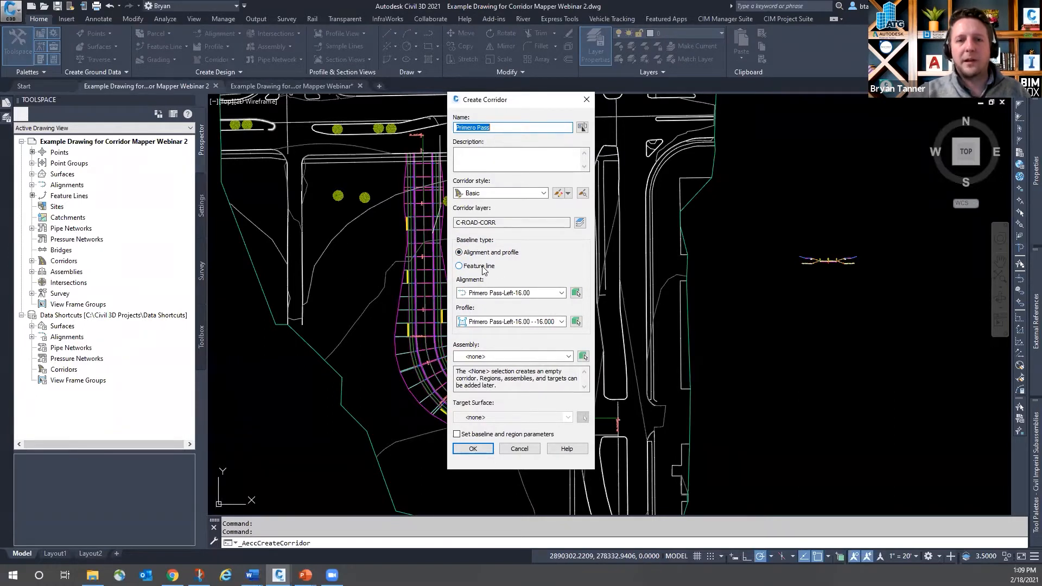
Step: Dismiss the Create Corridor dialog without creating a corridor
left_click(586, 99)
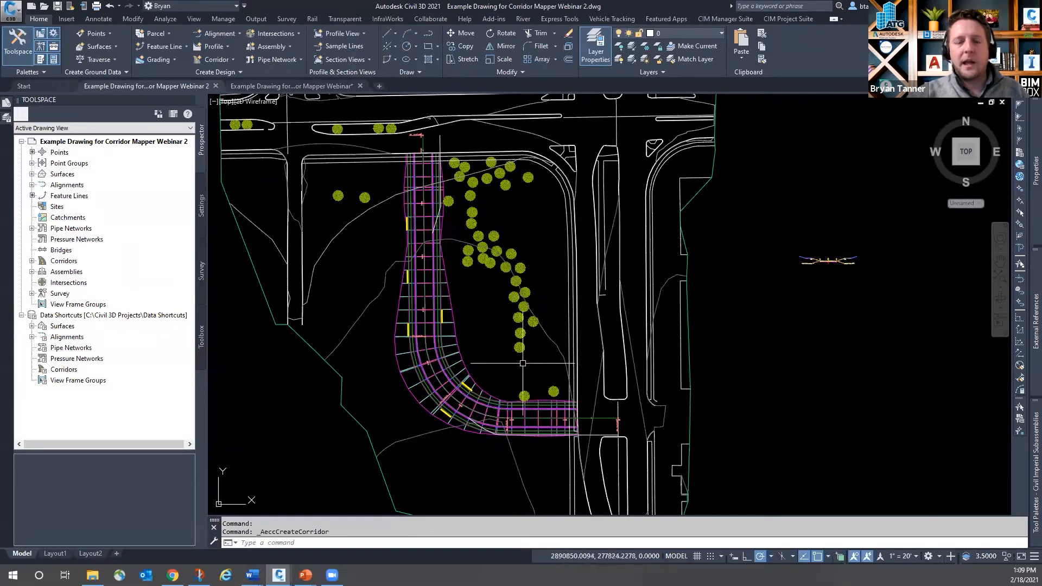
mouse_move(550, 337)
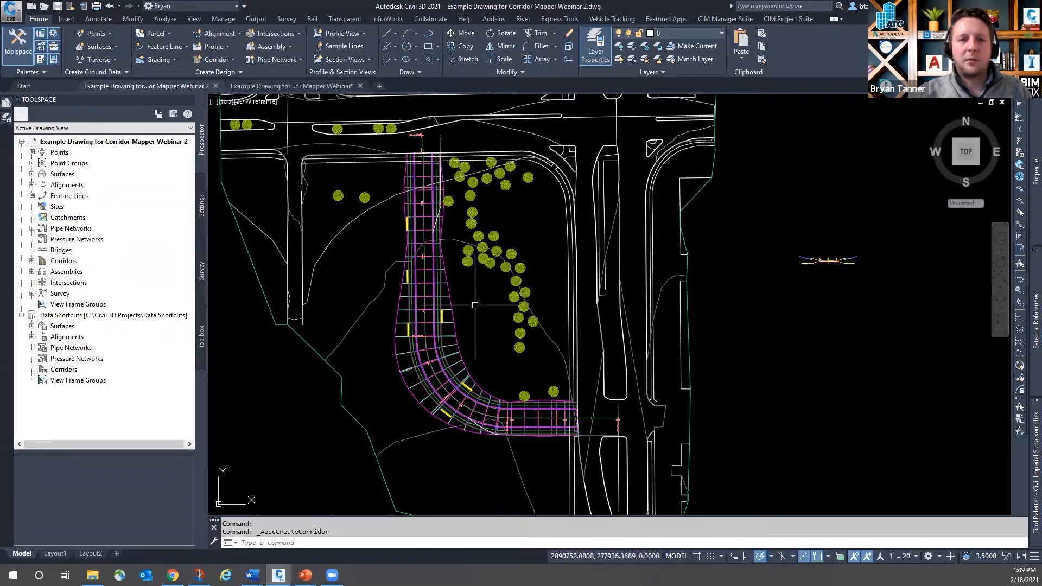
mouse_move(473, 304)
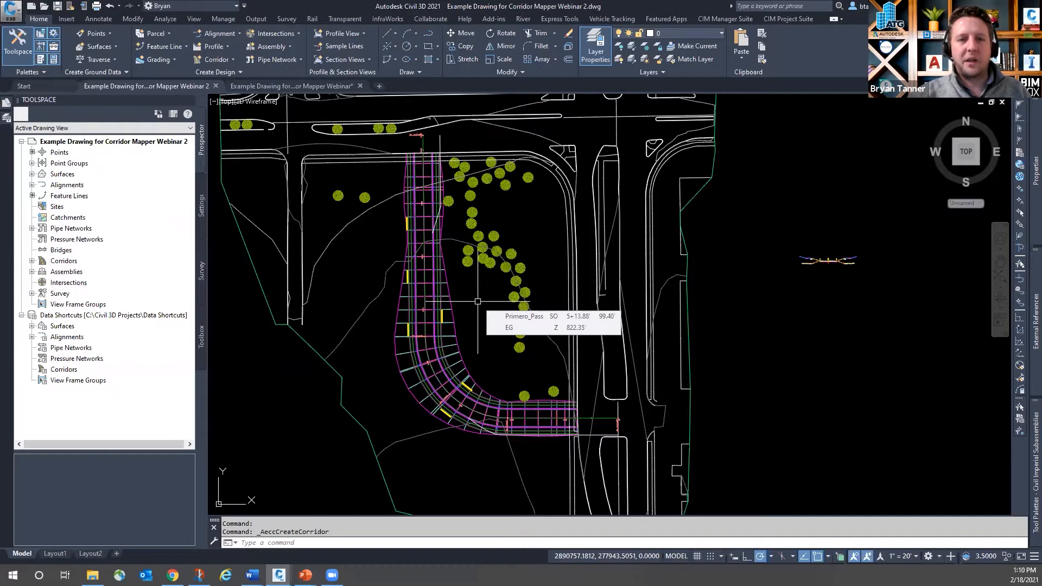
Step: Select the Primero Pass corridor and open the target mapping for all regions from the parameters in its corridor properties
scroll(433, 257, "up", 6)
scroll(517, 204, "down", 4)
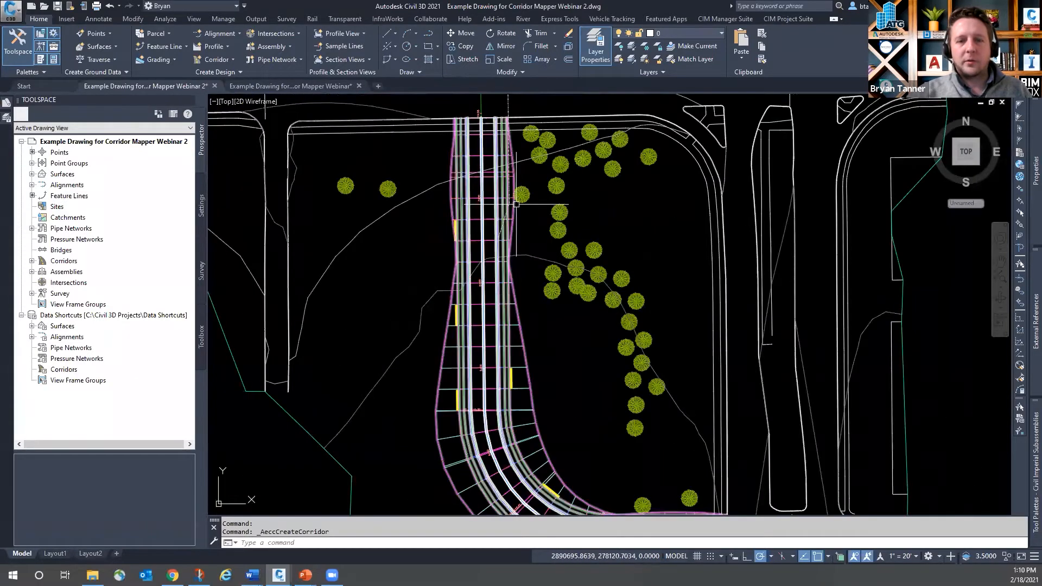
left_click(488, 155)
scroll(390, 211, "down", 3)
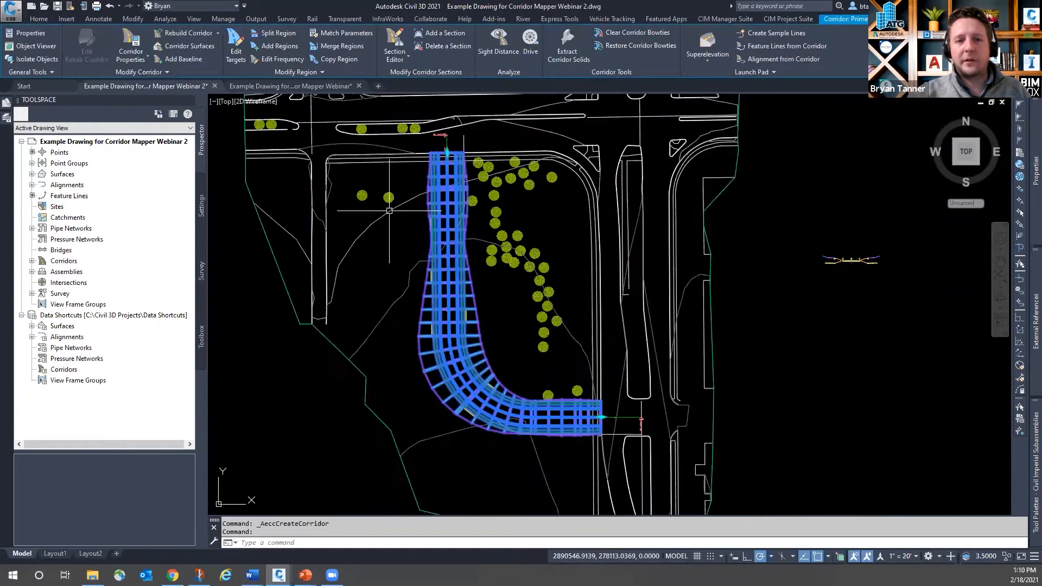
scroll(478, 260, "up", 2)
scroll(488, 262, "down", 2)
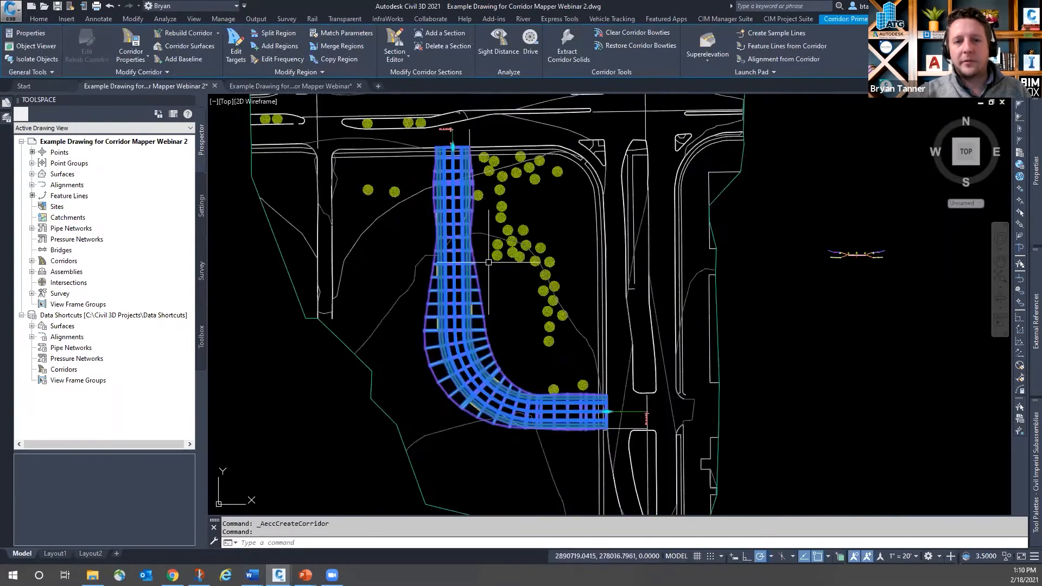
scroll(499, 314, "up", 2)
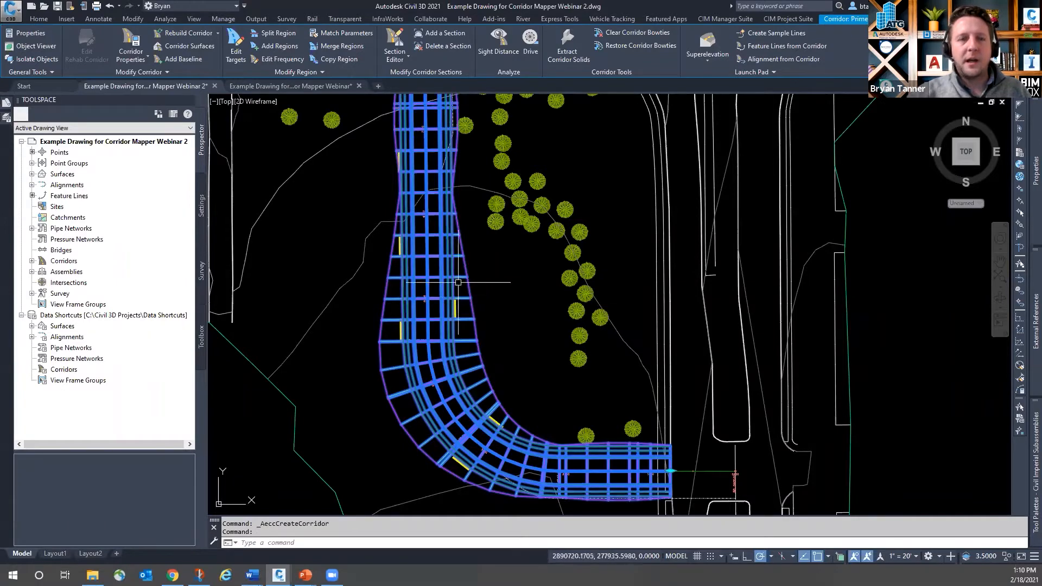
left_click(131, 52)
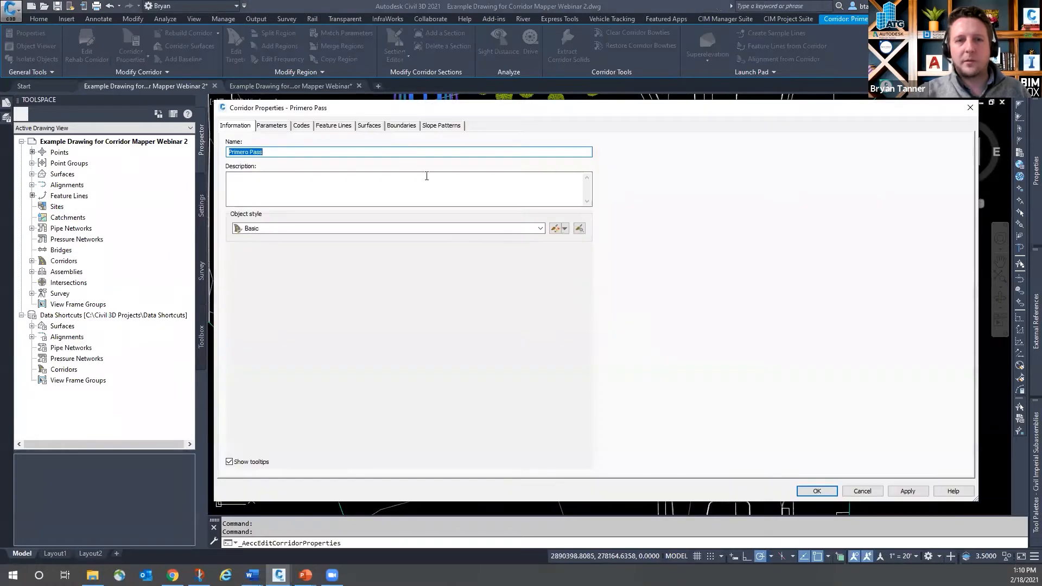
left_click(277, 127)
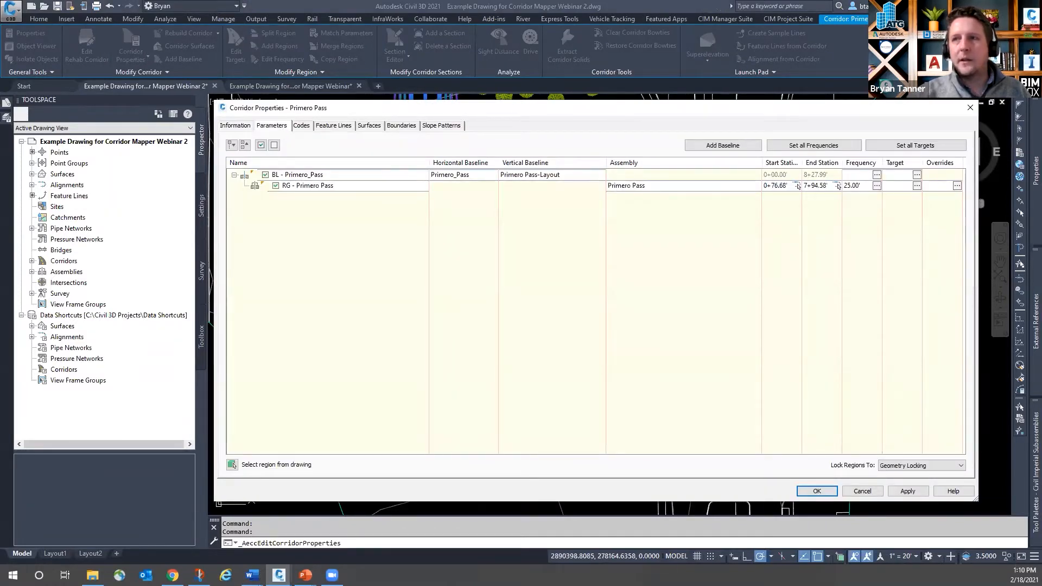
left_click(916, 146)
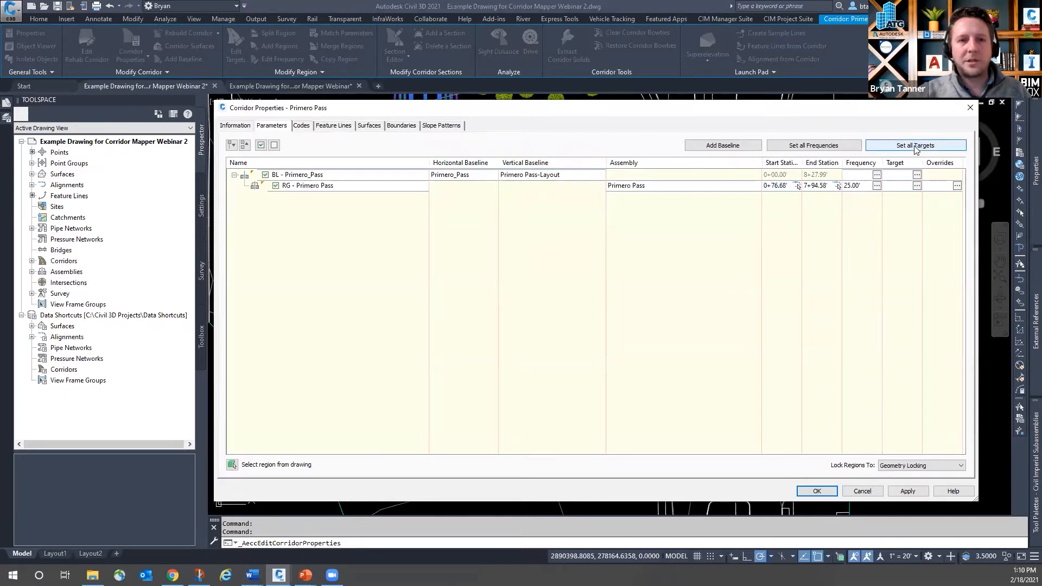
left_click(906, 147)
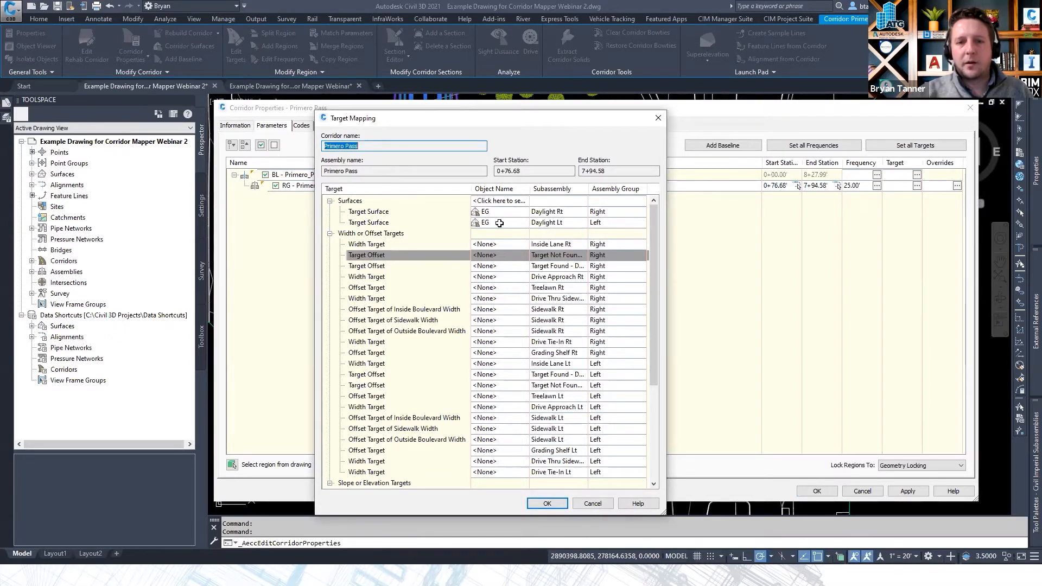
Step: Review the corridor's surface, width or offset, and slope or elevation targets, and leave the corridor properties without changes
scroll(499, 222, "down", 5)
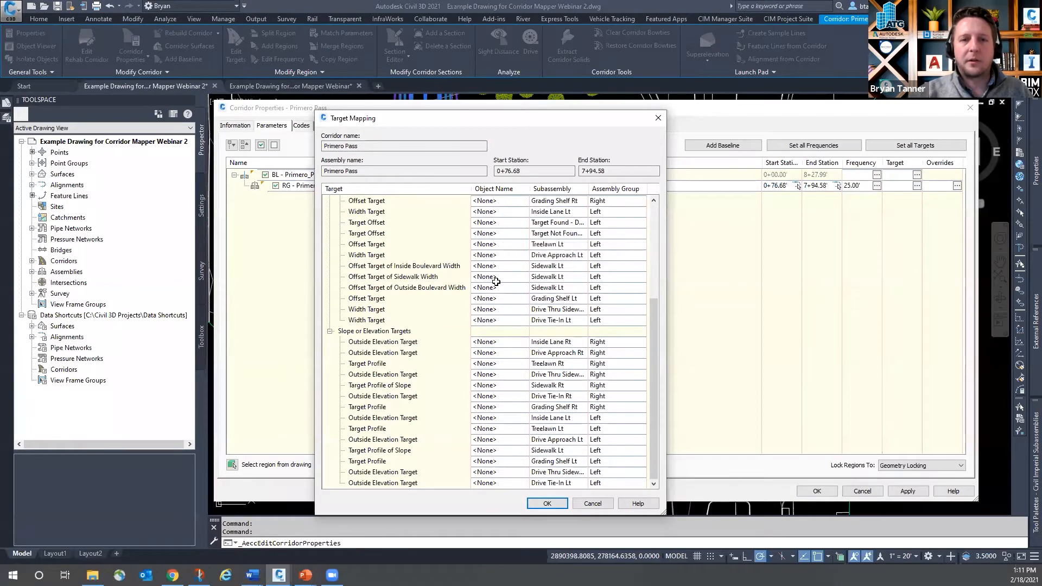
scroll(496, 279, "up", 5)
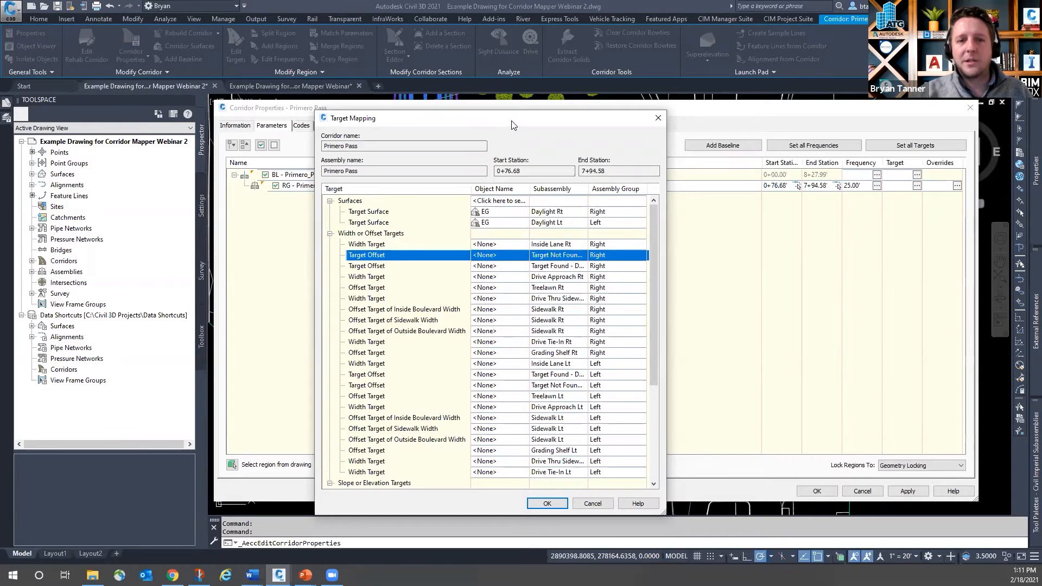
left_click_drag(513, 124, 564, 114)
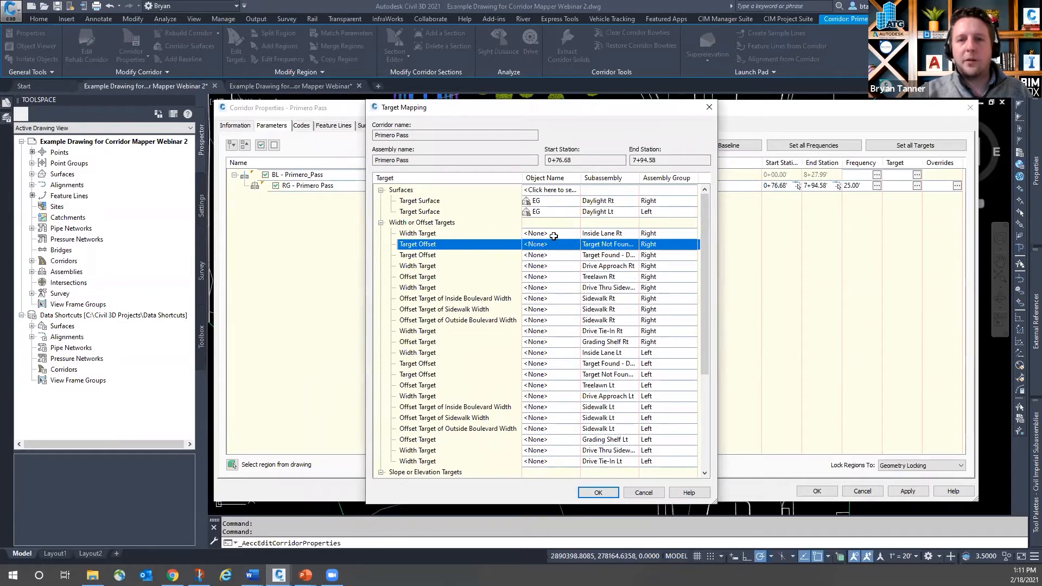
left_click(553, 236)
left_click(553, 237)
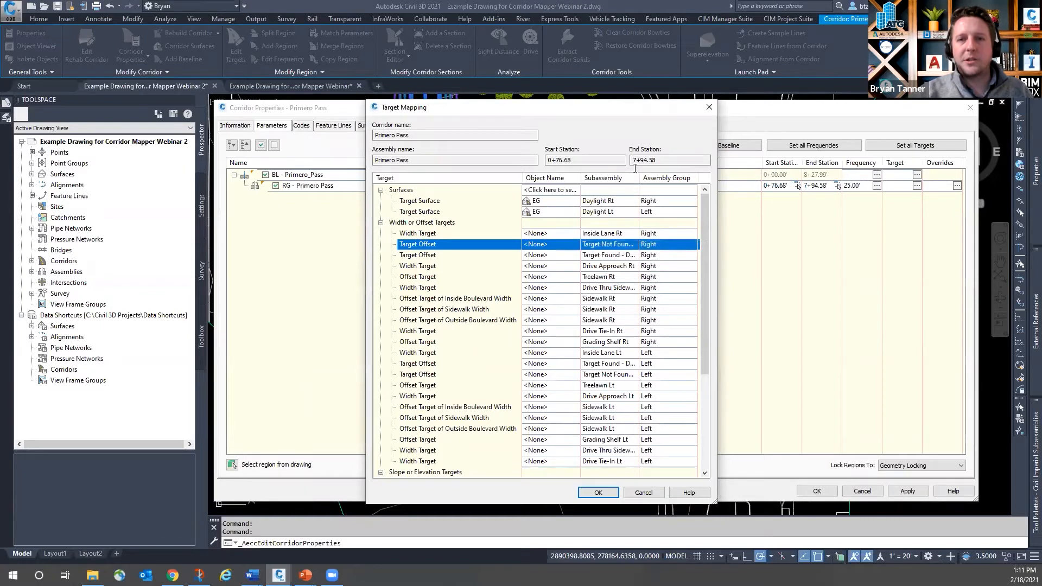
left_click(709, 107)
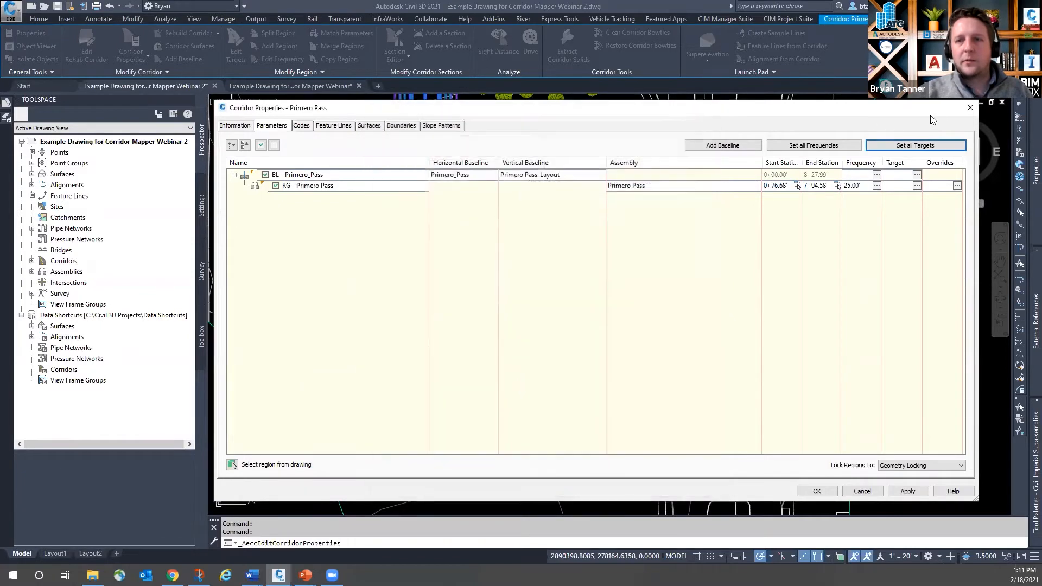
left_click(970, 109)
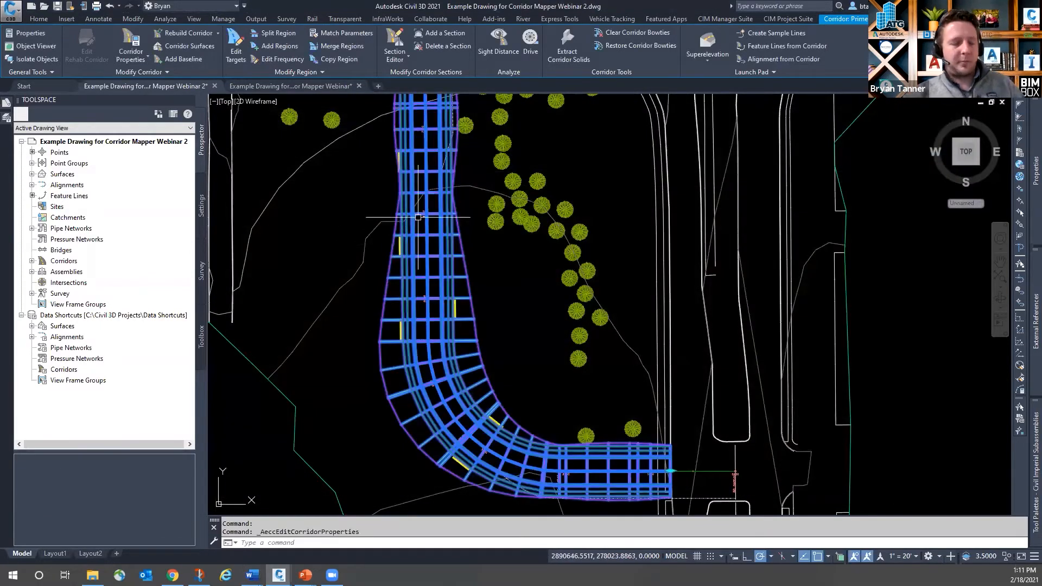
key("Escape")
key("Escape")
scroll(445, 234, "down", 2)
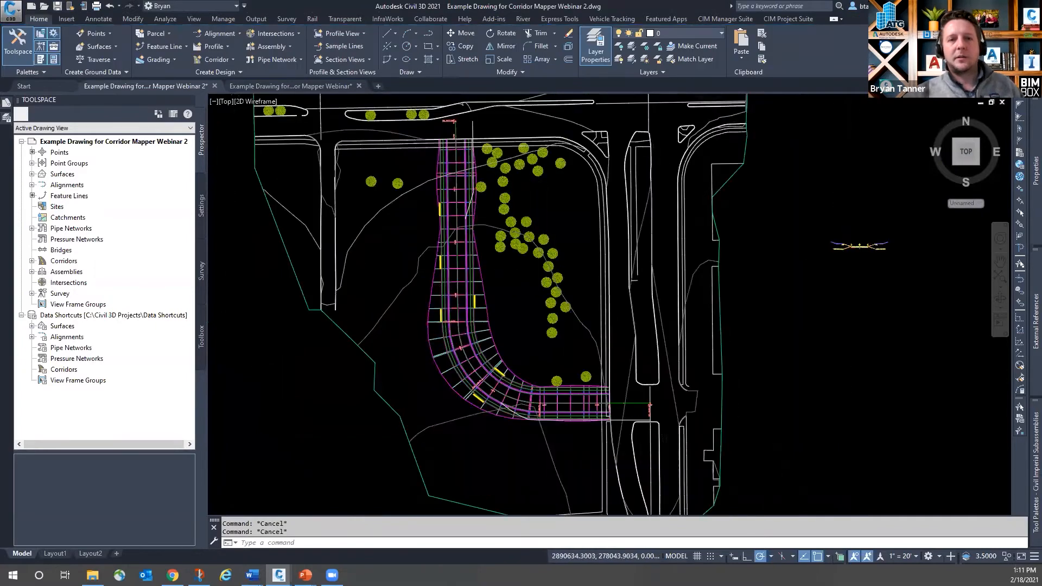
Step: Reselect the Primero Pass corridor and open the target mapping of its RG - Primero Pass region with Edit Targets
scroll(445, 234, "up", 3)
left_click(478, 258)
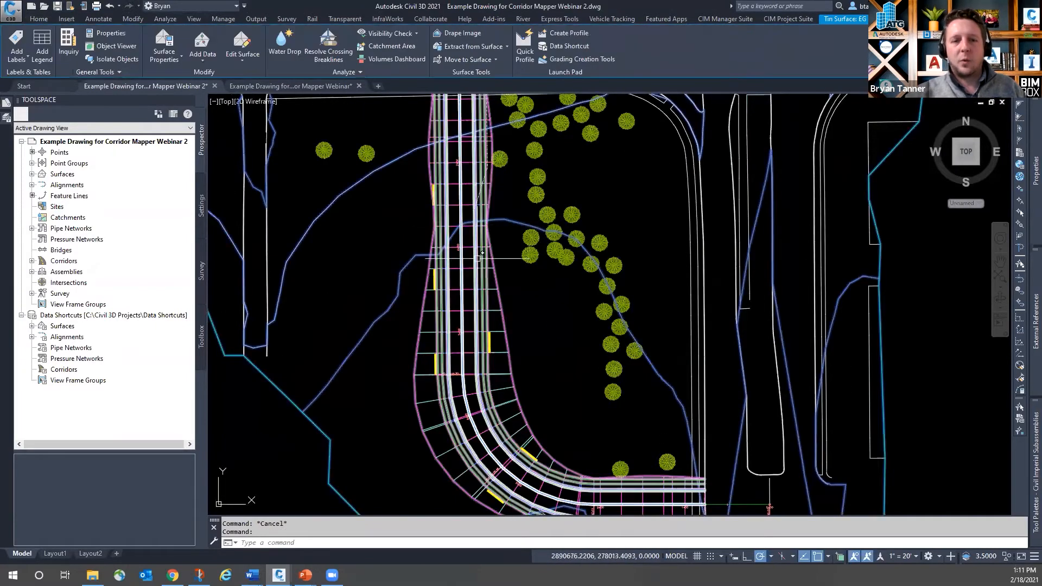
key("Escape")
left_click(478, 241)
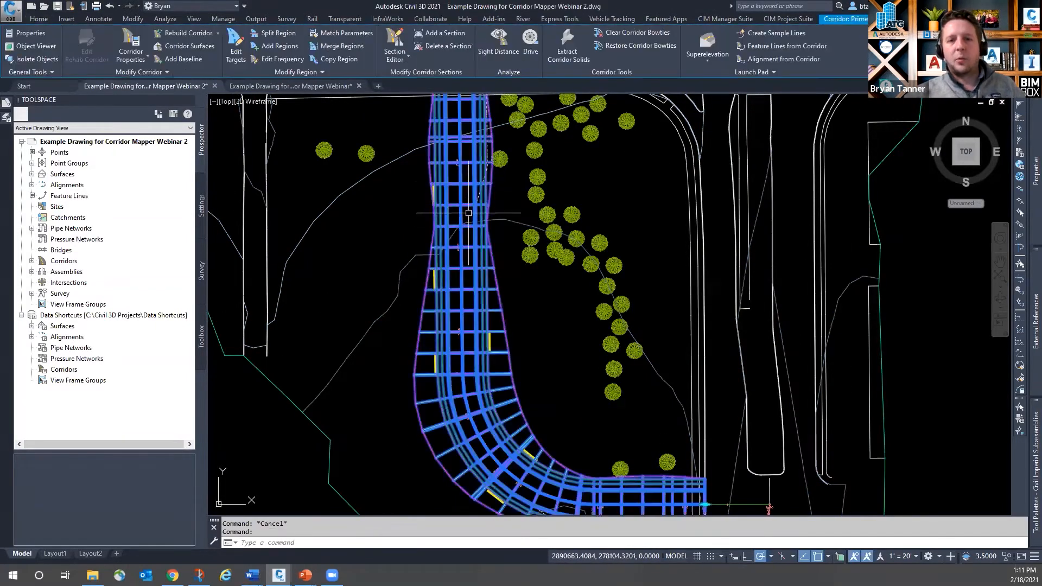
scroll(459, 246, "down", 2)
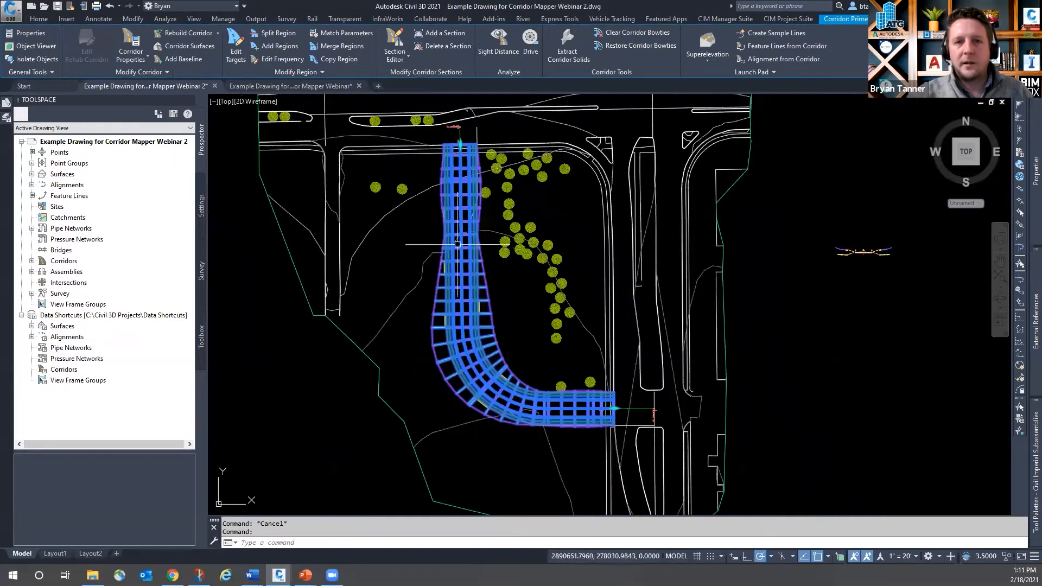
left_click(236, 50)
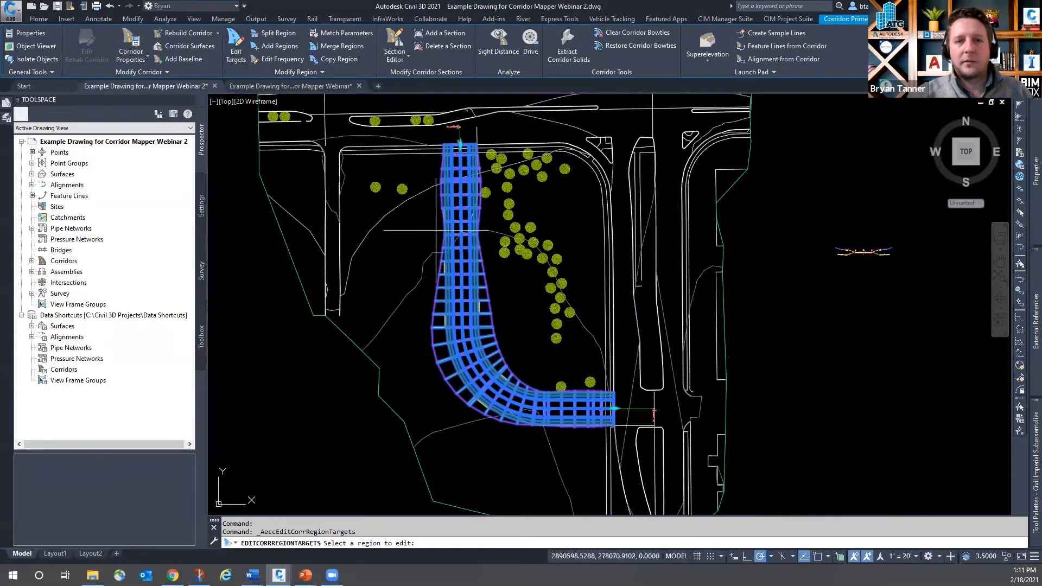
scroll(459, 255, "up", 2)
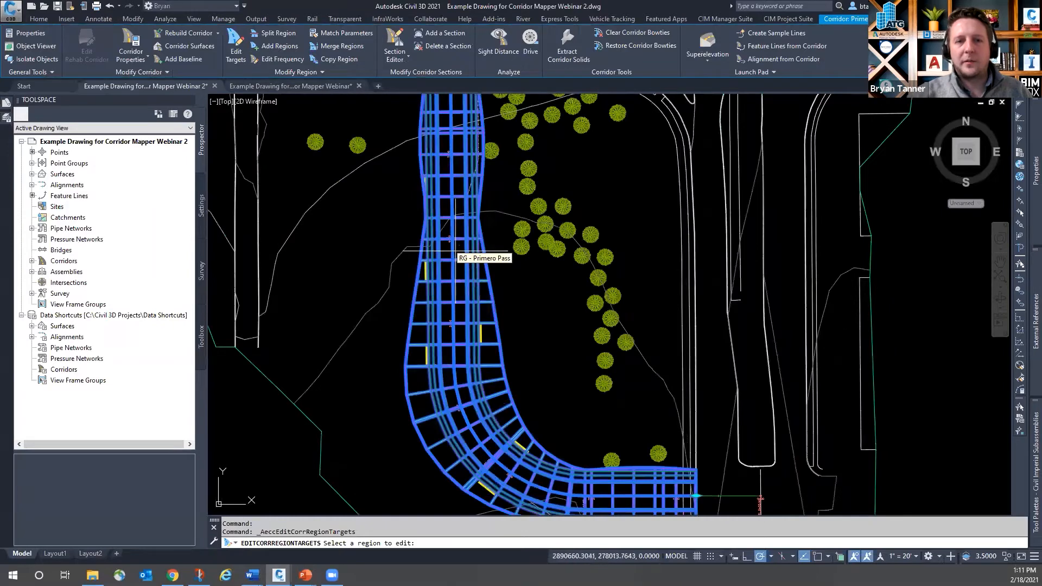
left_click(456, 250)
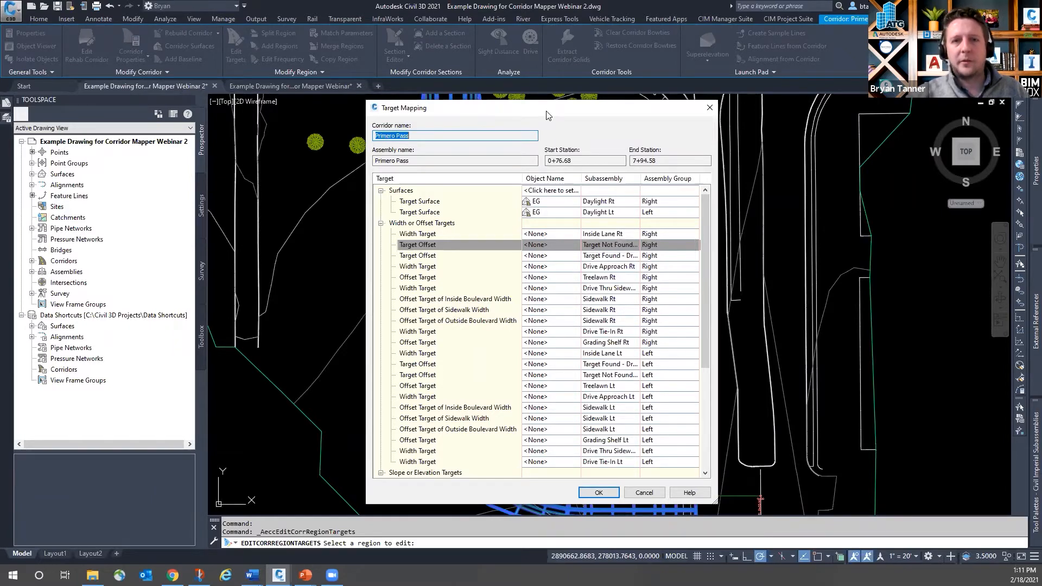
Step: Start setting the width target of the Inside Lane Rt subassembly, with Alignments as the target object type
left_click_drag(547, 115, 521, 114)
left_click(531, 231)
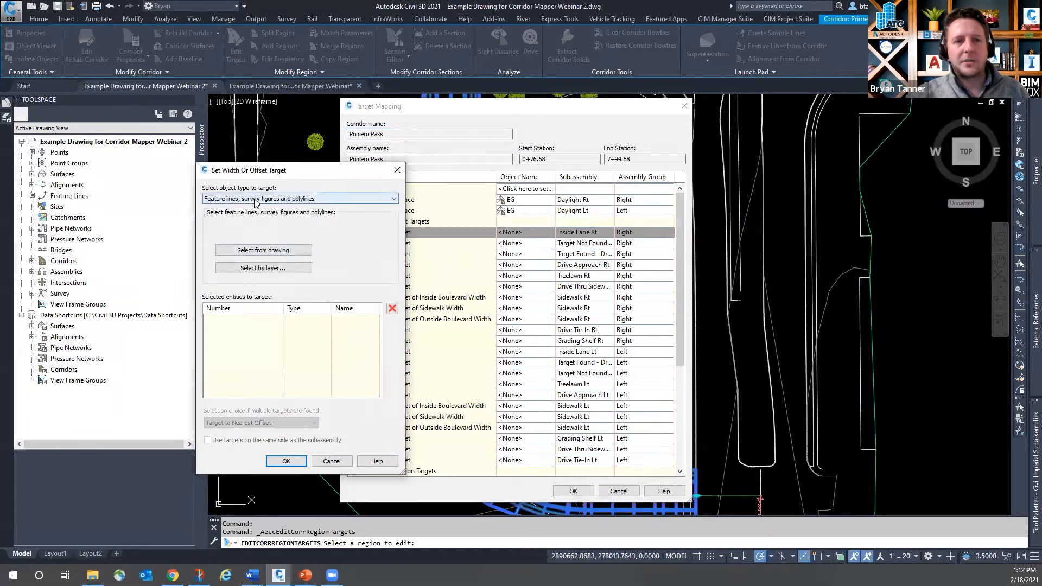
left_click(263, 199)
left_click(220, 208)
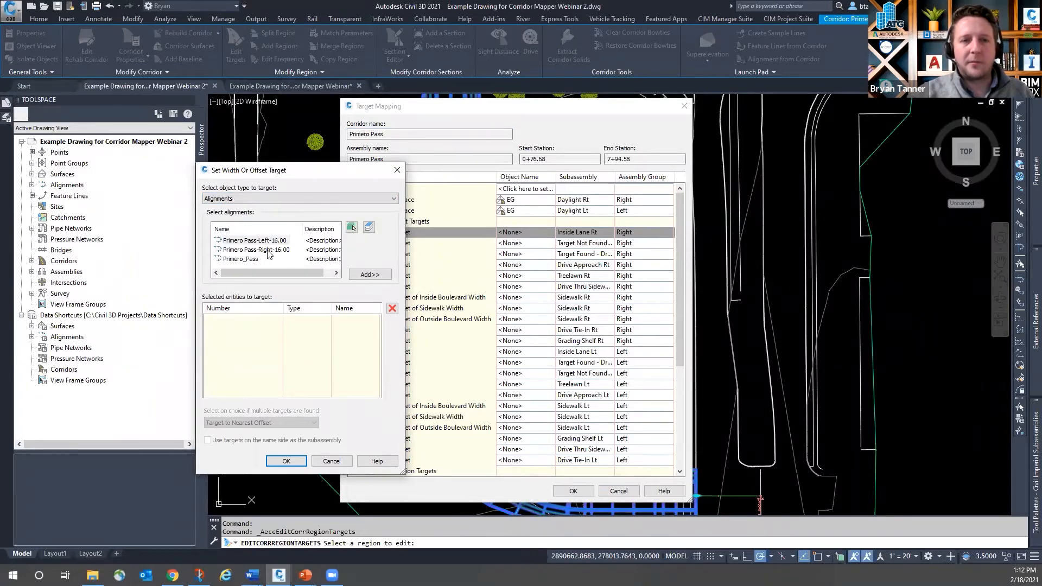
Step: Pick the Primero Pass-Right-16.00 alignment in the drawing and add it as the Inside Lane Rt width target
left_click(351, 231)
scroll(445, 342, "down", 3)
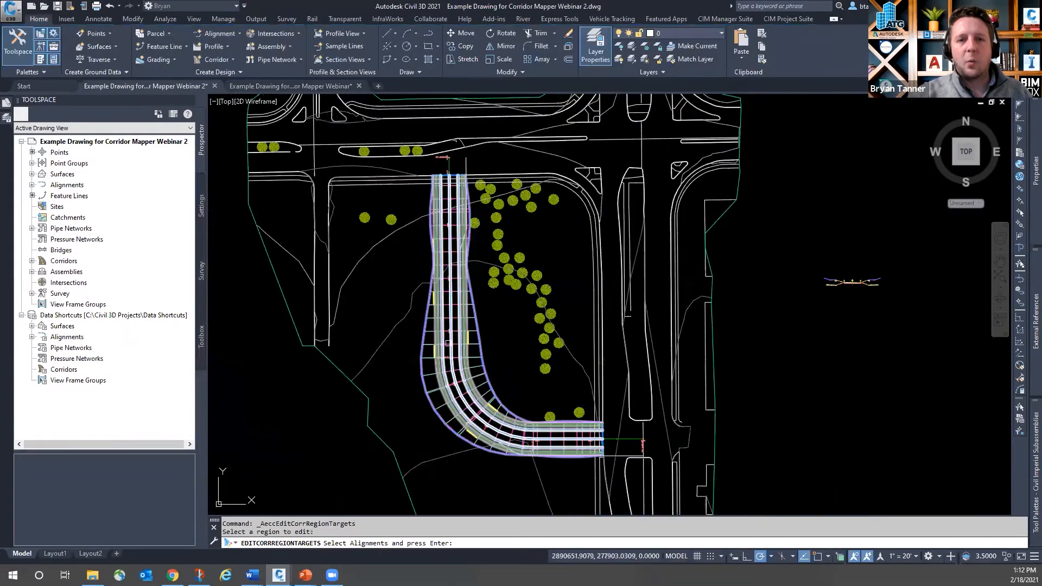
scroll(467, 169, "up", 5)
left_click(469, 173)
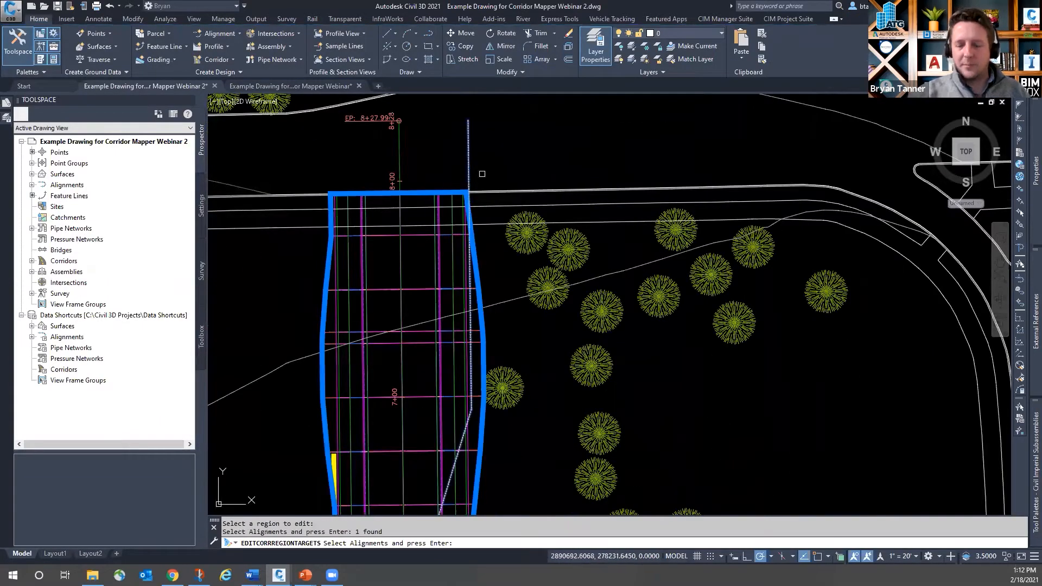
key("Return")
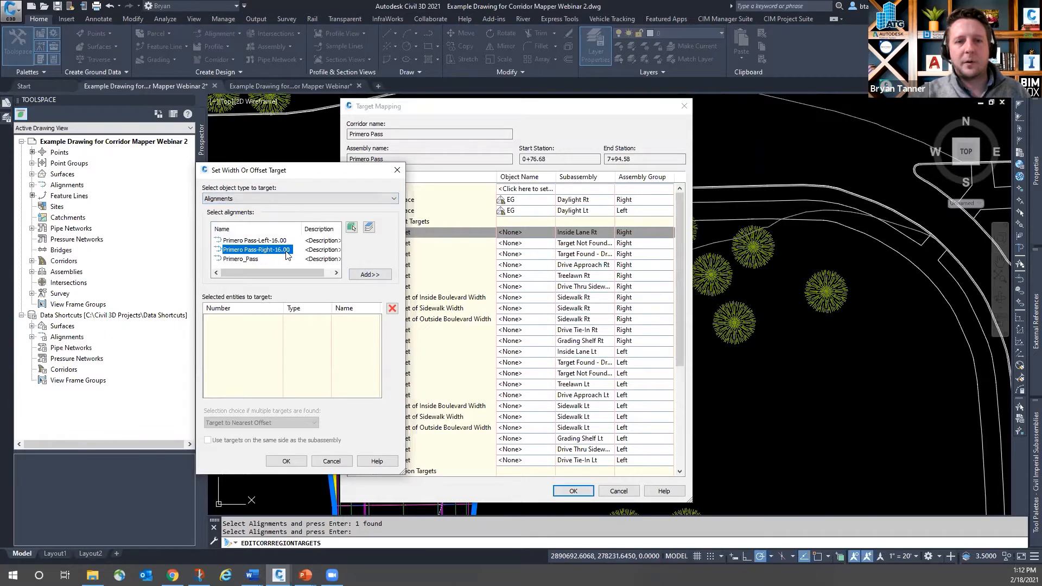
left_click(378, 275)
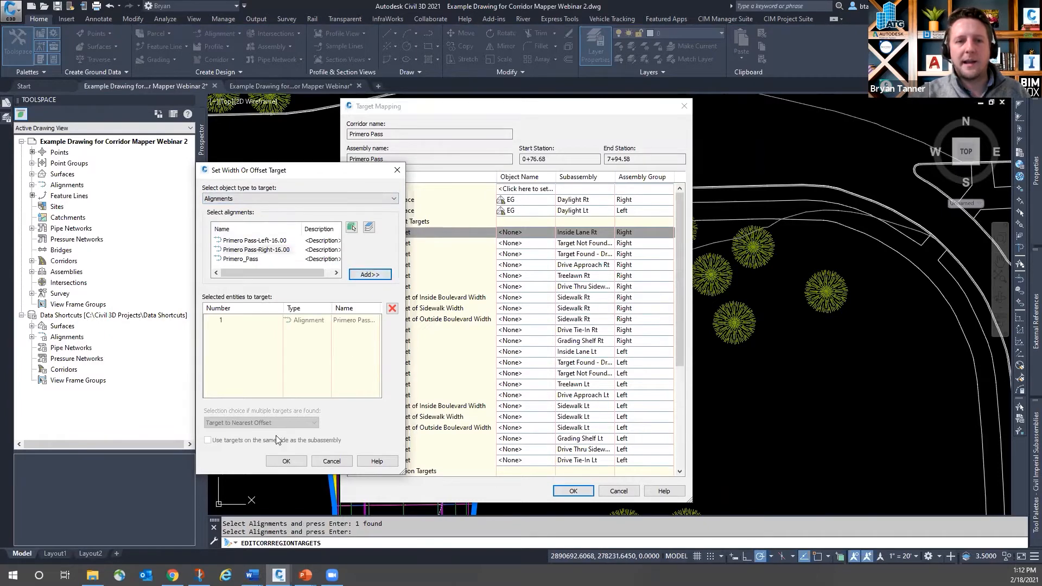
left_click(286, 461)
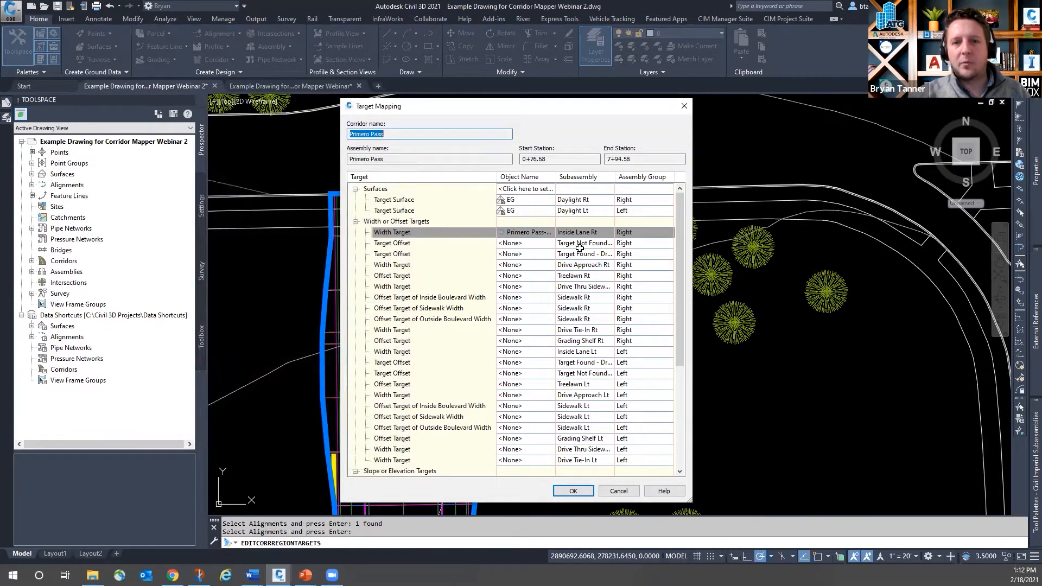
Step: Apply the target mapping to the region and inspect the rebuilt corridor's right lane edge near station 7+00
left_click(579, 492)
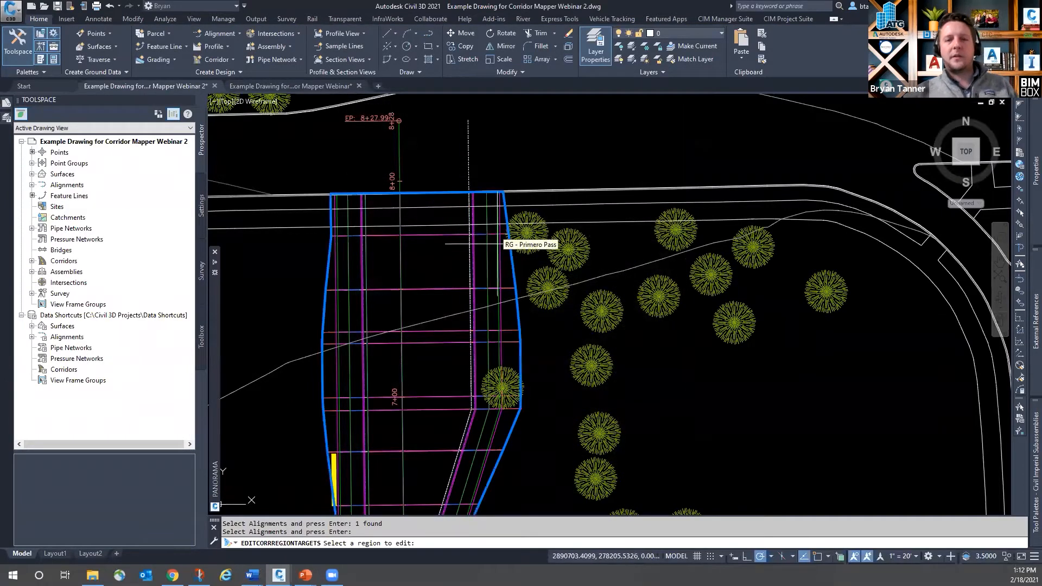
scroll(562, 226, "down", 2)
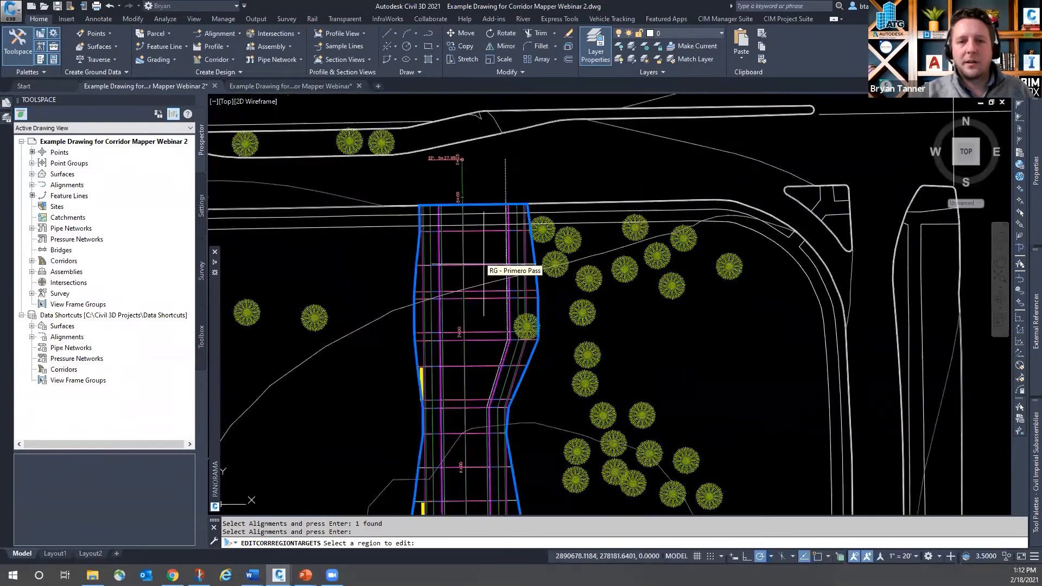
key("Escape")
left_click(478, 263)
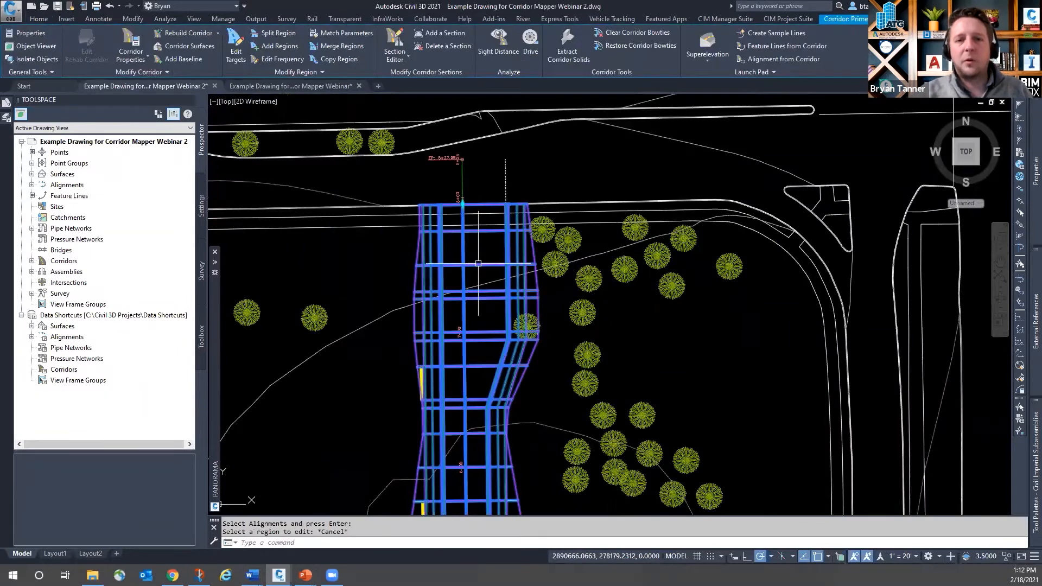
scroll(481, 275, "up", 2)
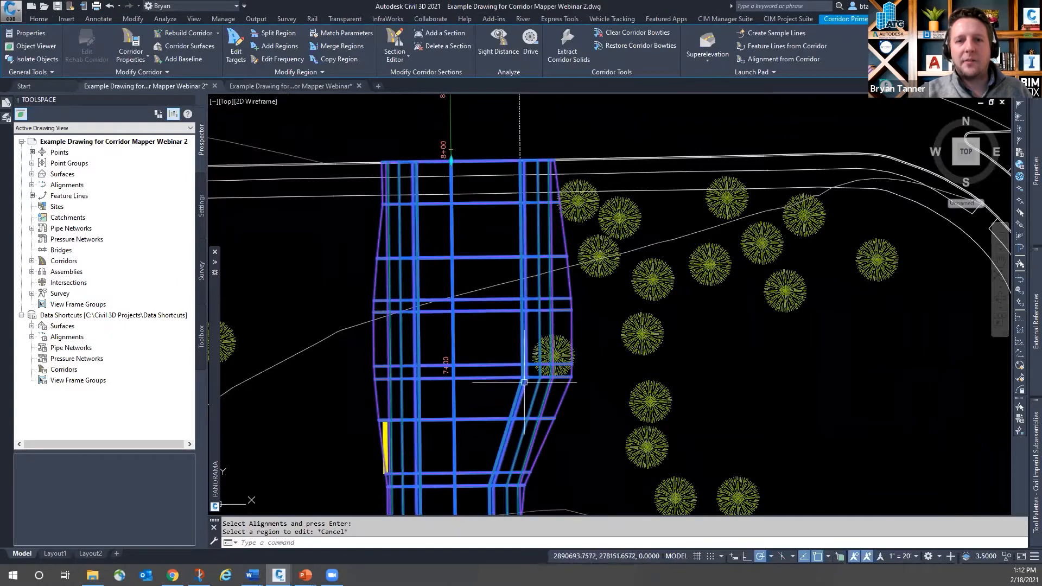
Step: Split the Primero Pass corridor region at about station 7+39.90, between stations 7+00 and 8+00
left_click(277, 33)
left_click(493, 297)
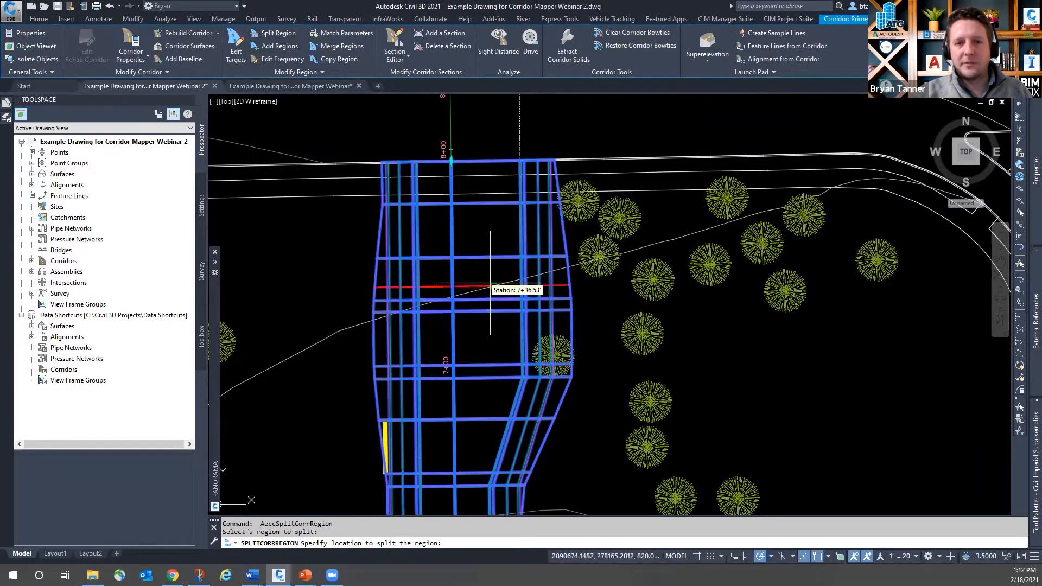
left_click(479, 279)
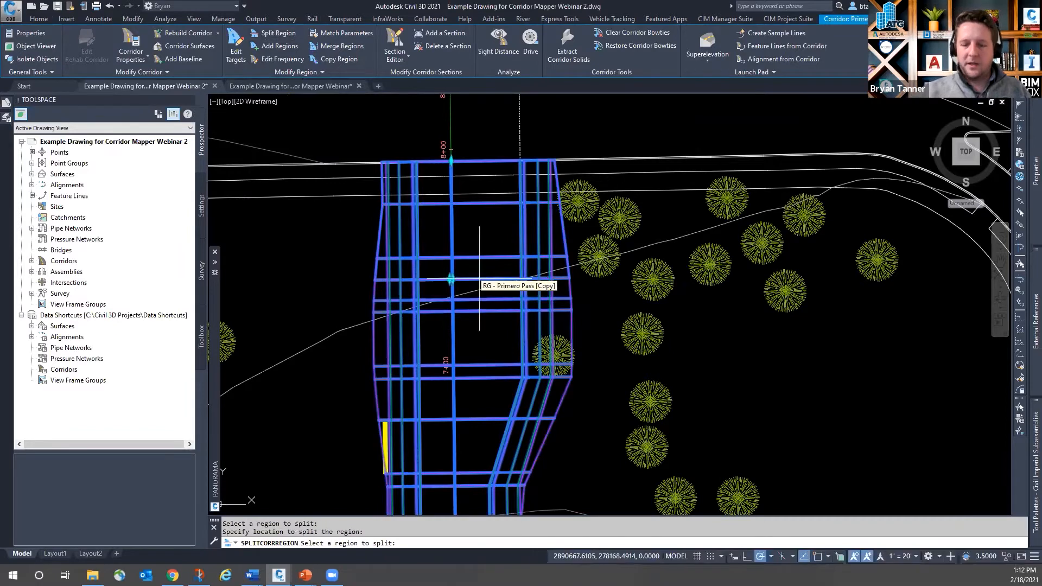
key("Return")
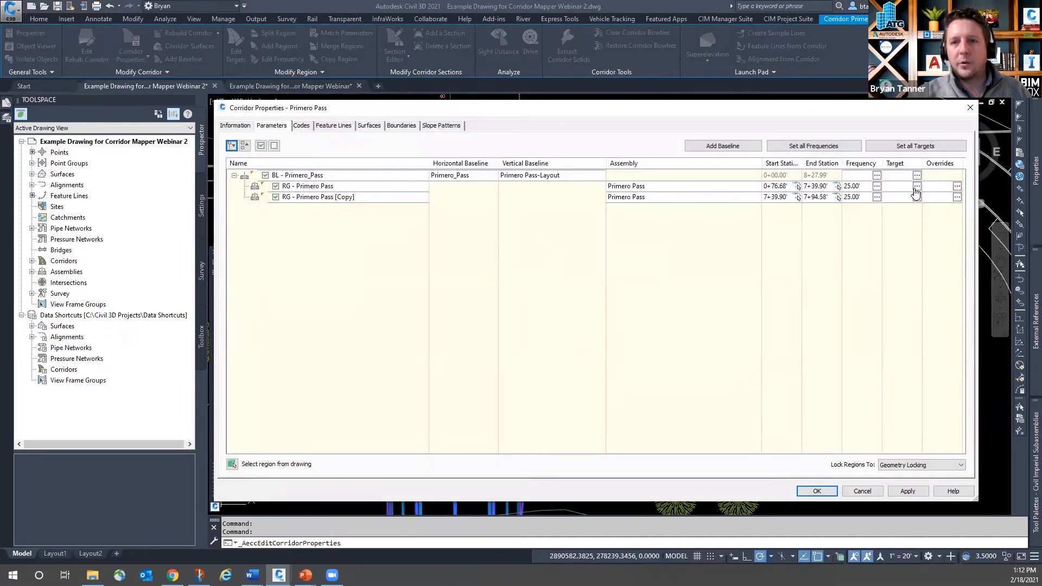
Step: Review the target mappings of both regions on either side of the split in the Primero Pass corridor properties
left_click(917, 186)
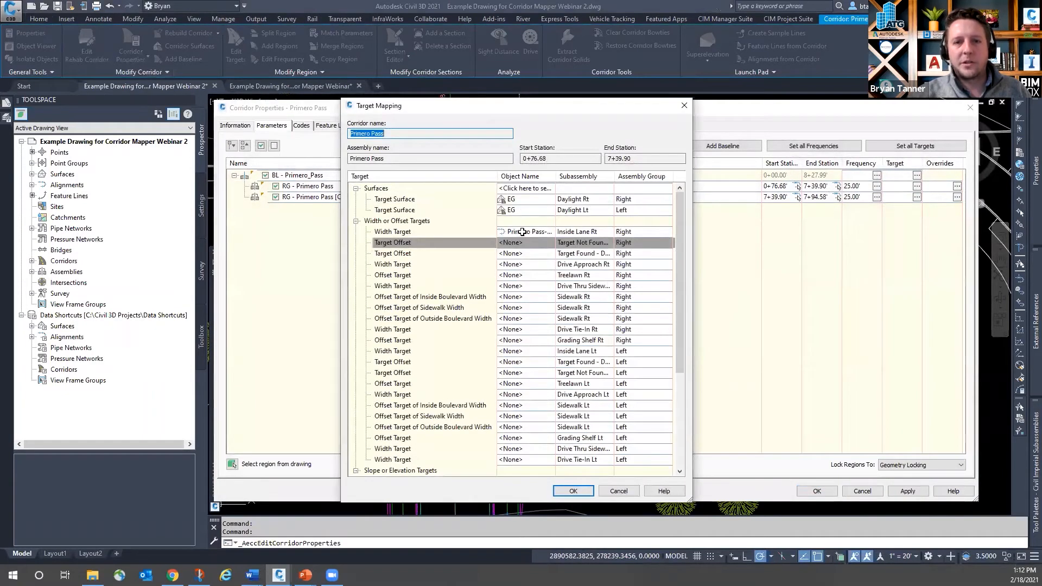
left_click(618, 490)
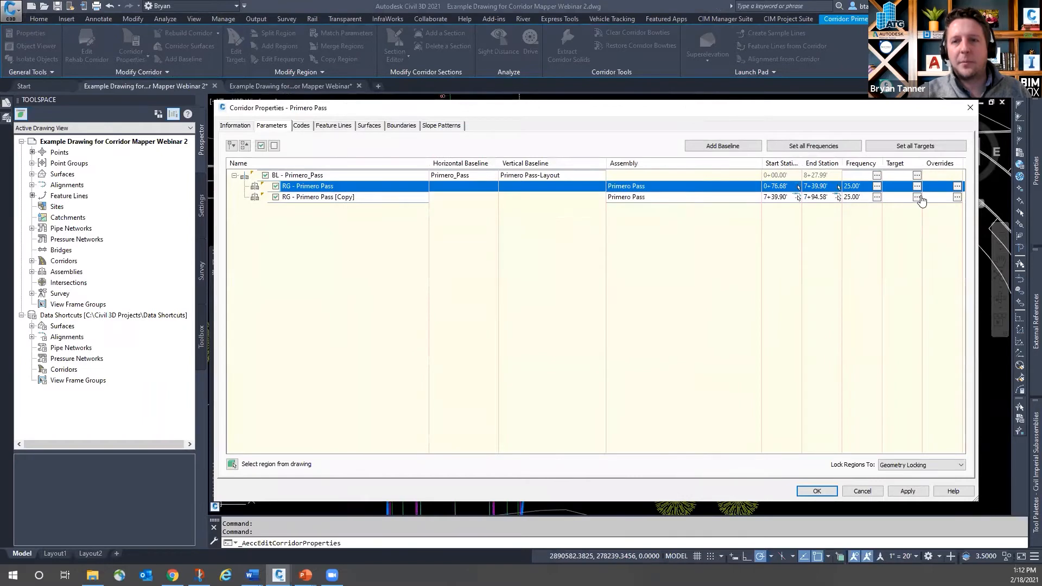
left_click(917, 197)
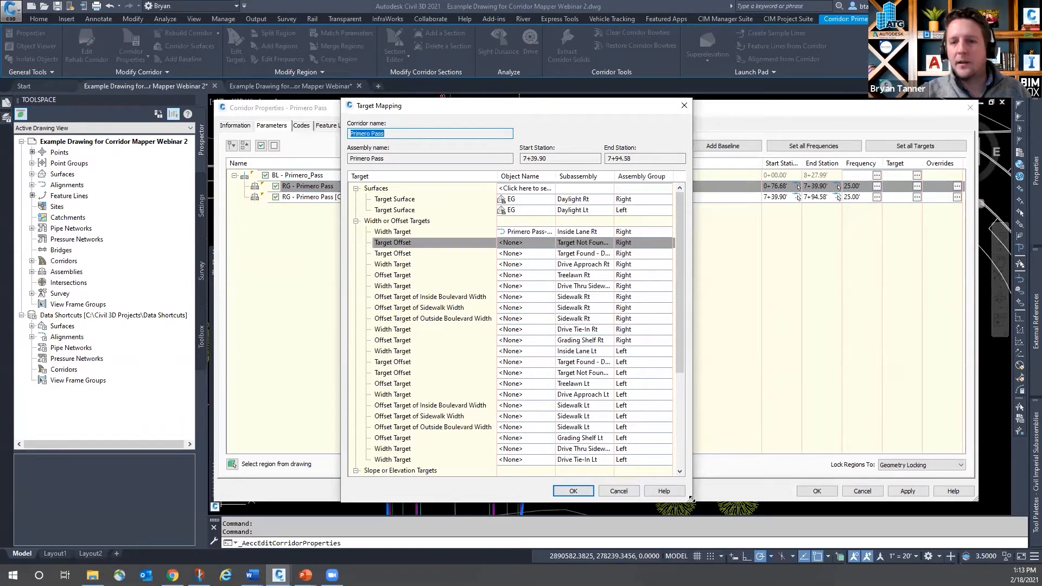
left_click_drag(691, 498, 835, 498)
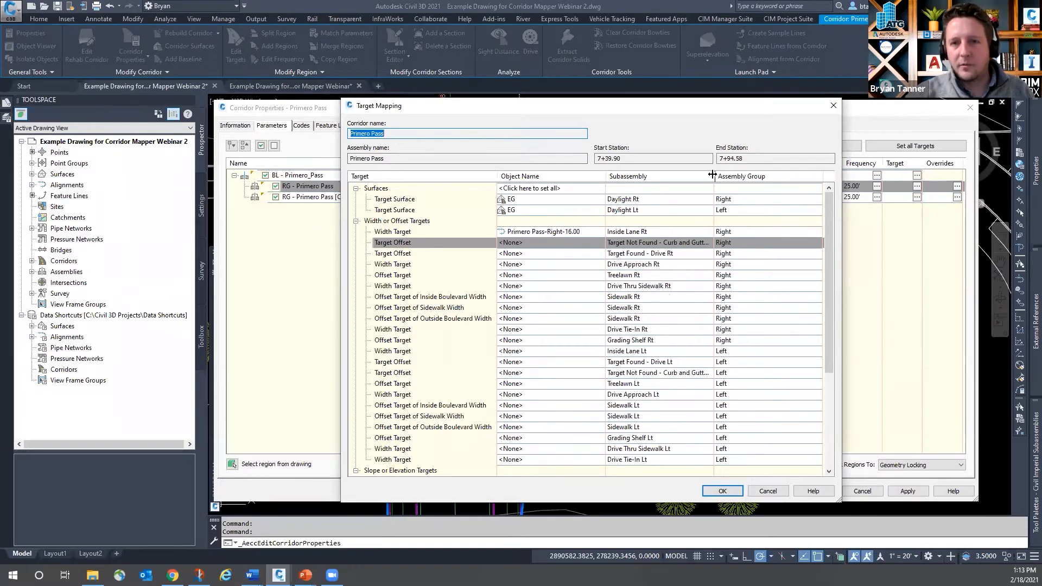
left_click_drag(745, 179, 747, 179)
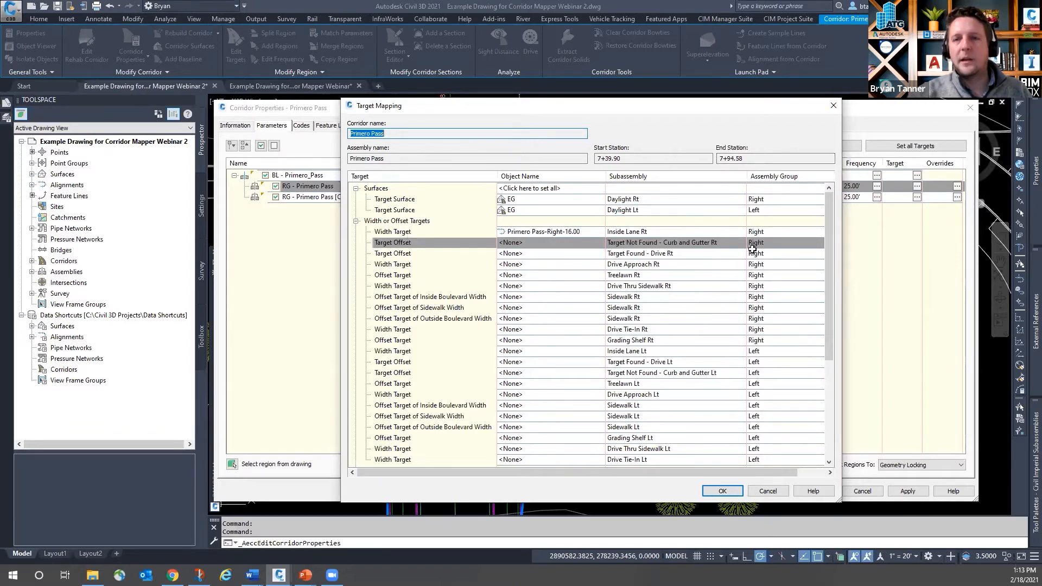
left_click(834, 107)
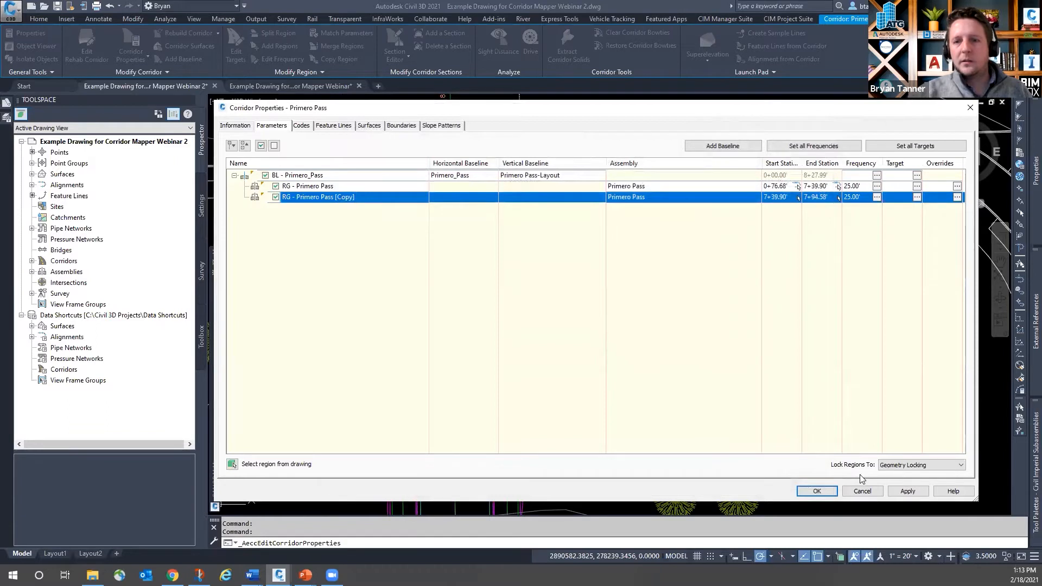
Step: Remove the region created by the split and extend RG - Primero Pass to end station 7+94.58, picked at the corridor edge's endpoint
right_click(325, 199)
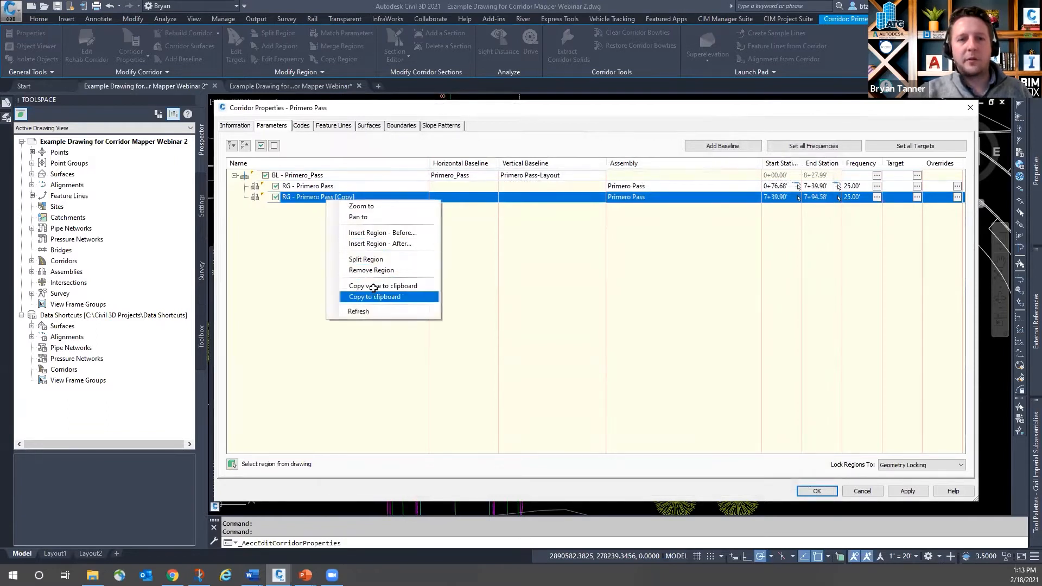
left_click(373, 271)
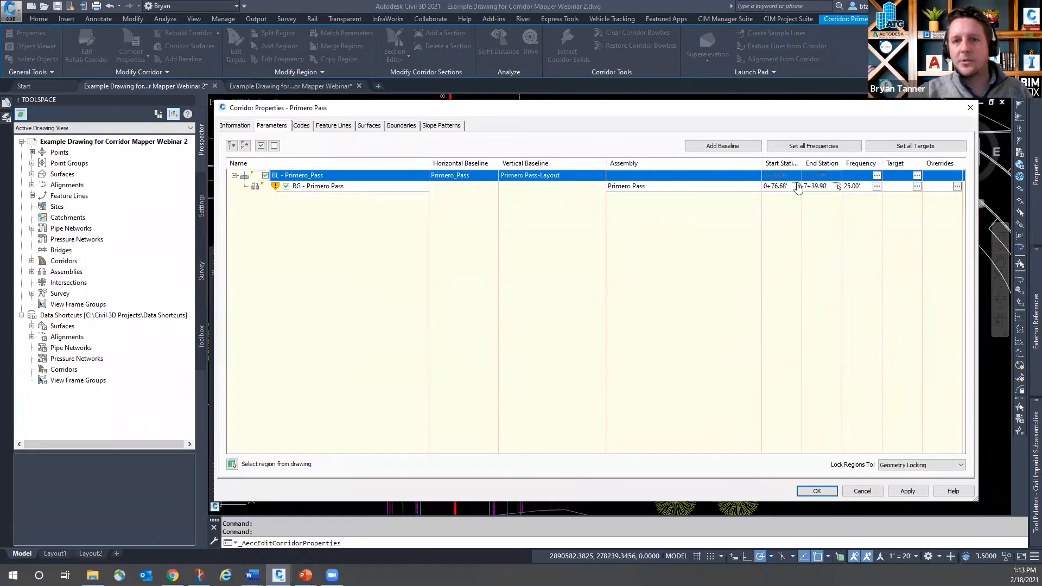
left_click(838, 186)
scroll(516, 177, "up", 5)
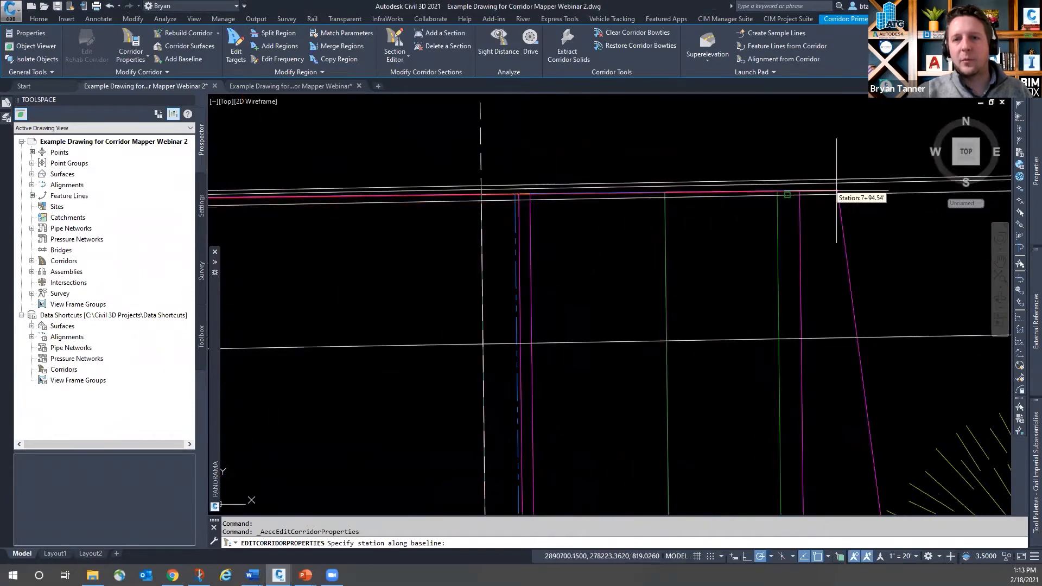
right_click(836, 188, "shift")
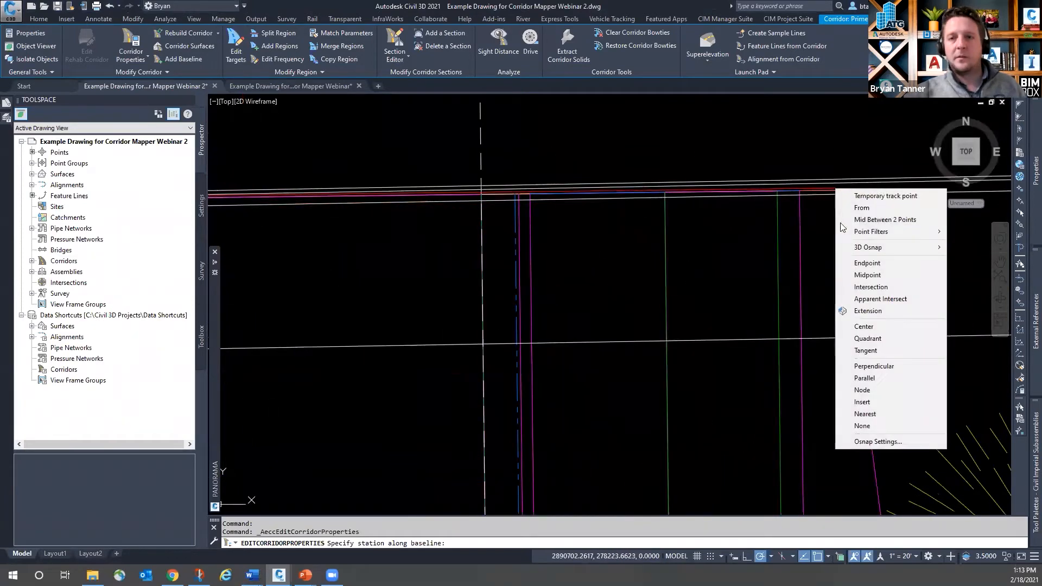
left_click(867, 263)
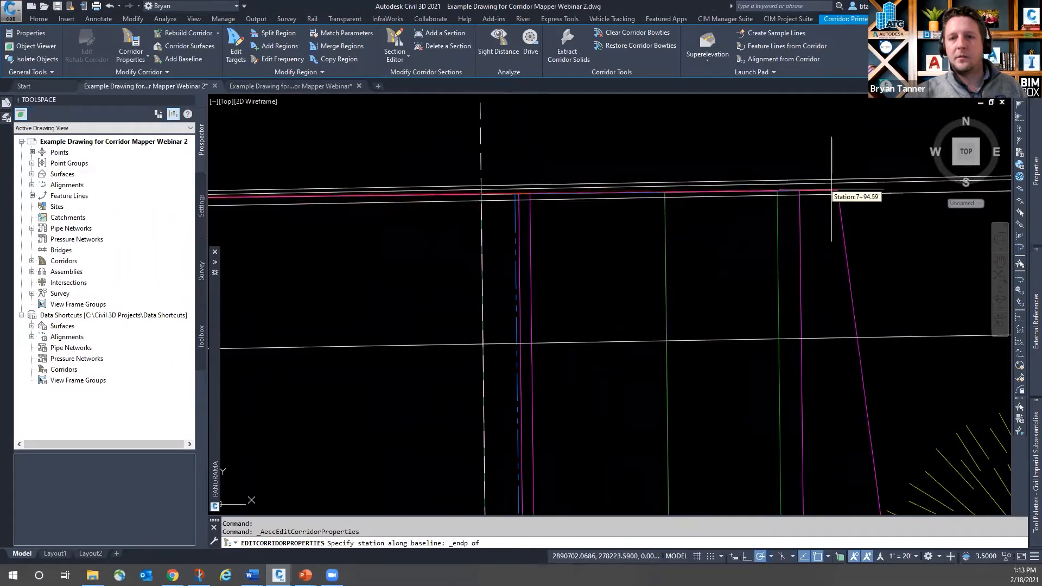
left_click(836, 189)
Step: Apply the region changes, rebuild the Primero Pass corridor and deselect it
left_click(817, 491)
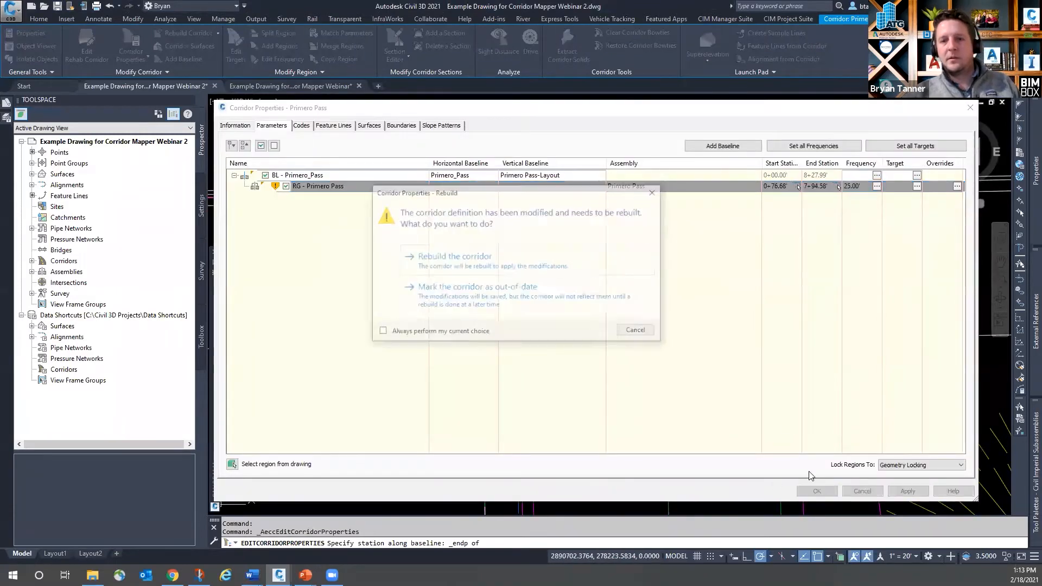
left_click(597, 261)
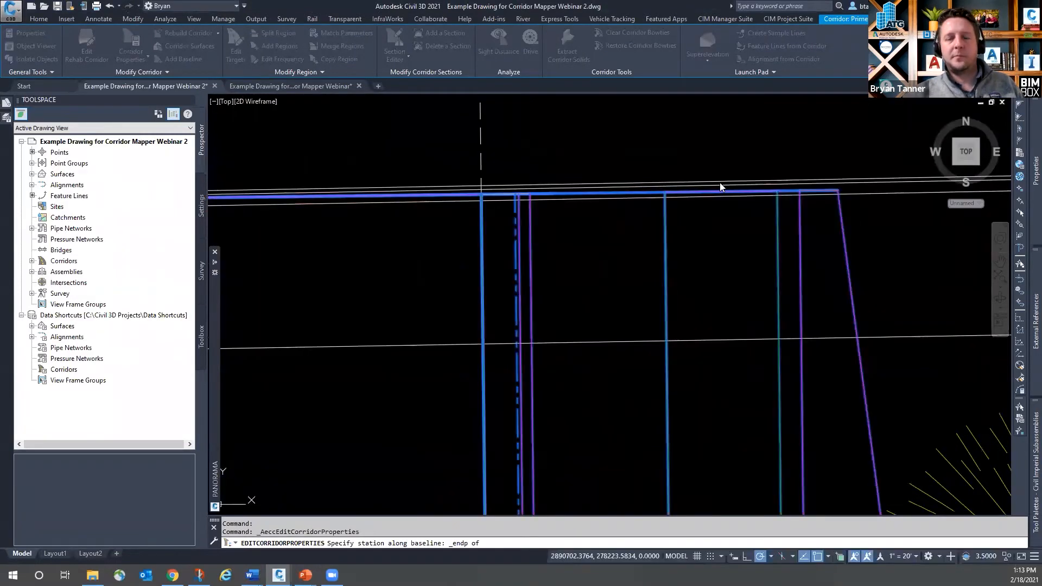
scroll(624, 170, "down", 5)
key("Escape")
key("Escape")
Step: Select the Primero Pass corridor and open the target mapping of its region with Edit Targets
scroll(552, 213, "down", 3)
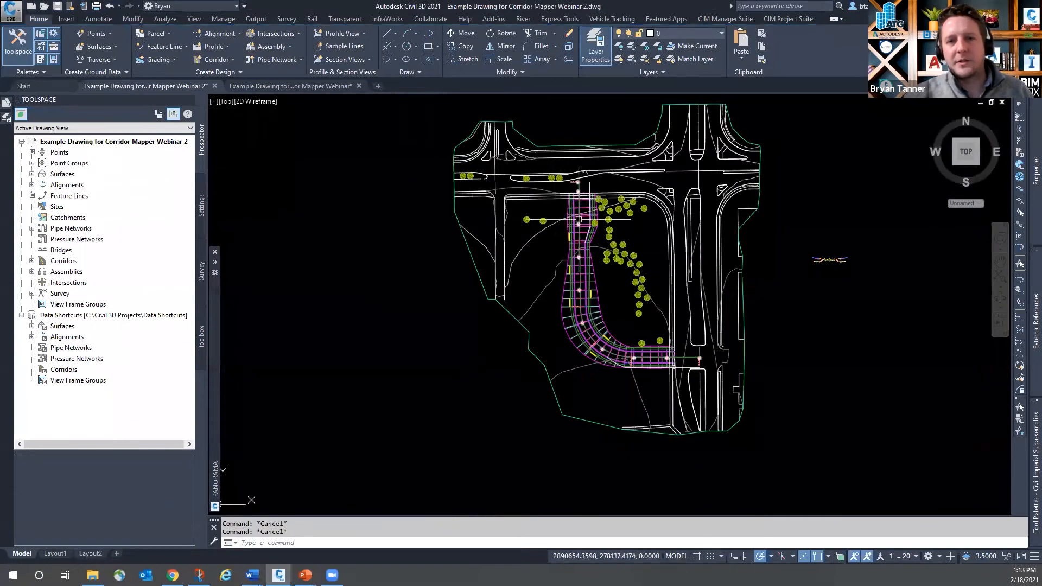
scroll(552, 213, "up", 5)
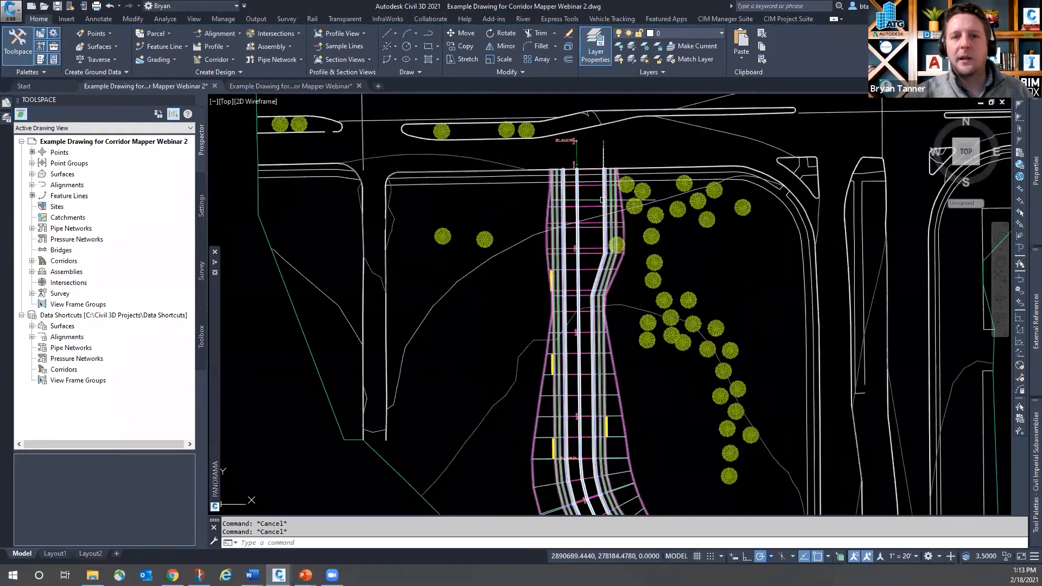
mouse_move(592, 205)
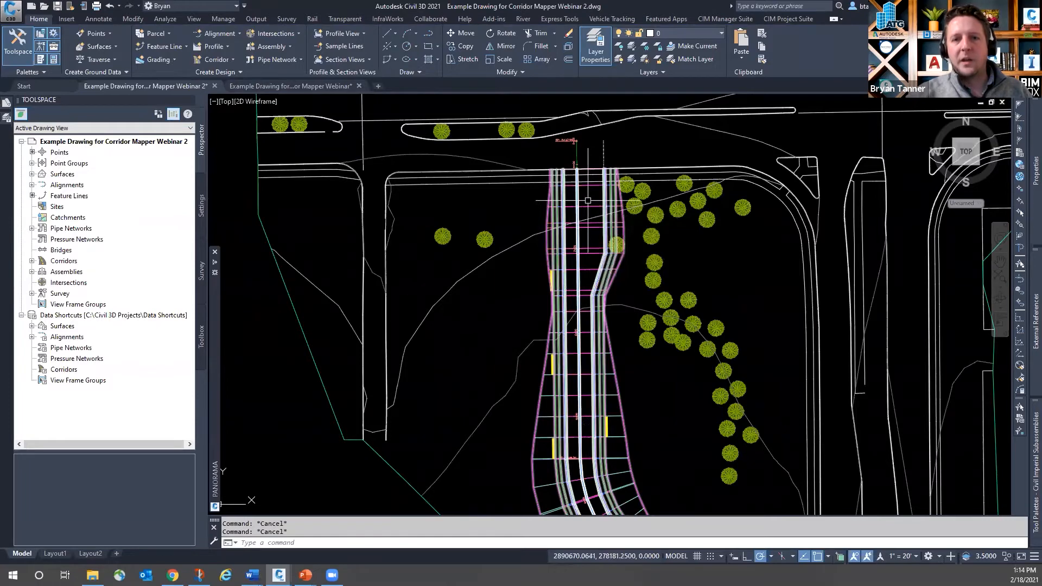
scroll(588, 200, "down", 5)
scroll(588, 200, "up", 3)
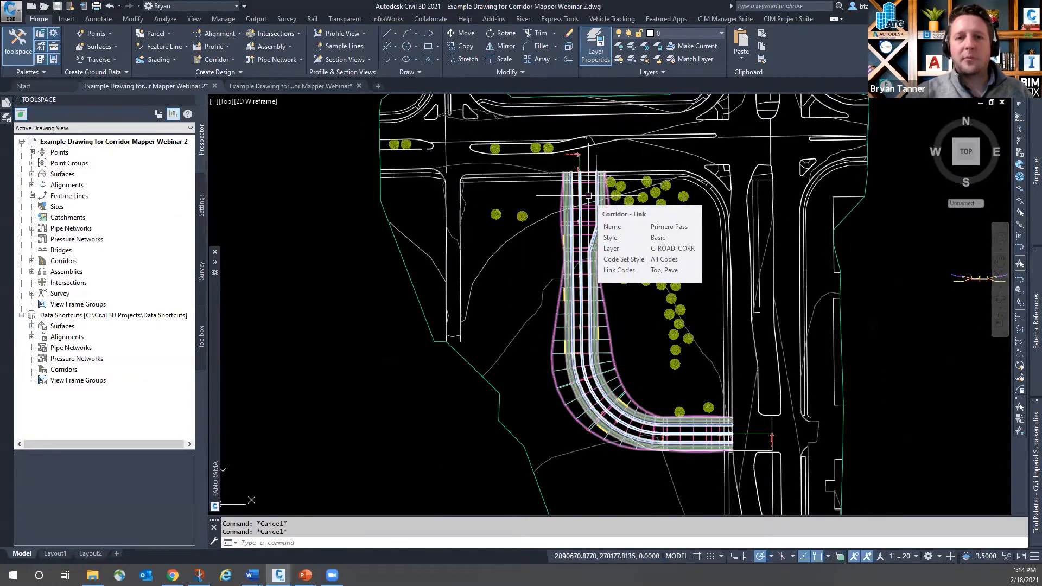
left_click(588, 195)
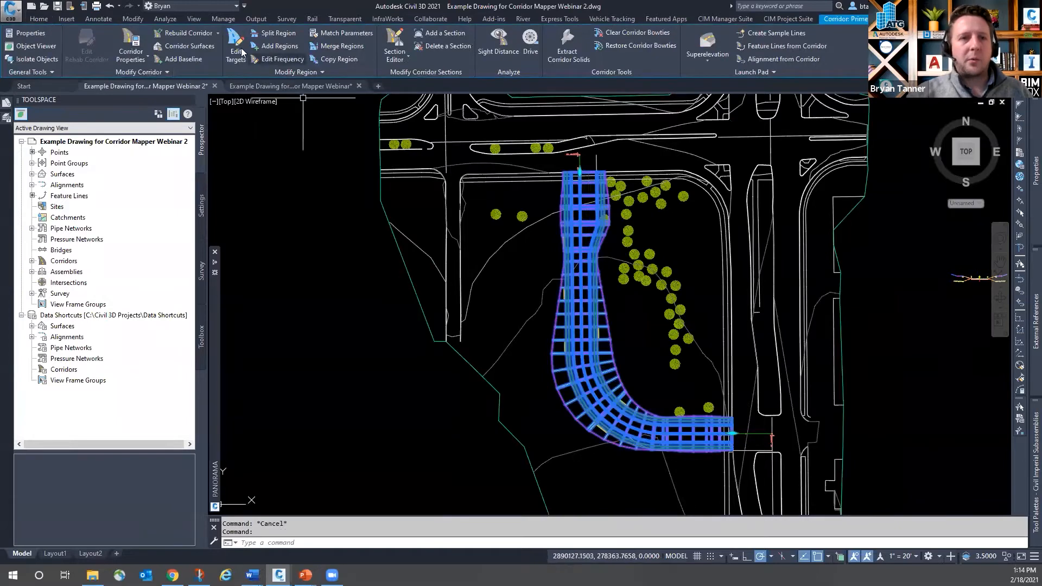
left_click(238, 51)
left_click(696, 451)
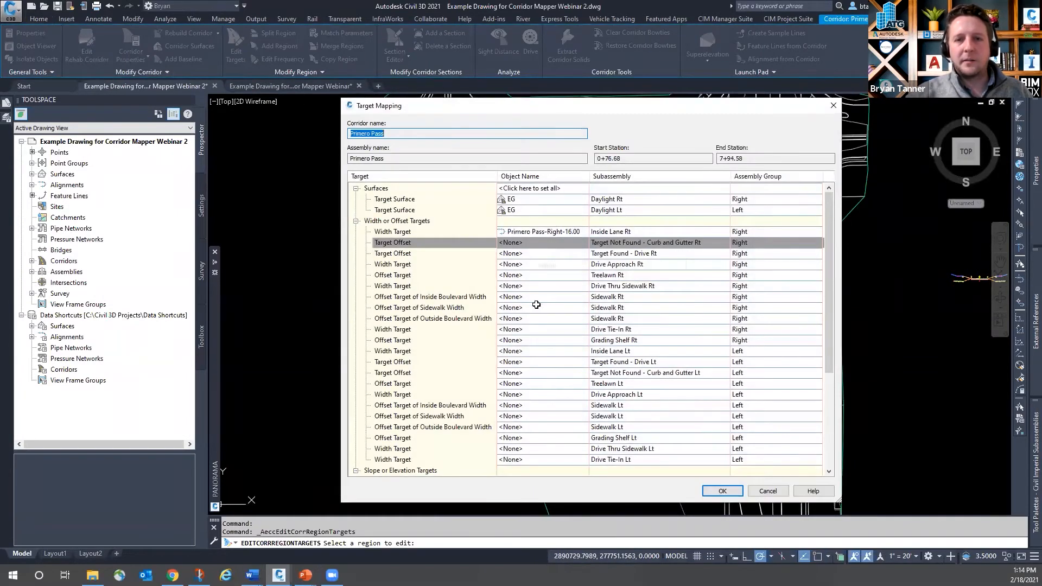
Step: Add the Primero Pass-Left-16.00 alignment as the Inside Lane Lt width target and apply the mapping to the region
left_click(541, 352)
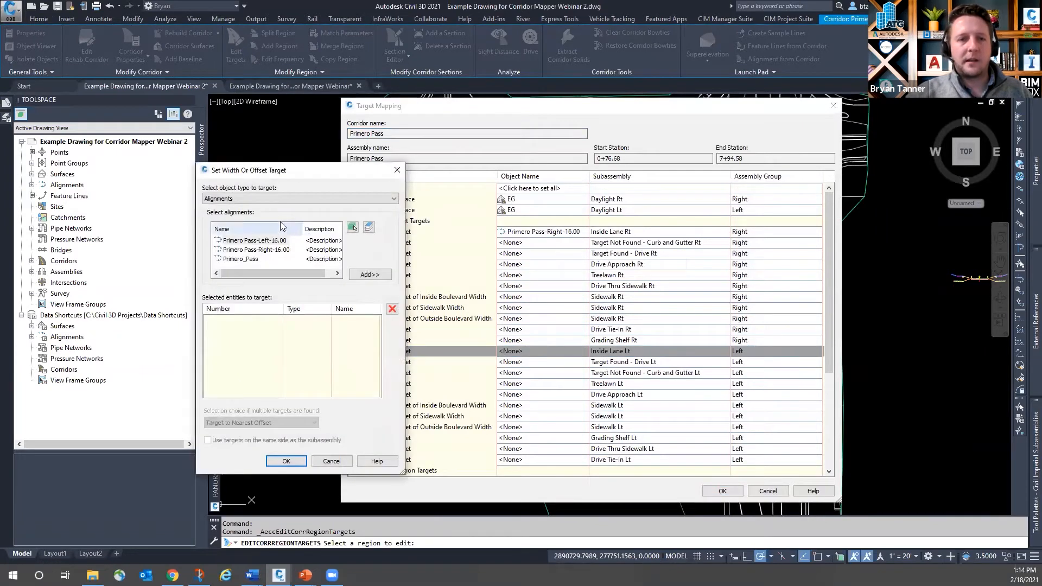
left_click(253, 241)
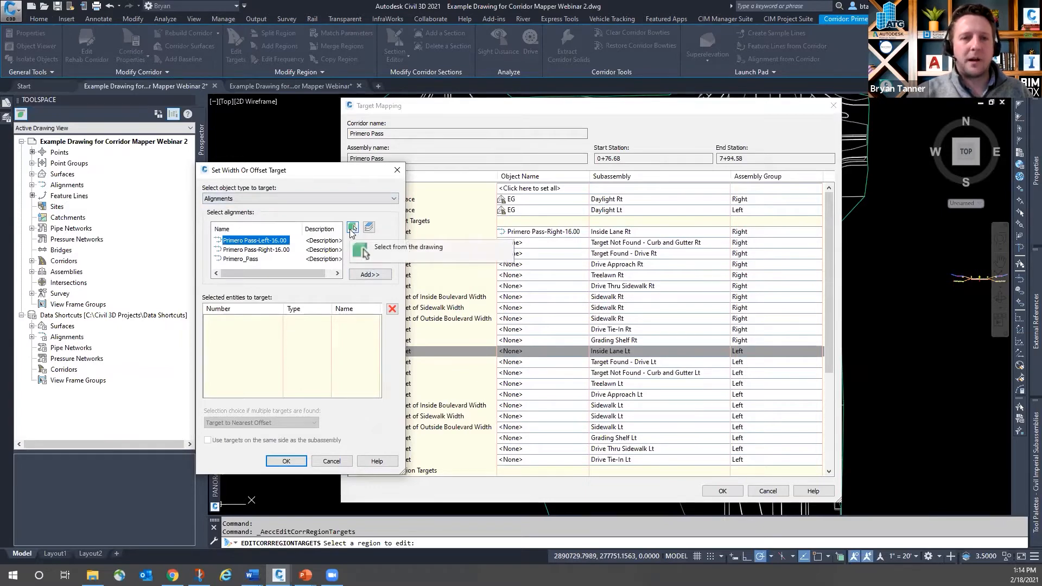
left_click(370, 274)
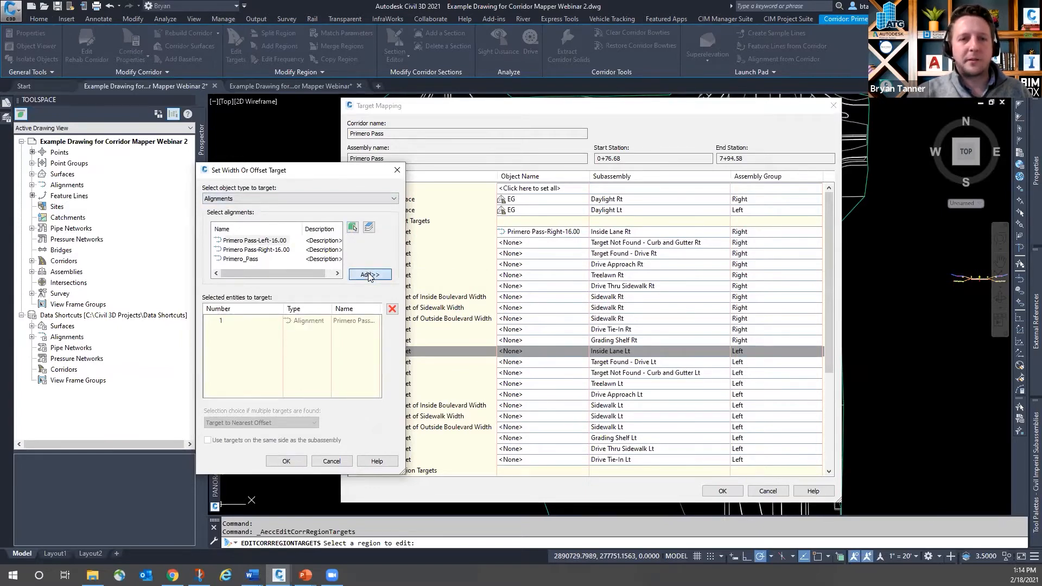
left_click(300, 464)
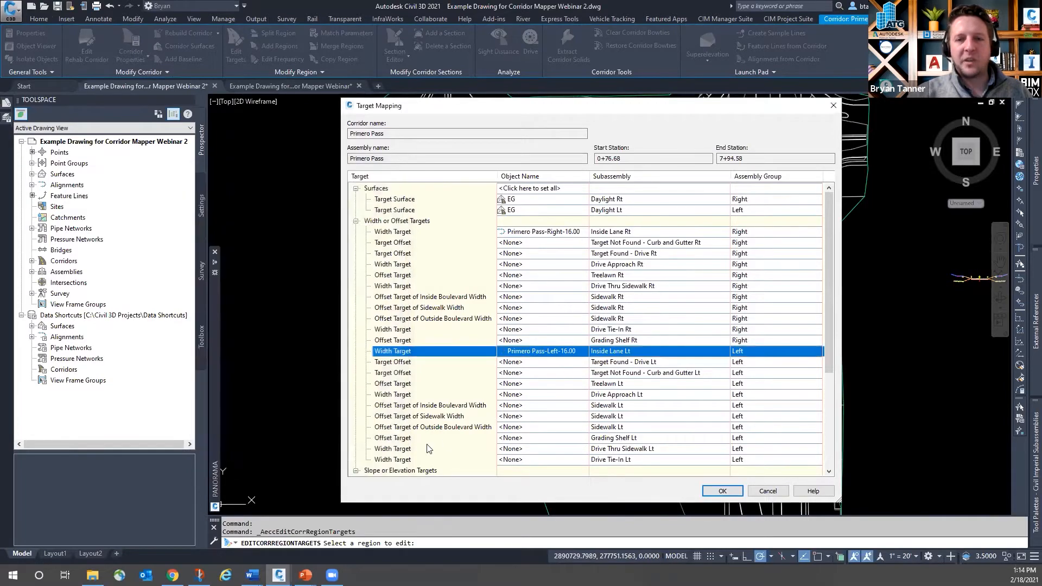
left_click(722, 491)
Step: Inspect the rebuilt corridor's left lane edge near the bend and reopen the RG - Primero Pass region's target mapping
scroll(704, 458, "up", 4)
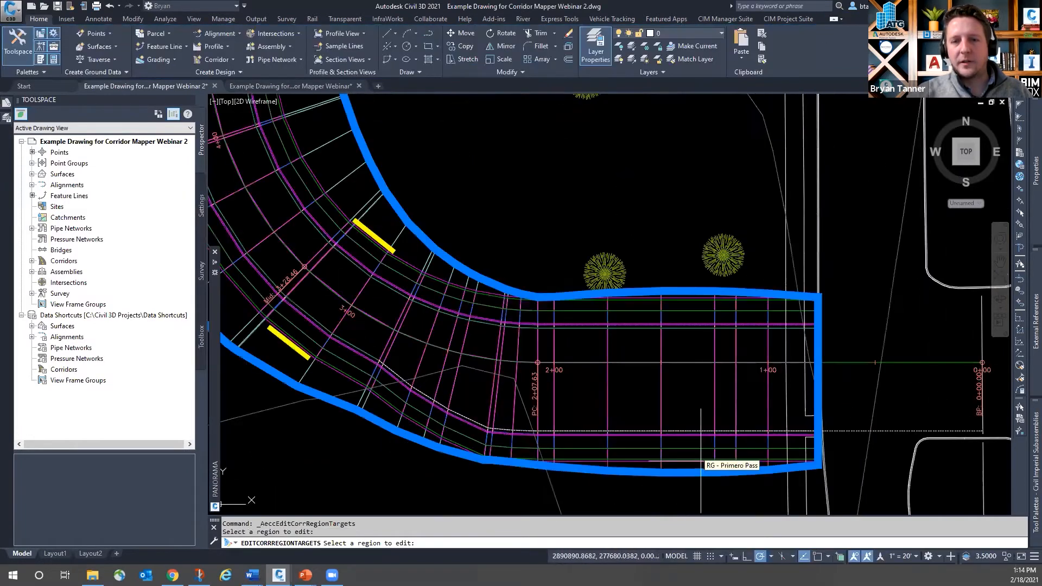
scroll(808, 424, "down", 2)
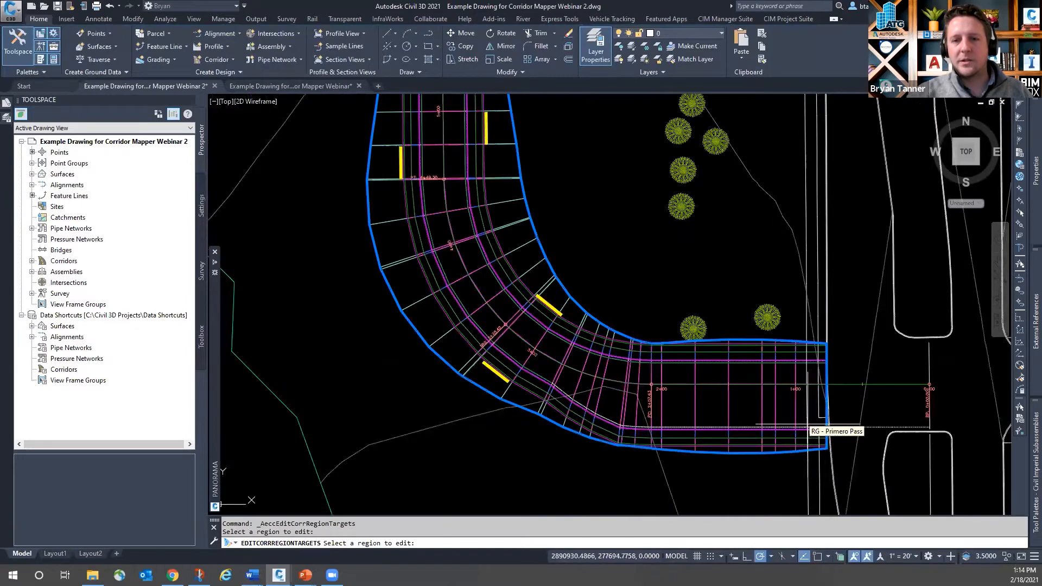
scroll(705, 426, "down", 1)
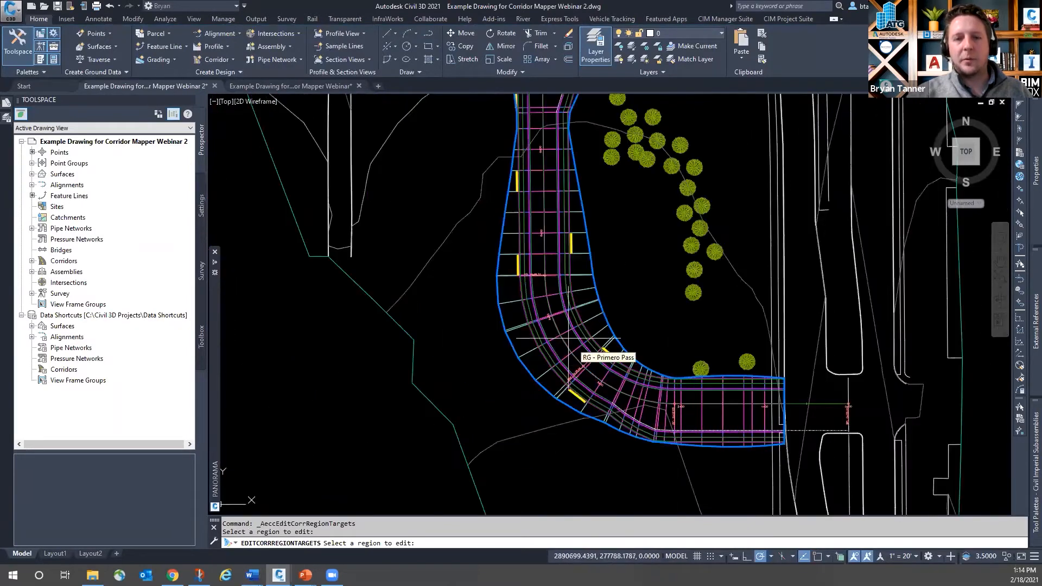
scroll(548, 268, "up", 2)
left_click(553, 269)
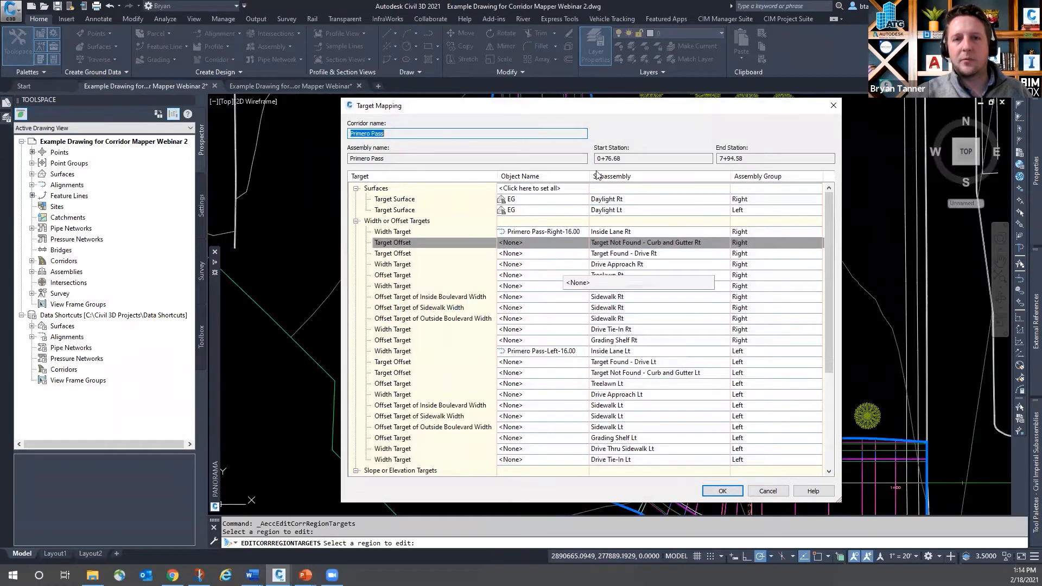
Step: Target the two yellow polylines along the corridor's right side for the Target Not Found - Curb and Gutter Rt offset
left_click_drag(579, 113, 577, 112)
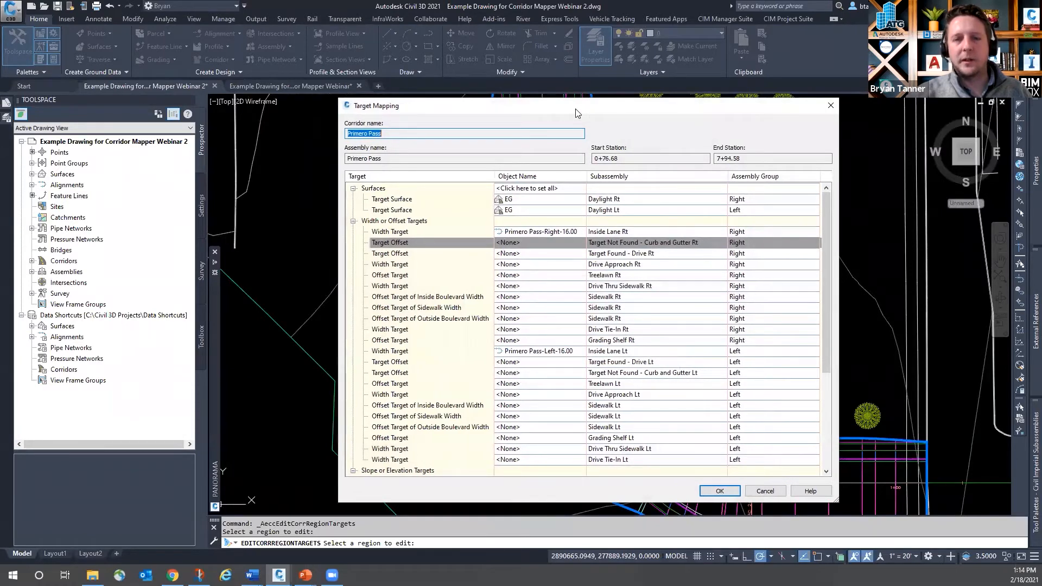
left_click_drag(577, 113, 148, 95)
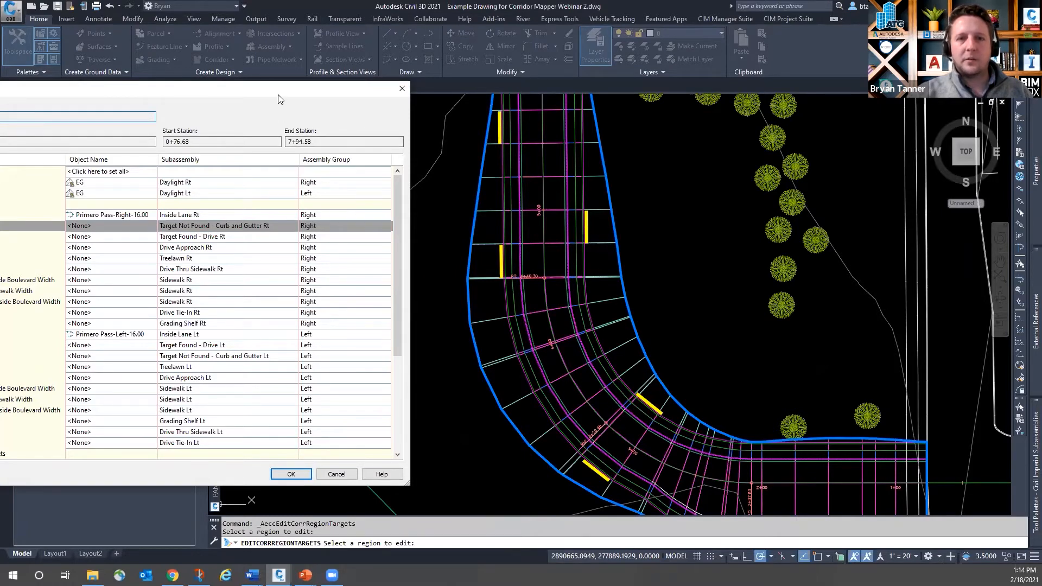
left_click_drag(277, 99, 583, 116)
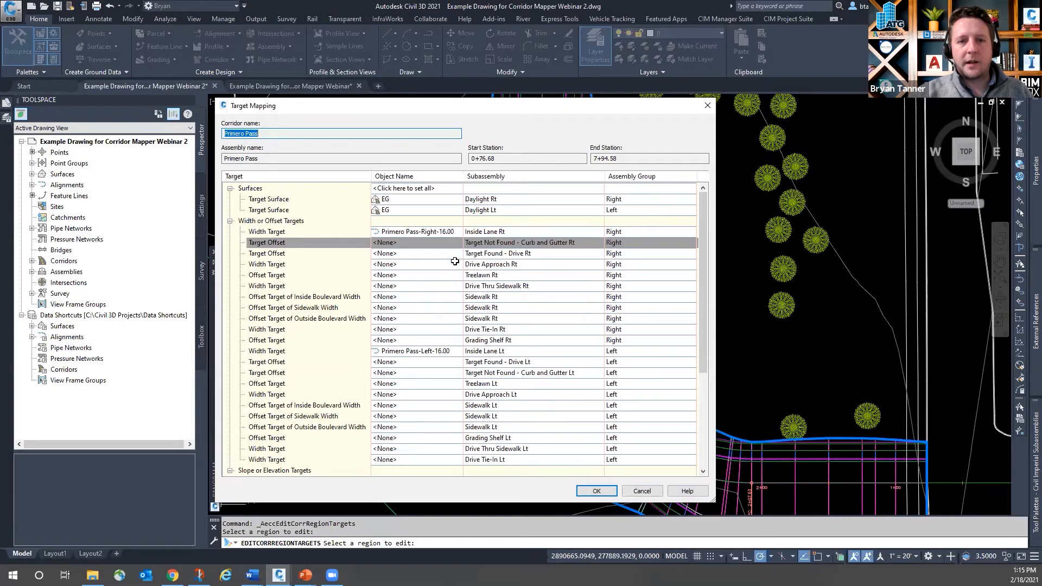
left_click(430, 244)
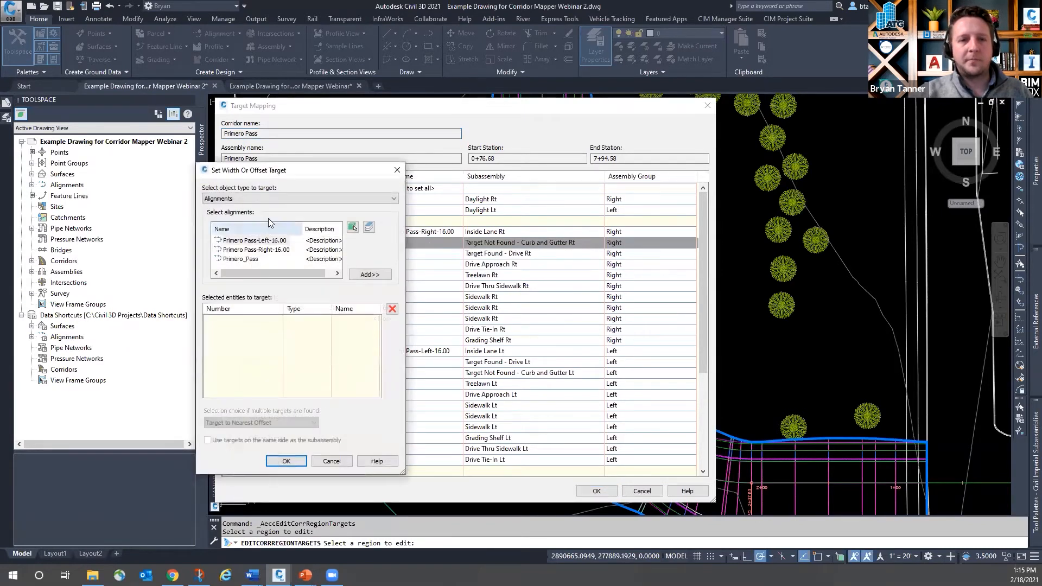
left_click(261, 199)
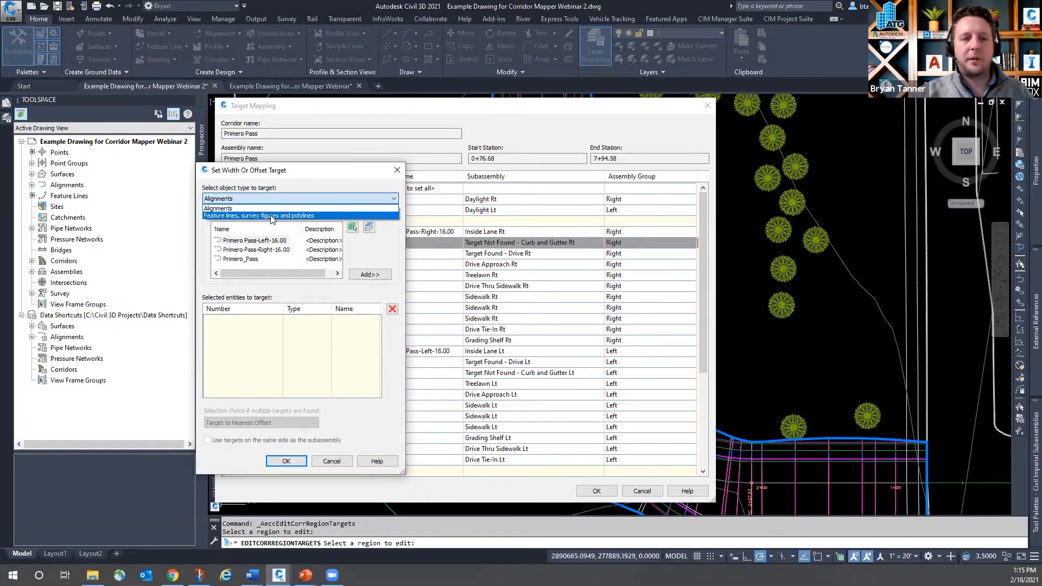
left_click(271, 216)
left_click(266, 251)
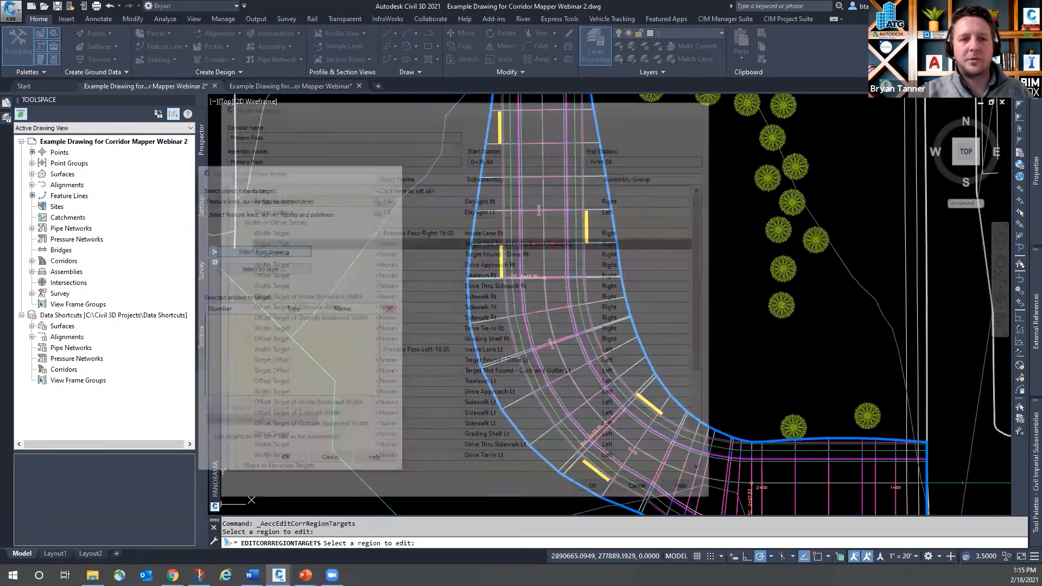
left_click(649, 404)
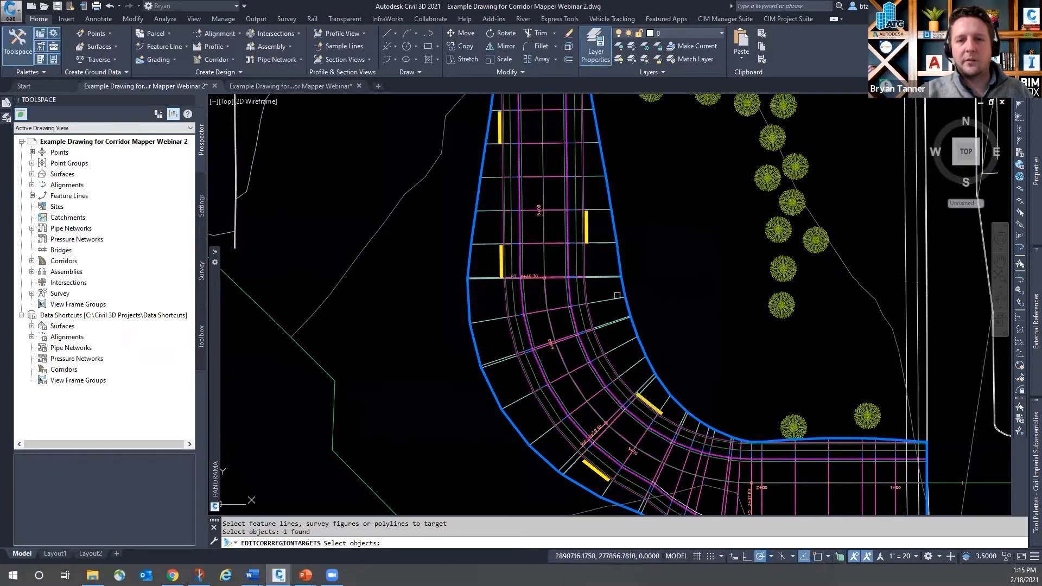
left_click(590, 223)
scroll(612, 283, "down", 4)
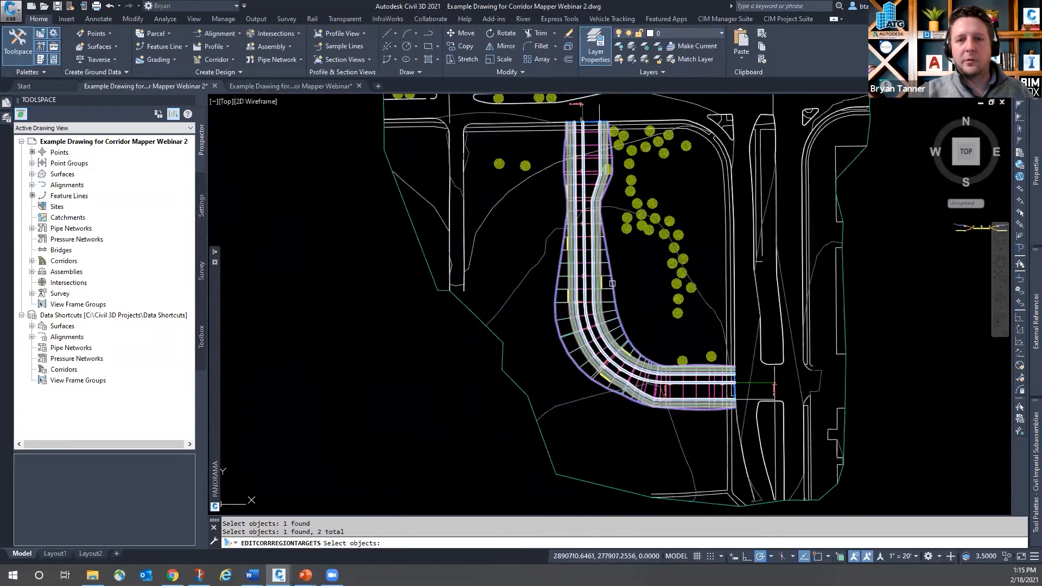
key("Return")
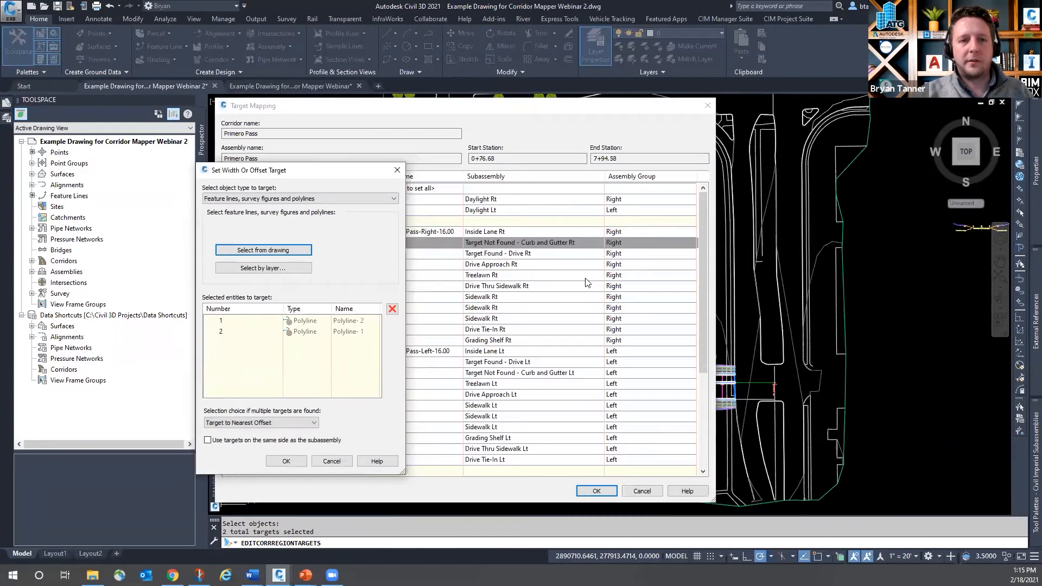
left_click(286, 462)
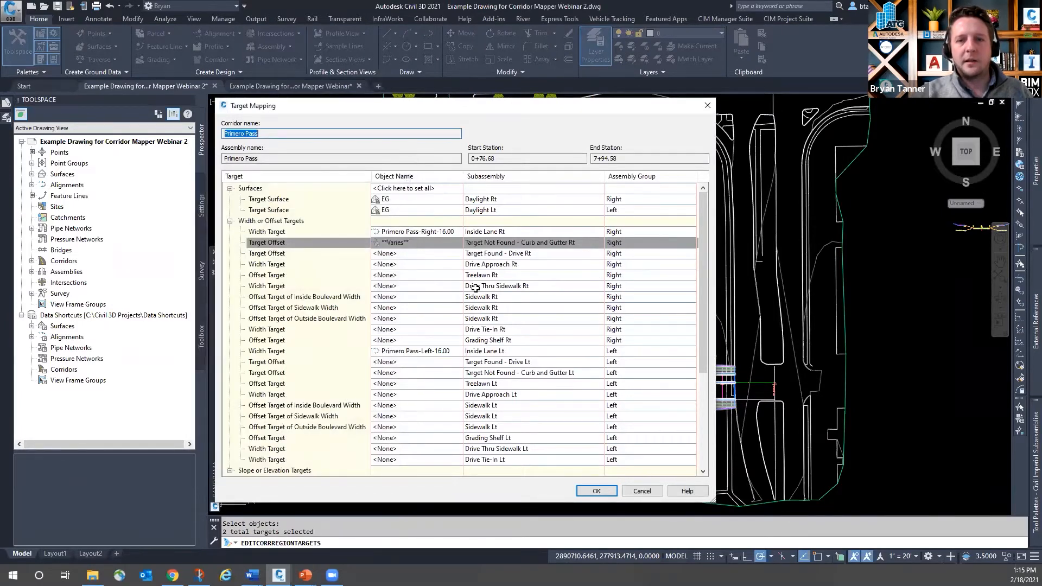
Step: Pick the four yellow polylines along the corridor's left side as targets for the Target Found - Drive Lt offset
left_click(425, 363)
left_click(272, 251)
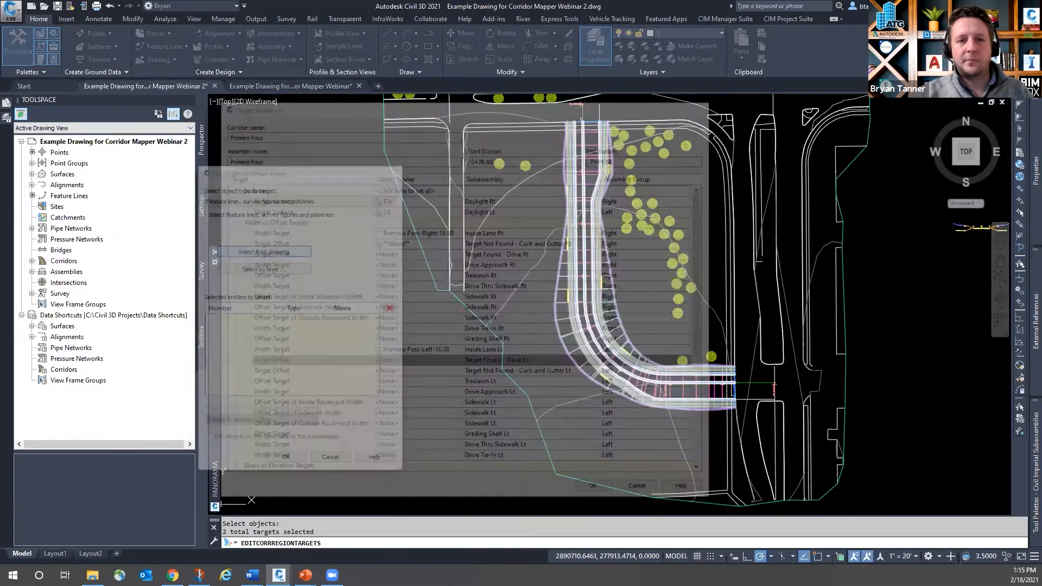
scroll(543, 390, "up", 6)
left_click(548, 386)
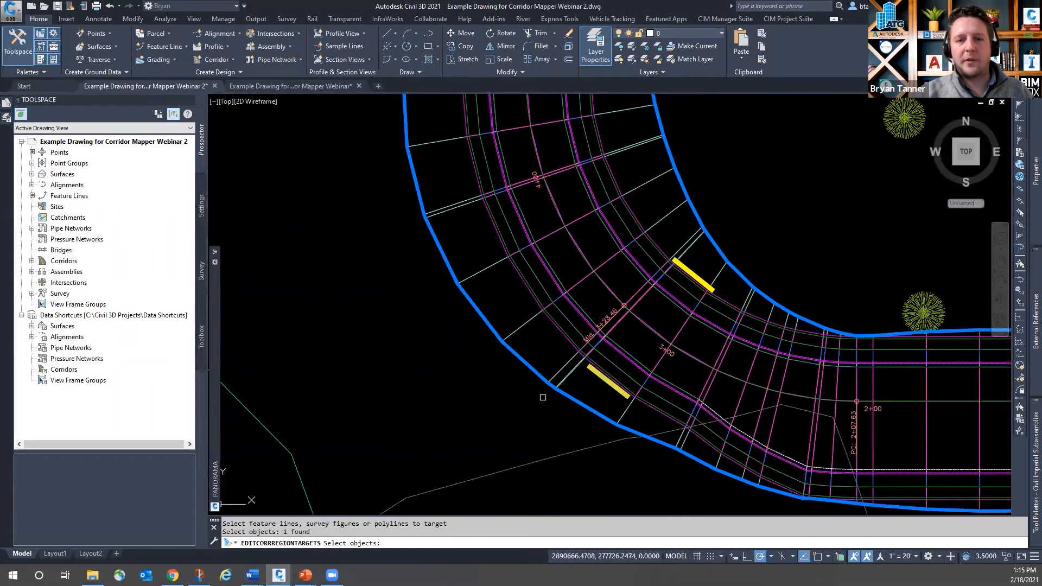
scroll(543, 397, "down", 4)
left_click(509, 260)
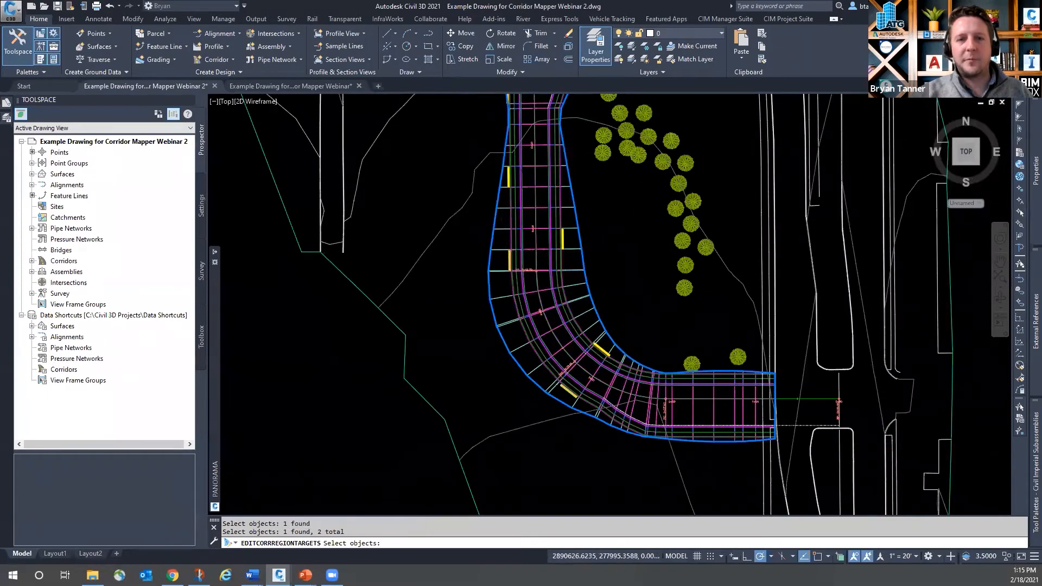
scroll(514, 173, "up", 4)
left_click(502, 189)
scroll(469, 205, "down", 4)
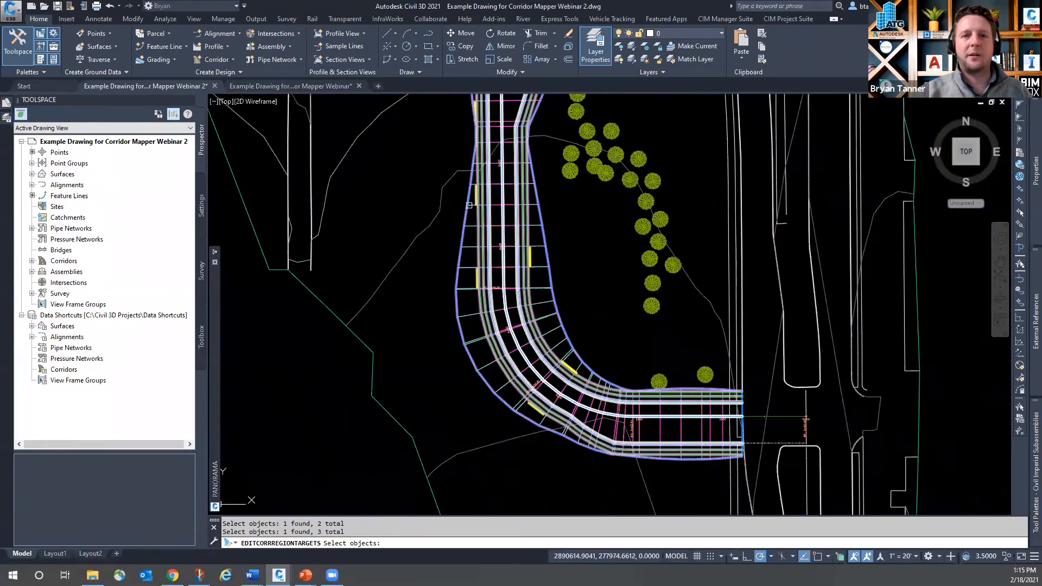
scroll(481, 120, "up", 8)
left_click(481, 110)
scroll(534, 285, "down", 8)
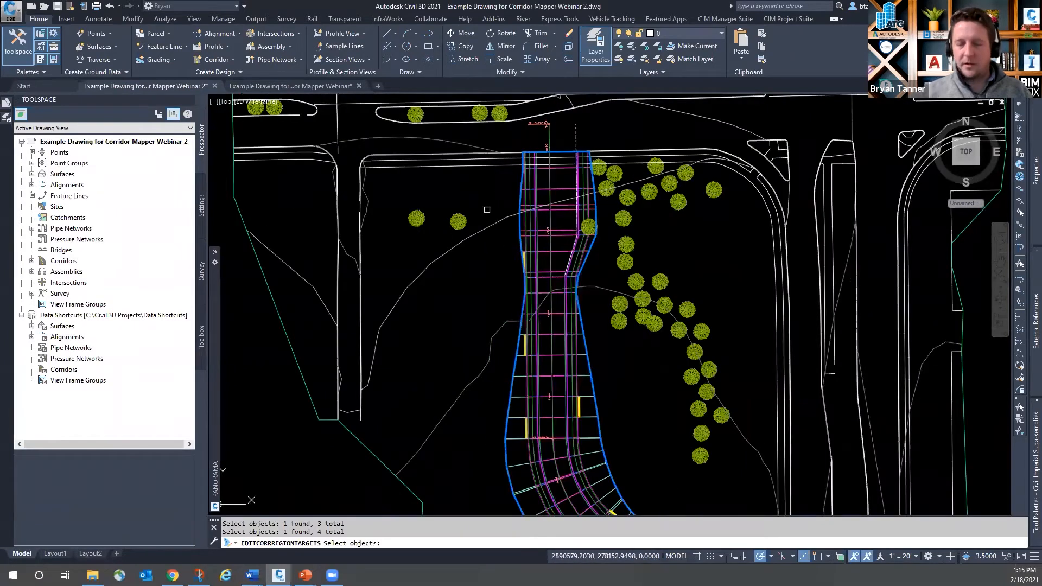
key("Return")
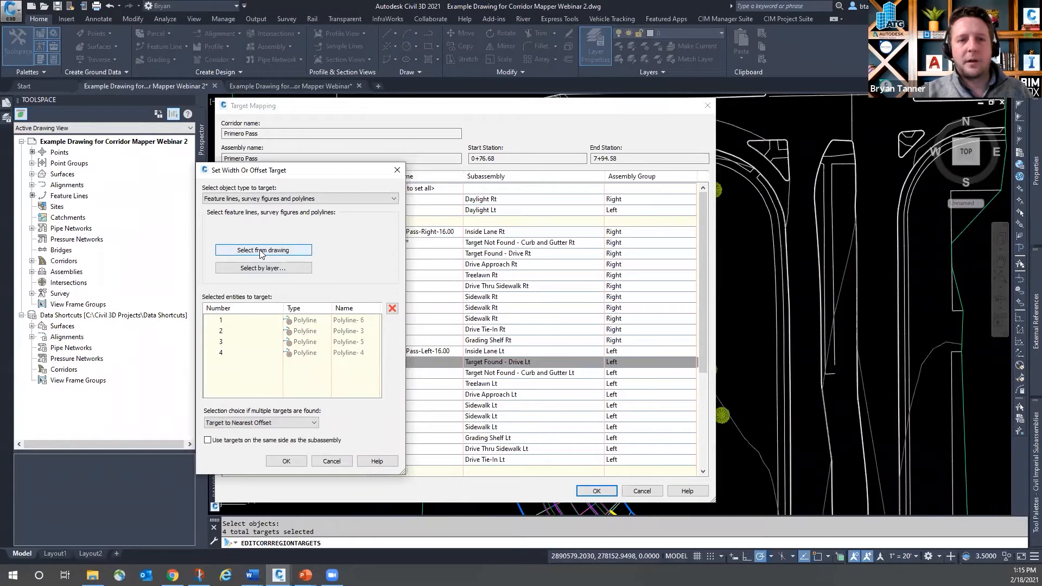
Step: Accept the left drive offset targets without adding more polylines and apply the target mapping to the region
left_click(263, 250)
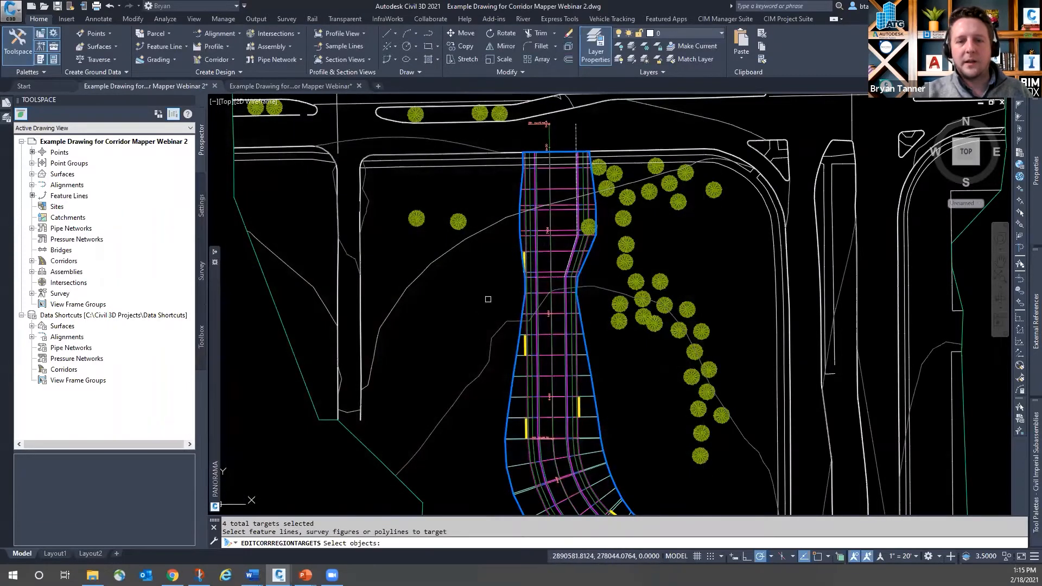
key("Return")
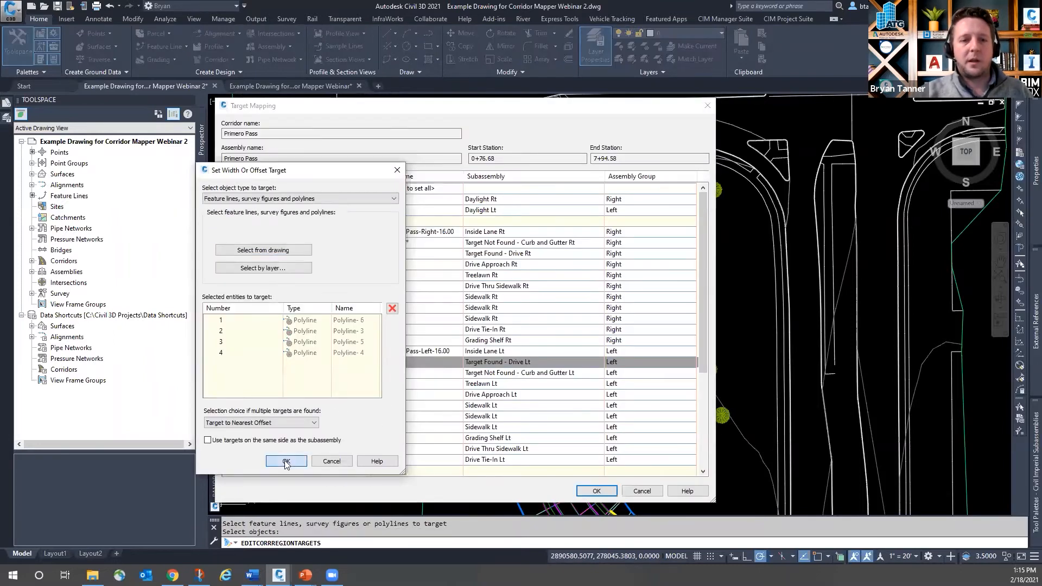
left_click(286, 461)
left_click(596, 491)
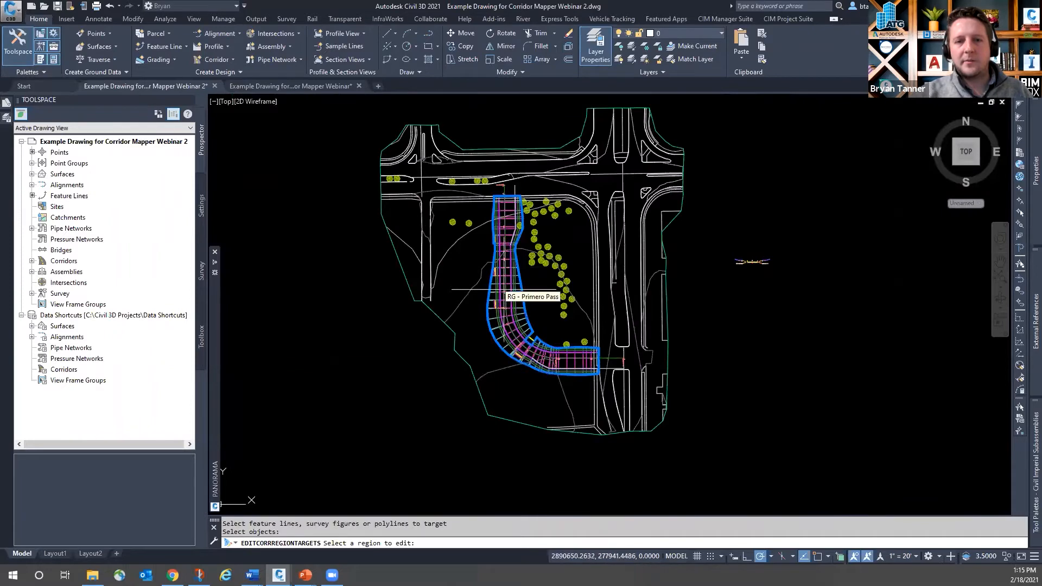
Step: Examine the rebuilt corridor at the yellow driveway lines on both sides, ending the target editing and leaving the corridor deselected
scroll(530, 343, "up", 2)
scroll(530, 343, "up", 3)
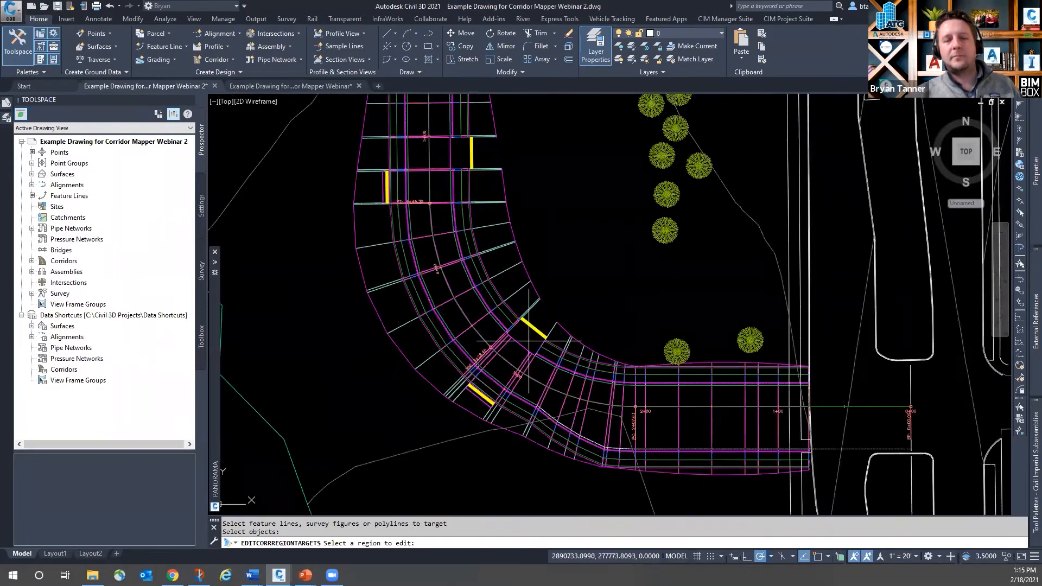
scroll(530, 343, "up", 3)
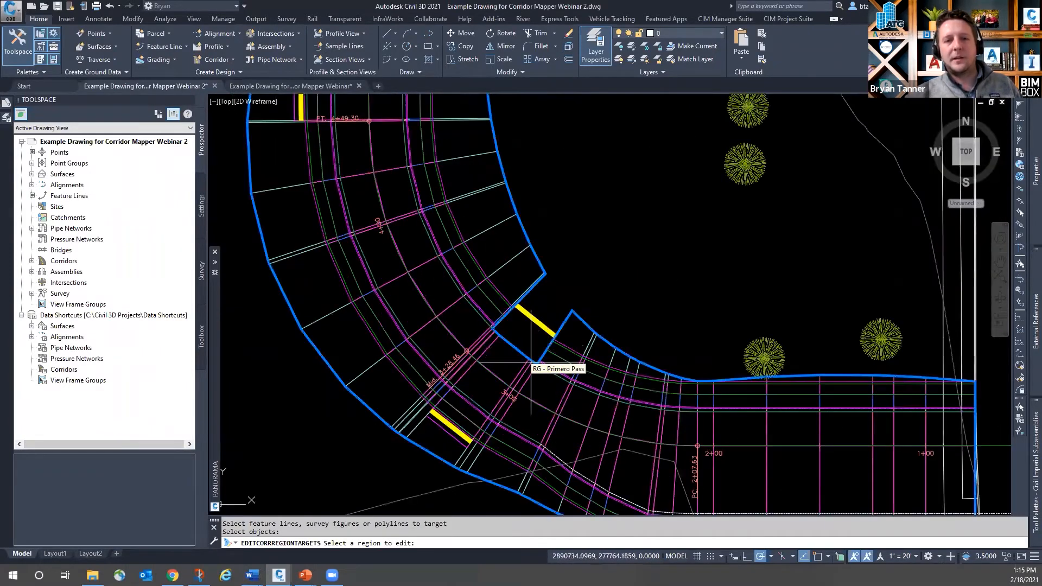
key("Escape")
left_click(530, 343)
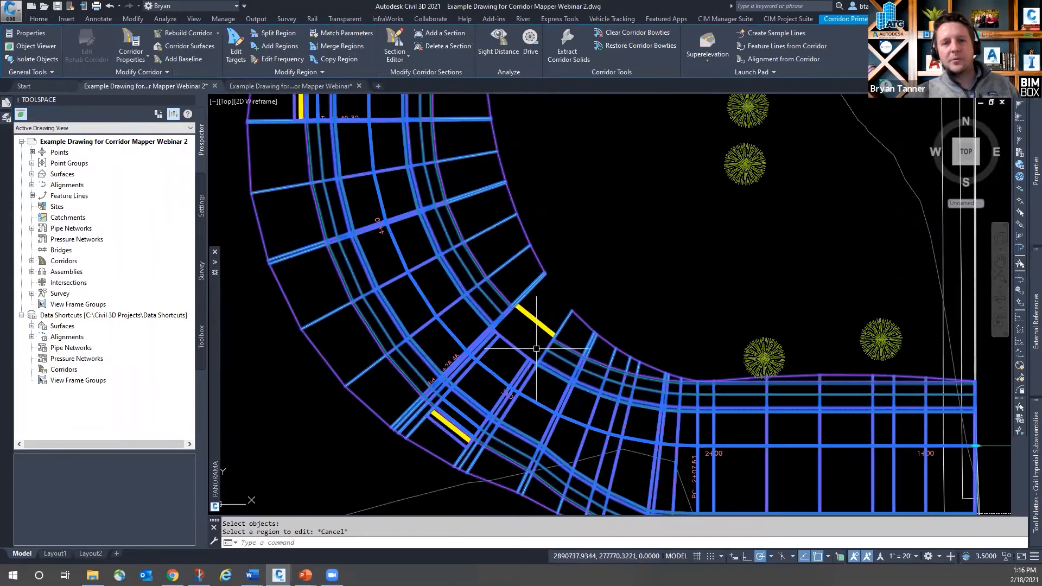
scroll(485, 378, "down", 3)
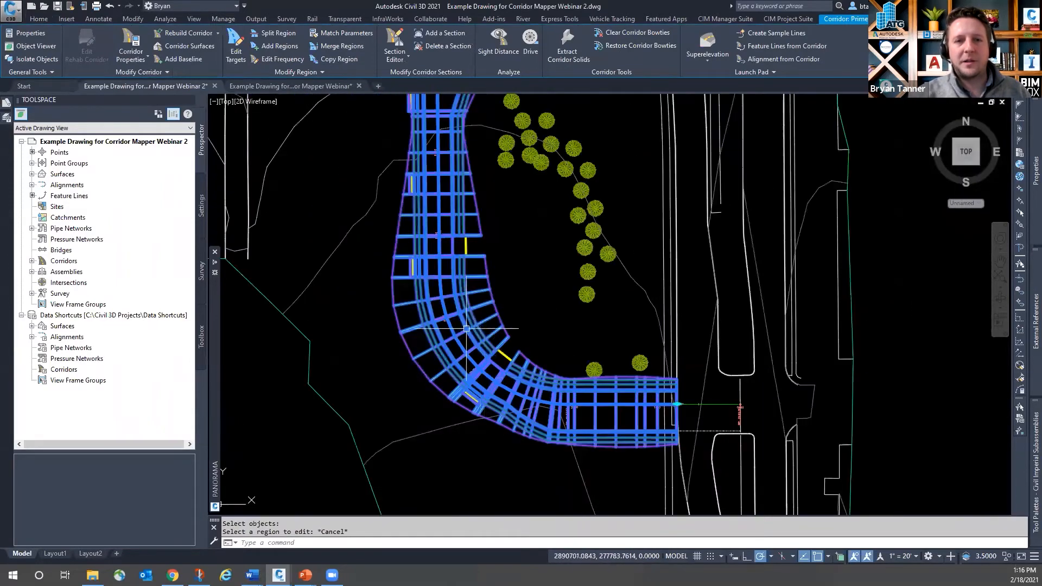
scroll(484, 378, "down", 2)
scroll(445, 228, "up", 4)
scroll(437, 163, "up", 2)
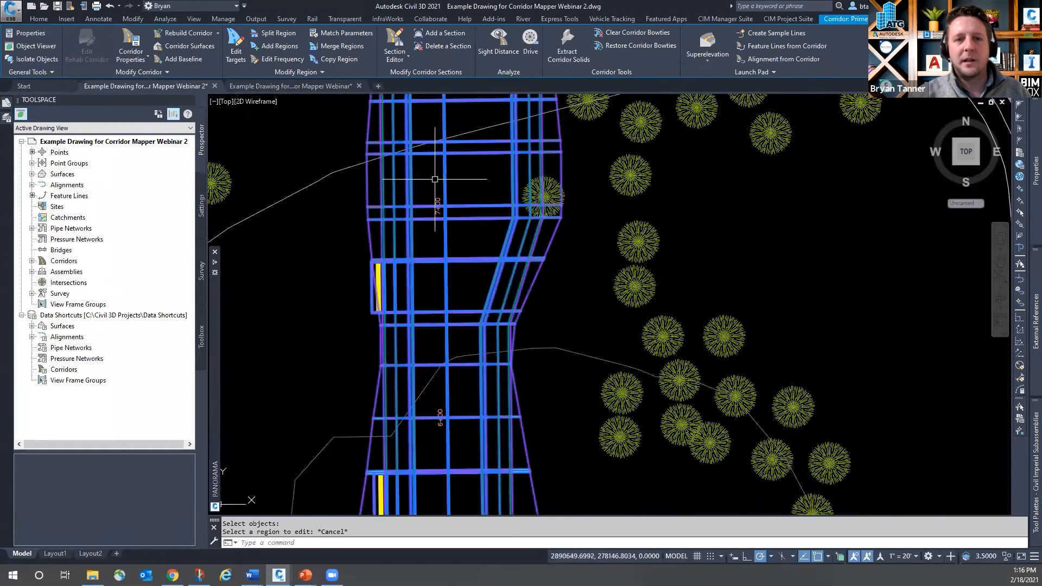
scroll(433, 212, "down", 5)
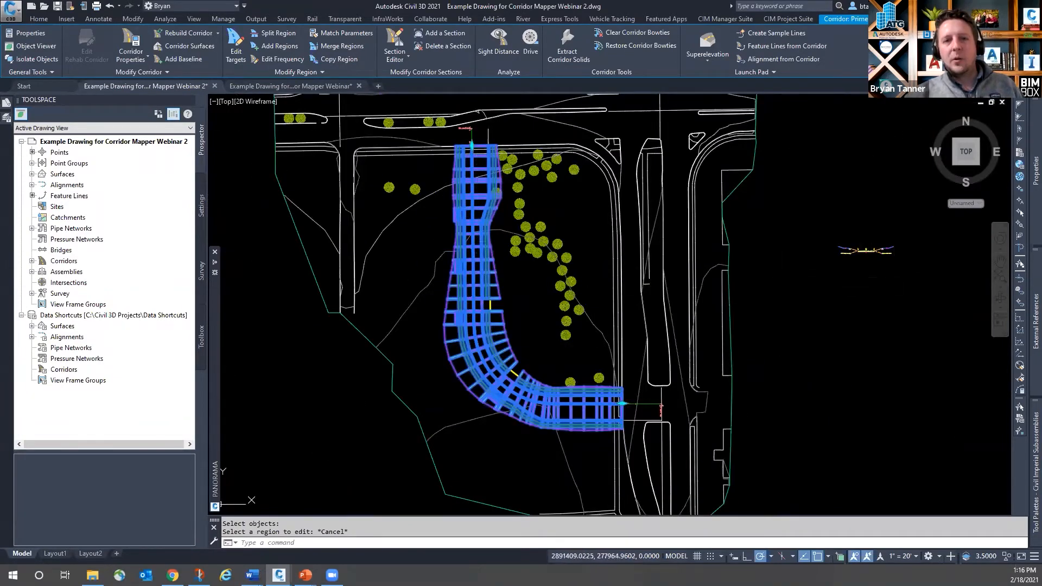
key("Escape")
key("Escape")
Step: Examine the Primero Pass assembly's lanes and its Target Found and Target Not Found conditional branches on both sides
scroll(890, 248, "up", 6)
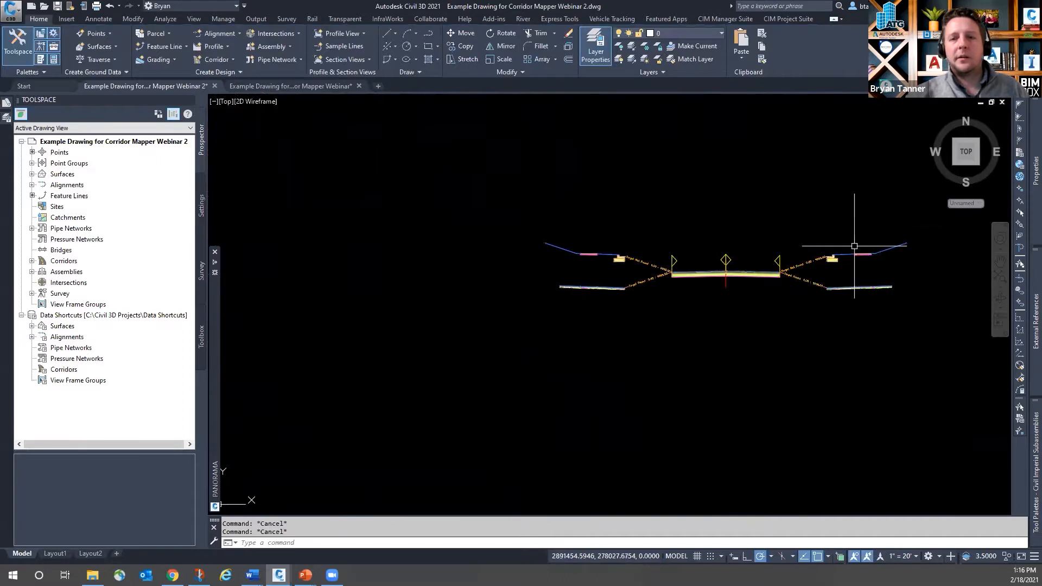
scroll(855, 245, "up", 2)
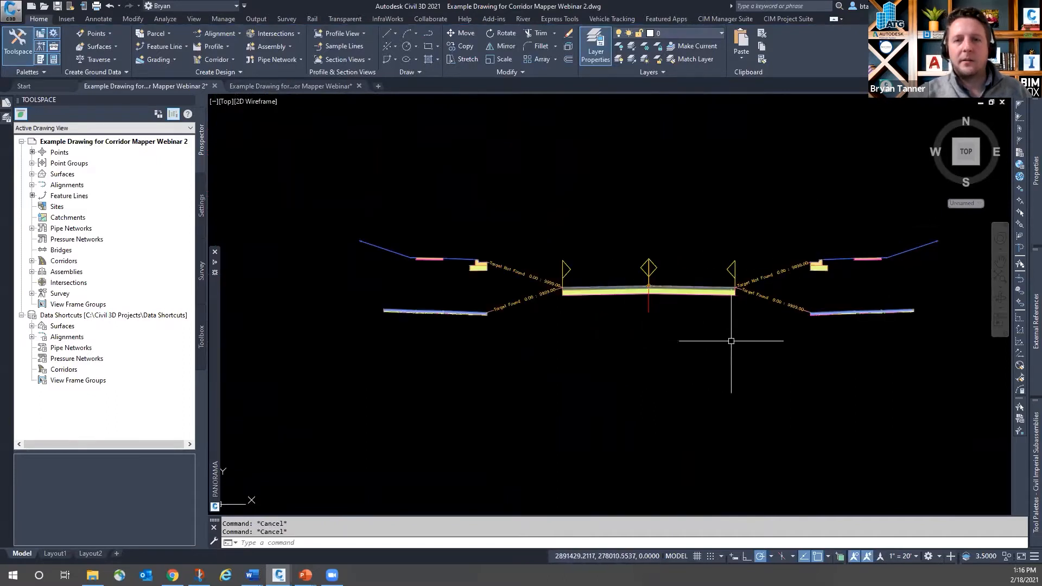
scroll(657, 284, "up", 2)
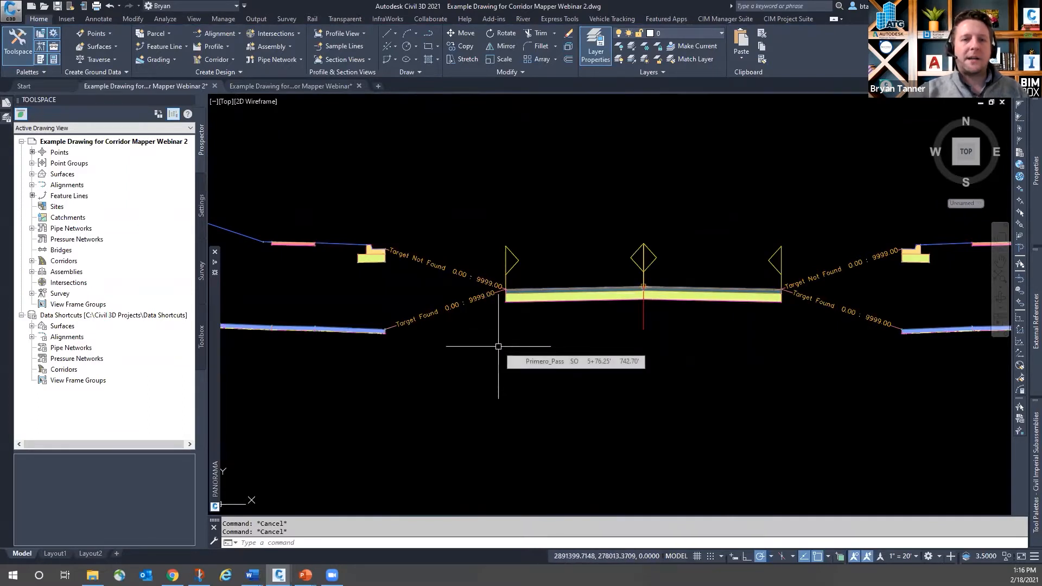
scroll(499, 380, "down", 2)
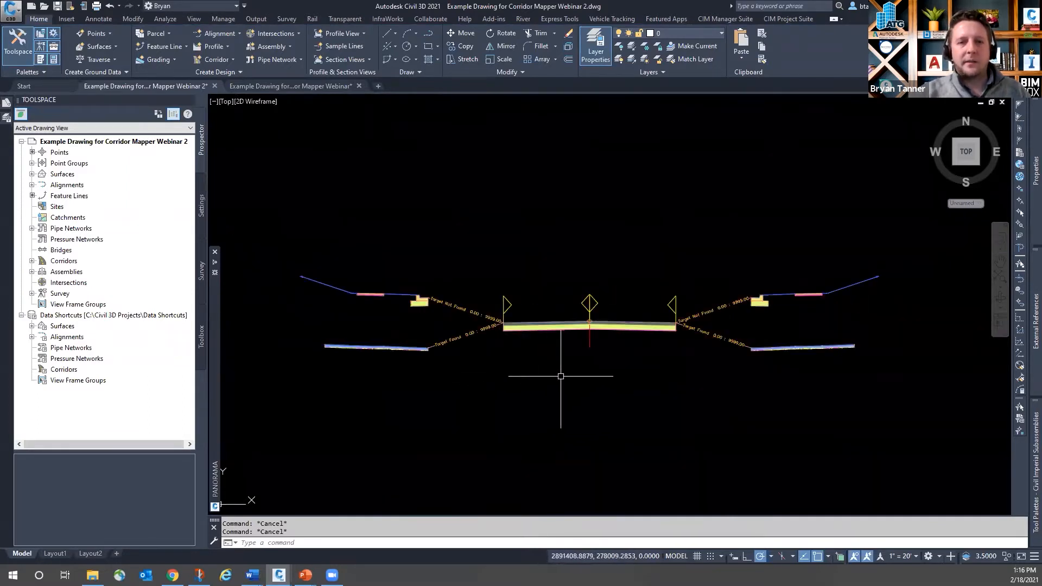
scroll(571, 324, "up", 2)
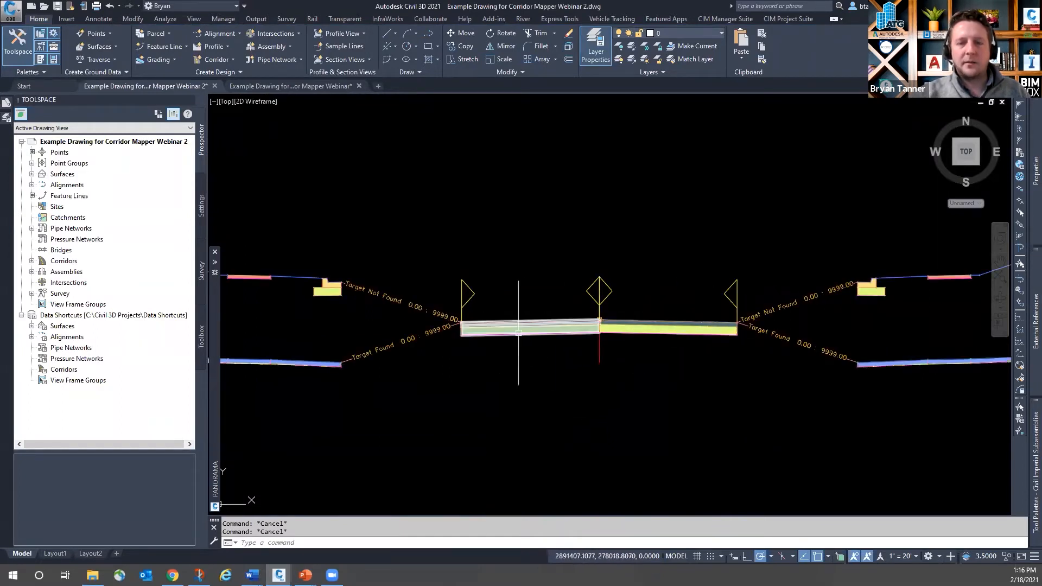
mouse_move(707, 340)
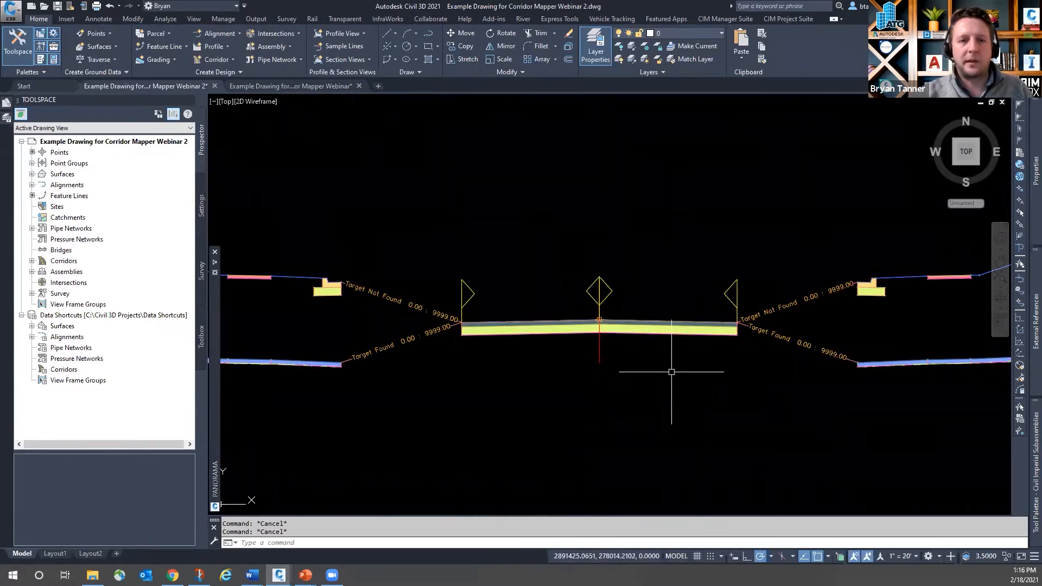
scroll(545, 351, "down", 1)
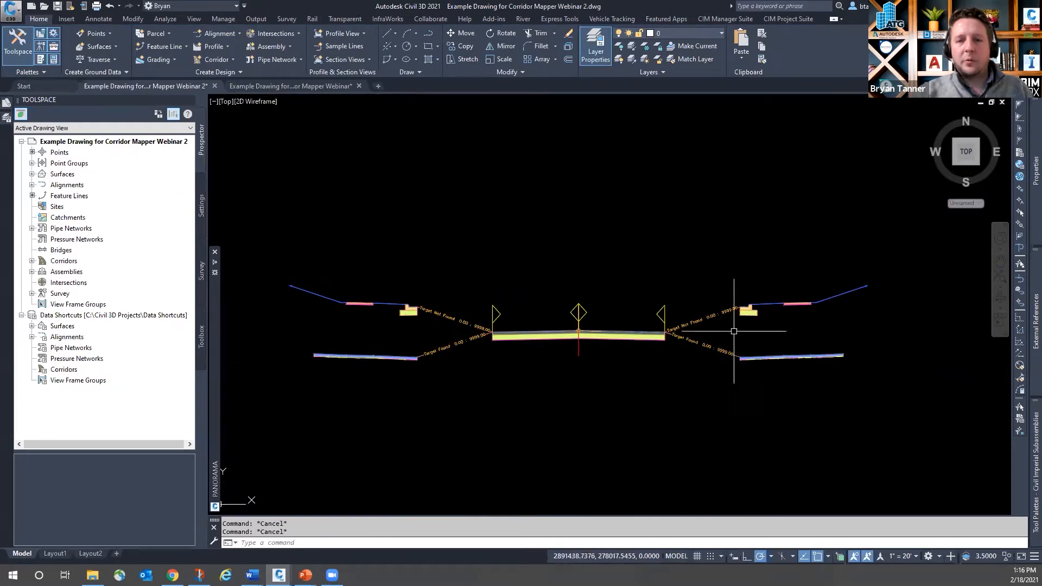
scroll(754, 316, "up", 1)
scroll(753, 316, "up", 2)
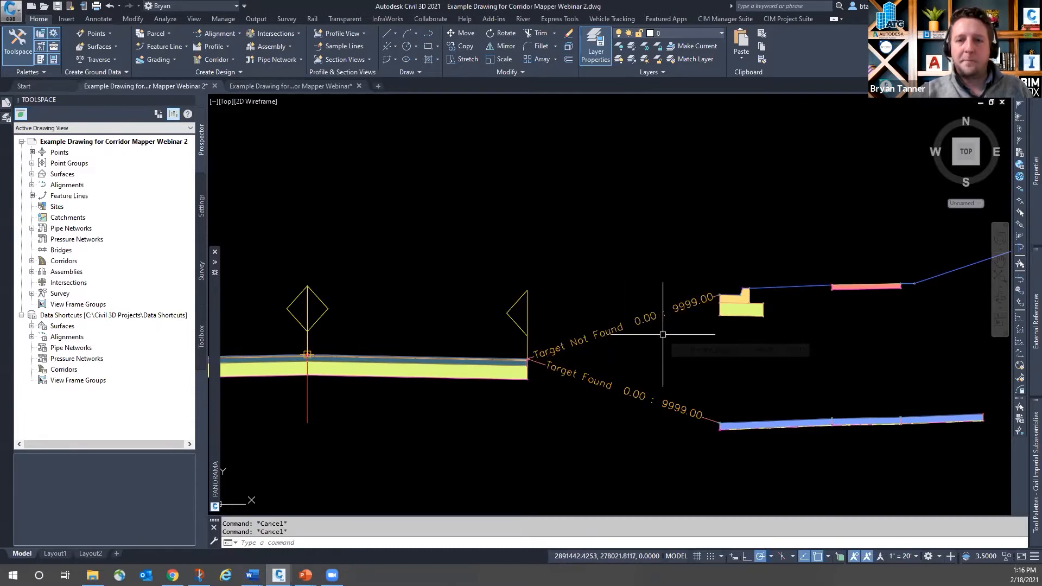
scroll(628, 303, "down", 2)
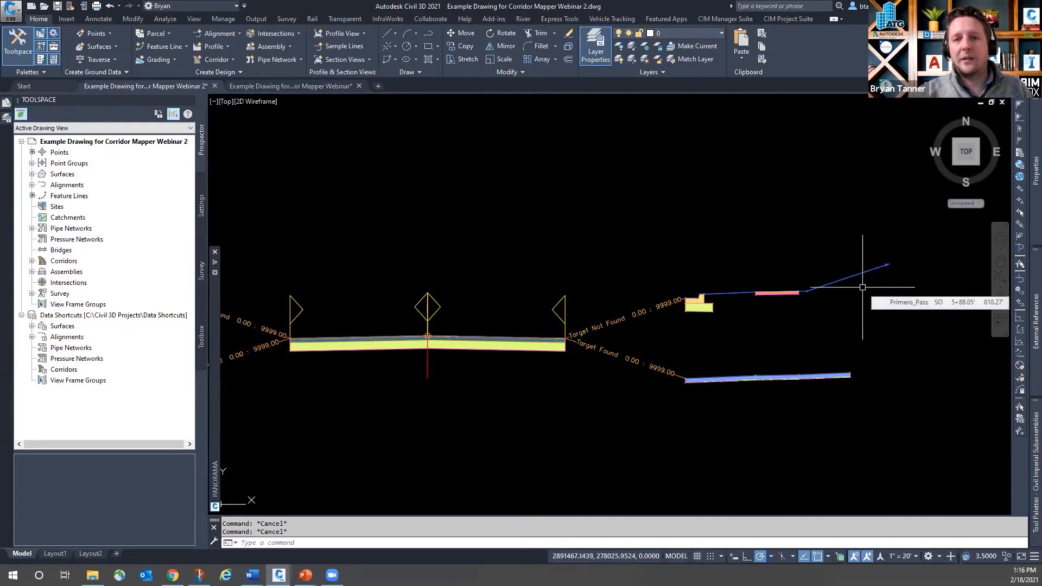
scroll(867, 283, "up", 2)
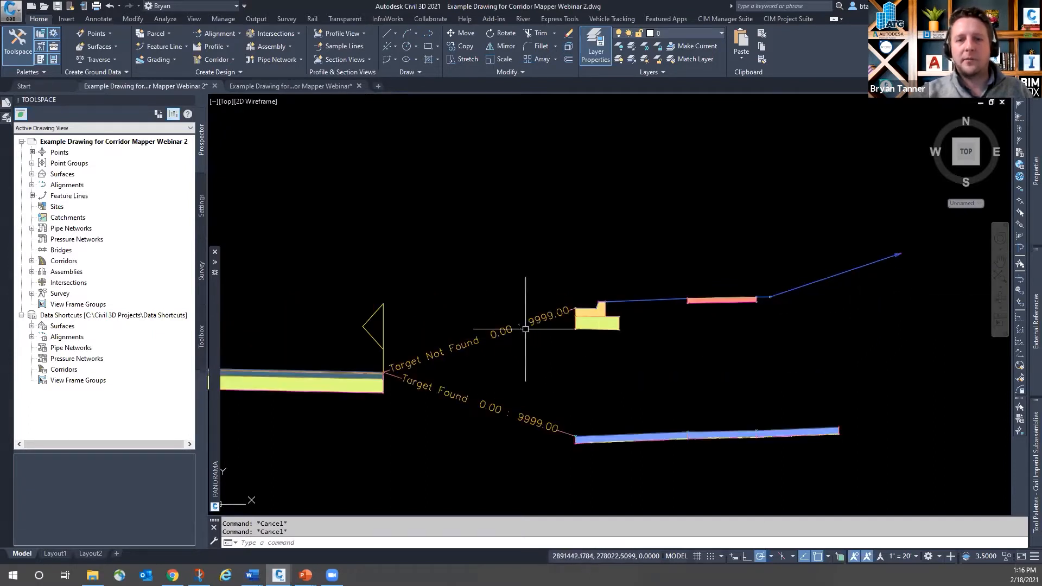
Step: Examine the assembly's right-side Target Not Found branch with curb, sidewalk and daylight, and the Target Found driveway branch
left_click(535, 216)
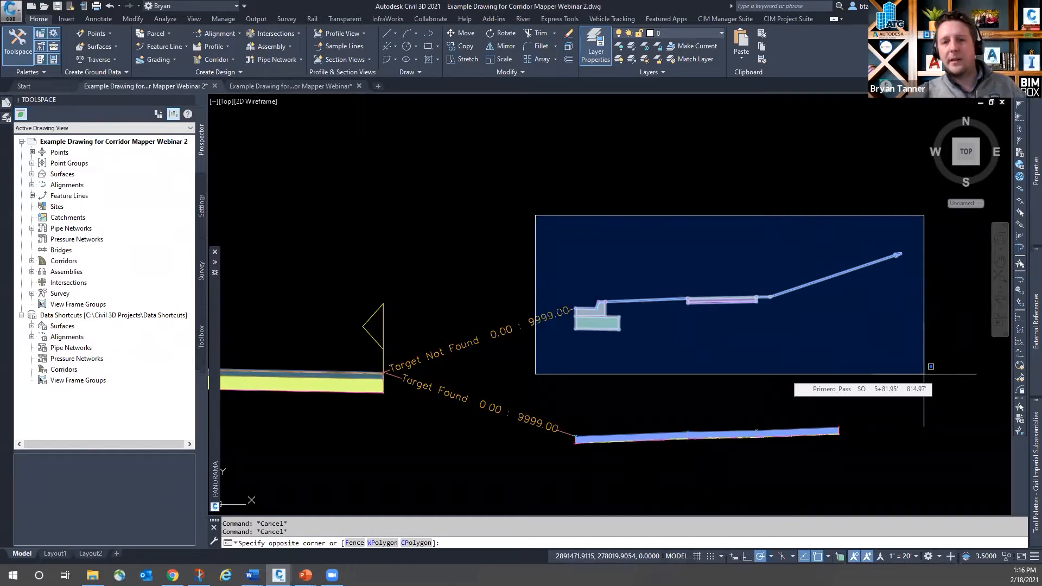
key("Escape")
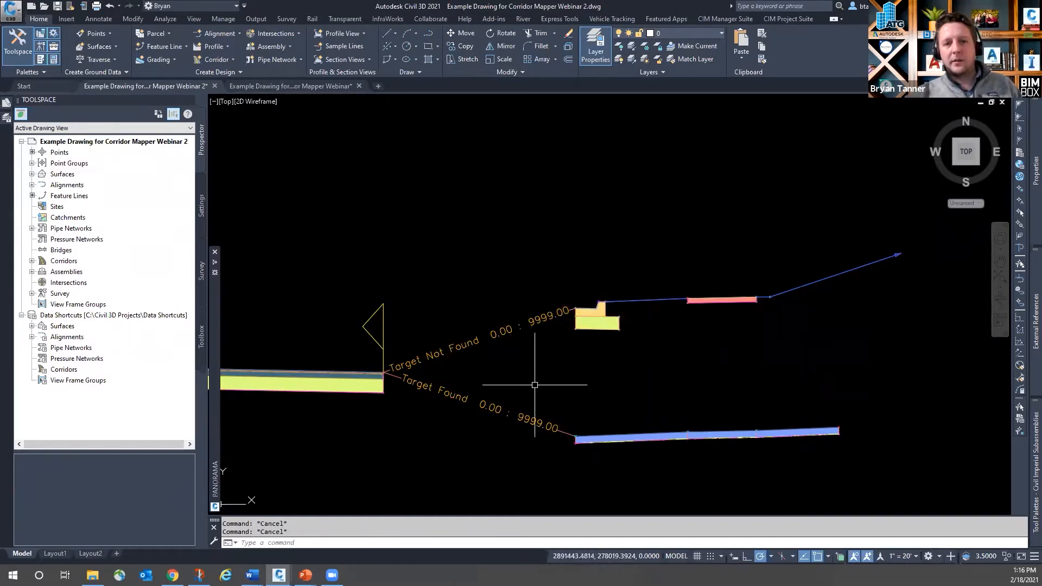
left_click(542, 391)
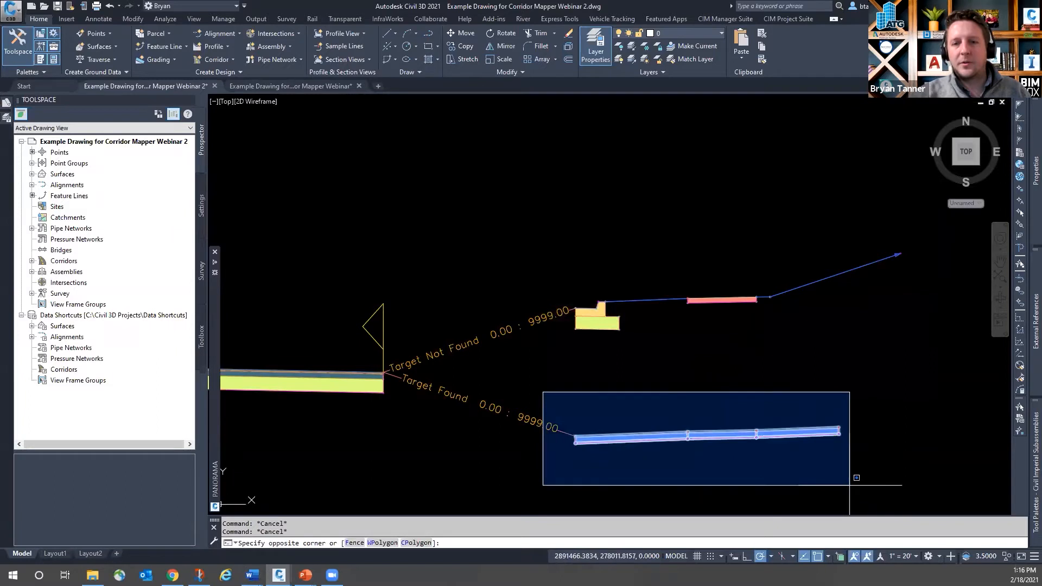
left_click(595, 383)
scroll(755, 437, "up", 4)
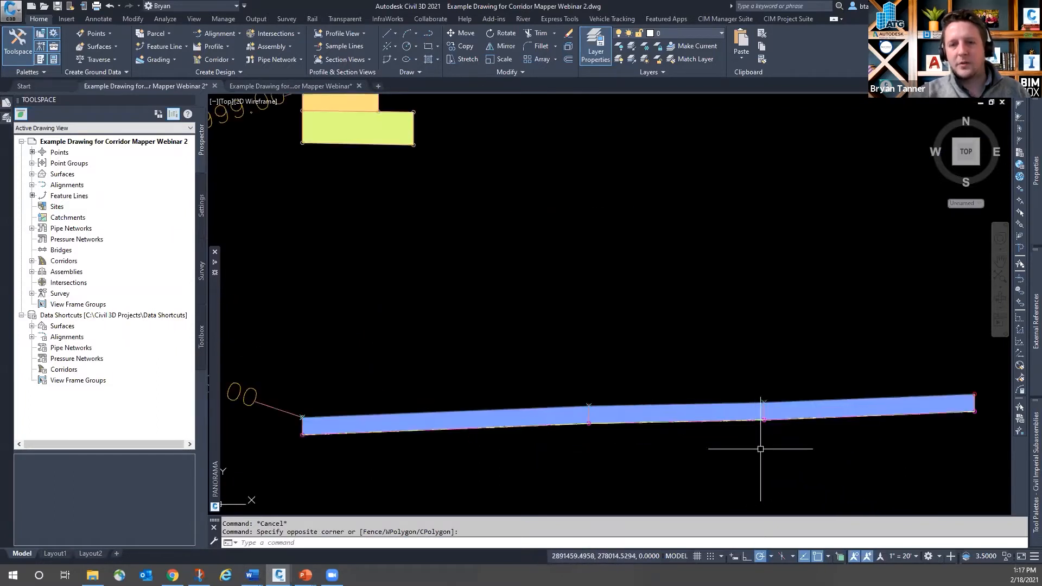
scroll(569, 389, "down", 2)
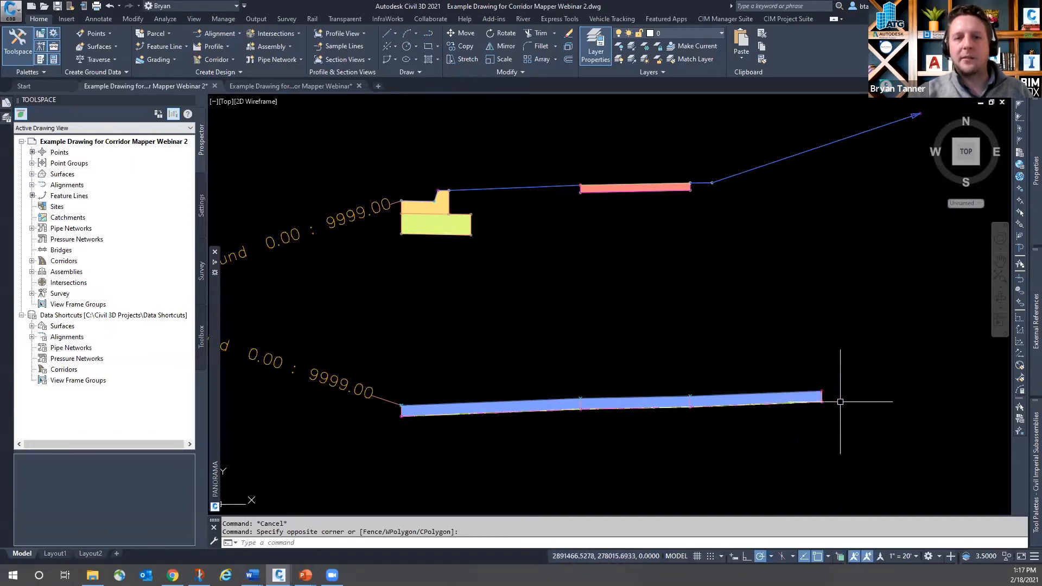
scroll(863, 380, "down", 6)
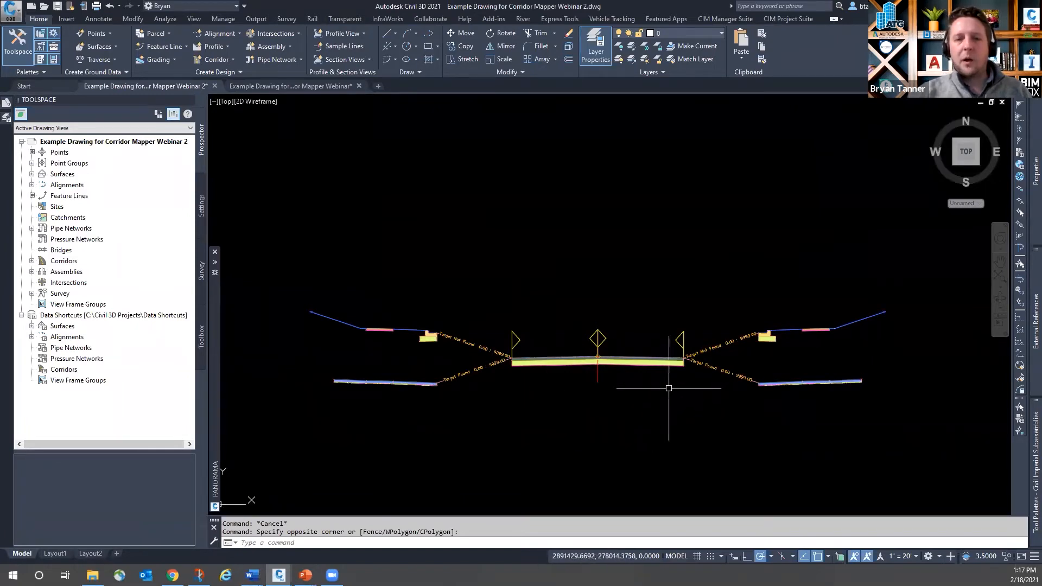
scroll(771, 285, "down", 4)
scroll(733, 290, "down", 5)
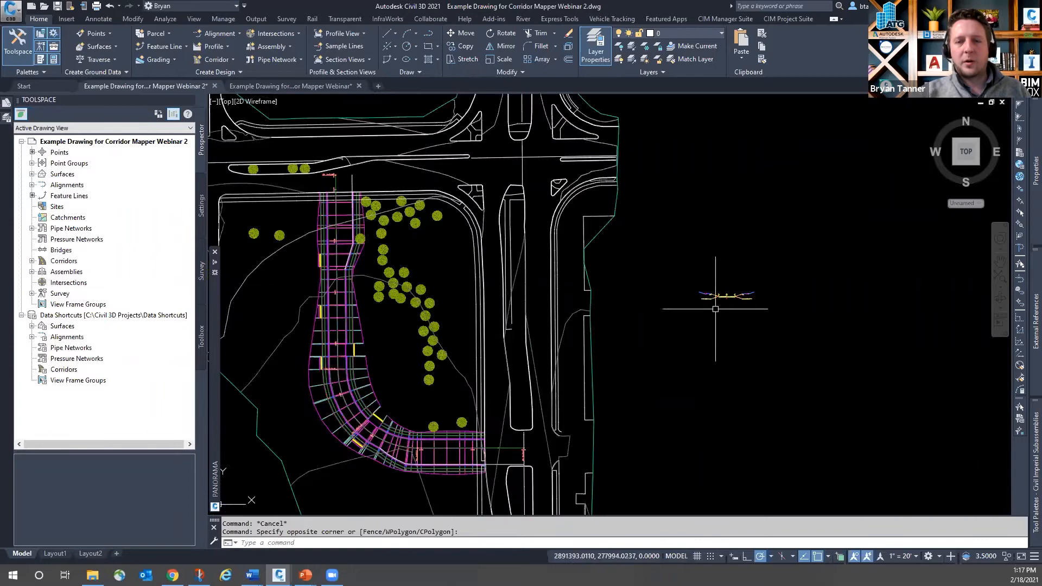
scroll(353, 315, "up", 7)
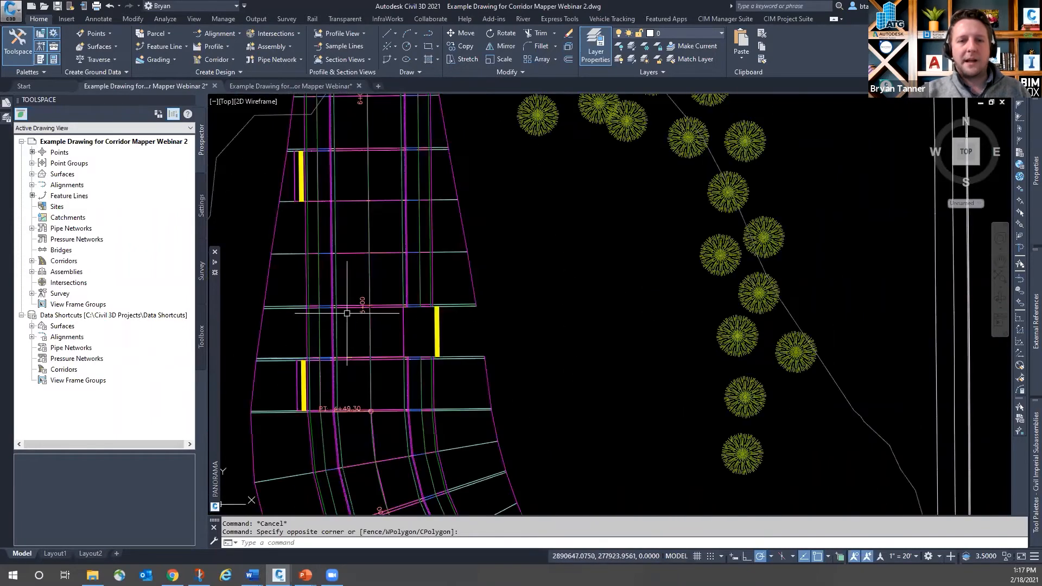
left_click(387, 304)
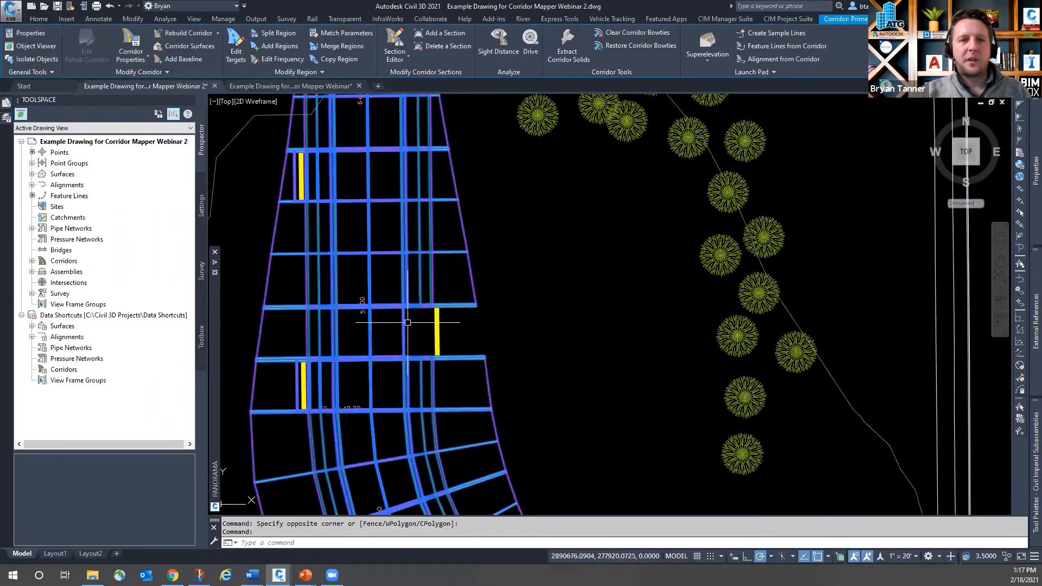
left_click(237, 45)
left_click(385, 284)
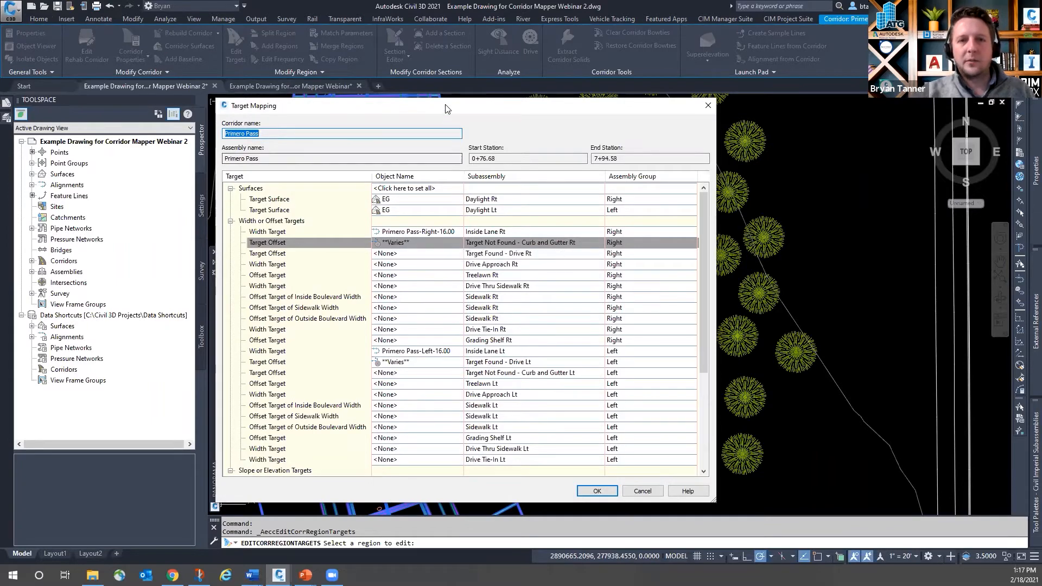
left_click_drag(441, 109, 407, 113)
left_click(462, 103)
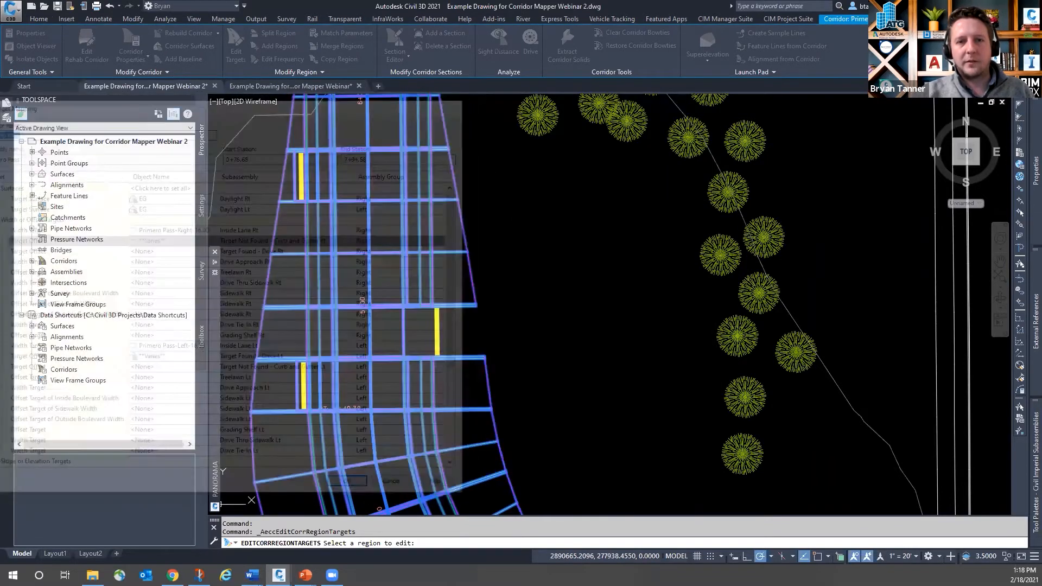
scroll(600, 283, "down", 2)
scroll(419, 336, "up", 5)
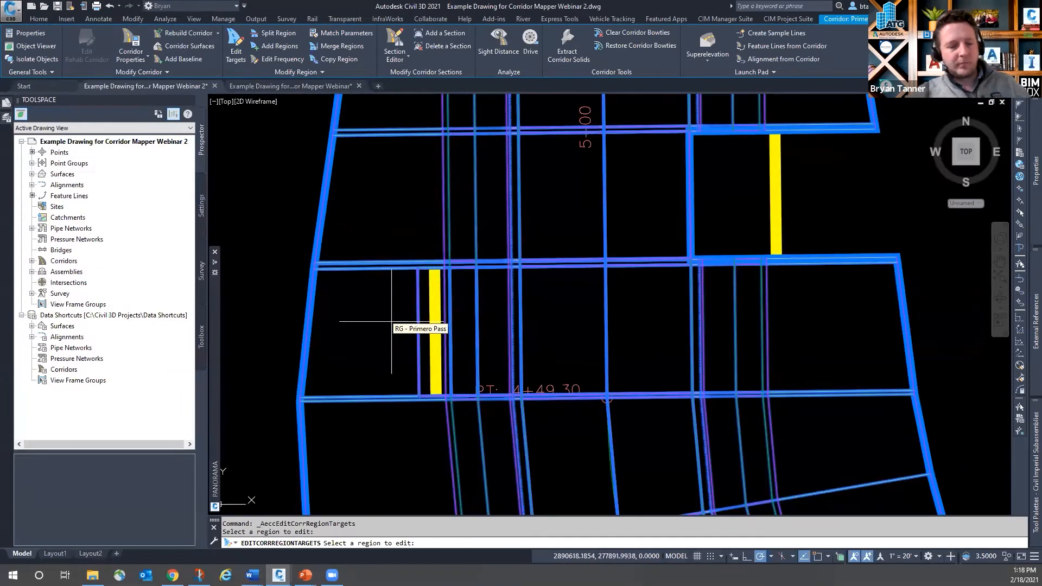
key("Escape")
Step: Open the Primero Pass corridor in the Object Viewer and examine the driveway locations along both sides in 3D
scroll(486, 321, "down", 4)
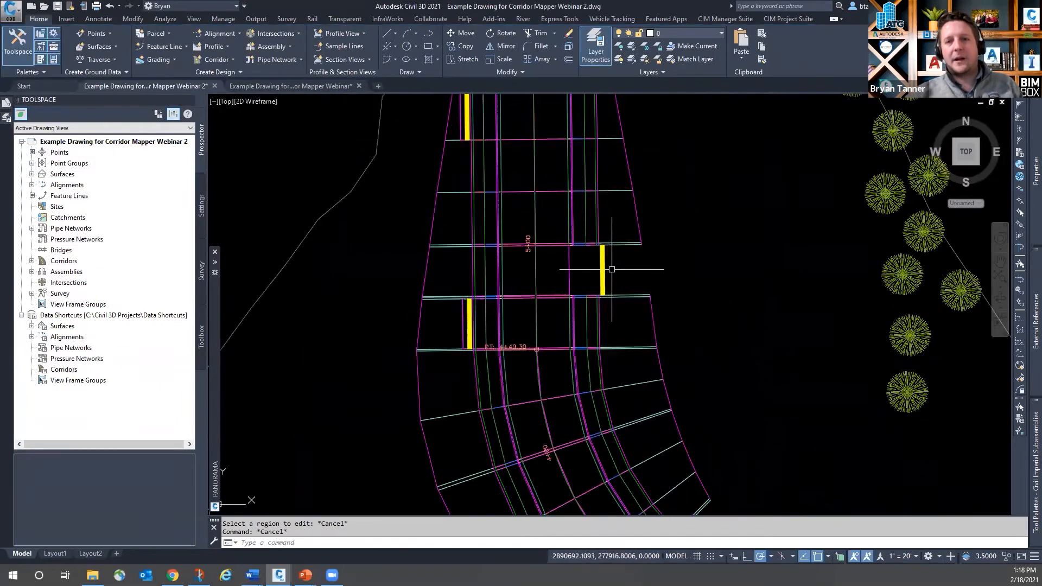
left_click(571, 268)
right_click(544, 314)
left_click(584, 514)
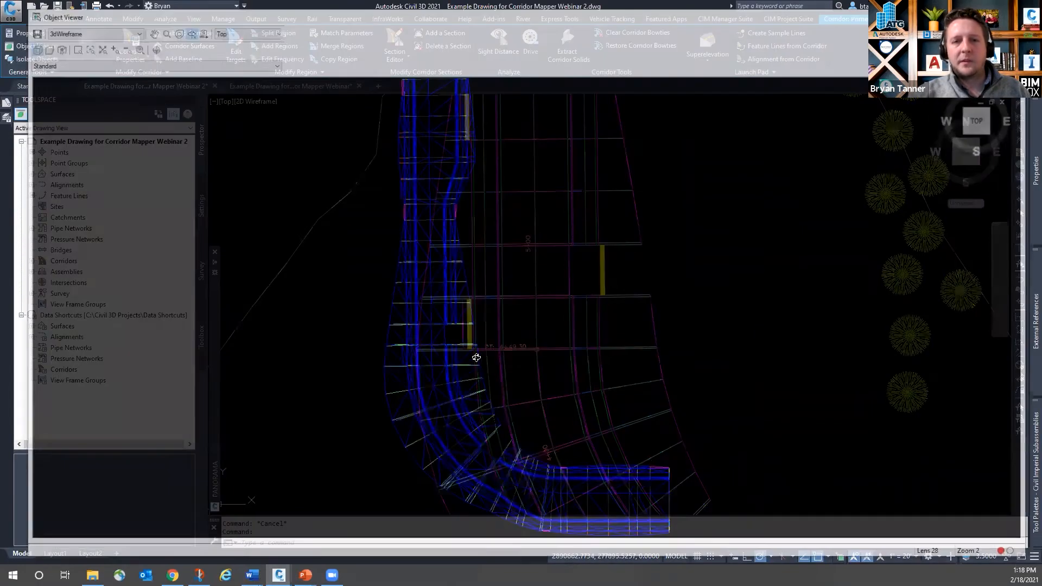
left_click_drag(477, 359, 459, 196)
scroll(530, 326, "down", 5)
left_click_drag(573, 269, 608, 312)
left_click_drag(704, 293, 686, 291)
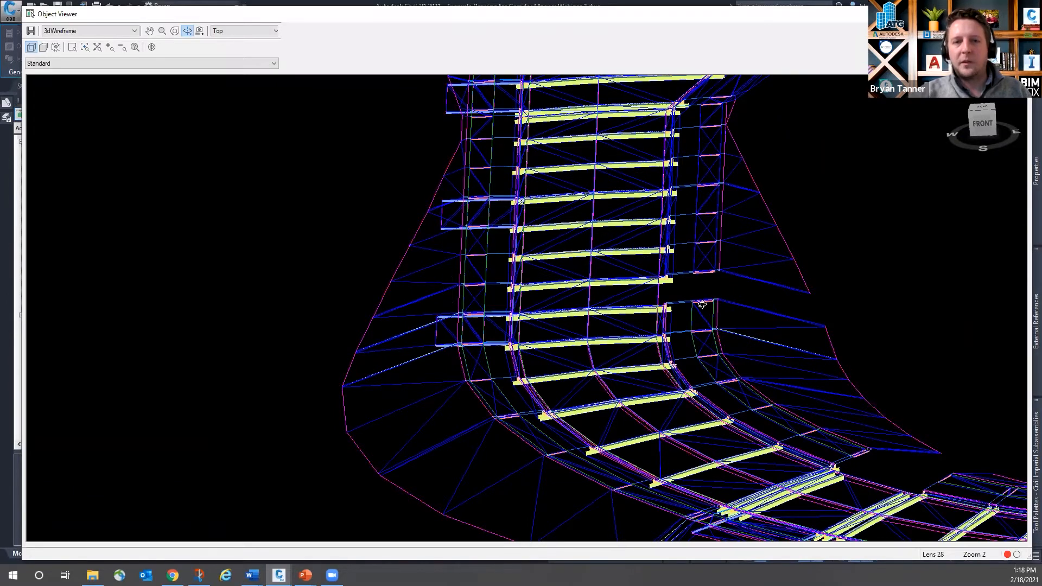
Step: Examine the driveway, sidewalk and curb sections along the corridor's left side up close and close the Object Viewer
left_click_drag(489, 205, 477, 304)
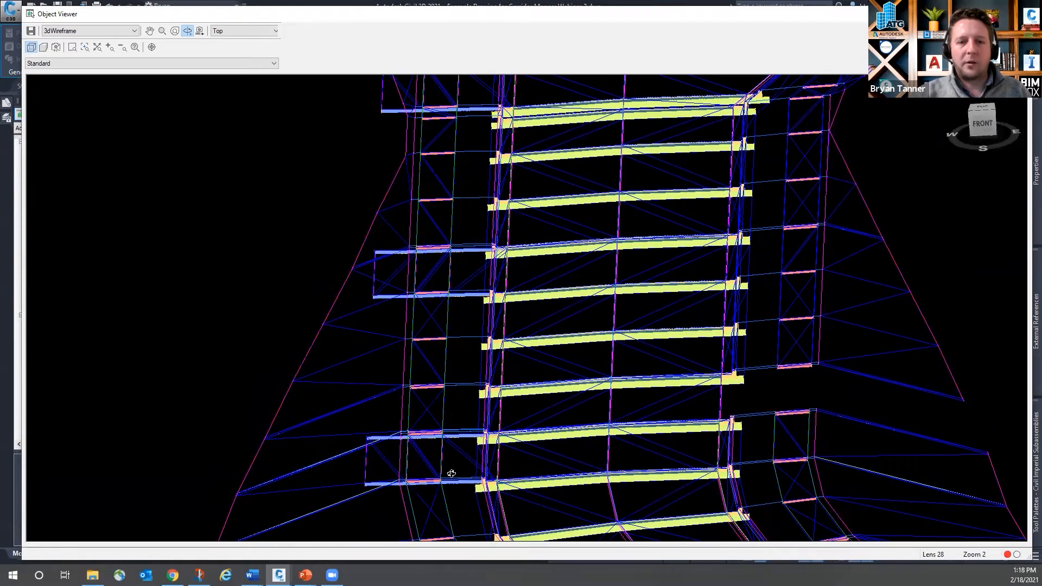
left_click_drag(467, 480, 515, 433)
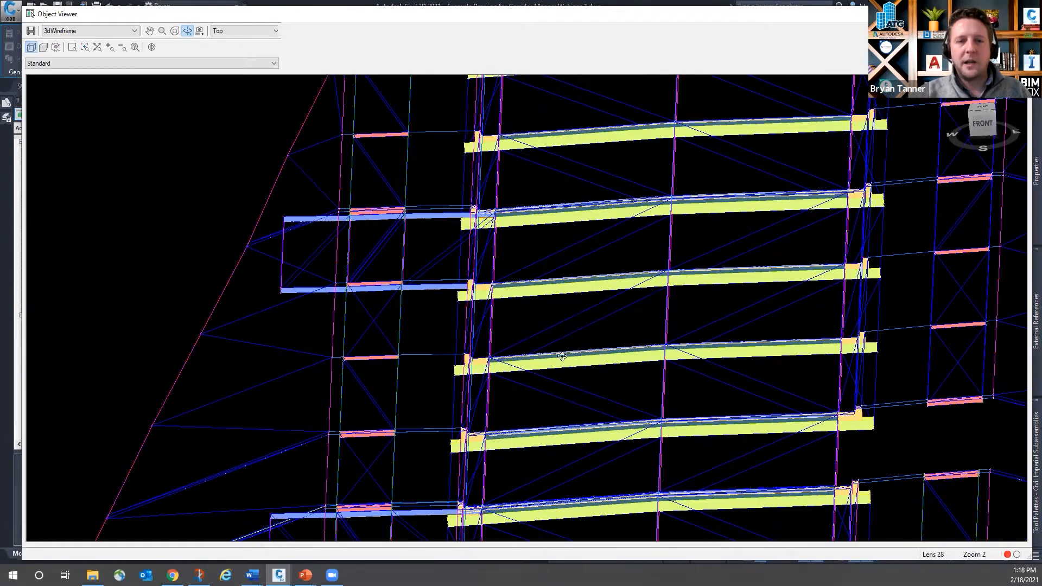
scroll(550, 373, "down", 2)
middle_click_drag(566, 358, 623, 222)
scroll(465, 332, "up", 2)
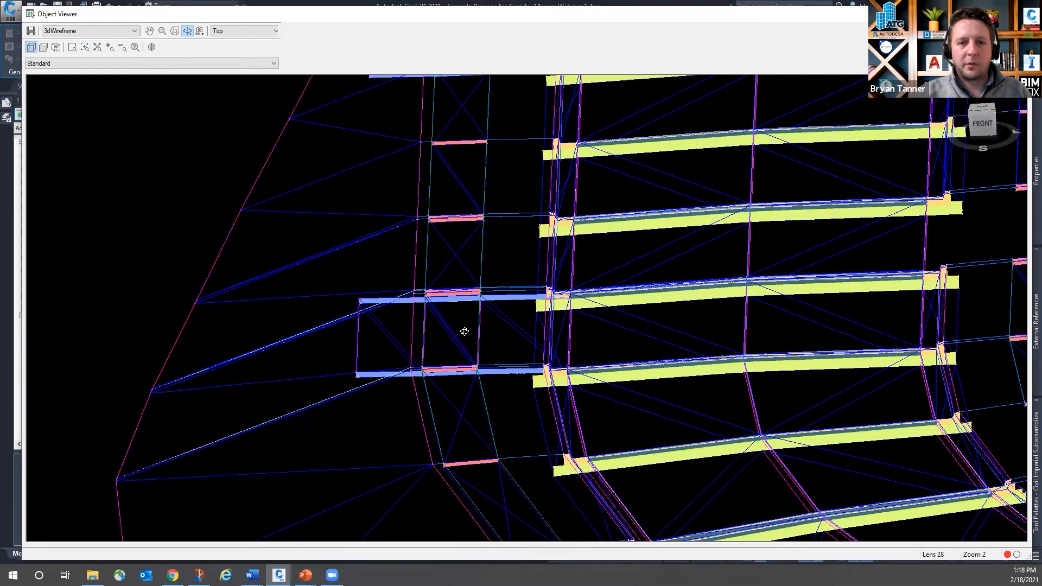
scroll(465, 331, "up", 1)
scroll(525, 330, "up", 1)
middle_click_drag(639, 308, 789, 242)
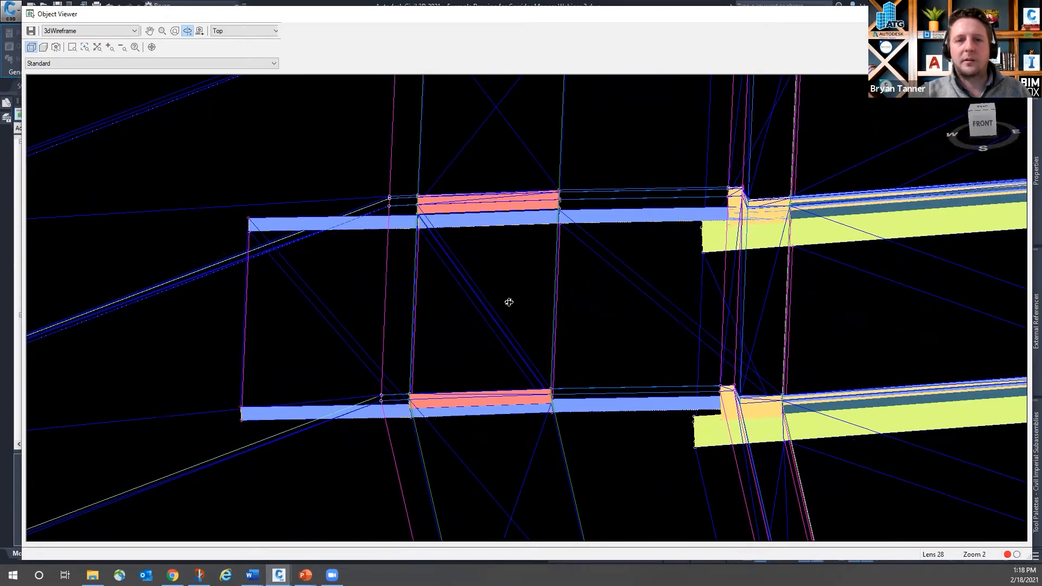
scroll(449, 300, "down", 4)
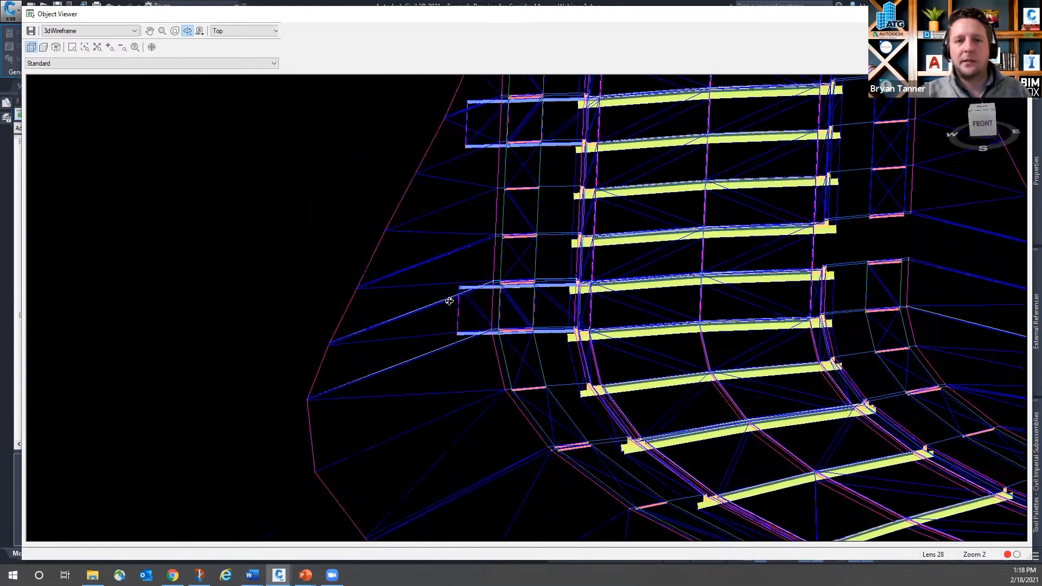
scroll(456, 305, "down", 3)
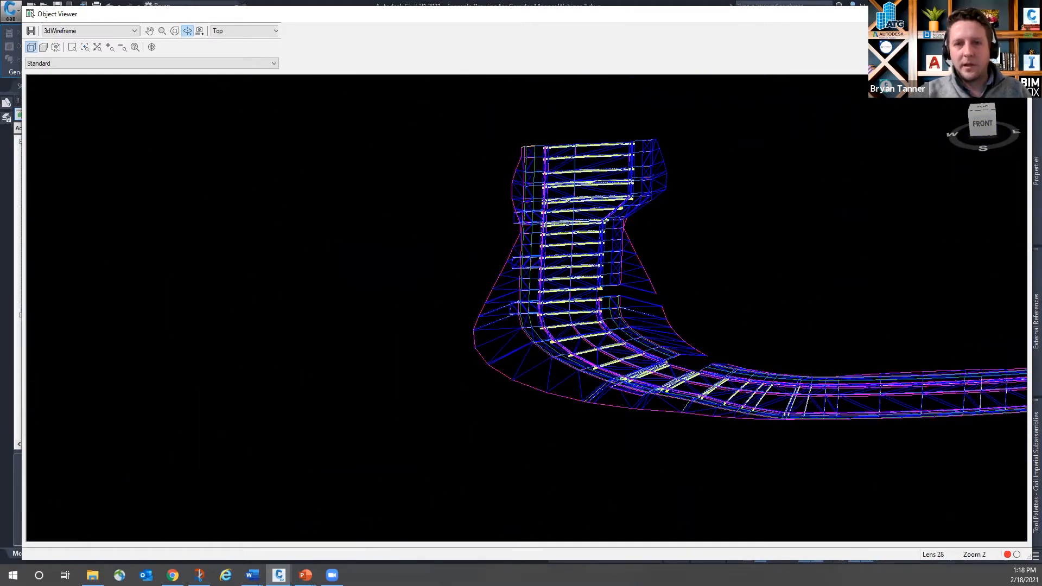
left_click(1019, 13)
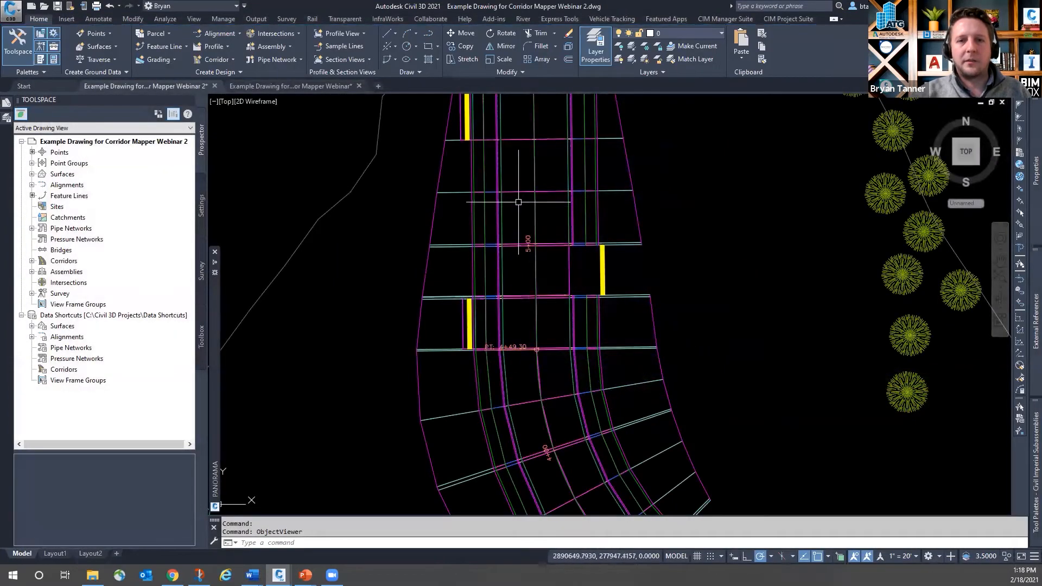
Step: Set the two yellow polylines on the corridor's right side as targets for the region's Target Found - Drive Rt offset
left_click(518, 202)
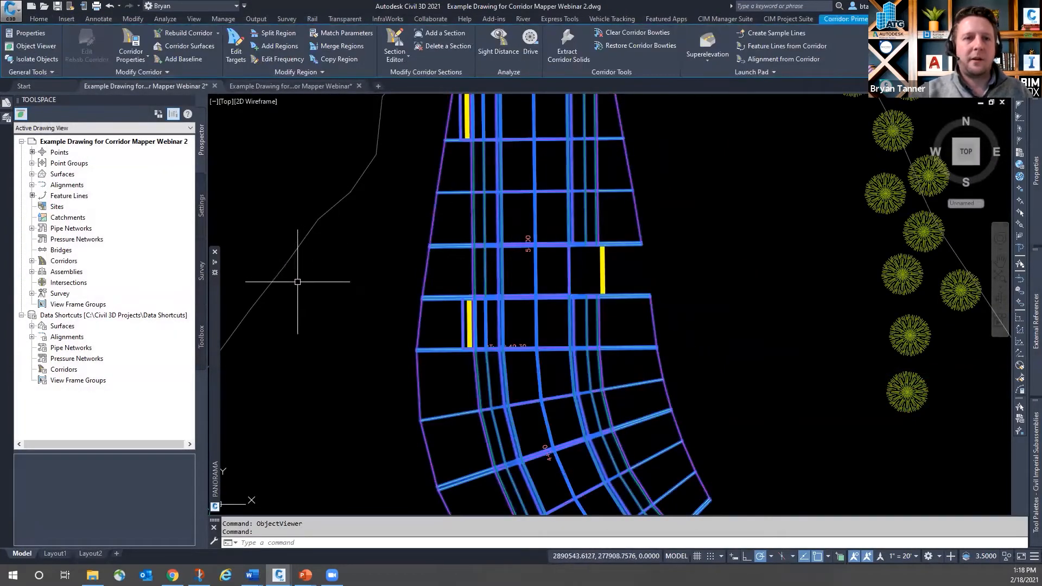
left_click(236, 46)
left_click(540, 287)
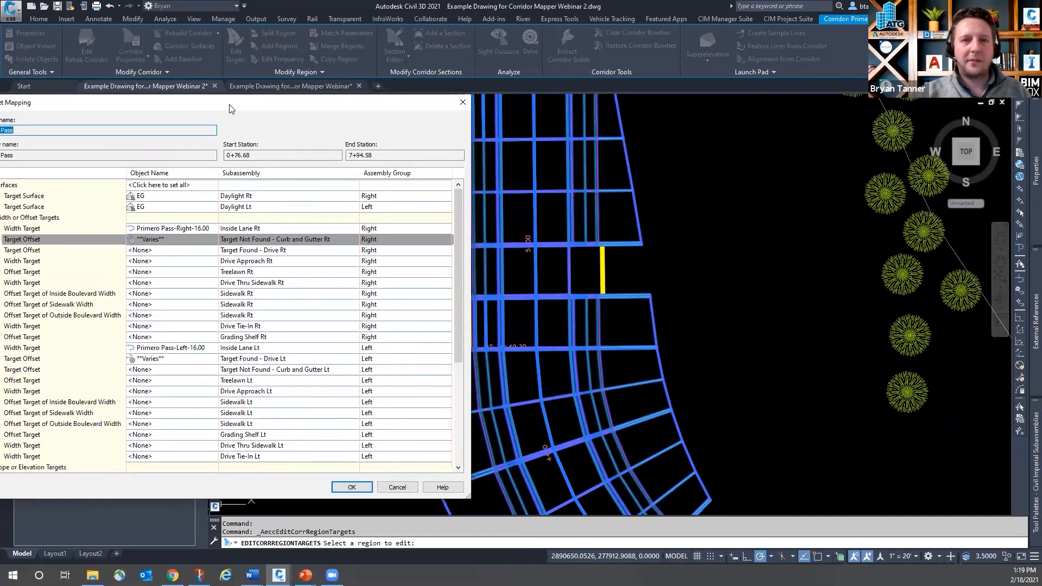
left_click_drag(229, 108, 315, 118)
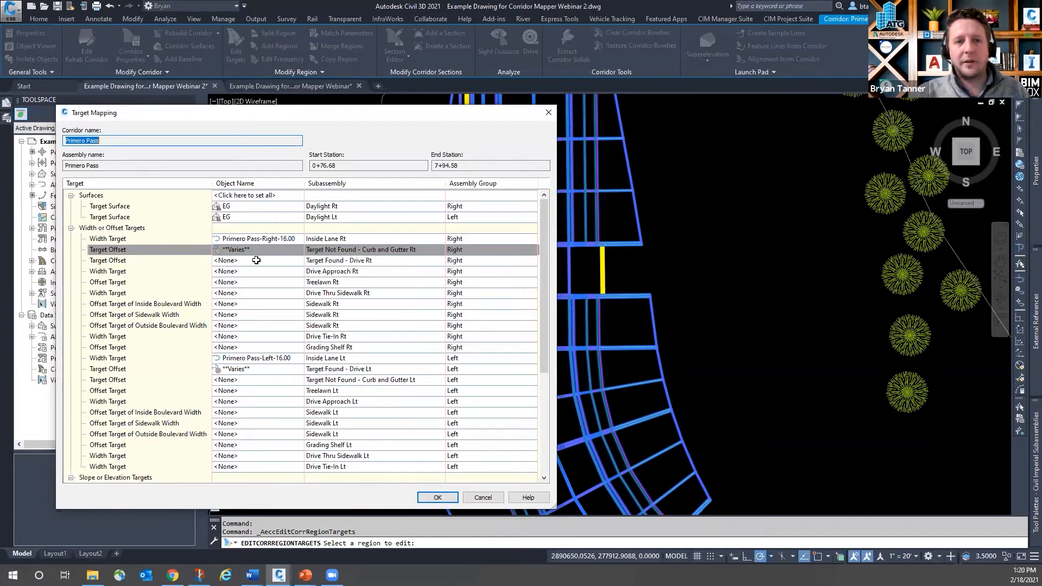
left_click(257, 264)
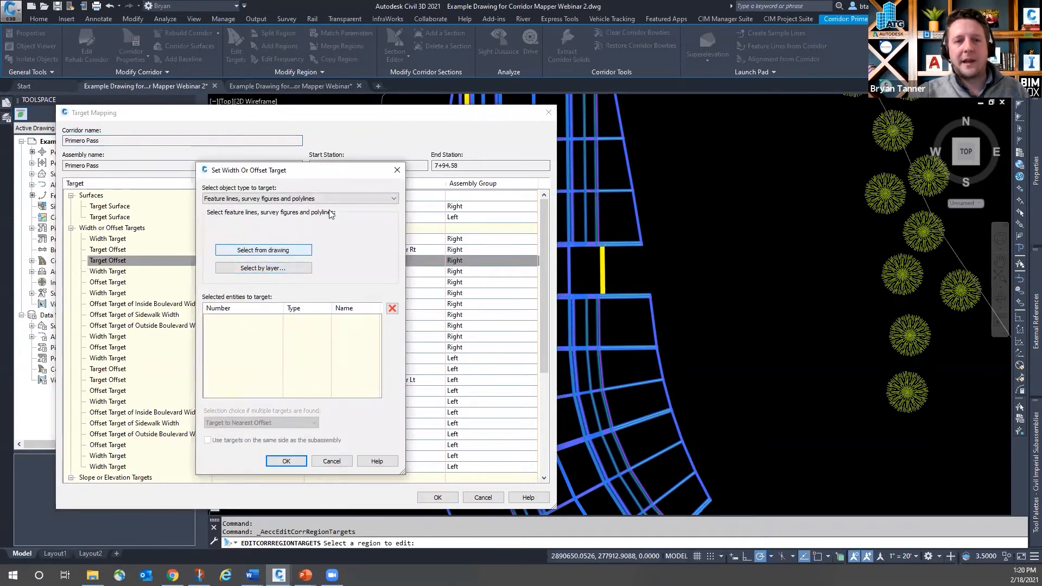
left_click(267, 253)
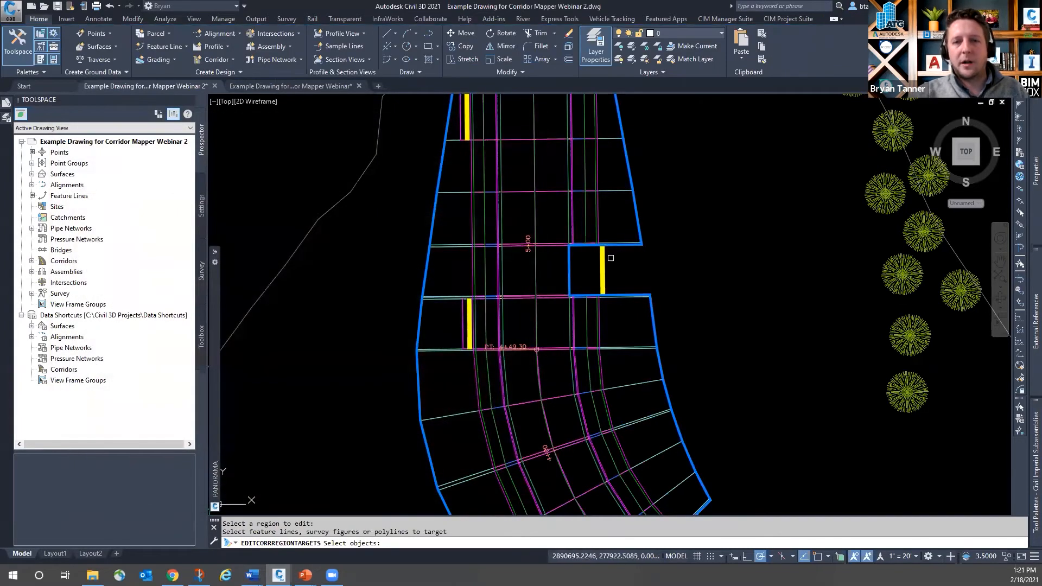
left_click(602, 260)
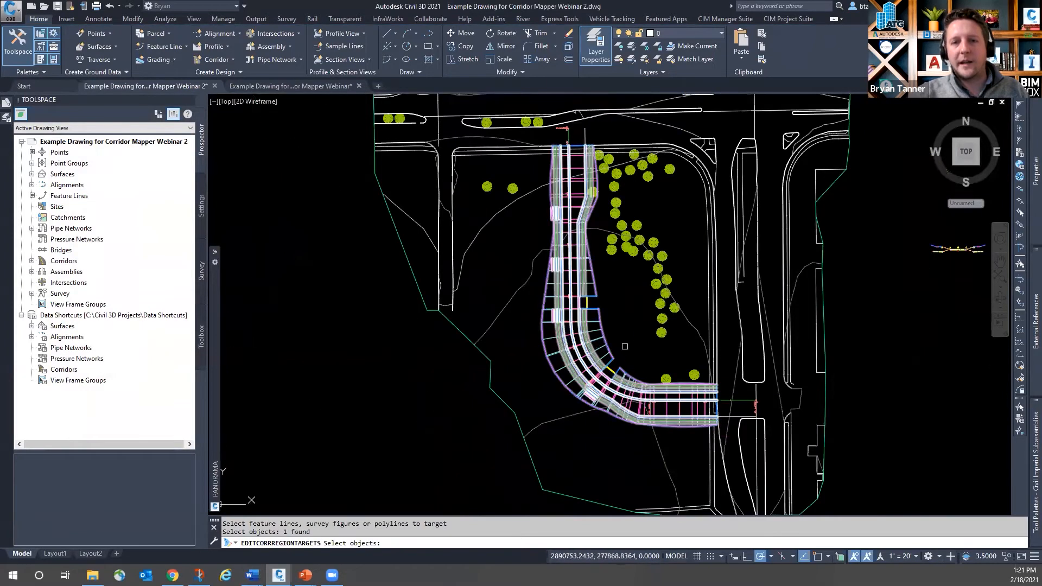
scroll(615, 372, "up", 4)
left_click(611, 373)
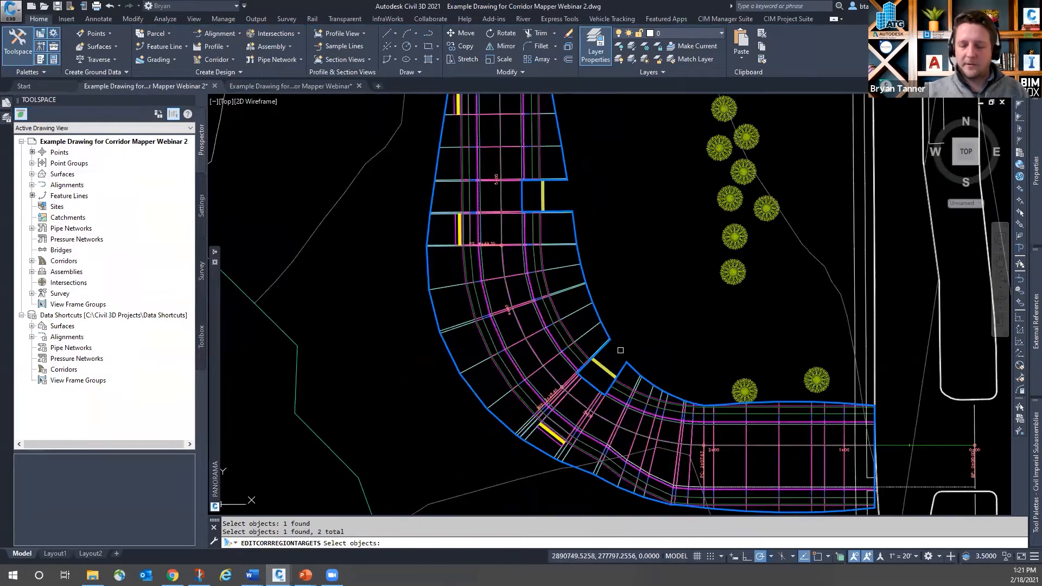
key("Return")
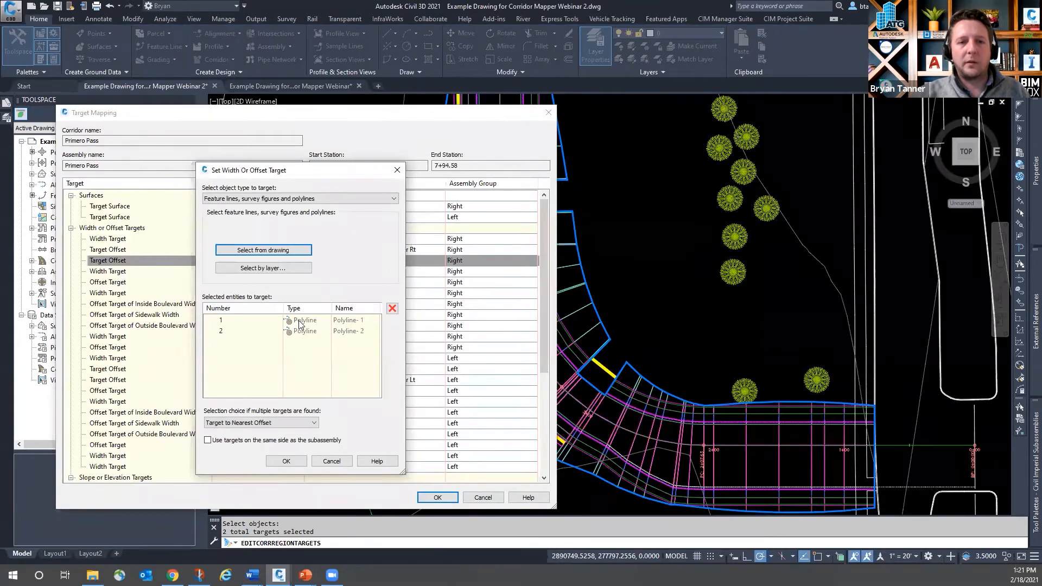
left_click(286, 461)
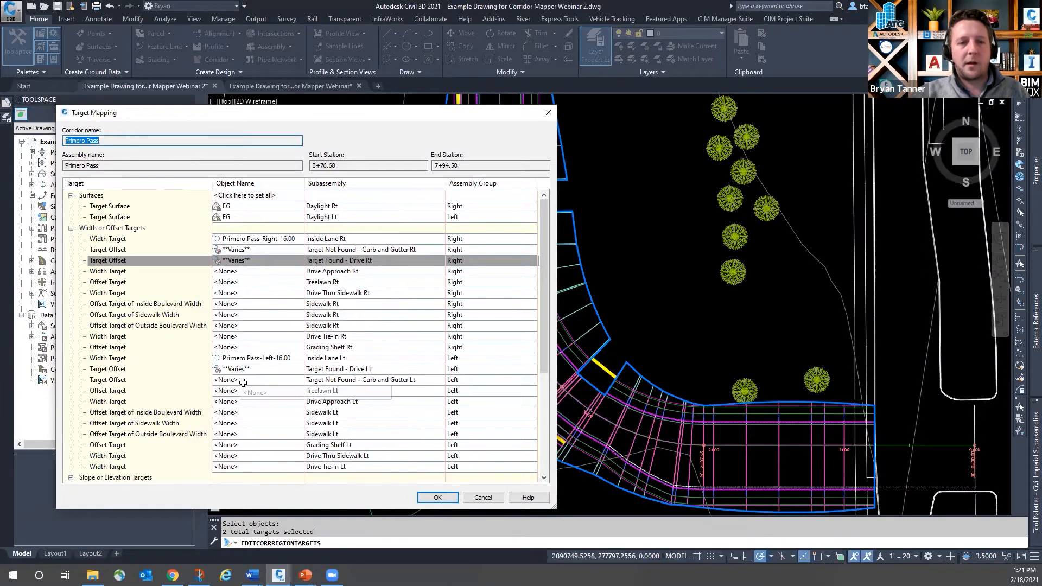
Step: Pick the four yellow polylines along the corridor's left side as targets for the Target Not Found - Curb and Gutter Lt offset
left_click(252, 380)
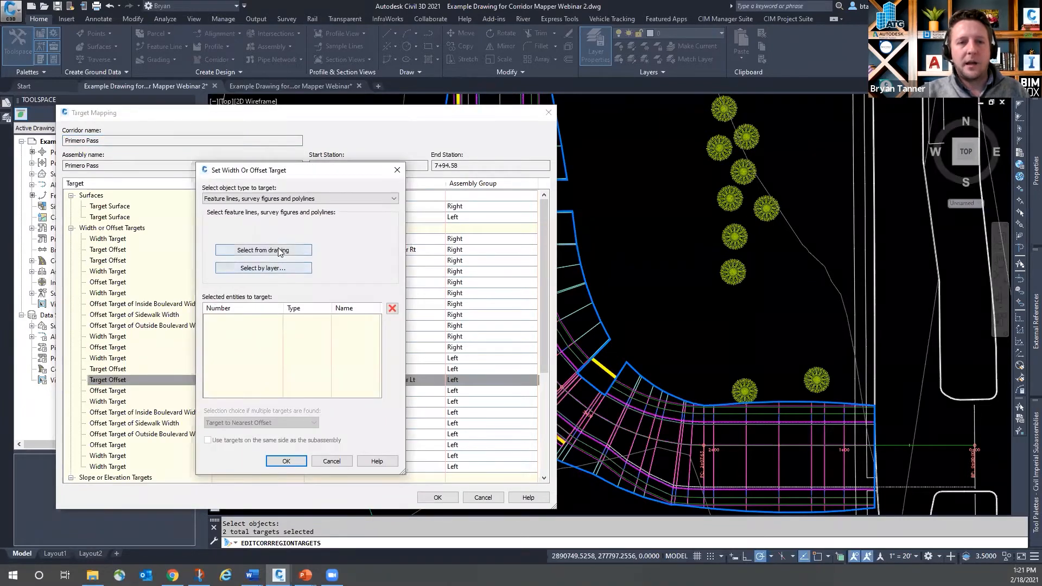
left_click(296, 251)
left_click(435, 206)
scroll(435, 206, "up", 4)
left_click(467, 312)
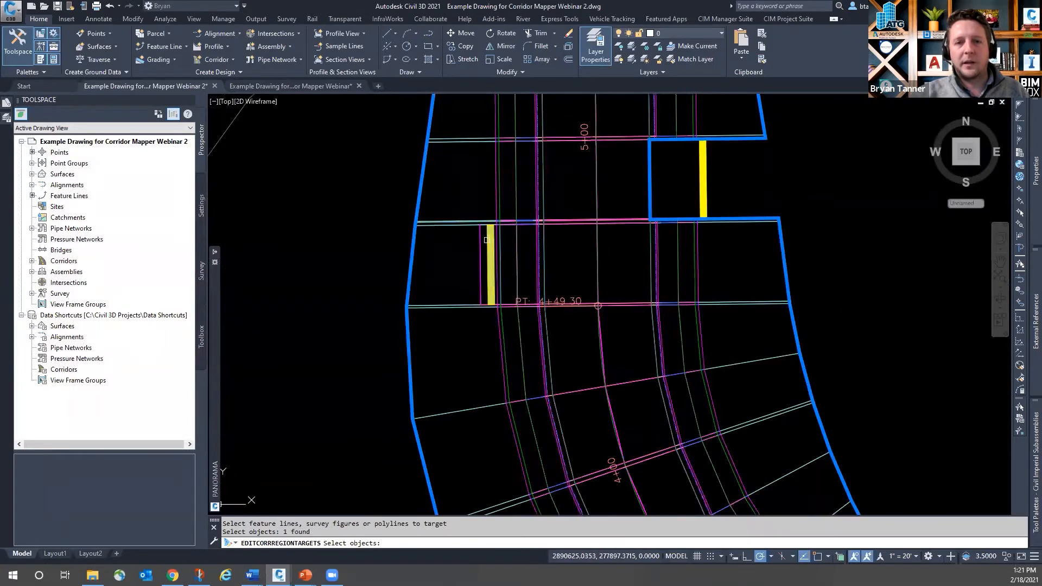
scroll(466, 312, "down", 3)
scroll(465, 241, "up", 5)
left_click(466, 241)
scroll(465, 241, "down", 5)
scroll(449, 224, "up", 5)
left_click(450, 224)
key("Return")
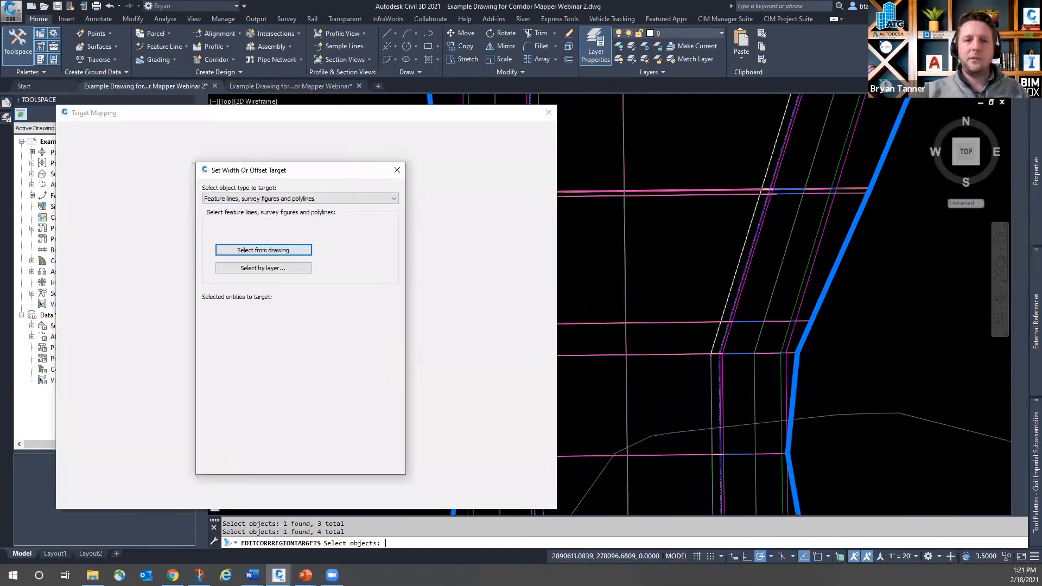
Step: Accept the left curb and gutter offset targets and apply the target mapping to rebuild the region
left_click(286, 460)
left_click(424, 493)
scroll(508, 176, "down", 6)
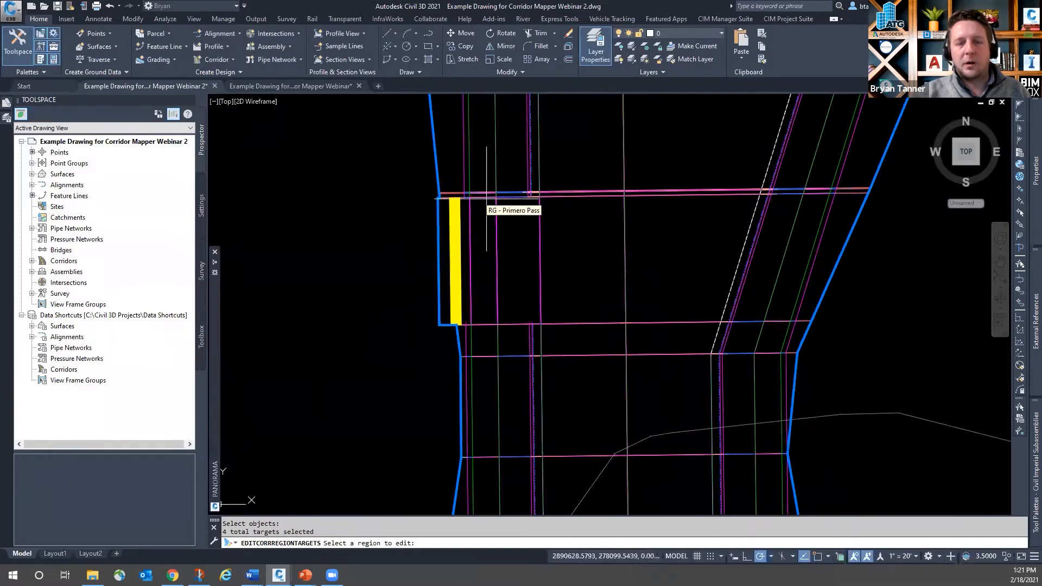
Step: Leave region target editing, deselect the corridor, and examine the rebuilt driveway openings on both sides around station 5+00
scroll(508, 177, "down", 2)
key("Escape")
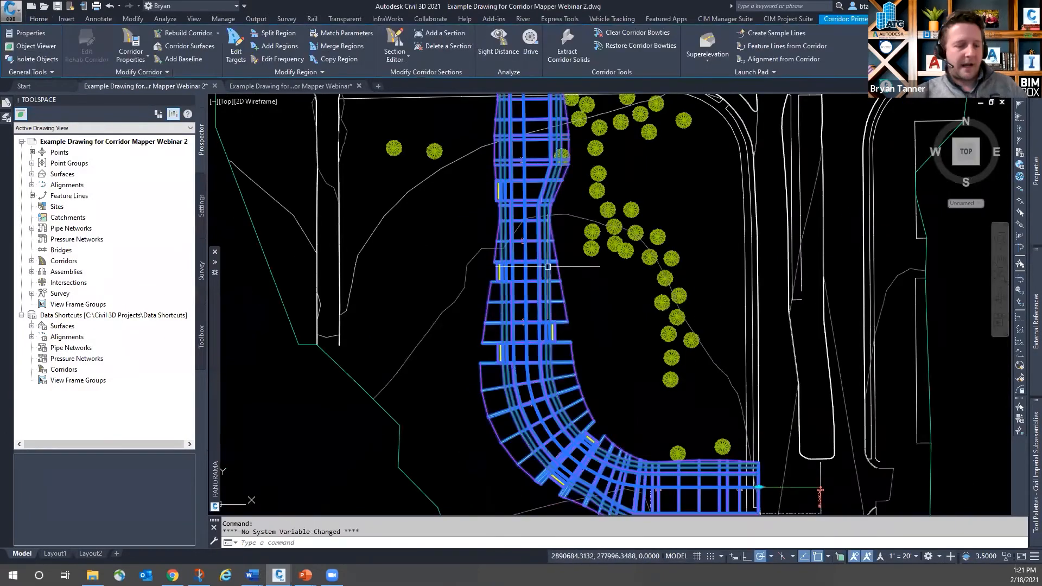
key("Escape")
key("Escape")
scroll(582, 278, "up", 8)
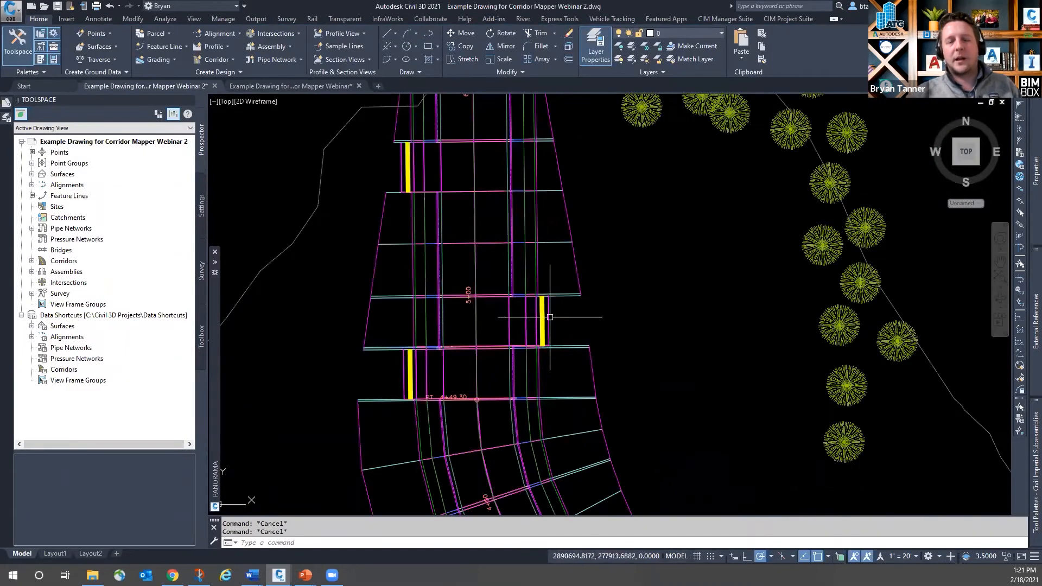
scroll(558, 312, "down", 5)
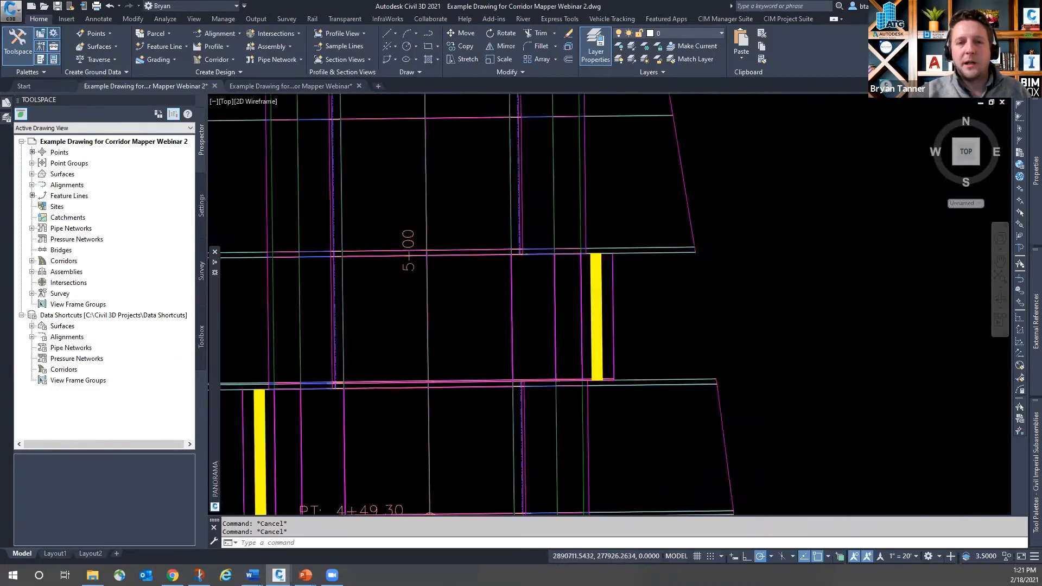
scroll(626, 332, "down", 4)
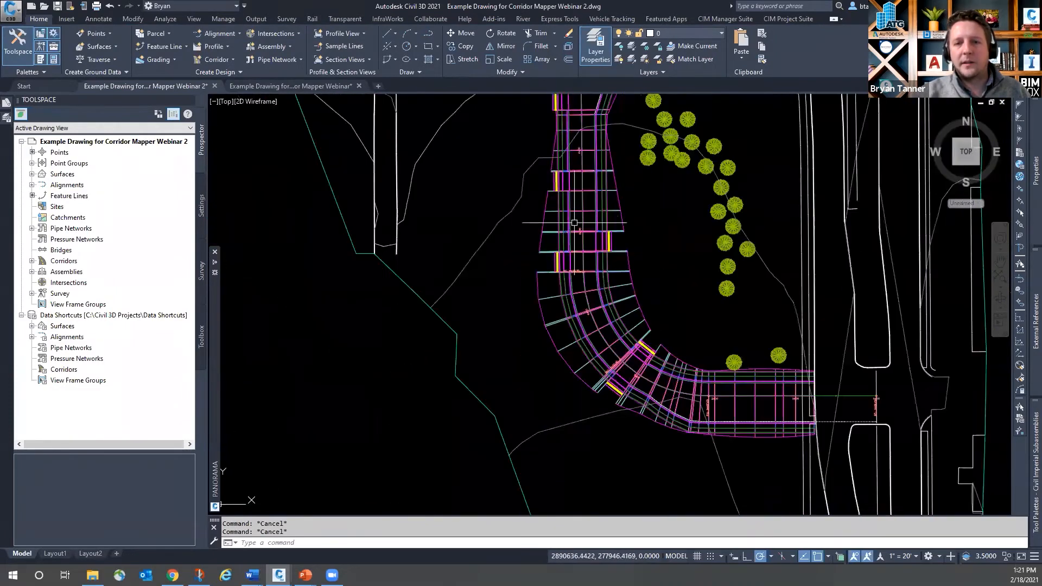
Step: Examine the two opposite driveway openings on the curve near station 3+00 and their transitions into curb and sidewalk
scroll(625, 332, "up", 5)
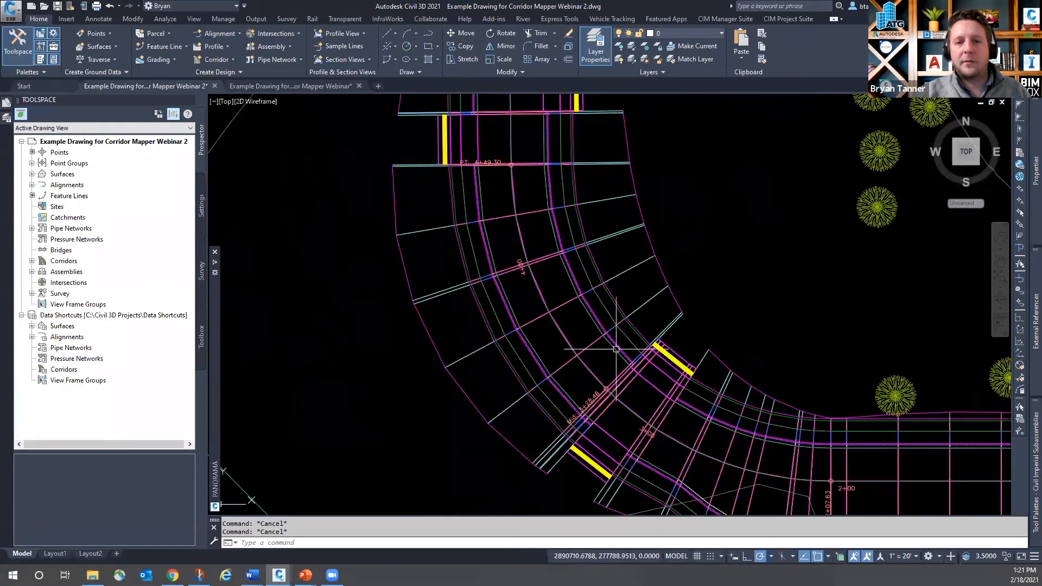
scroll(675, 413, "up", 6)
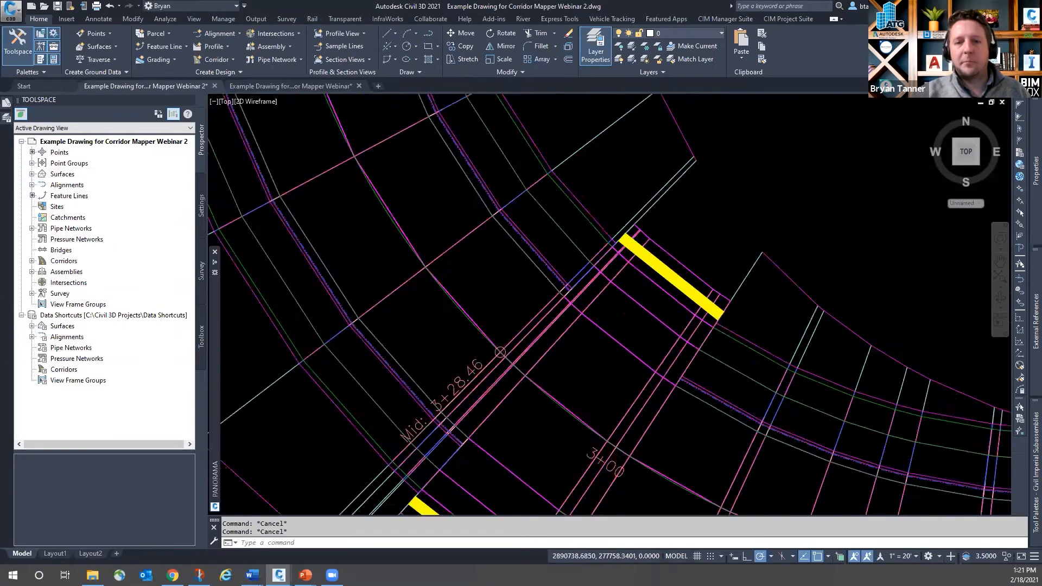
scroll(675, 375, "up", 3)
scroll(570, 286, "down", 3)
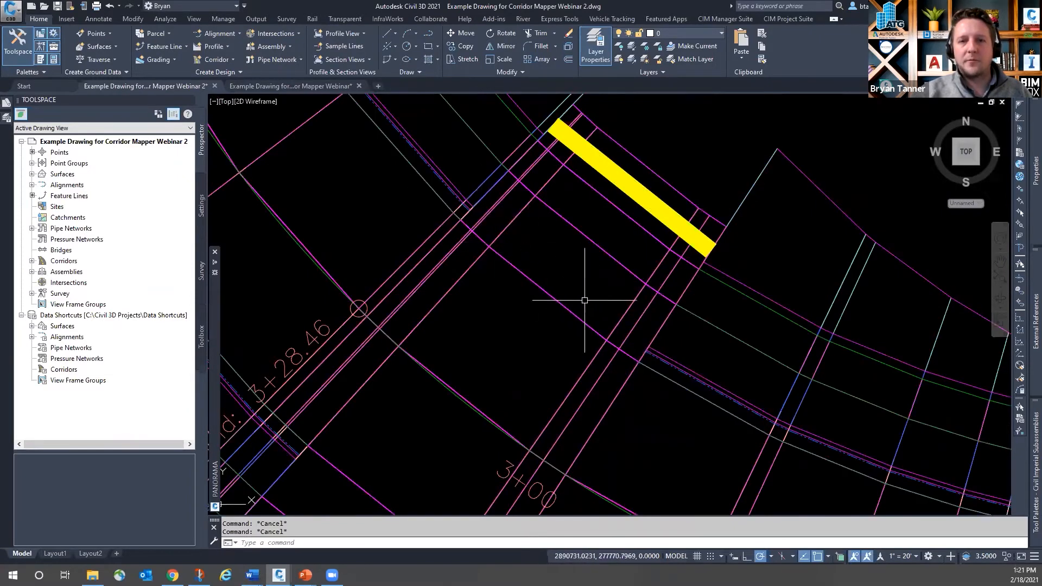
scroll(506, 266, "down", 4)
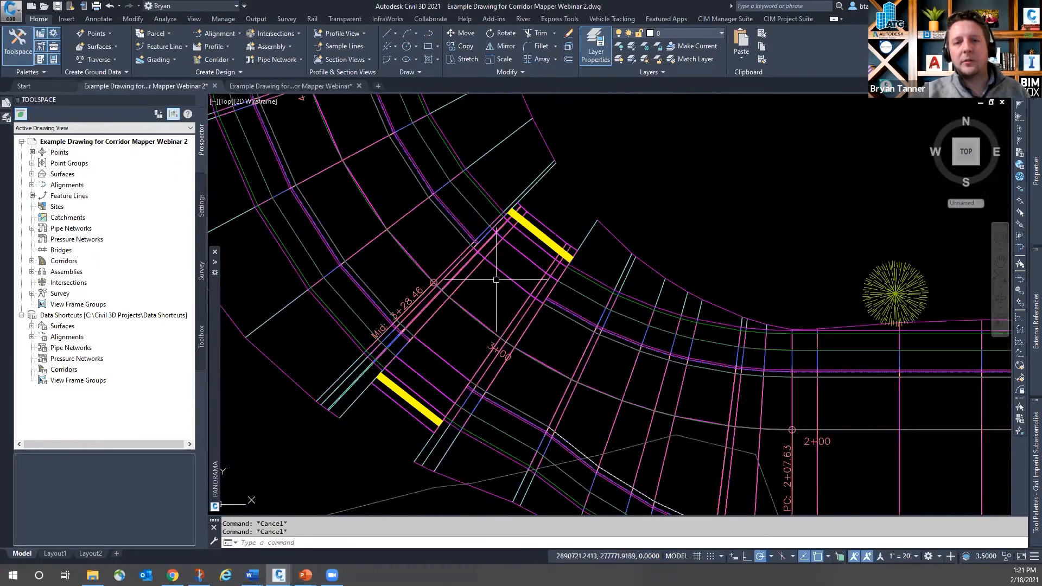
scroll(581, 335, "up", 2)
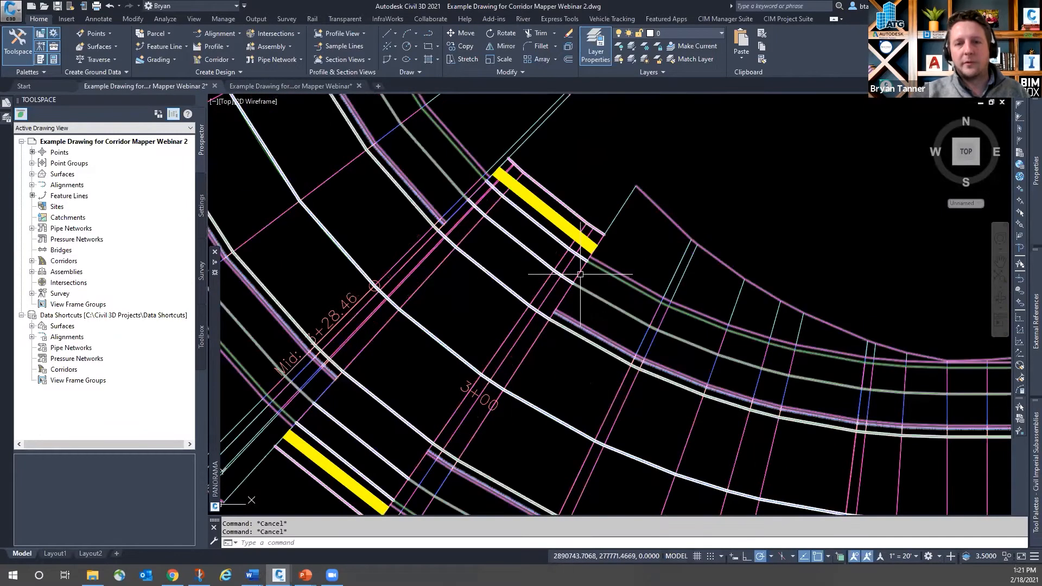
mouse_move(580, 274)
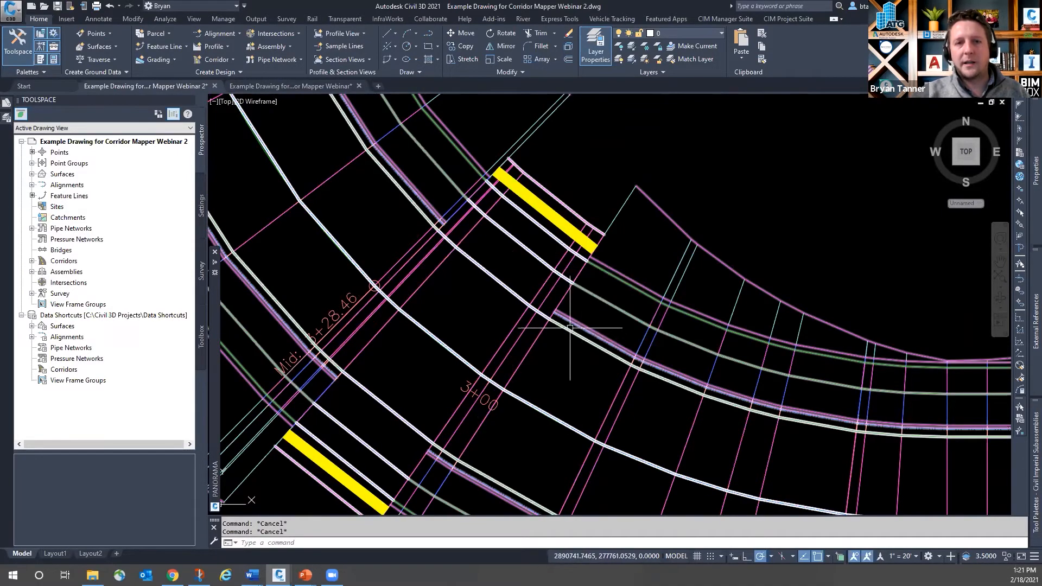
scroll(603, 350, "down", 1)
scroll(604, 351, "down", 2)
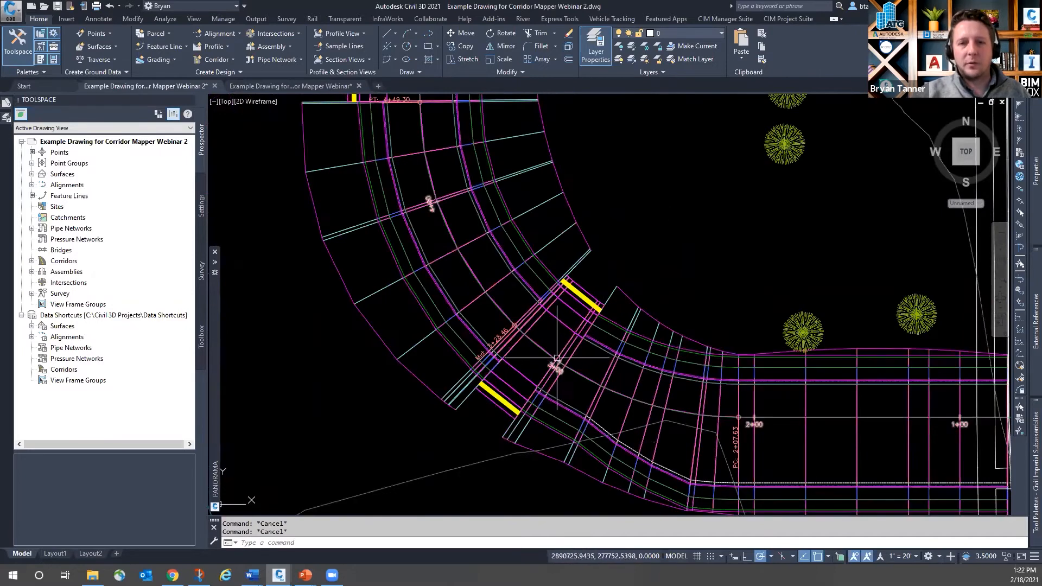
scroll(550, 359, "down", 2)
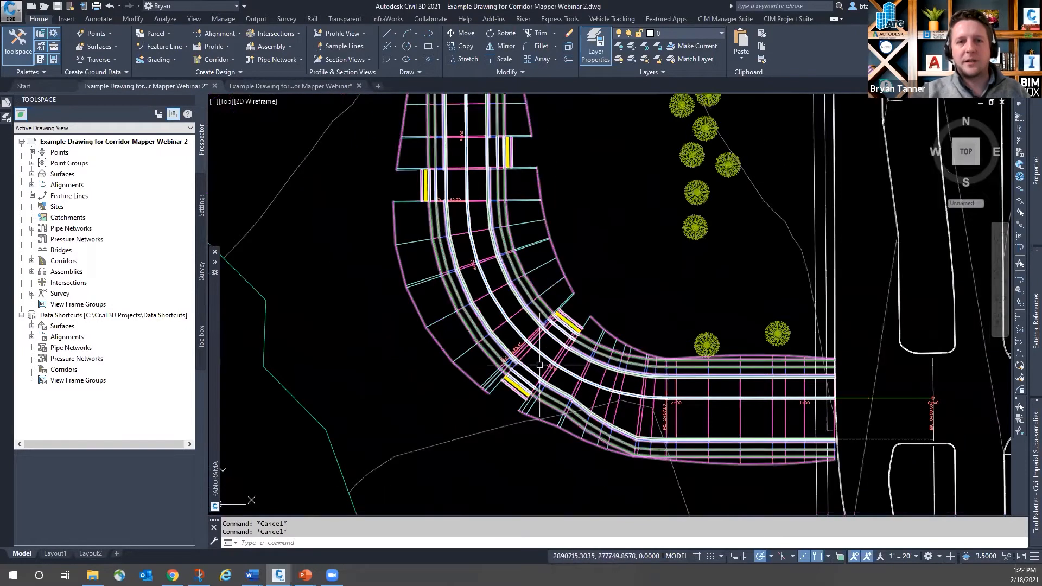
Step: Examine the corridor from the curve past station 5+00, including the single driveway opening on its right side
scroll(482, 239, "up", 3)
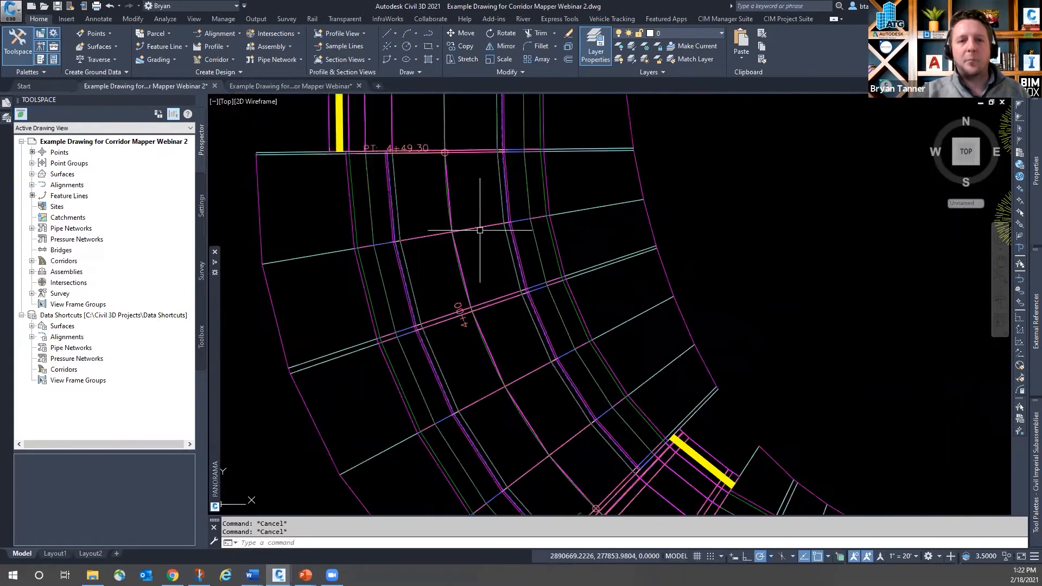
scroll(504, 325, "down", 3)
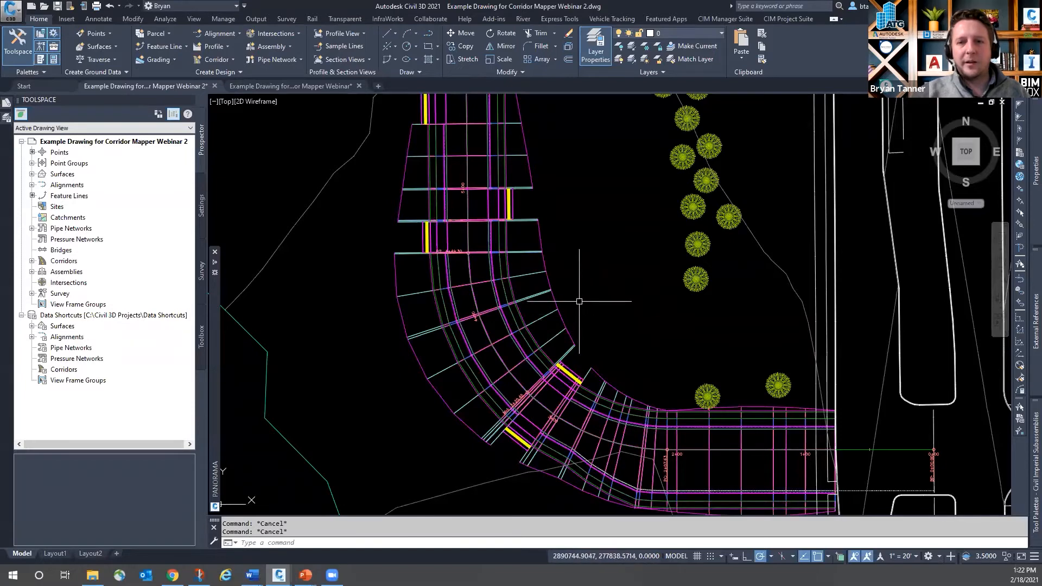
scroll(484, 337, "down", 2)
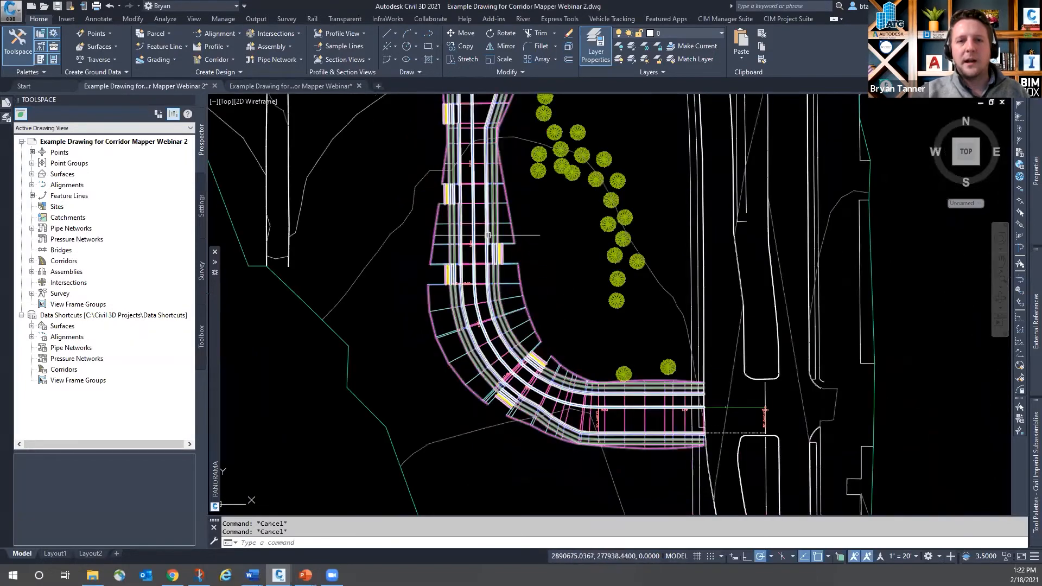
scroll(482, 236, "up", 2)
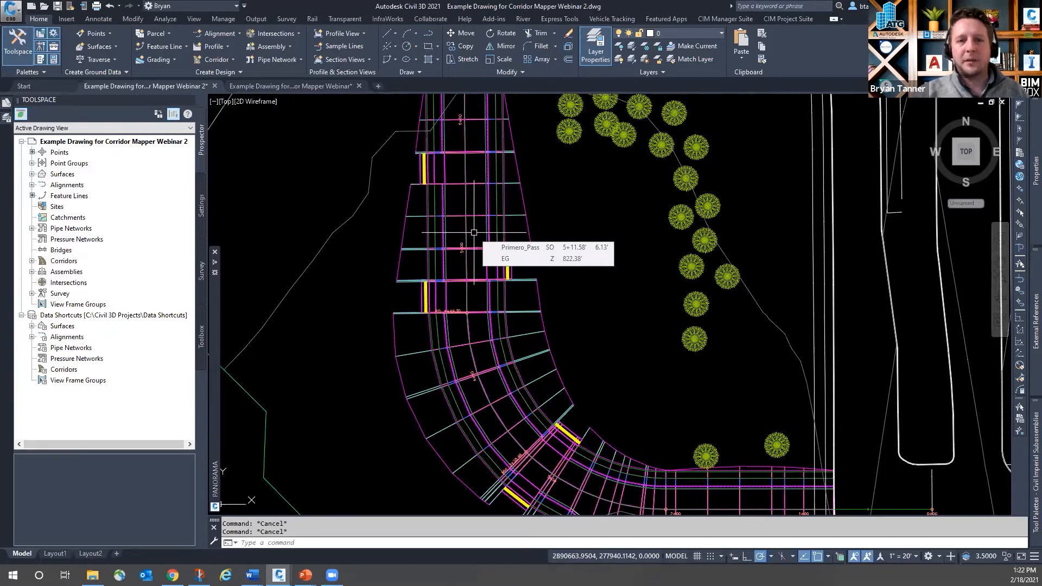
scroll(474, 232, "up", 2)
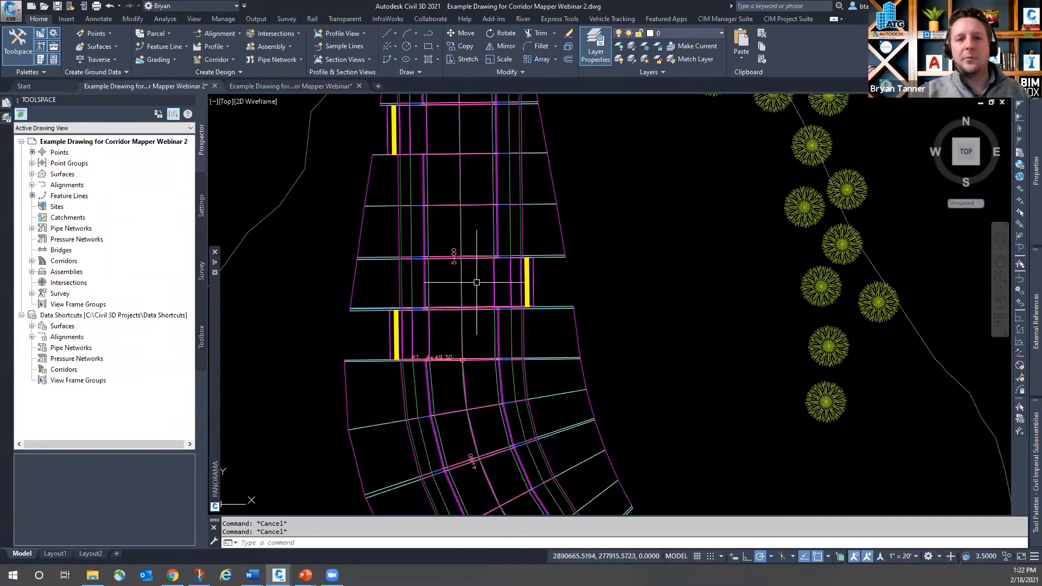
scroll(483, 290, "down", 5)
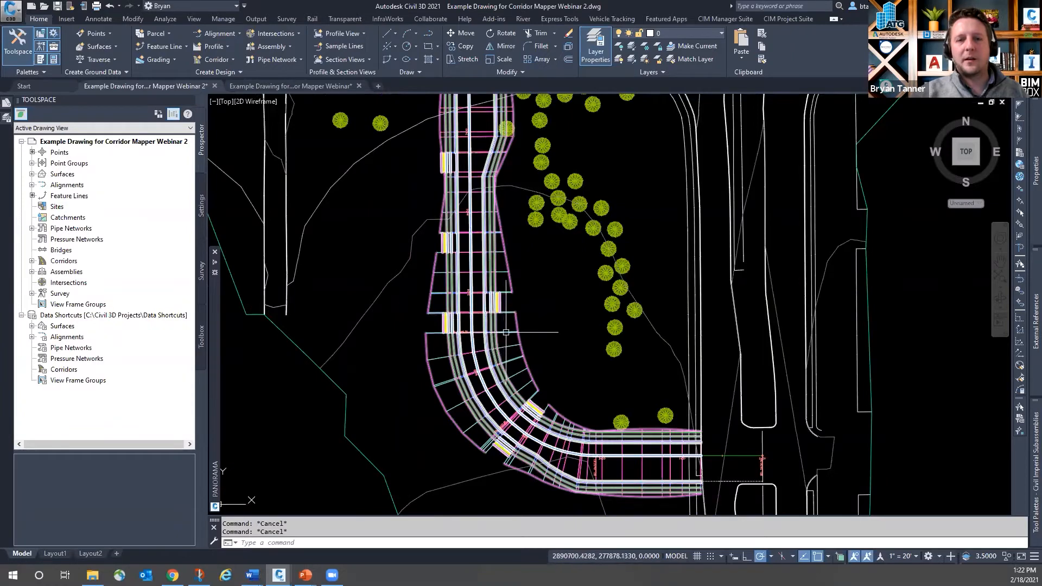
mouse_move(508, 332)
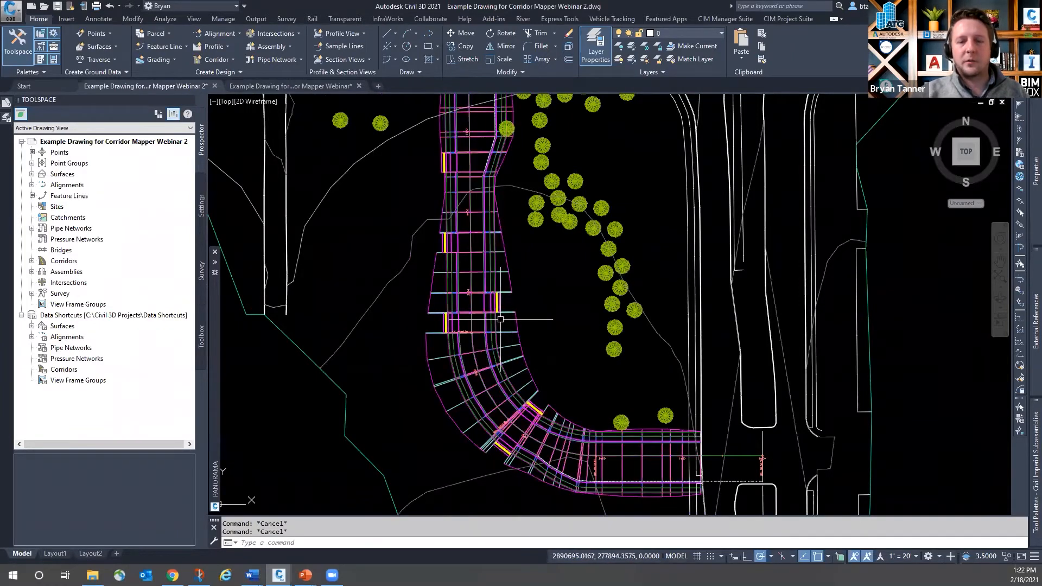
scroll(501, 319, "down", 3)
scroll(485, 253, "up", 3)
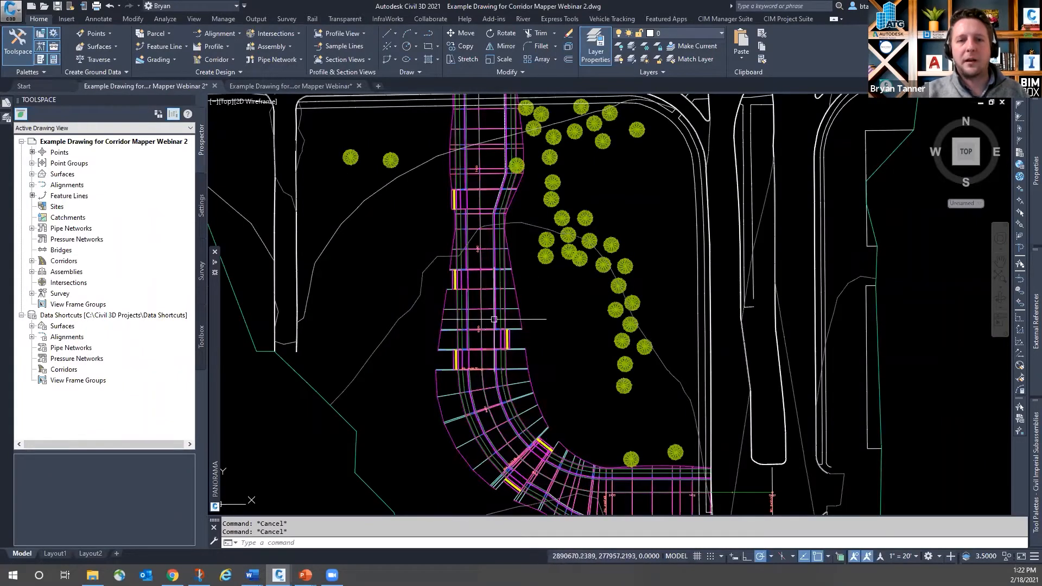
scroll(462, 275, "up", 6)
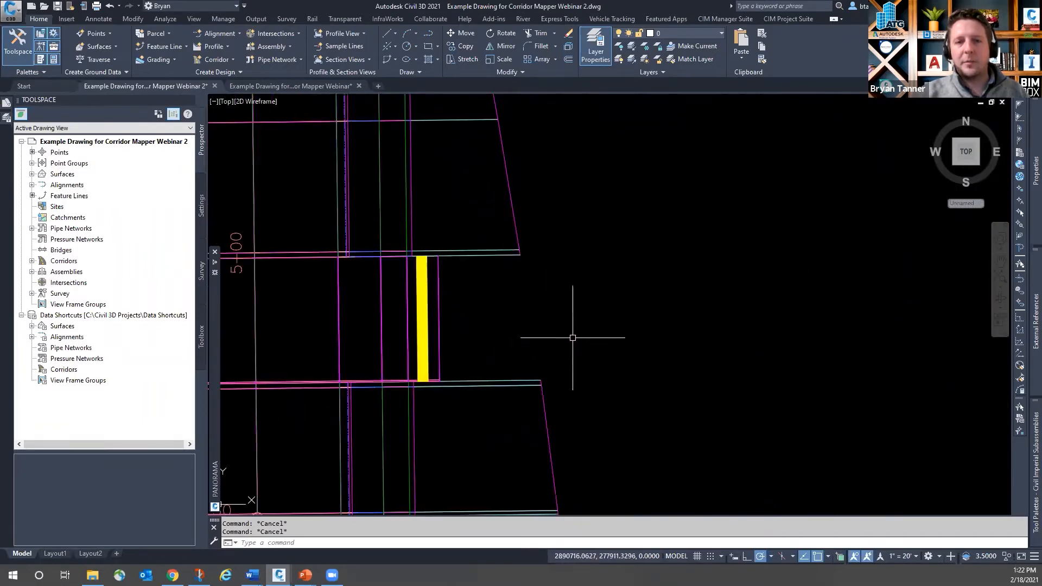
scroll(597, 320, "down", 4)
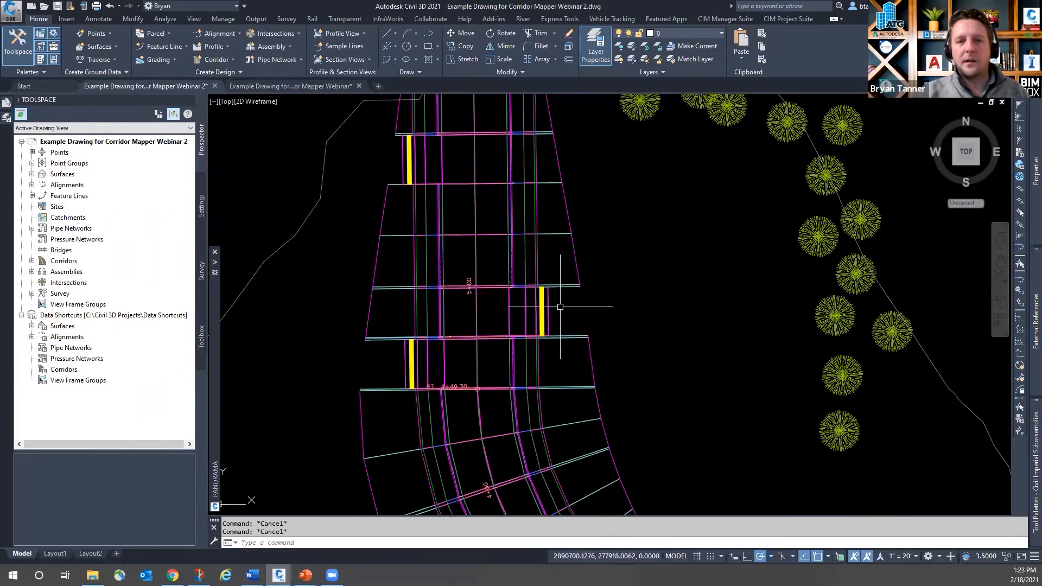
scroll(554, 302, "up", 4)
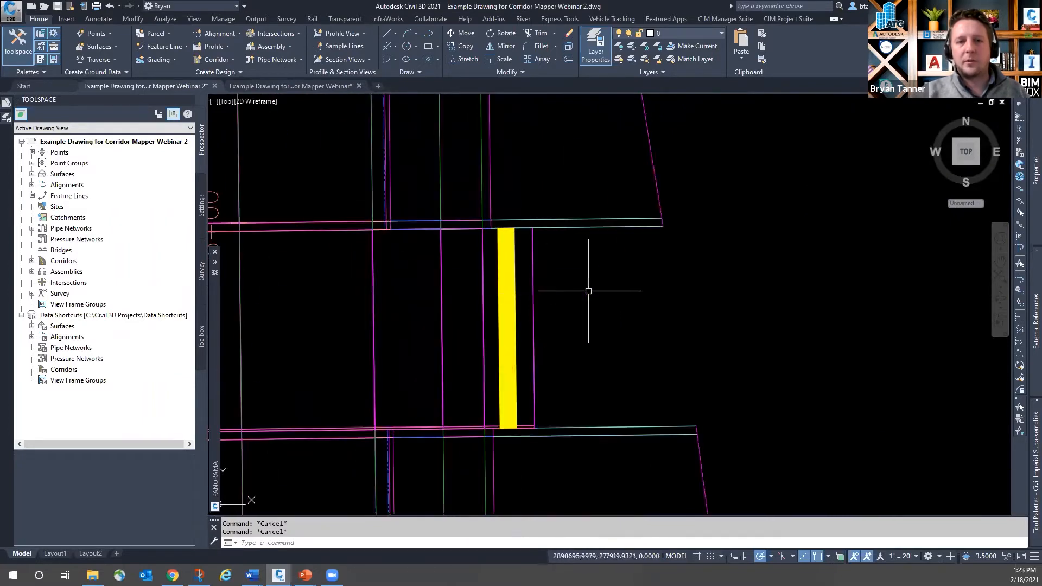
scroll(653, 276, "down", 4)
Step: Review the Primero Pass region's slope and elevation targets for the drive, sidewalk and grading subassemblies, and cancel the target mapping
left_click(654, 277)
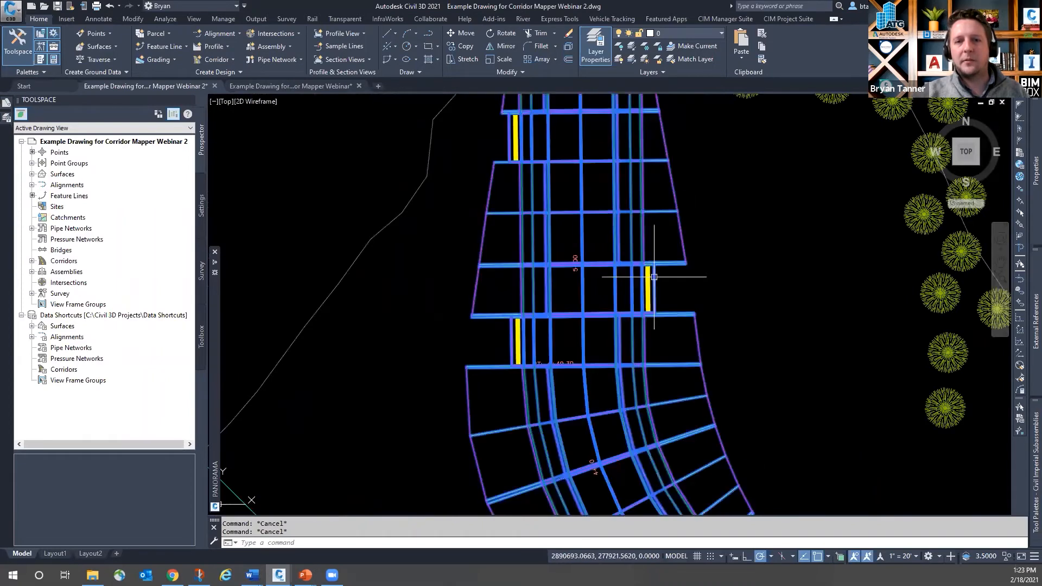
left_click(242, 37)
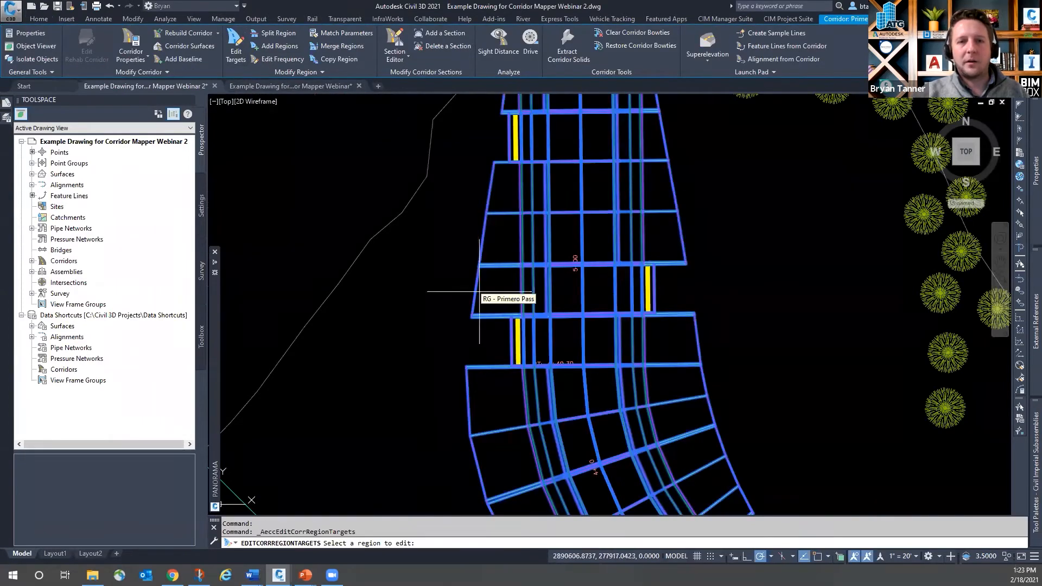
left_click(562, 337)
scroll(287, 329, "down", 5)
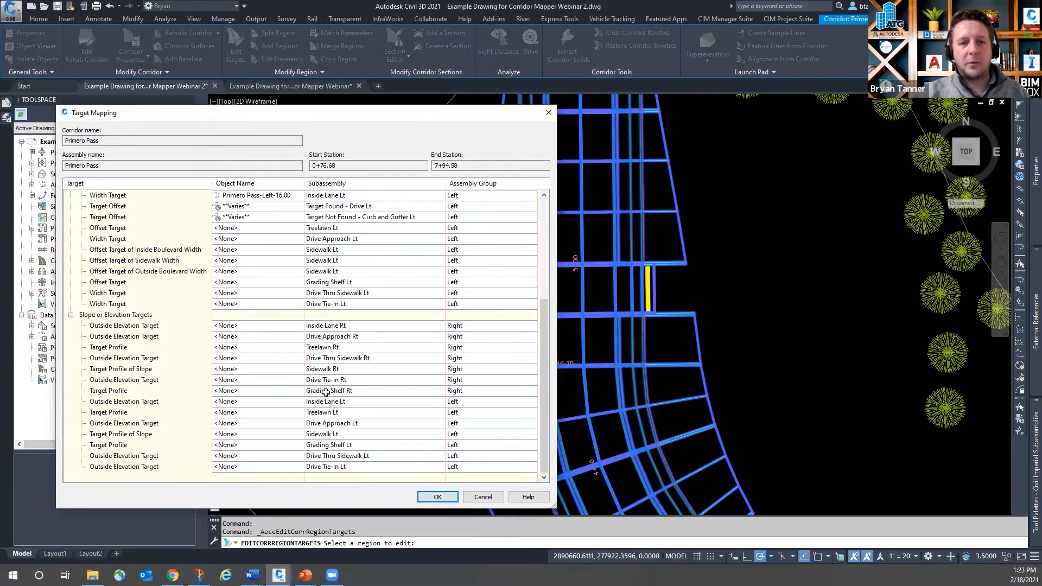
left_click(354, 380)
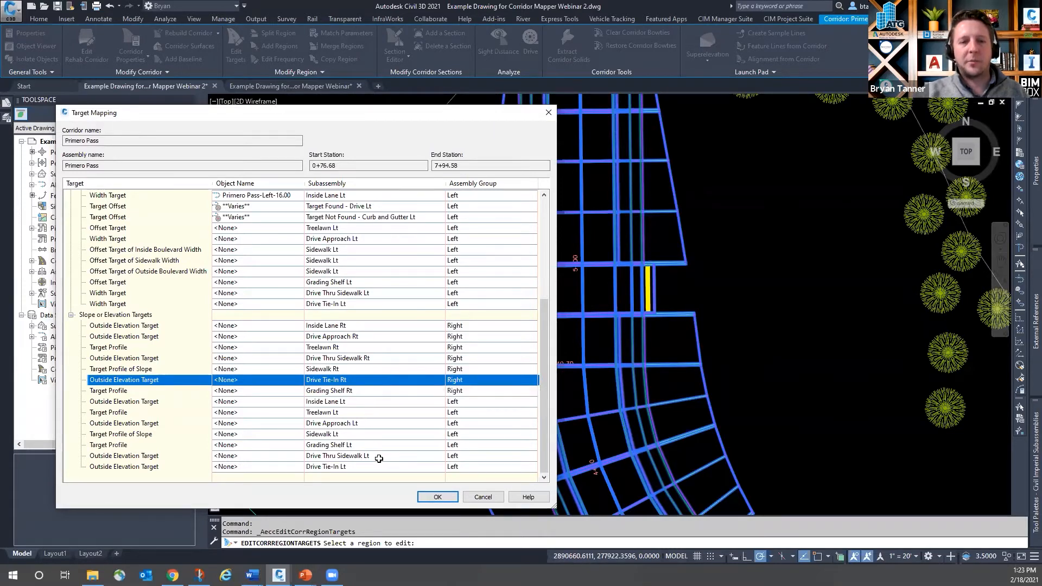
left_click(373, 445)
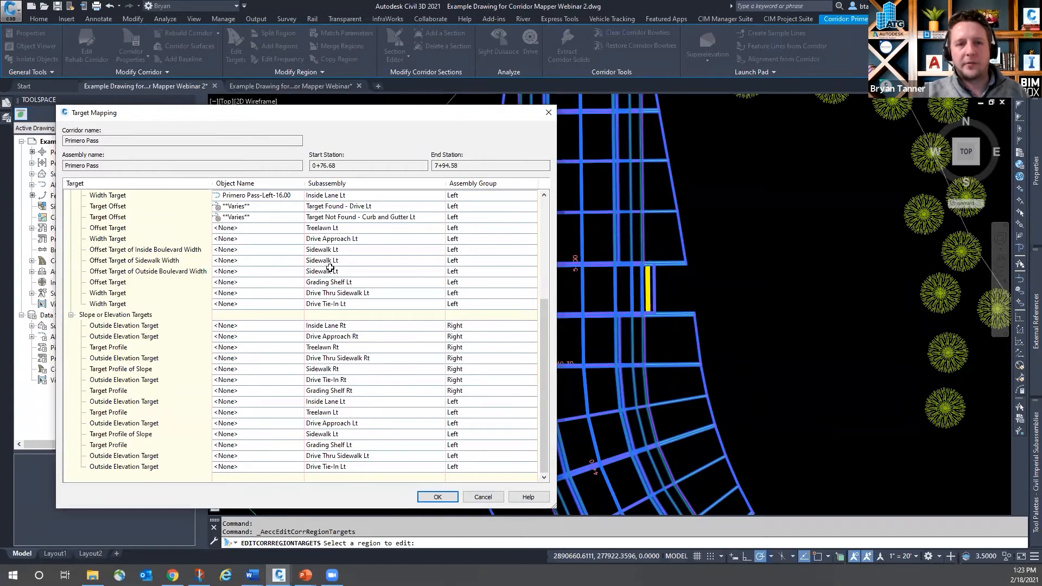
left_click(482, 497)
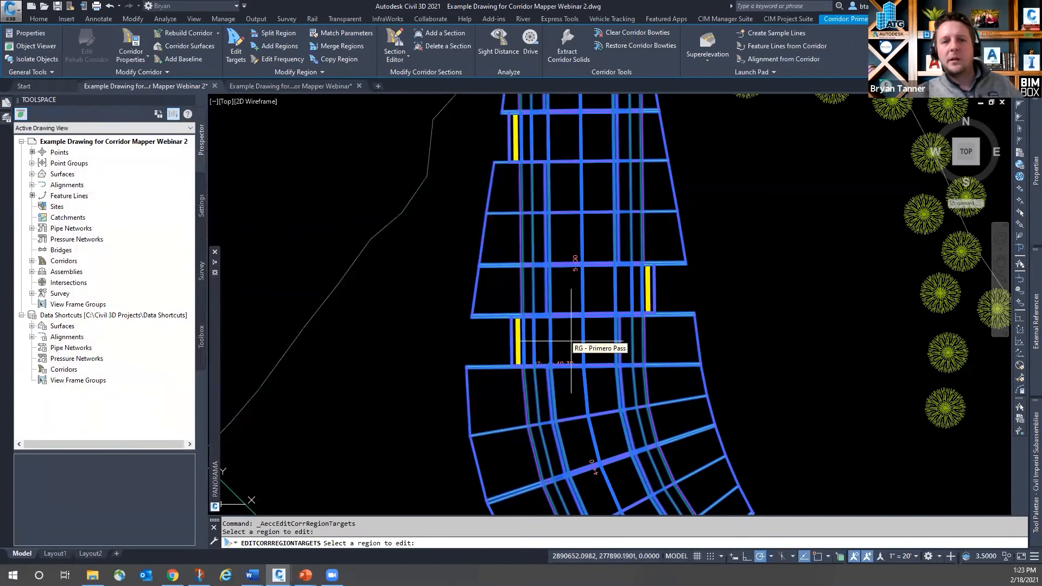
key("Escape")
key("Escape")
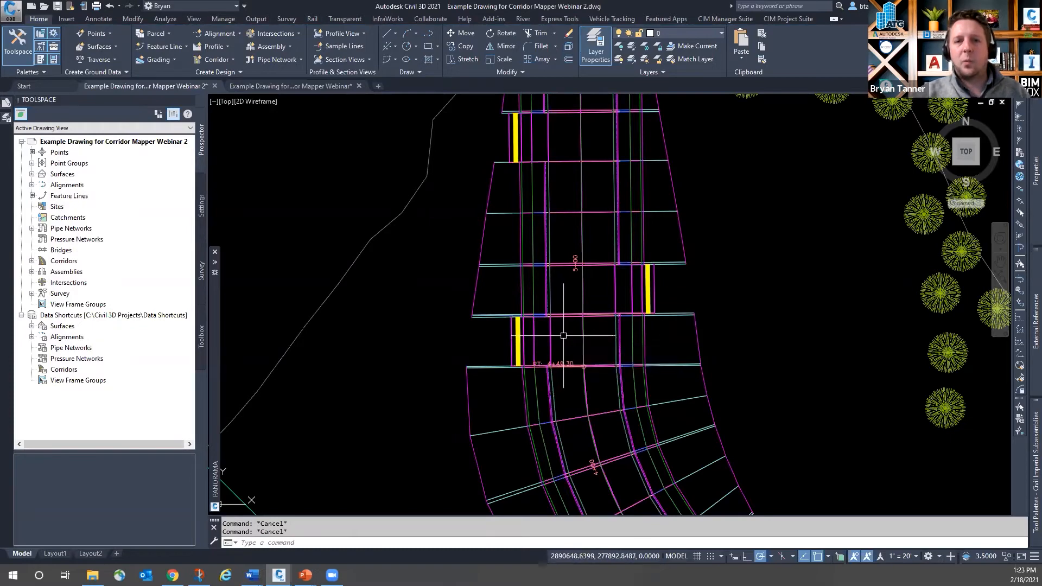
Step: Edit the Primero Pass region's targets and remove all four polylines from the Target Found - Drive Lt offset target
scroll(561, 336, "down", 4)
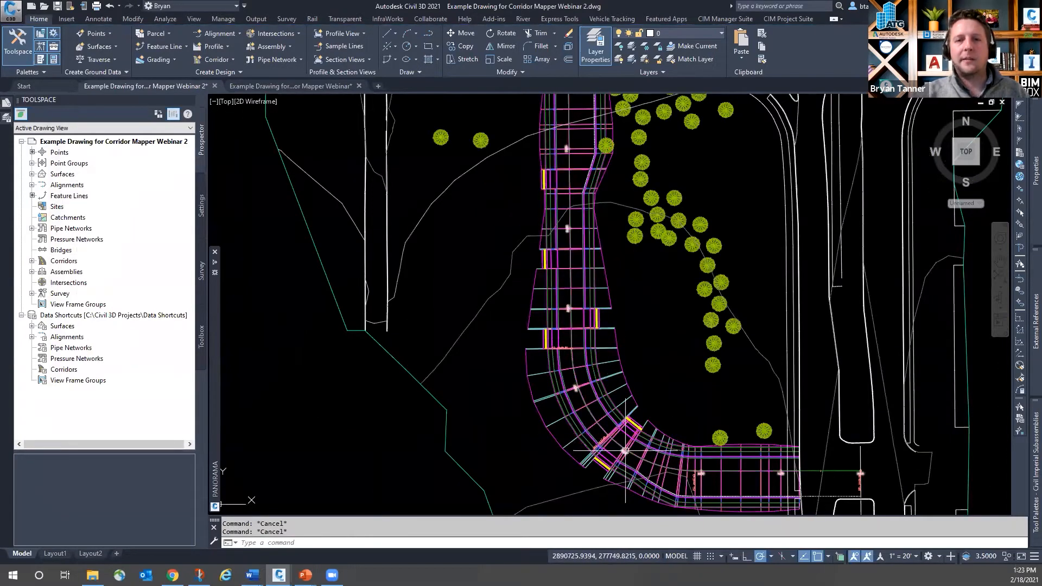
scroll(616, 437, "up", 2)
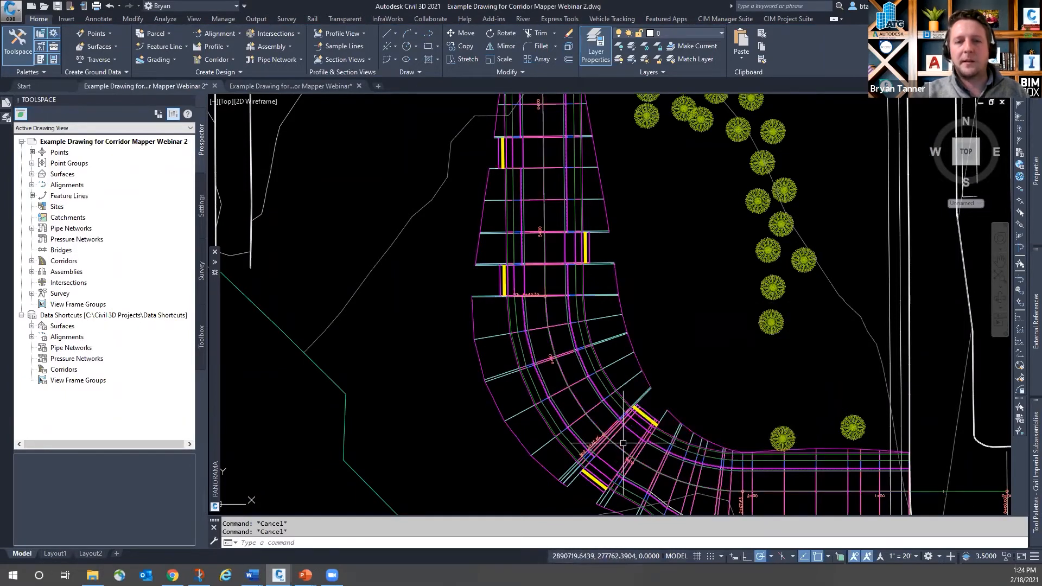
scroll(606, 469, "up", 2)
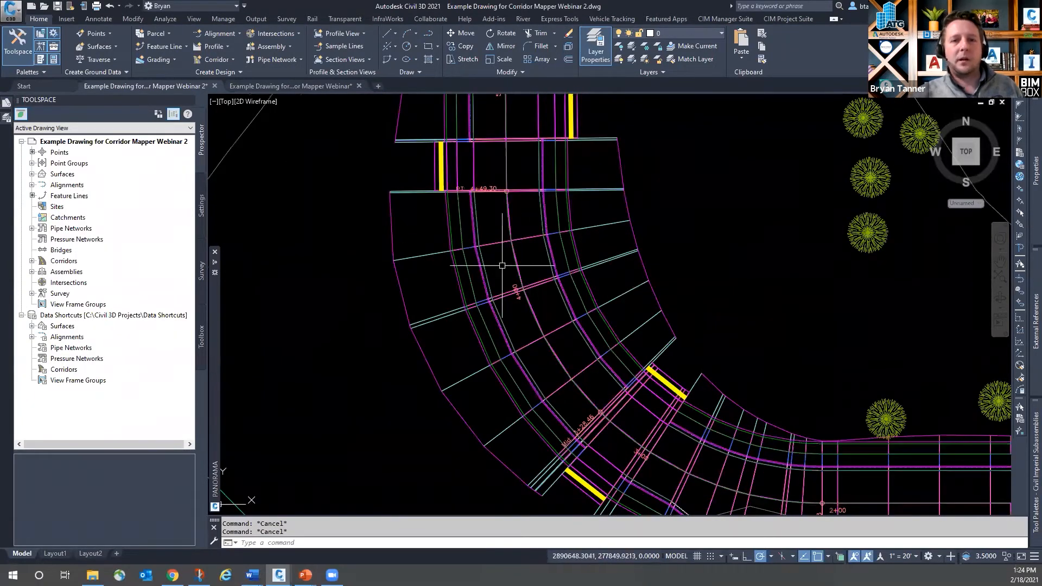
left_click(500, 245)
left_click(236, 54)
left_click(500, 247)
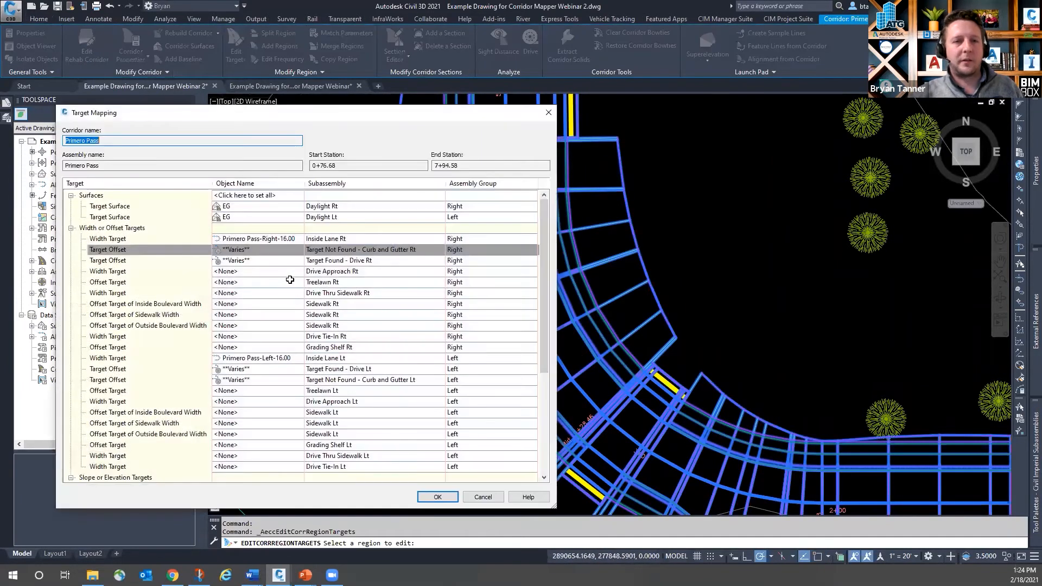
left_click(250, 370)
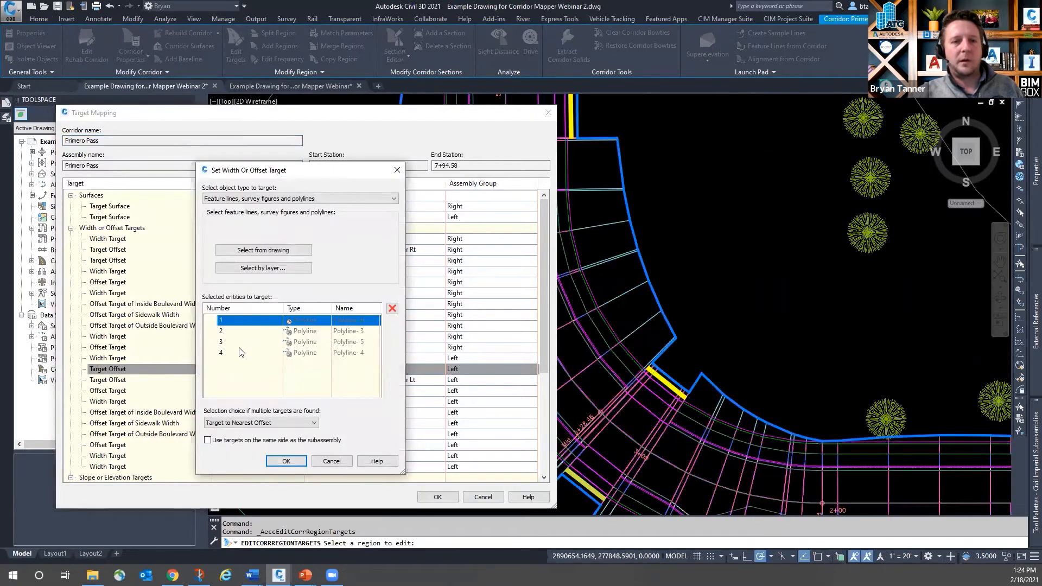
left_click(241, 352, "shift")
left_click(392, 309)
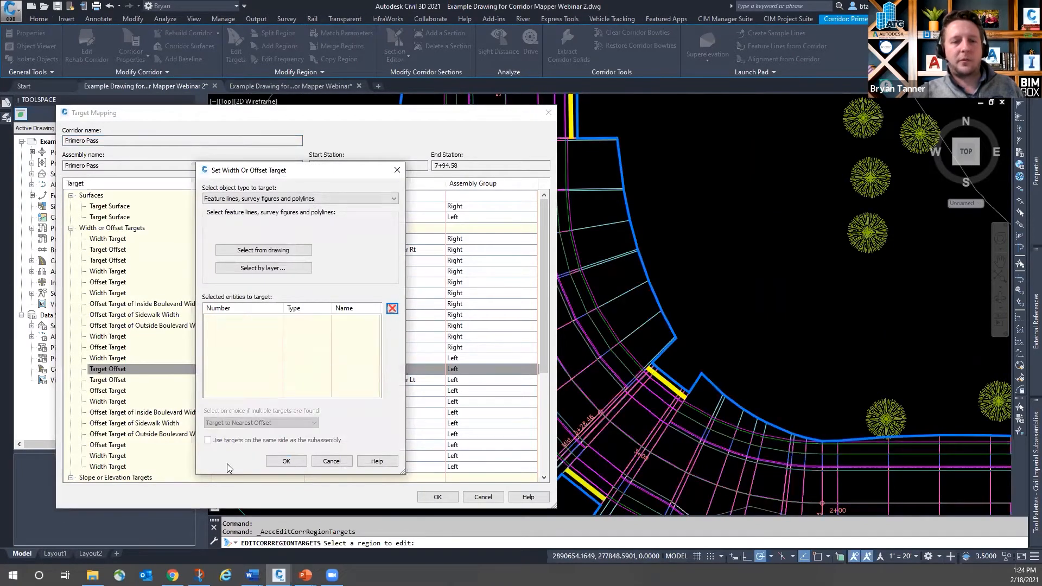
left_click(286, 460)
Step: Remove all polylines from the Target Not Found - Curb and Gutter Lt offset target, apply the mapping and leave region target editing
left_click(265, 380)
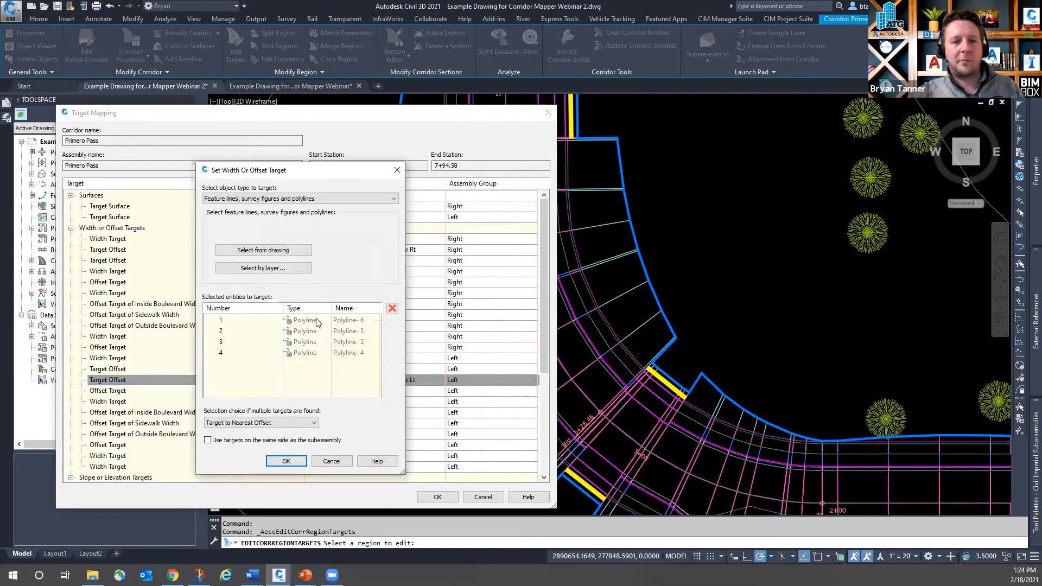
left_click(321, 321)
left_click(307, 354, "shift")
left_click(392, 309)
left_click(286, 461)
left_click(435, 497)
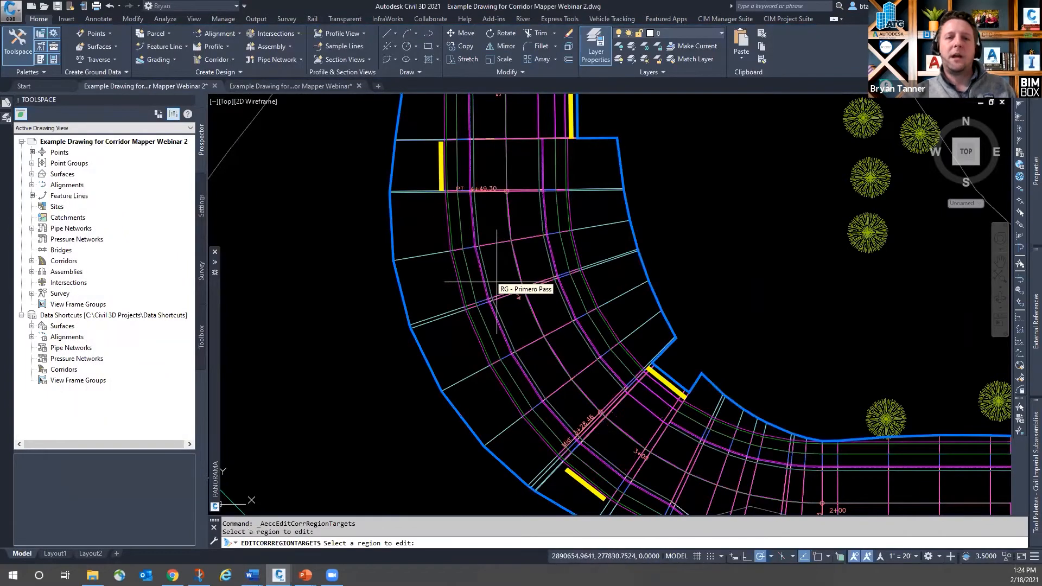
key("Escape")
key("Escape")
key("Escape")
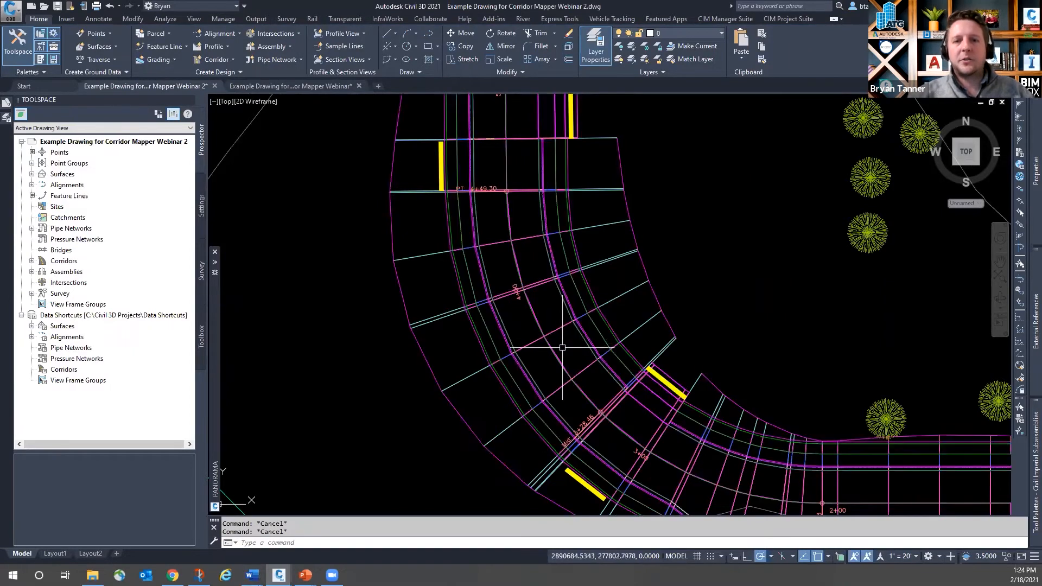
Step: Examine the corridor's left side near station 3+00 and check the layer of the driveway target polyline there
scroll(572, 385, "down", 4)
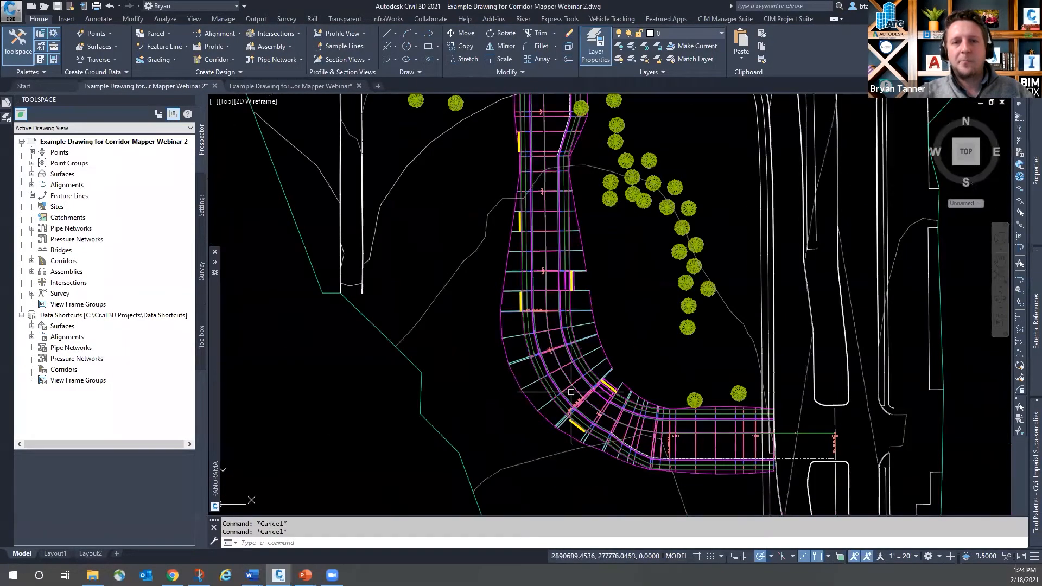
scroll(563, 376, "up", 3)
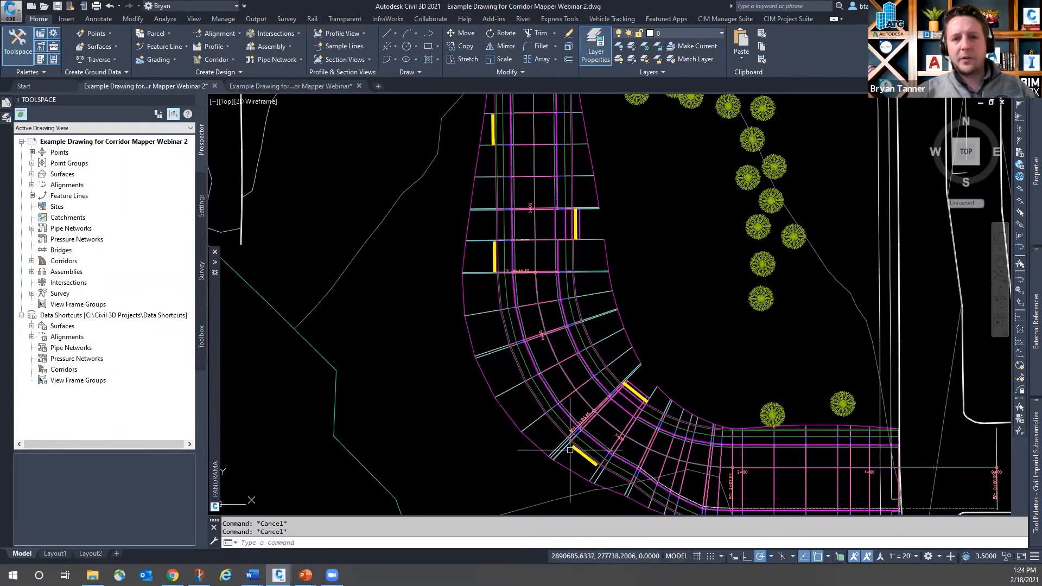
scroll(570, 450, "up", 2)
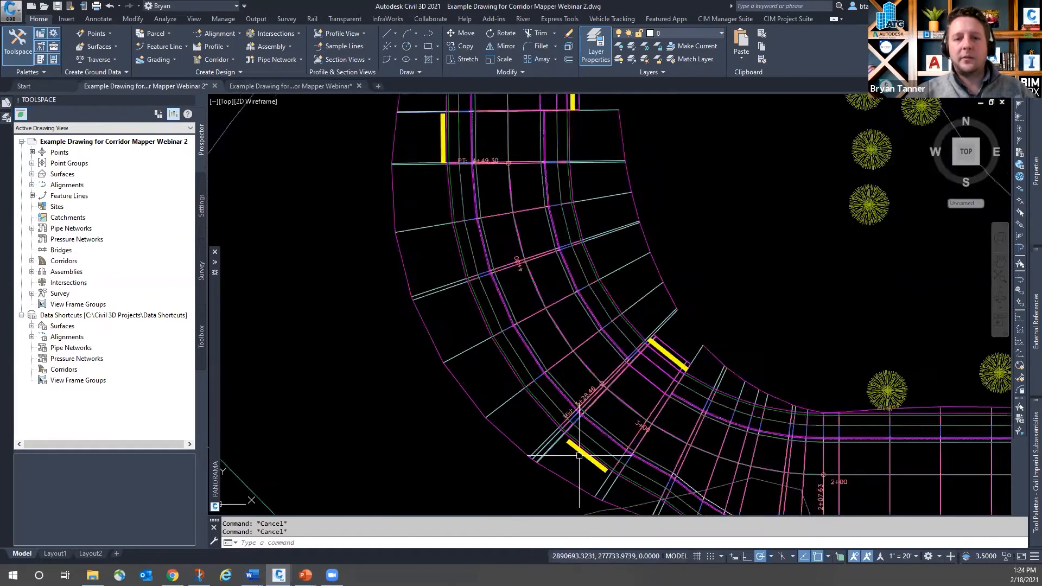
scroll(579, 455, "up", 2)
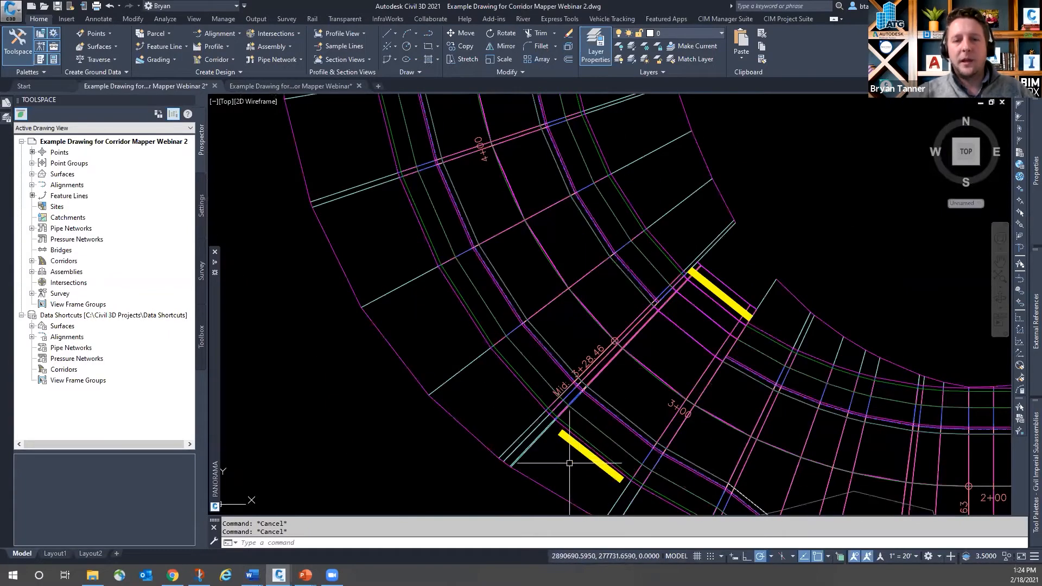
scroll(578, 456, "up", 1)
left_click(583, 451)
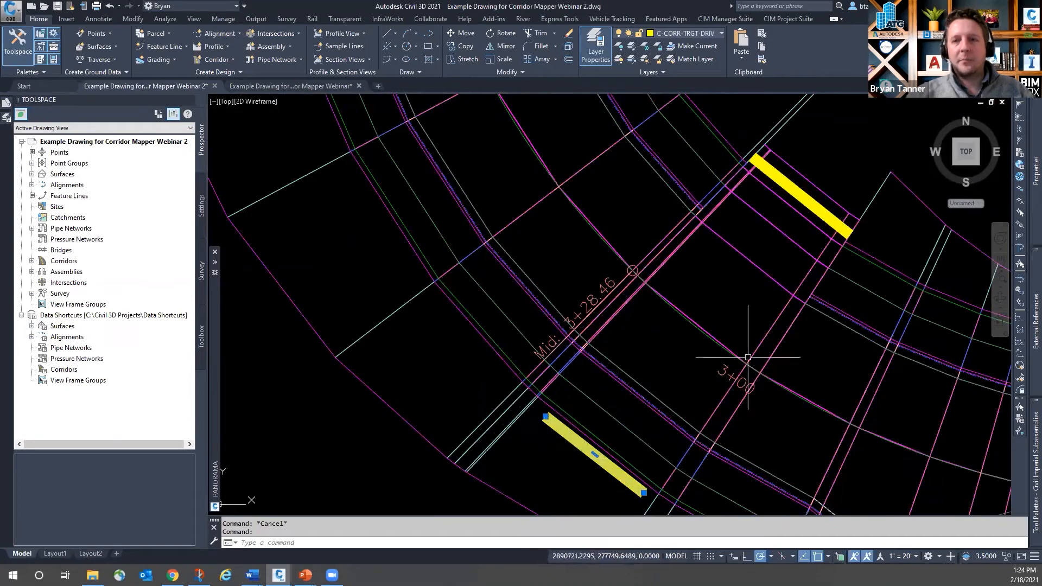
mouse_move(1034, 177)
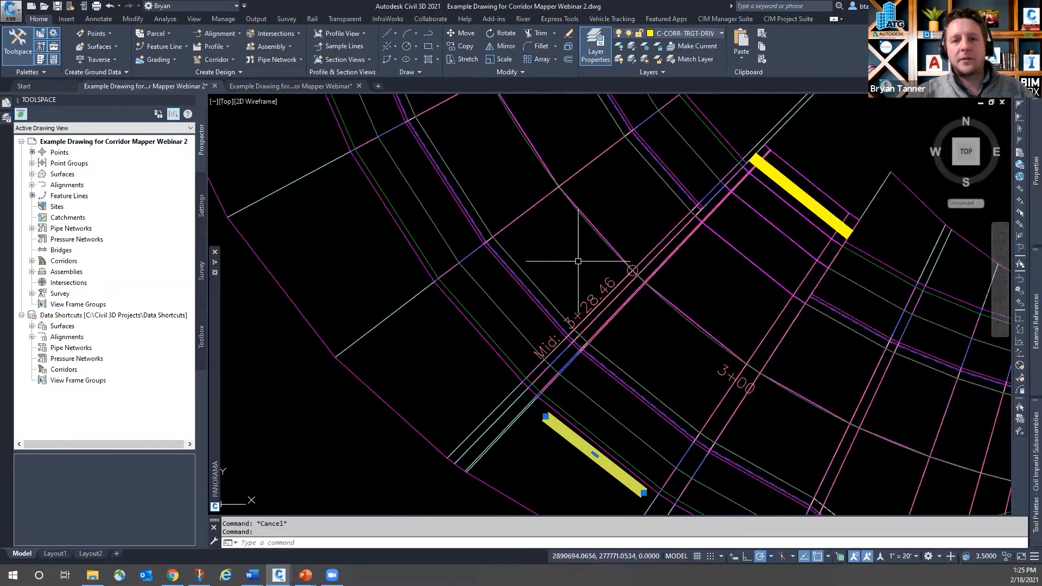
Step: Check the layer of the left driveway polyline beside the PT at station 4+49.30 and clear the selection
scroll(640, 368, "down", 2)
scroll(641, 367, "down", 4)
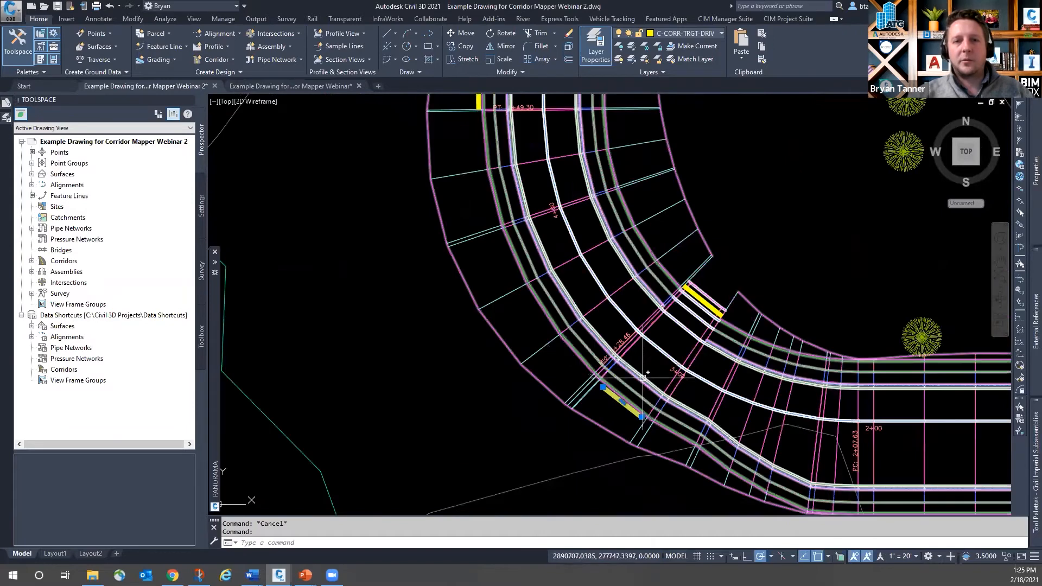
scroll(517, 208, "up", 6)
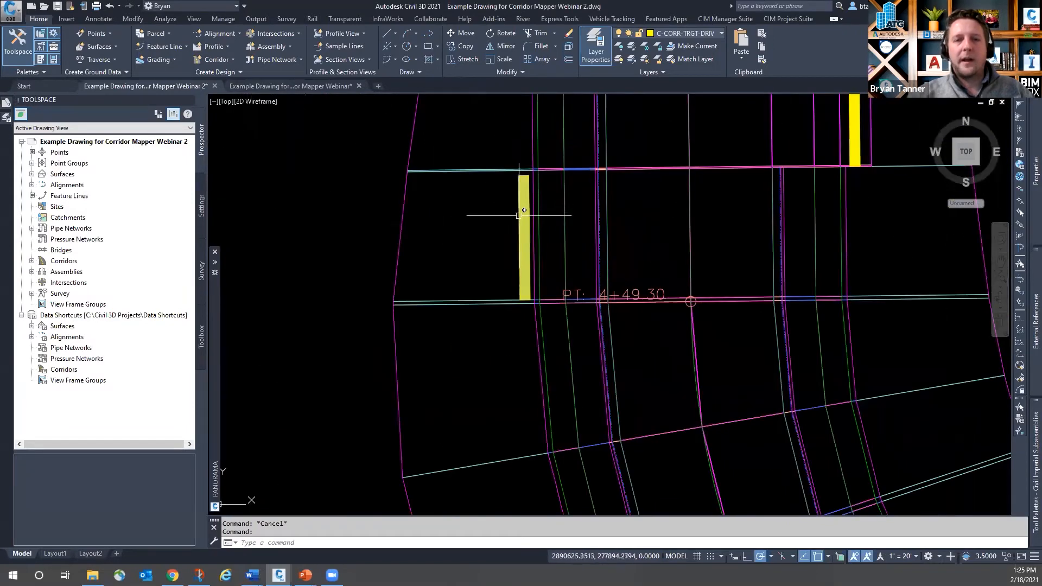
mouse_move(519, 216)
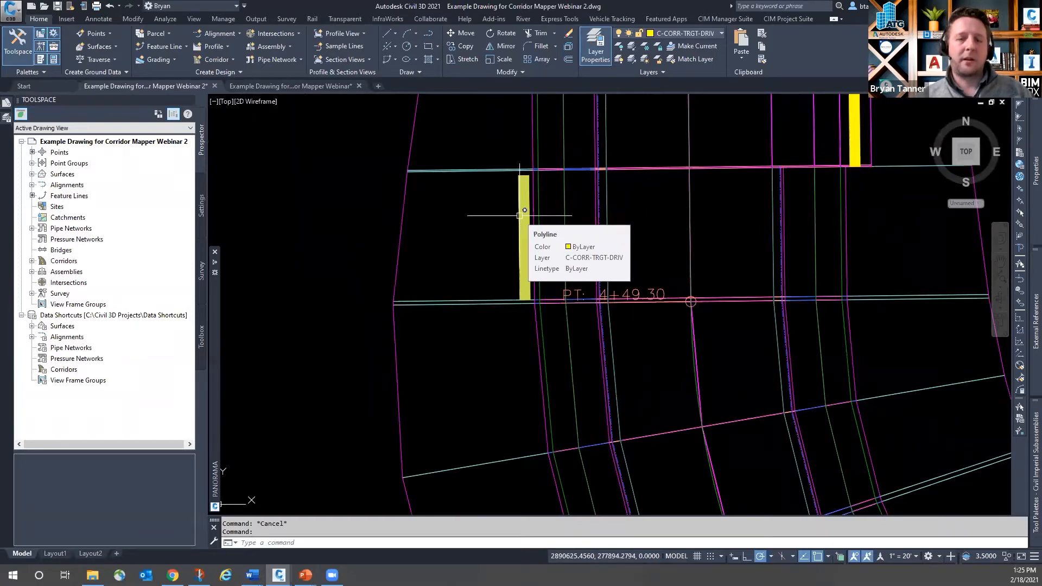
scroll(577, 238, "down", 5)
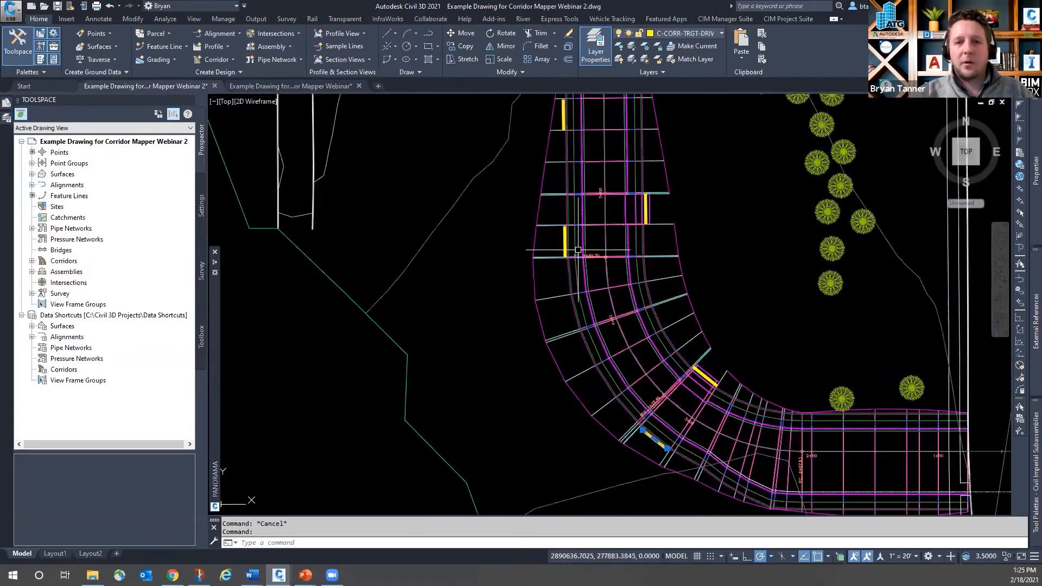
key("Escape")
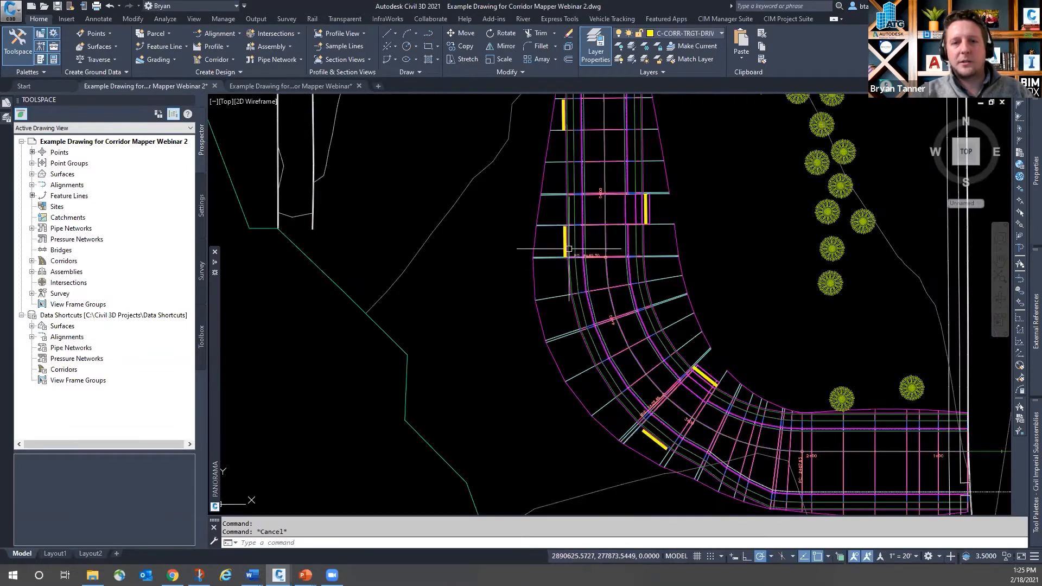
Step: Check the layers of the other left-side driveway target polylines from the PT up the corridor, then deselect them
left_click(566, 239)
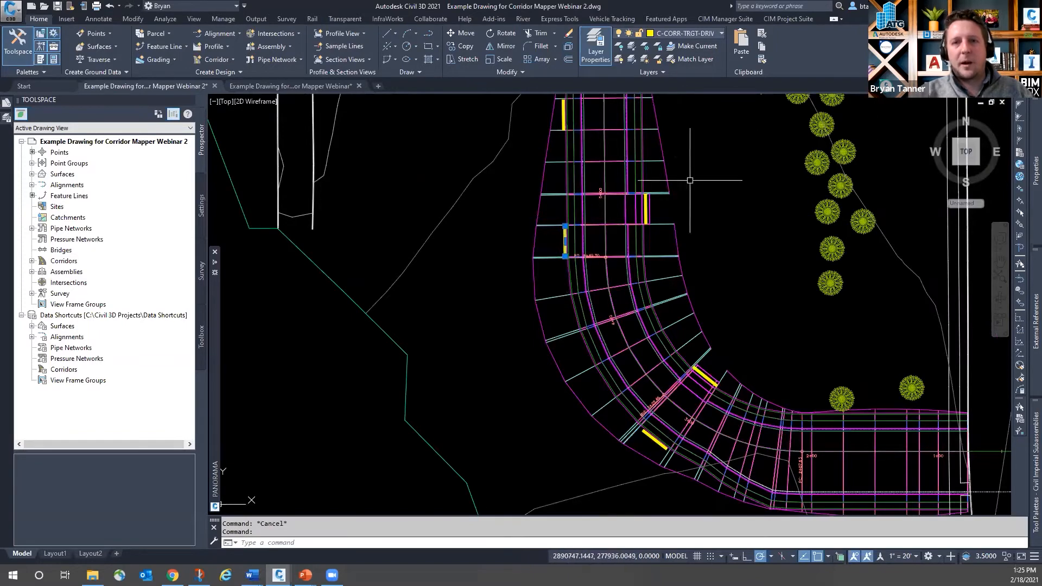
middle_click_drag(598, 149, 570, 280)
scroll(559, 265, "down", 2)
key("Escape")
left_click(548, 176)
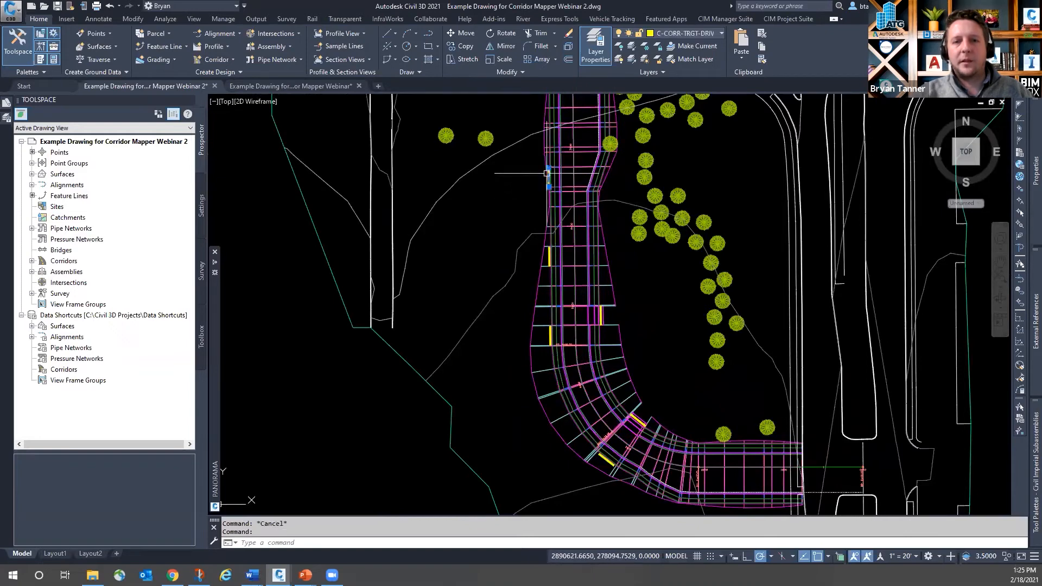
key("Escape")
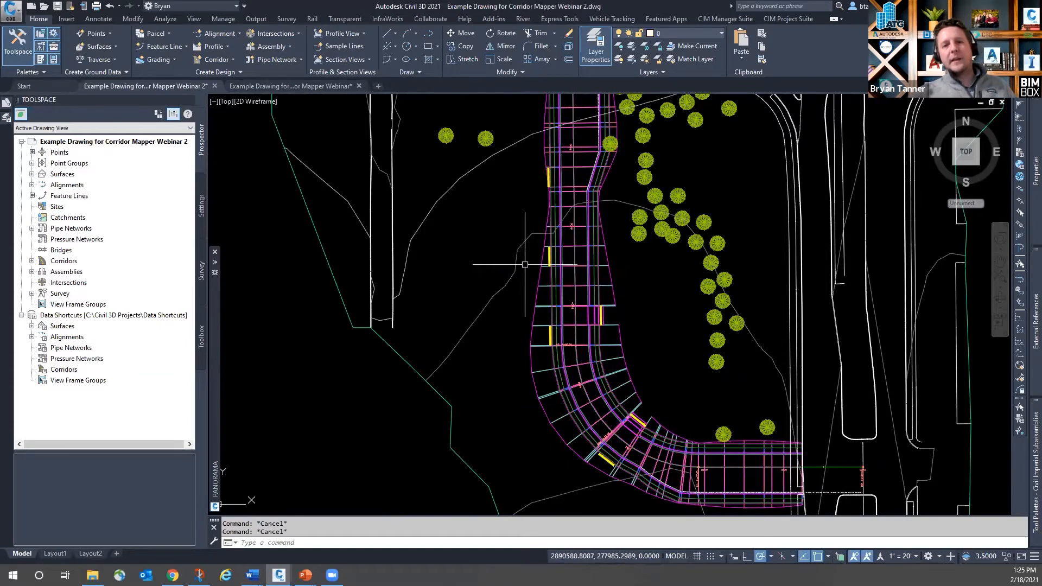
Step: Map the region's Target Found - Drive Lt offset by layer to C-CORR-TRGT-DRIV, using only targets on the same side as the subassembly
left_click(575, 279)
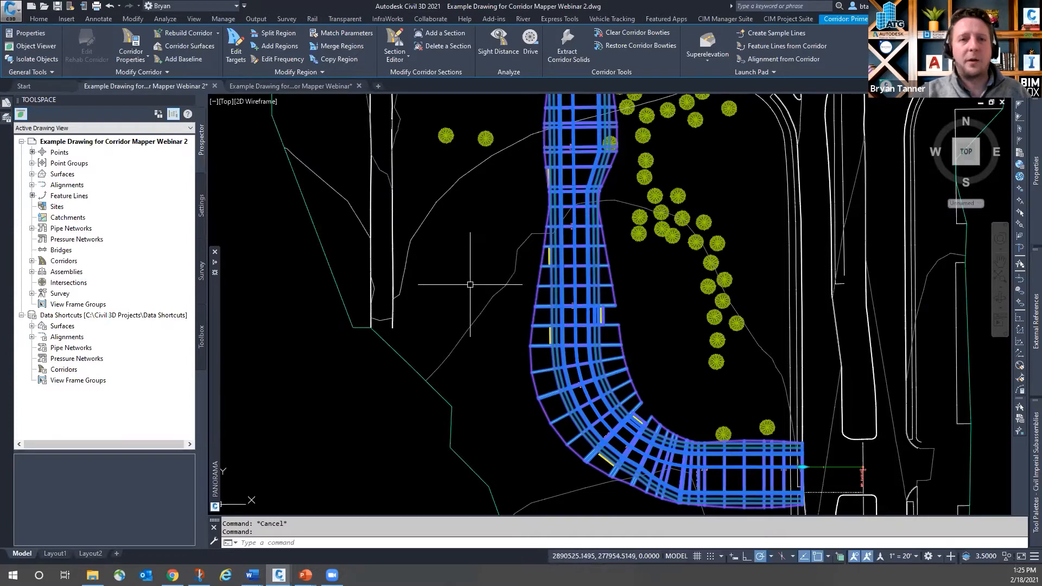
mouse_move(466, 279)
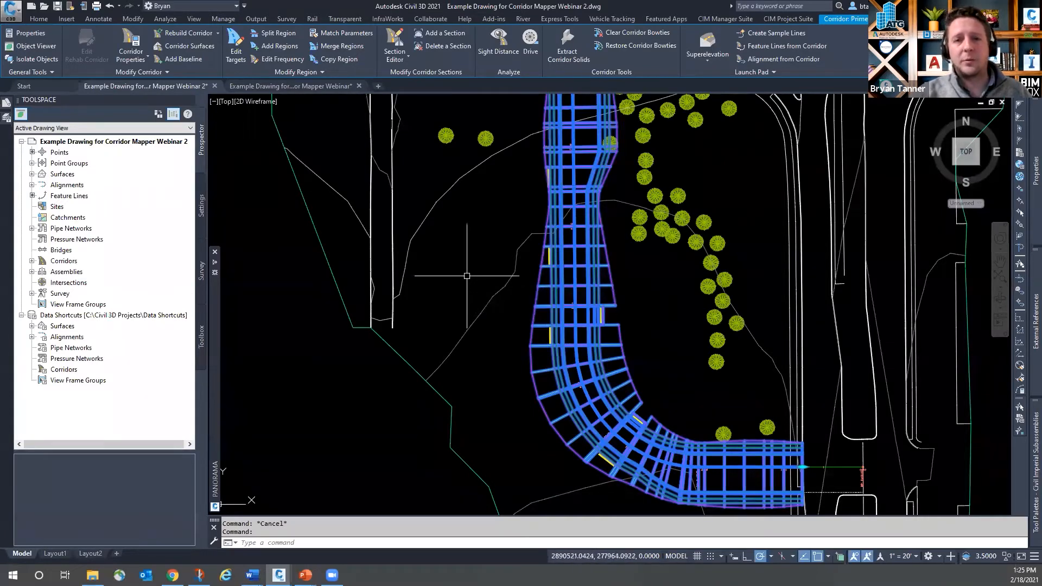
left_click(235, 48)
left_click(570, 267)
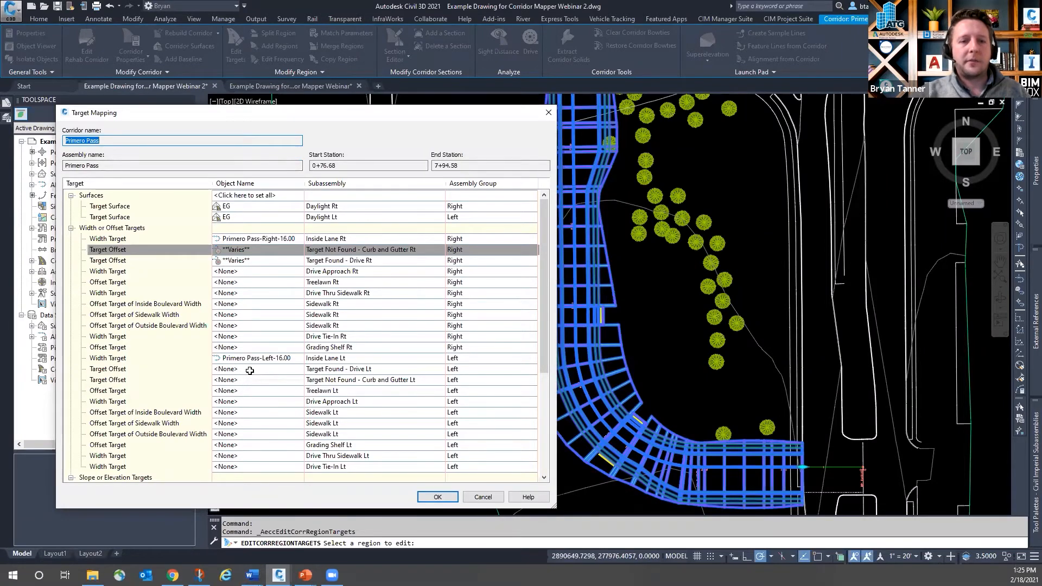
left_click(252, 370)
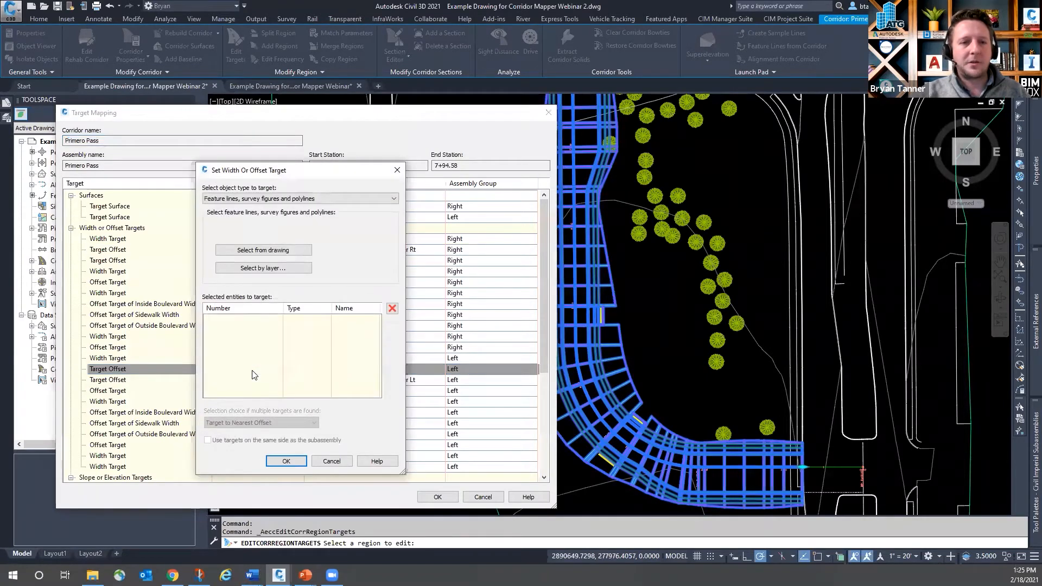
left_click(262, 268)
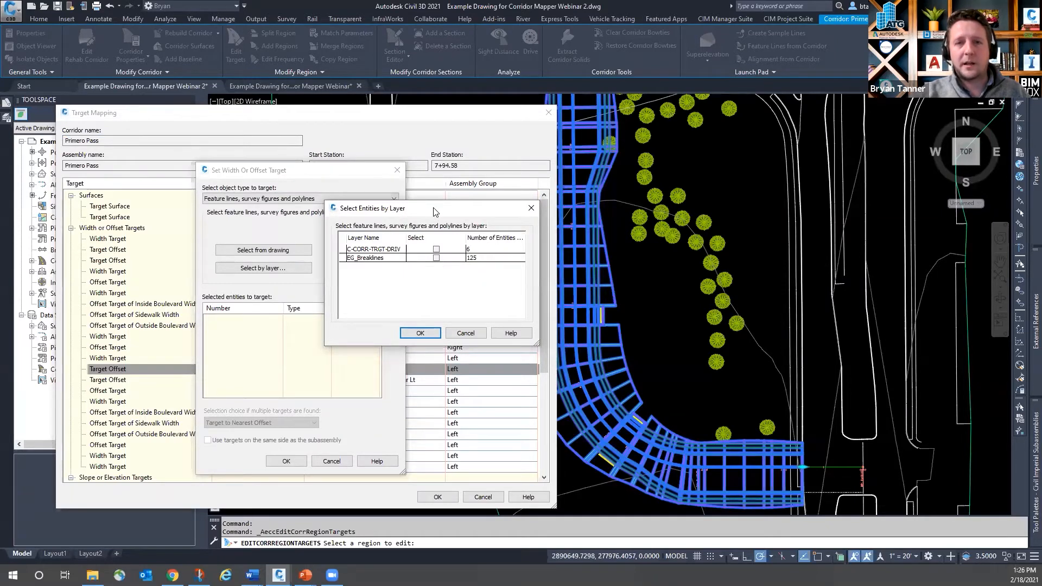
left_click_drag(434, 211, 433, 201)
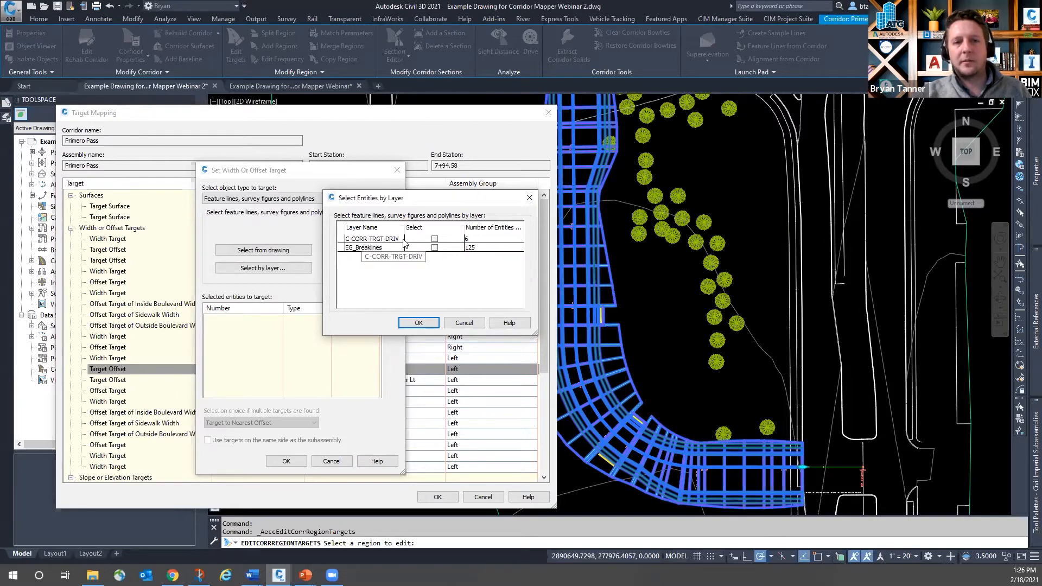
left_click(434, 239)
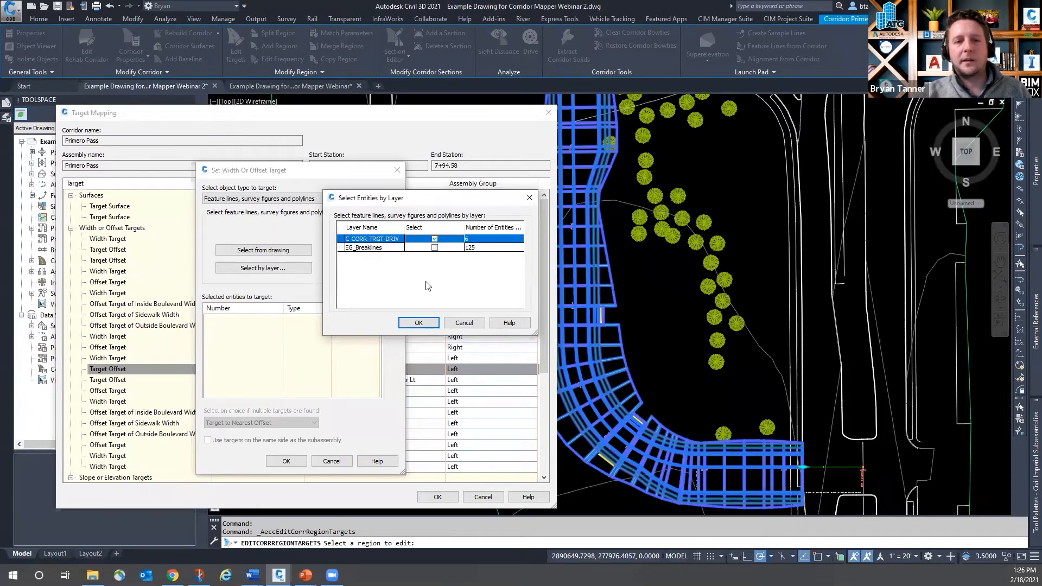
left_click(419, 323)
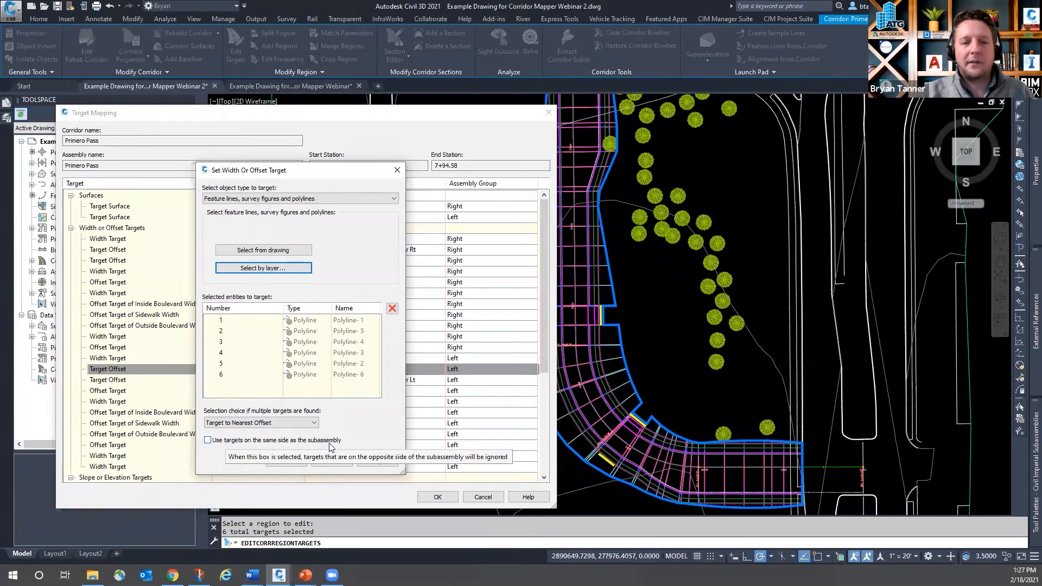
left_click(207, 440)
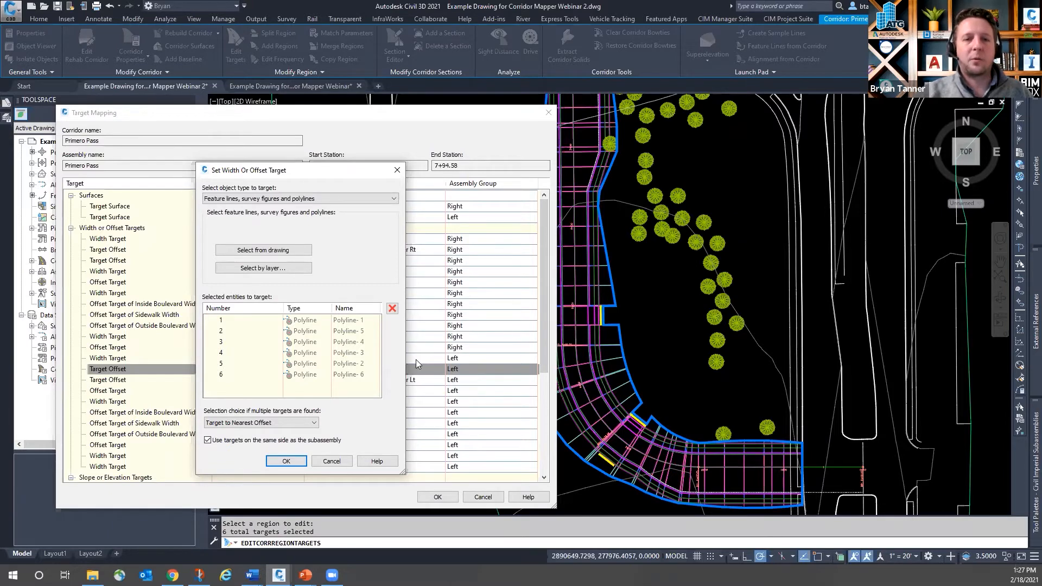
left_click(286, 461)
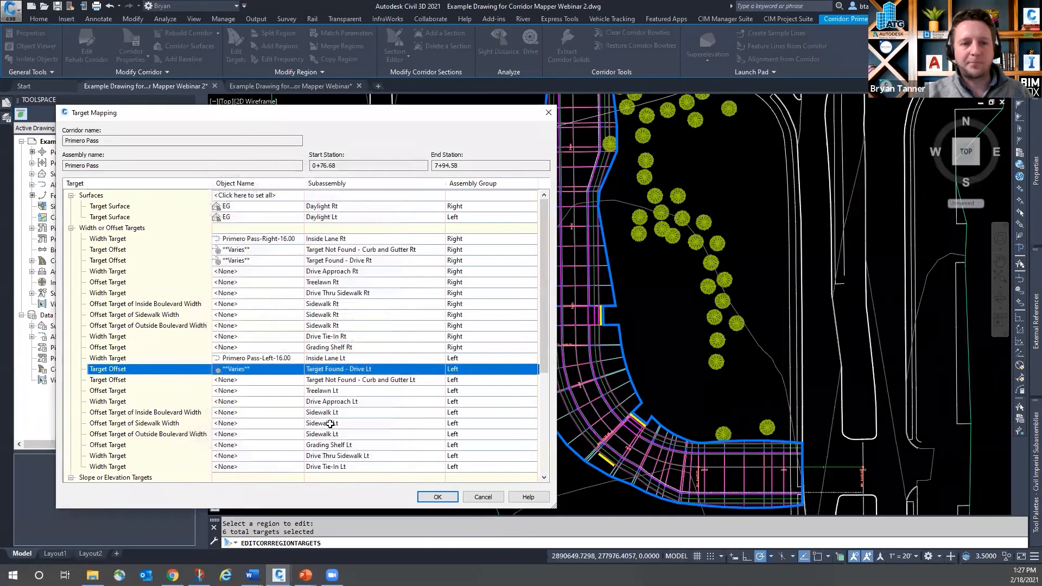
Step: Map the Target Not Found - Curb and Gutter Lt offset by layer to C-CORR-TRGT-DRIV with same-side targets only, and apply the target mapping
left_click(255, 381)
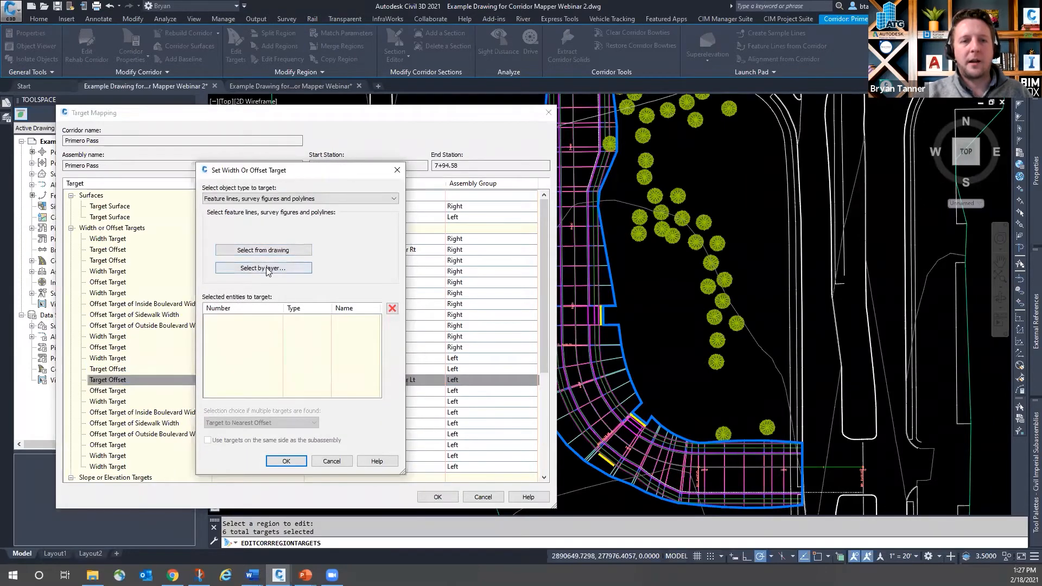
left_click(269, 268)
left_click(434, 239)
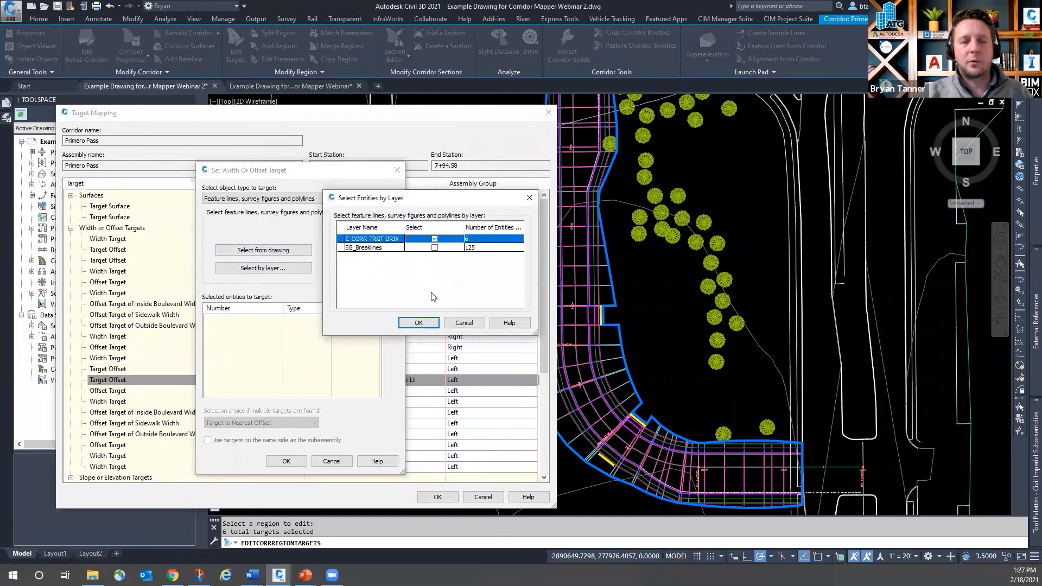
left_click(431, 323)
left_click(207, 440)
left_click(281, 460)
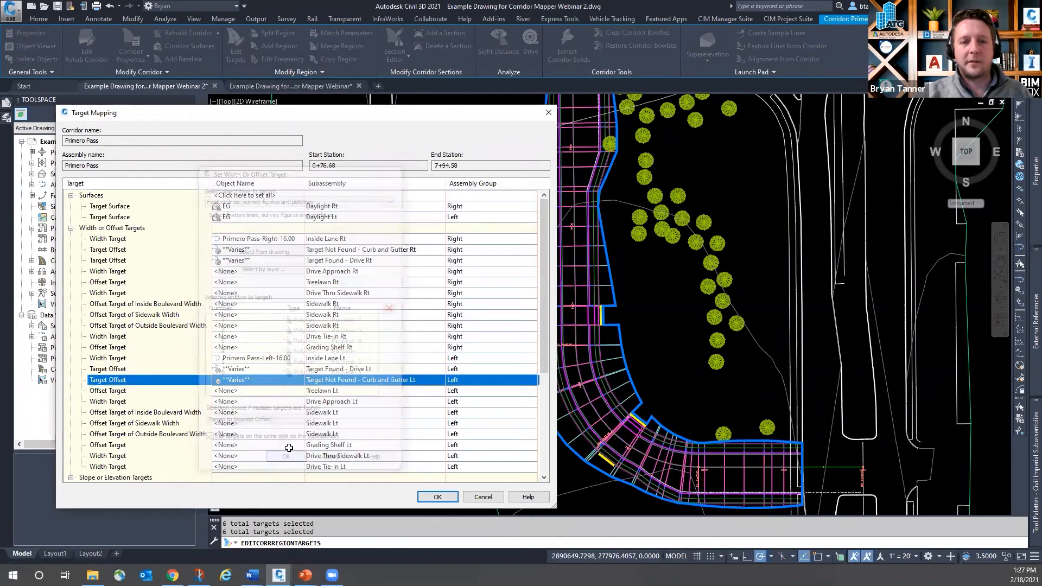
left_click(438, 497)
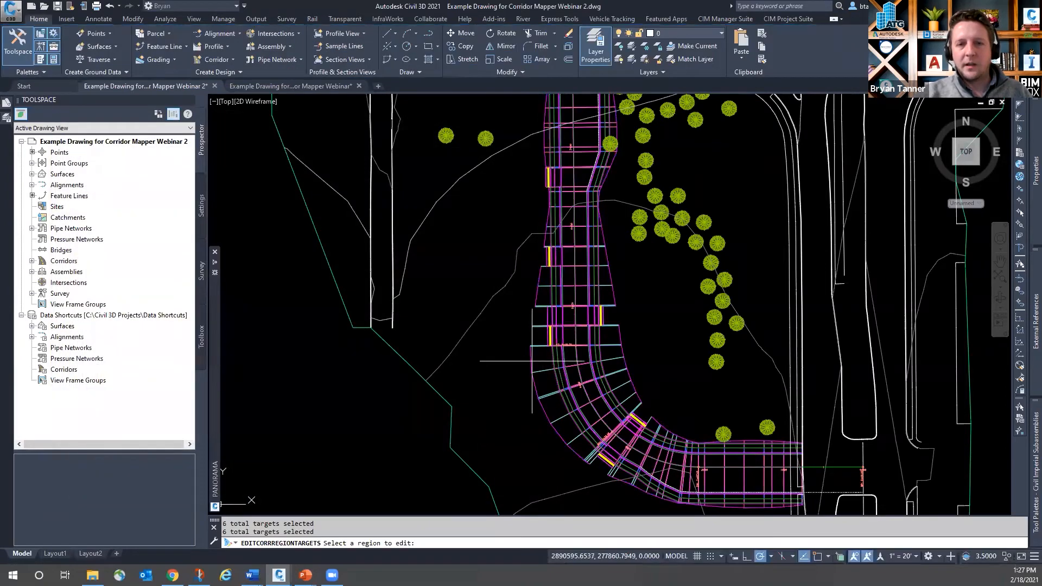
Step: Examine the rebuilt corridor's driveways on both sides, from the curve up past station 5+00, then leave region editing and deselect the corridor
scroll(607, 321, "up", 2)
scroll(607, 321, "up", 2)
scroll(435, 233, "down", 3)
scroll(512, 375, "up", 3)
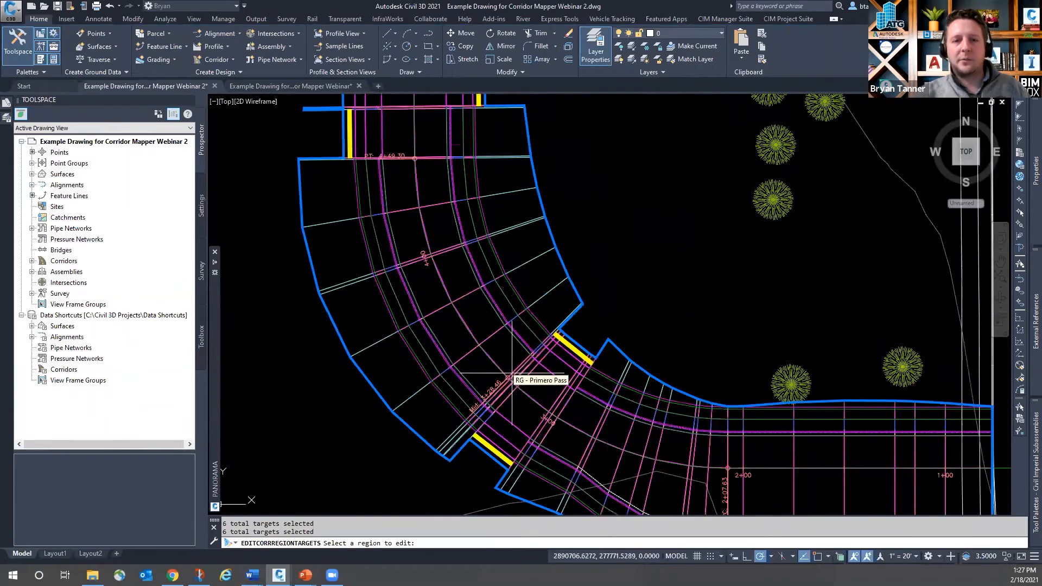
scroll(504, 380, "down", 5)
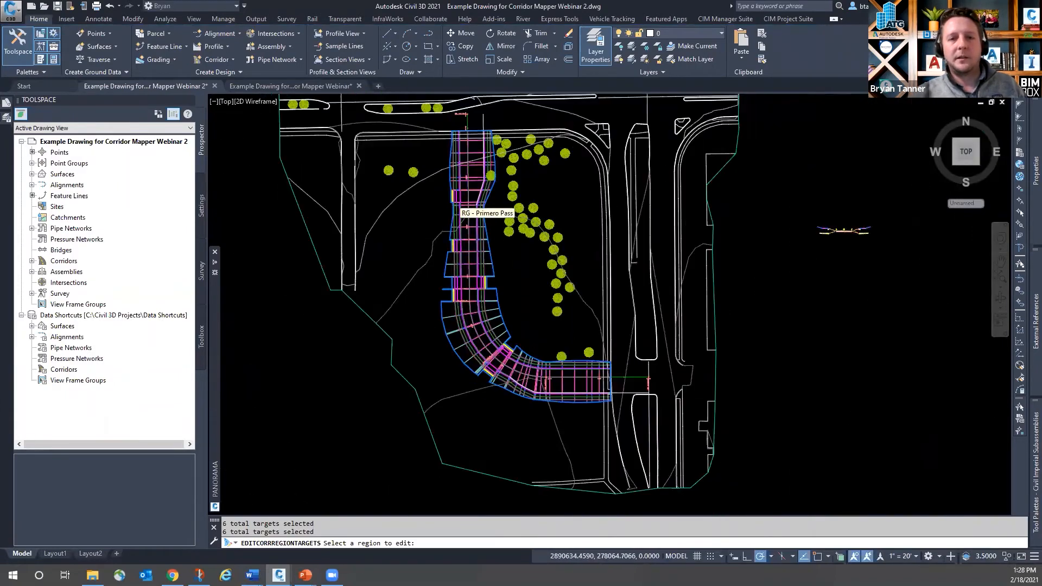
scroll(488, 238, "up", 5)
scroll(483, 326, "down", 2)
scroll(454, 431, "up", 6)
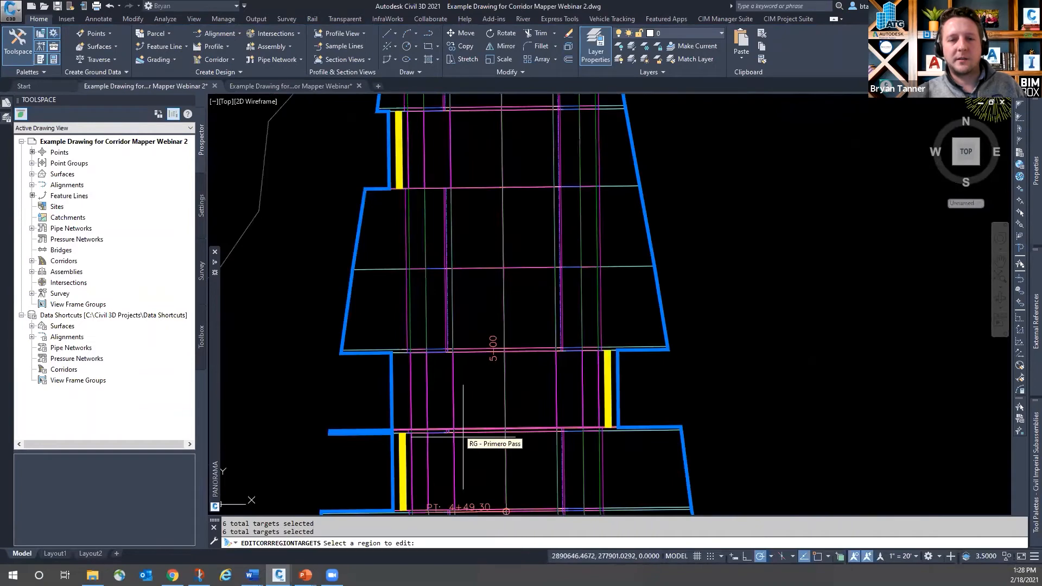
key("Escape")
scroll(633, 351, "down", 4)
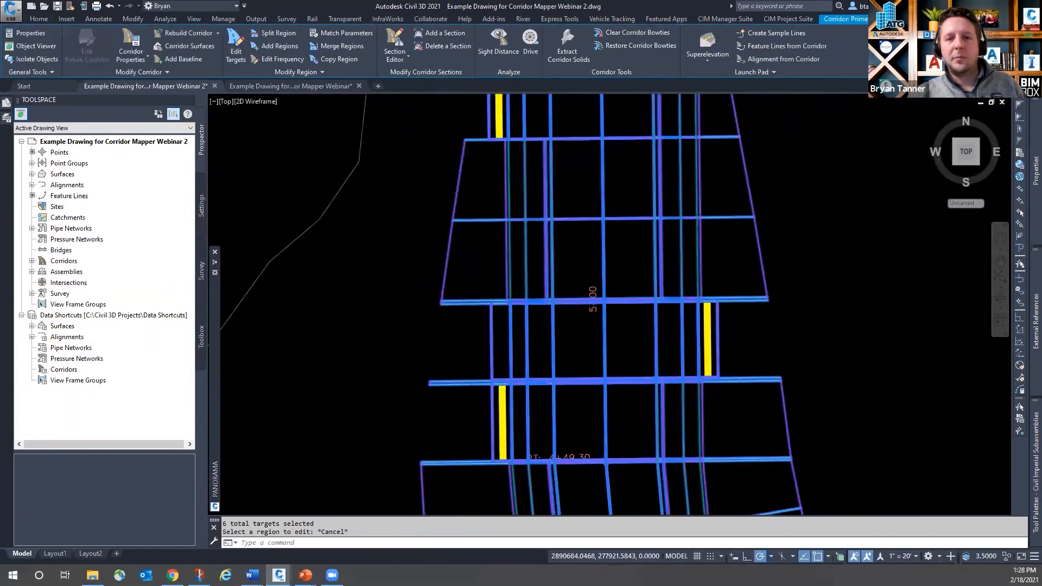
scroll(615, 356, "down", 2)
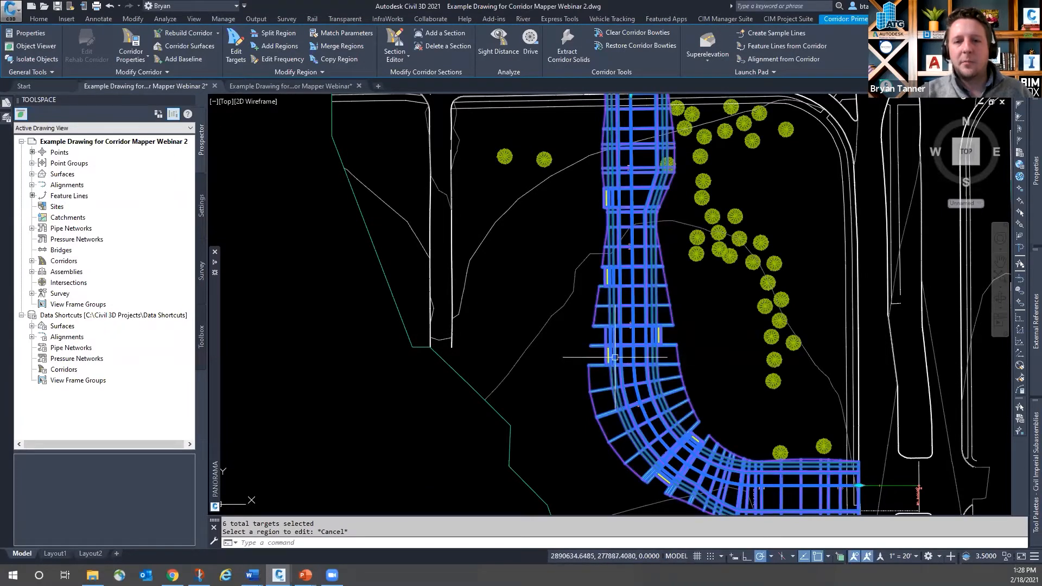
scroll(611, 358, "up", 3)
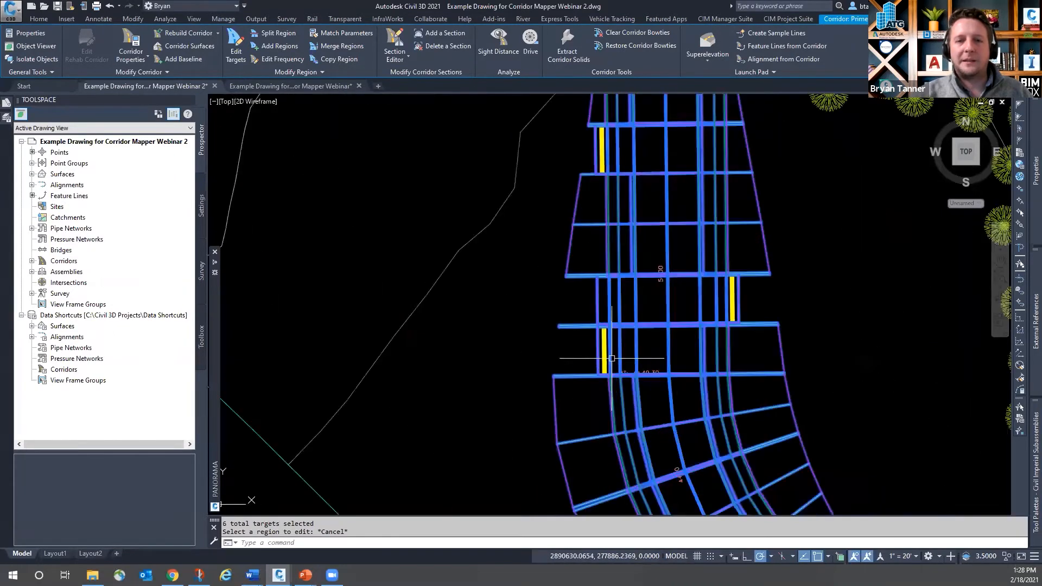
scroll(516, 339, "down", 1)
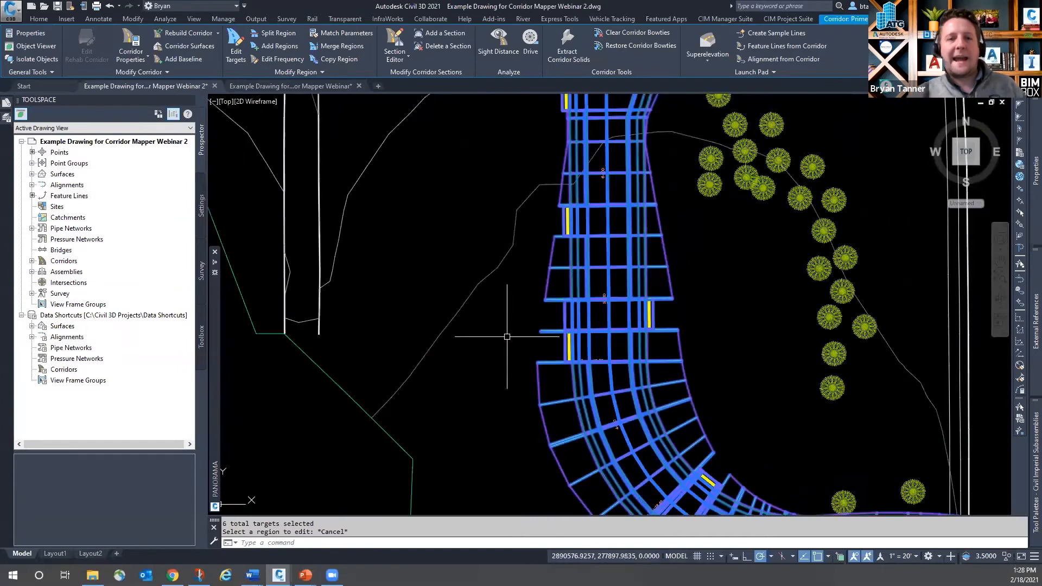
key("Escape")
key("Escape")
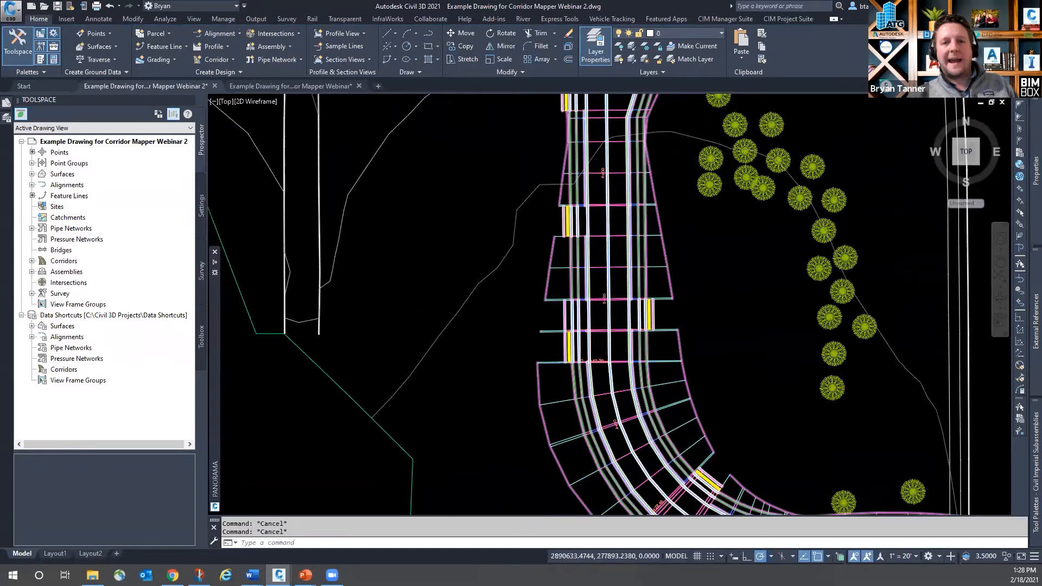
scroll(559, 346, "up", 4)
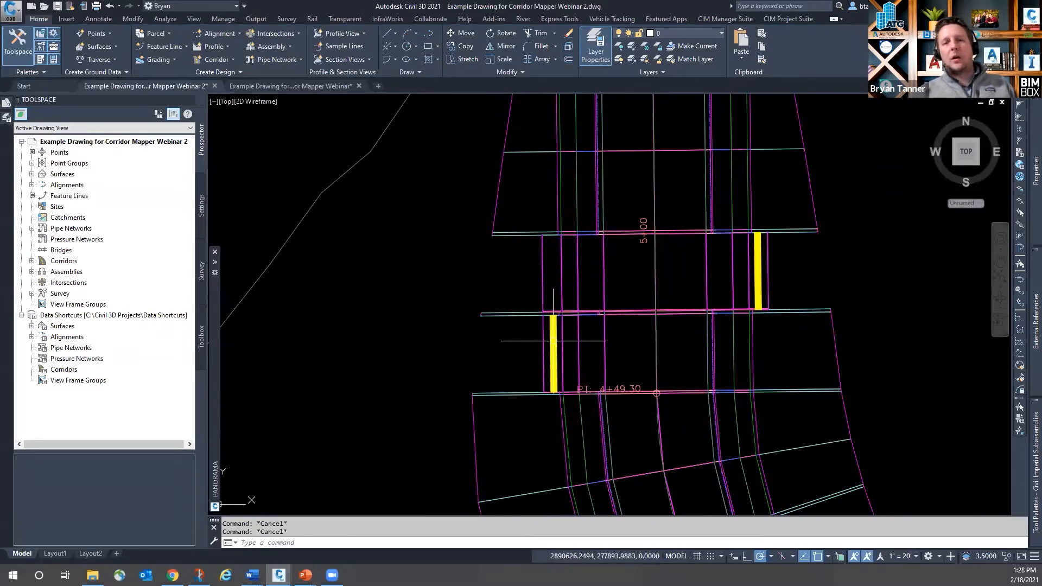
left_click(553, 340)
type("c")
key("Return")
key("Escape")
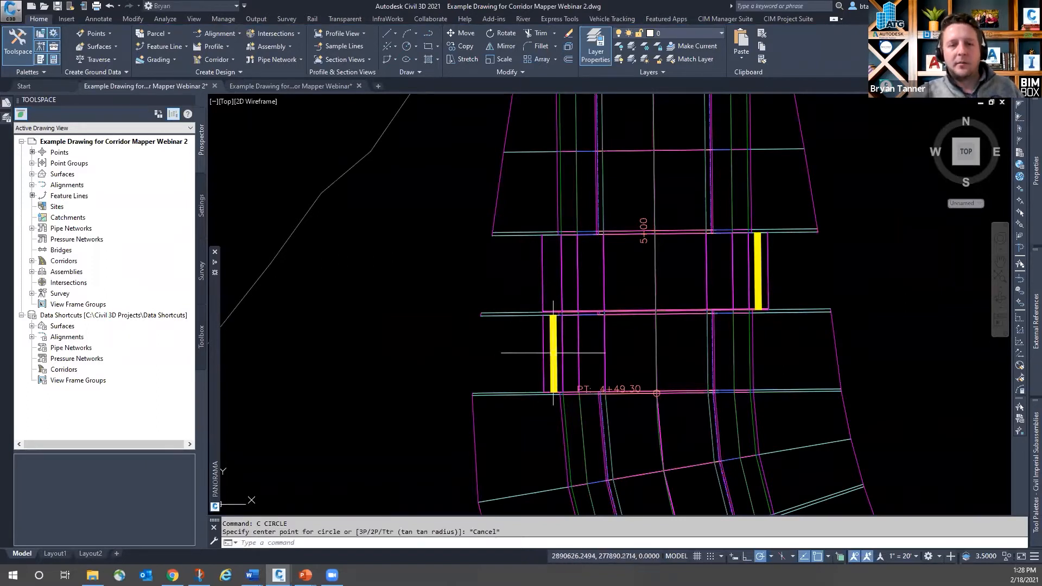
Step: Copy the left driveway target polyline beside the PT at 4+49.30 up the left side, into the gap just above station 5+00
left_click(549, 353)
type("co")
key("Return")
left_click(554, 352)
scroll(556, 353, "down", 4)
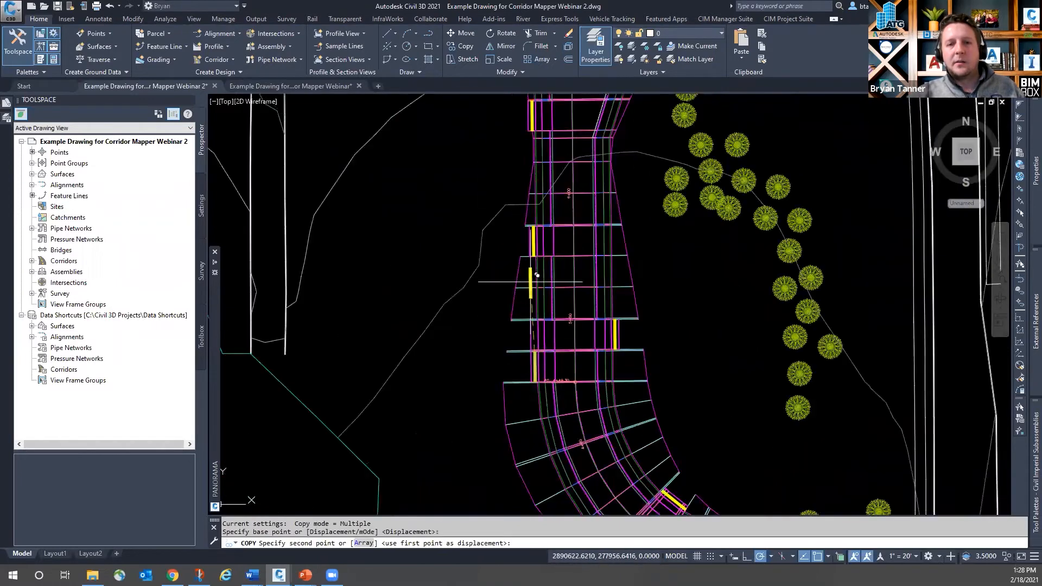
scroll(534, 280, "up", 4)
left_click(541, 301)
key("Escape")
Step: Copy the driveway polyline just above station 5+00 farther up the corridor's left side, to beside station 6+00
left_click(537, 318)
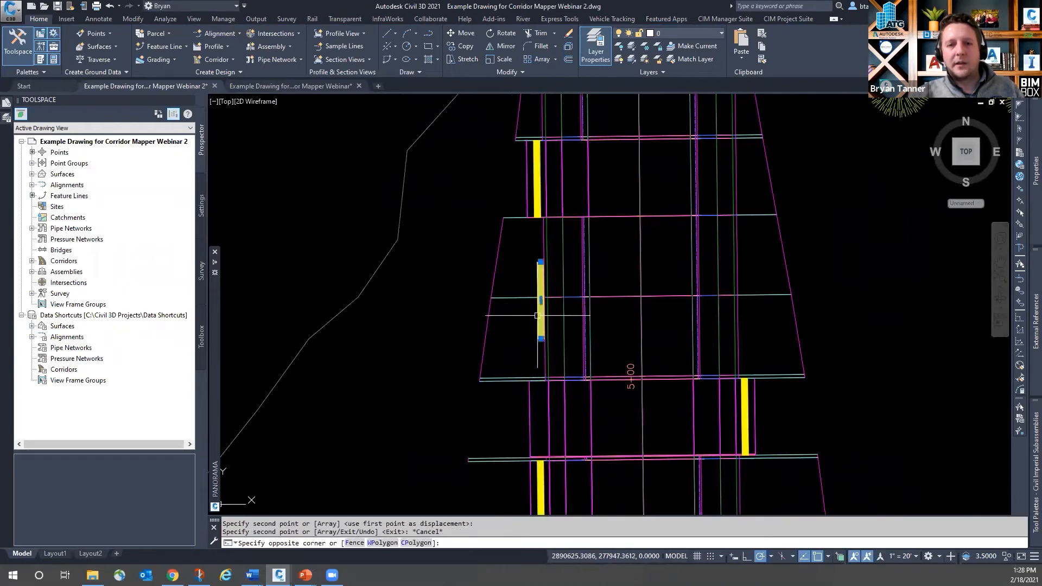
type("co")
key("Return")
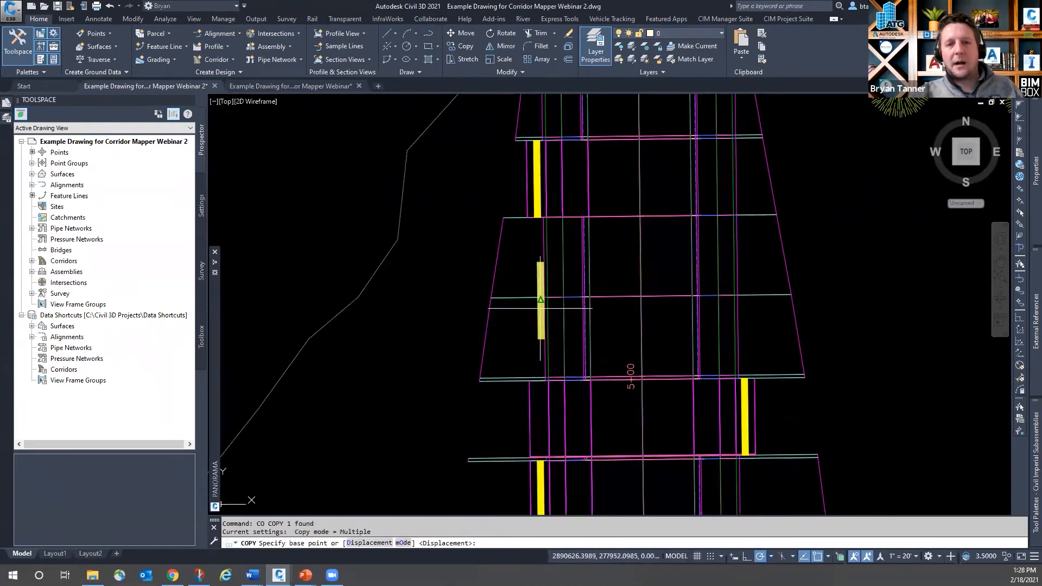
left_click(538, 316)
scroll(537, 304, "down", 4)
scroll(531, 260, "up", 4)
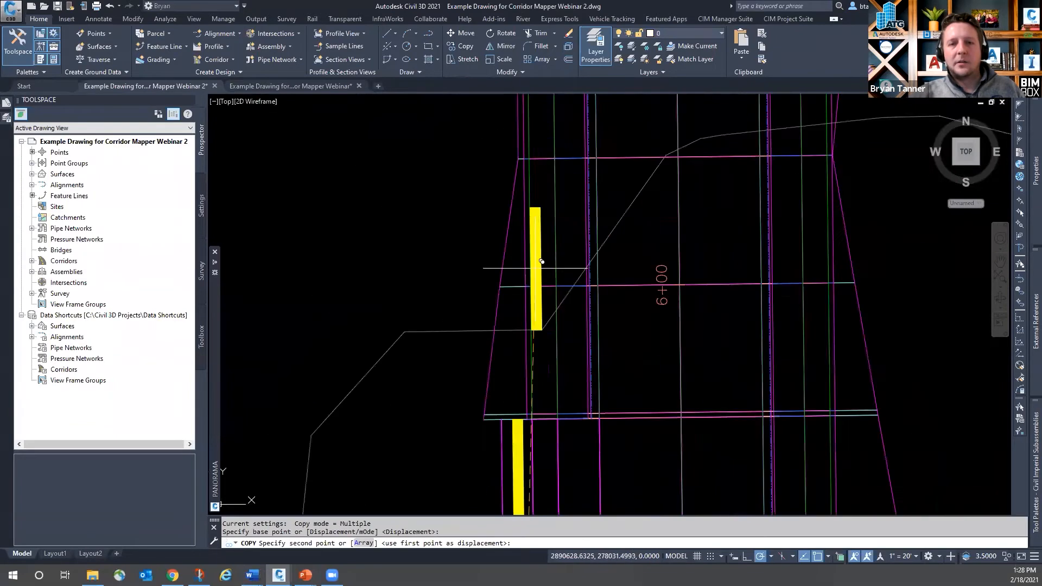
left_click(527, 243)
key("Escape")
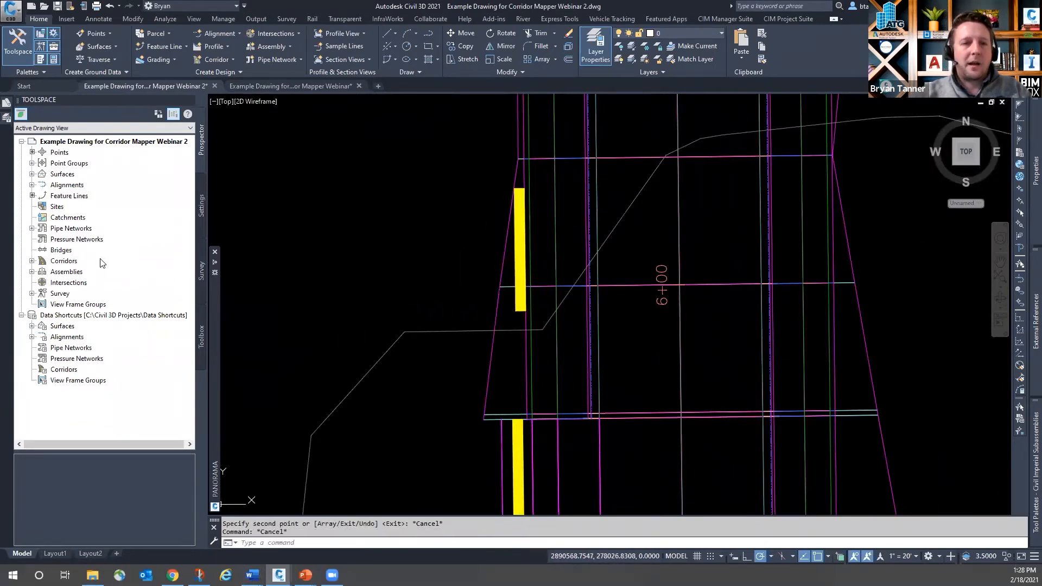
Step: Expand the Corridors collection and examine how the corridor treats the two copied driveway polylines between stations 5+00 and 6+00
left_click(32, 261)
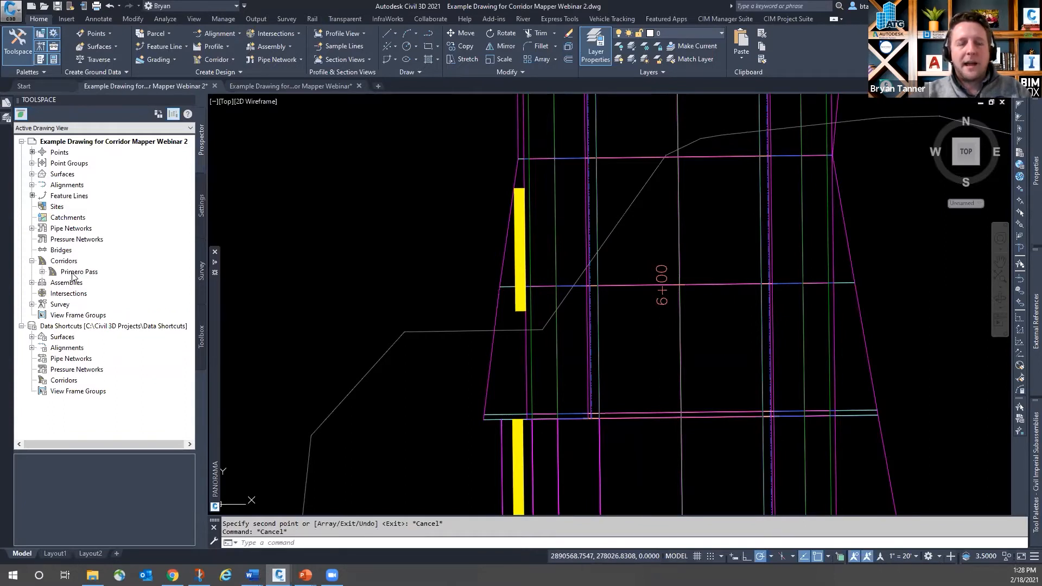
left_click(520, 257)
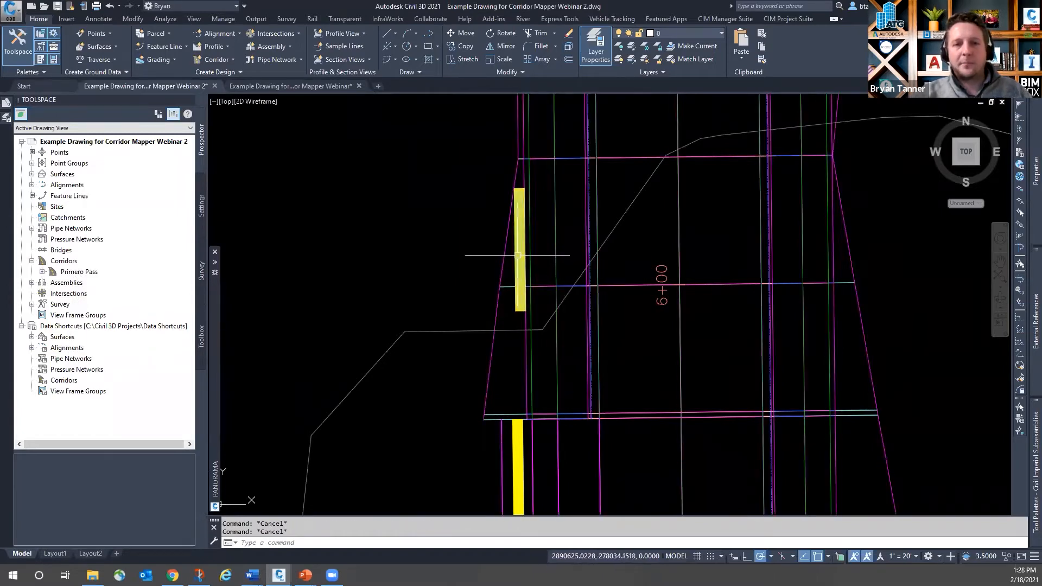
scroll(559, 213, "down", 5)
scroll(559, 213, "up", 5)
key("Escape")
scroll(546, 267, "down", 4)
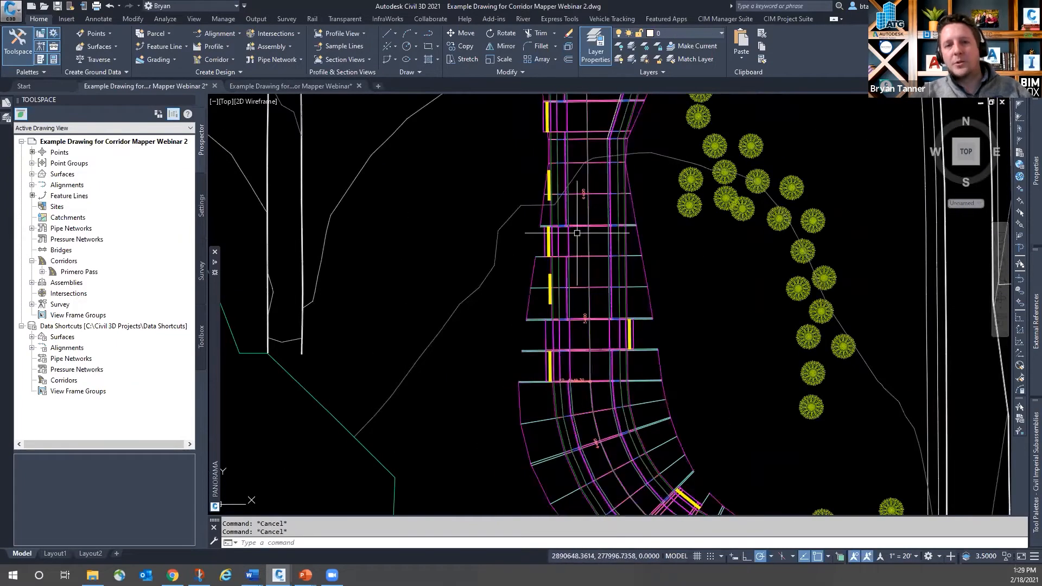
scroll(578, 229, "up", 5)
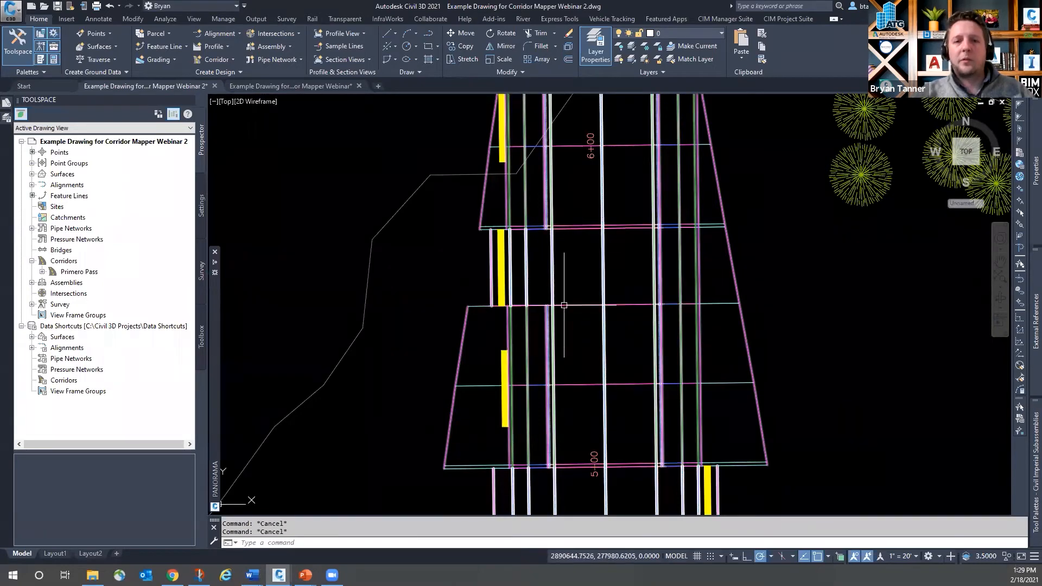
scroll(565, 301, "down", 4)
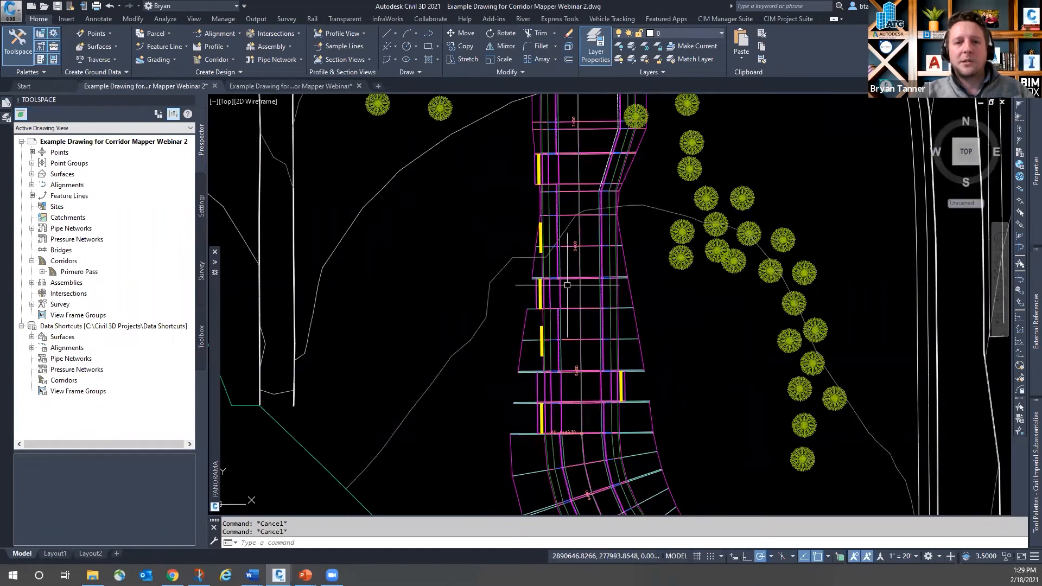
mouse_move(566, 251)
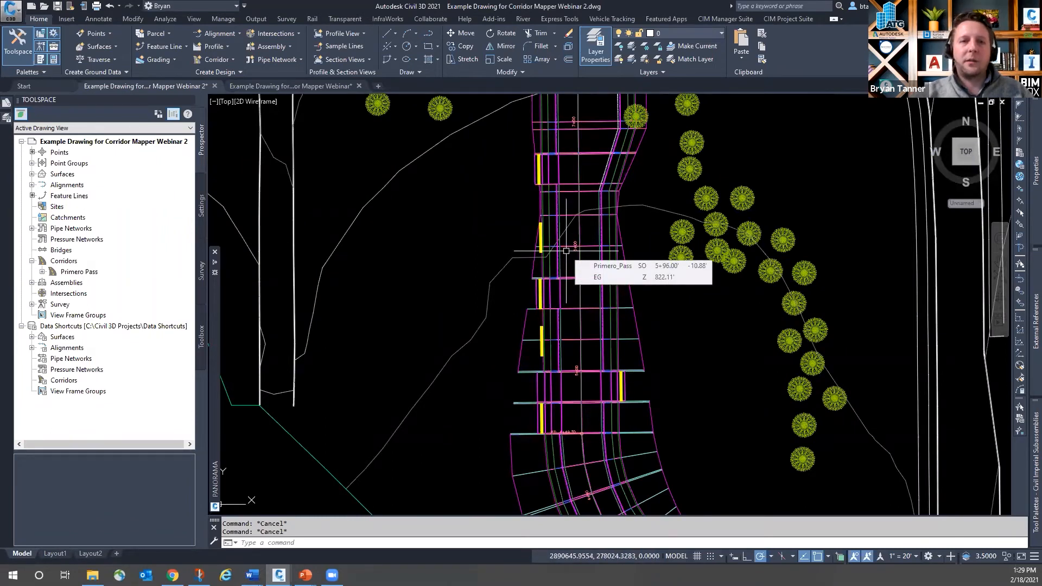
Step: Edit the Primero Pass region's targets and remove all polylines from the Target Found - Drive Lt offset
scroll(566, 250, "up", 2)
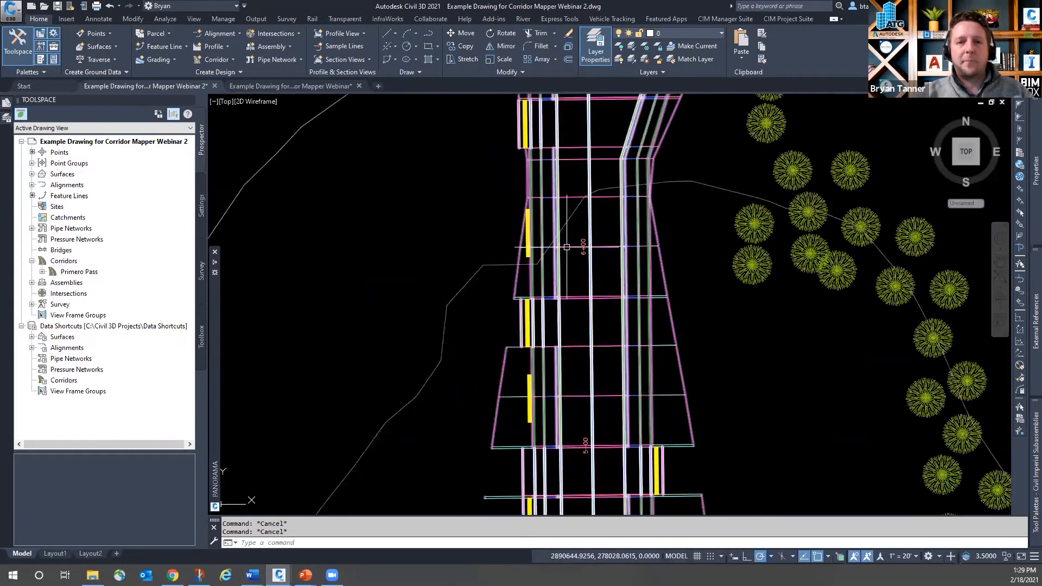
mouse_move(569, 248)
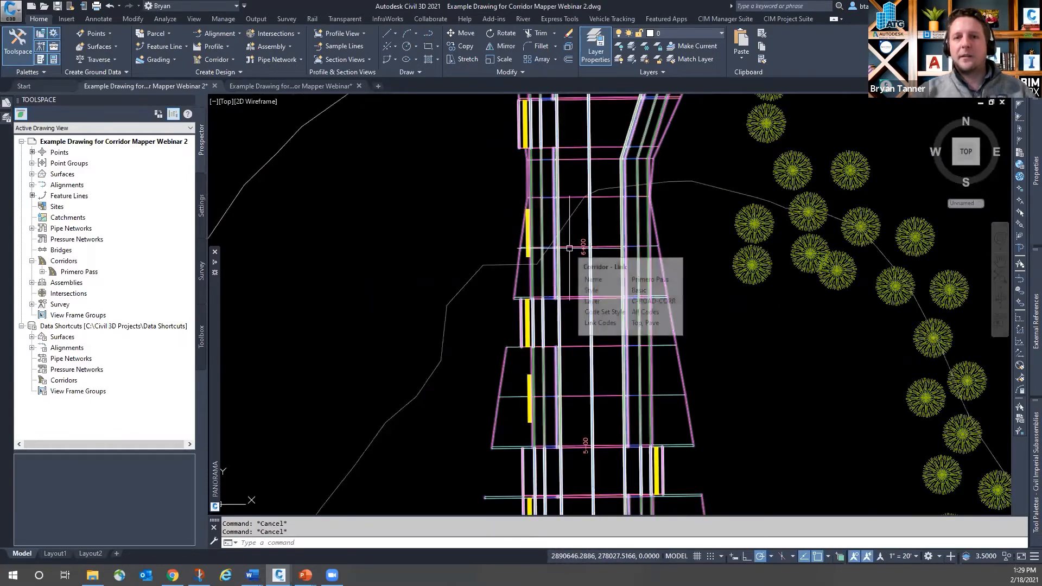
left_click(569, 248)
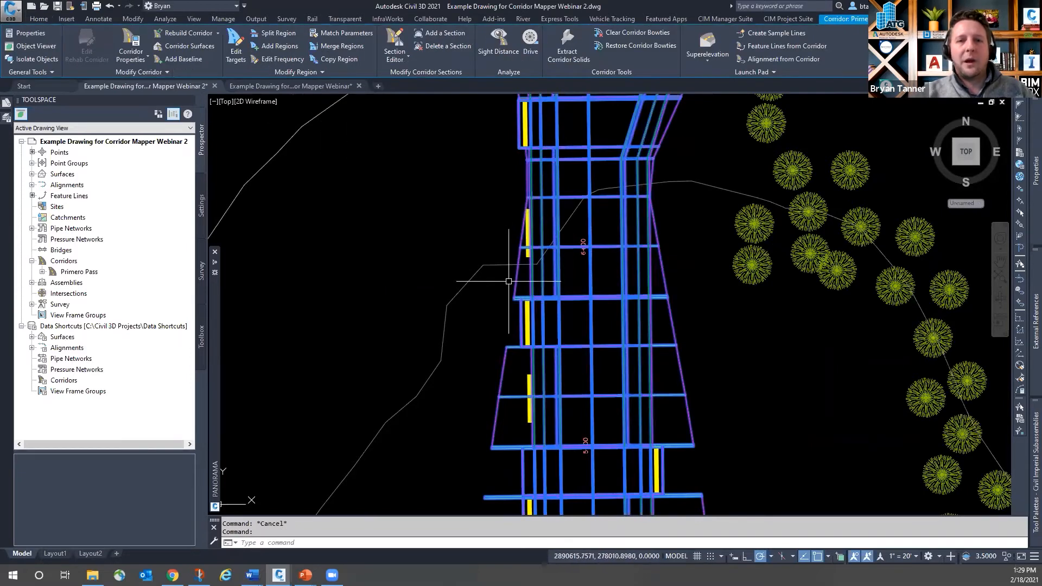
left_click(242, 48)
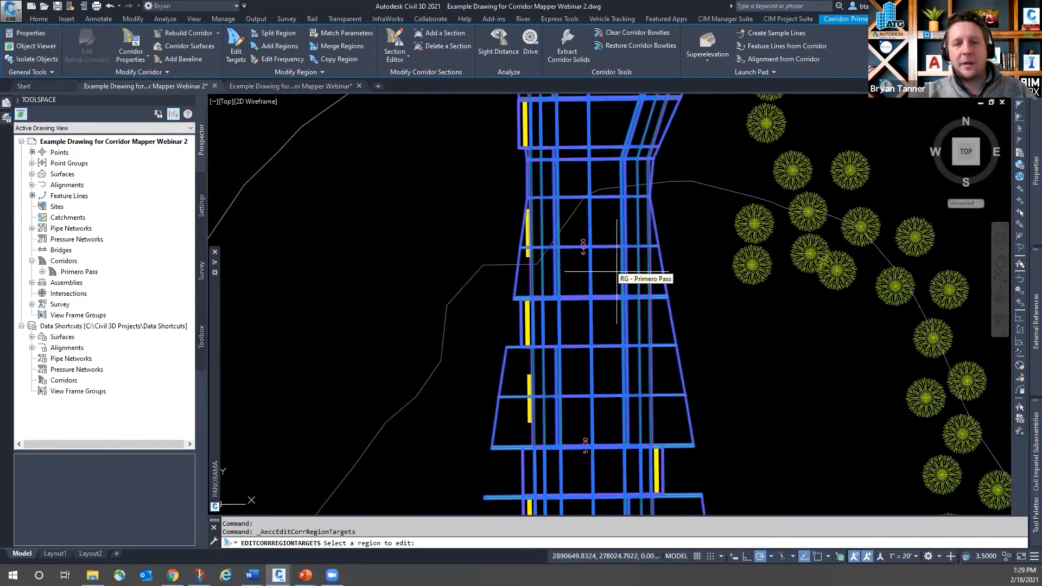
left_click(576, 281)
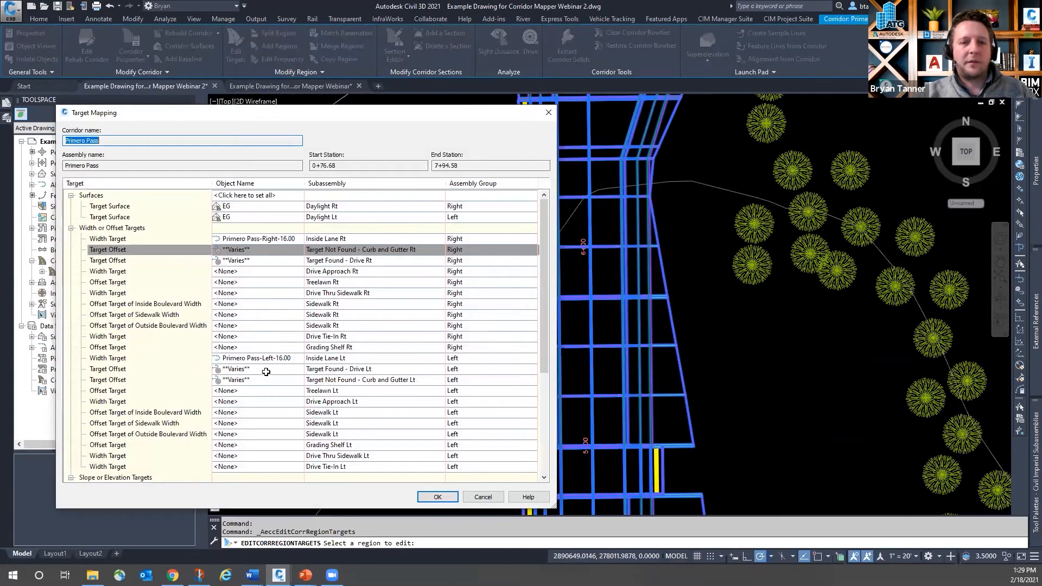
left_click(264, 370)
left_click(221, 320)
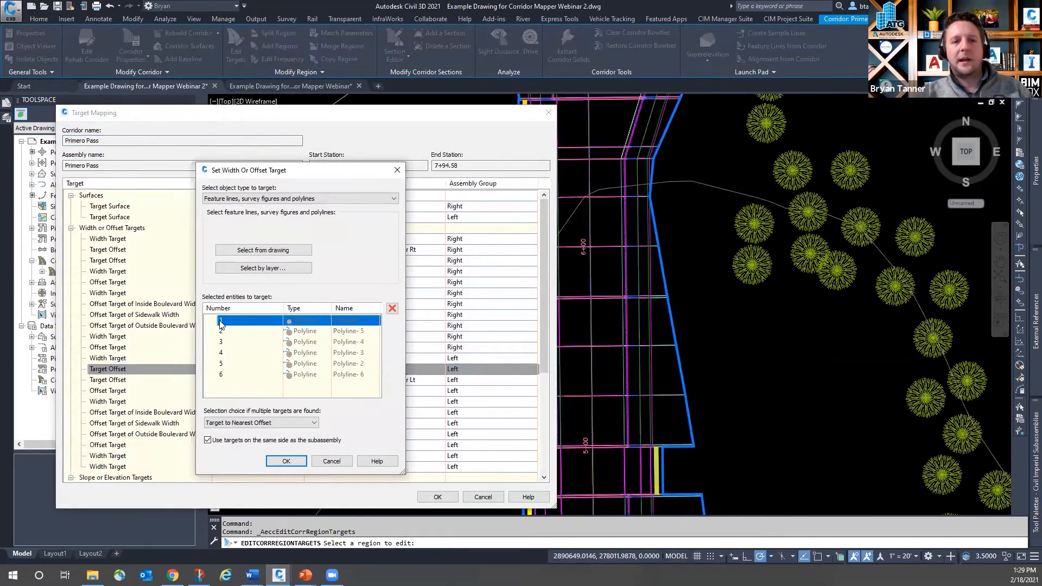
left_click(223, 375, "shift")
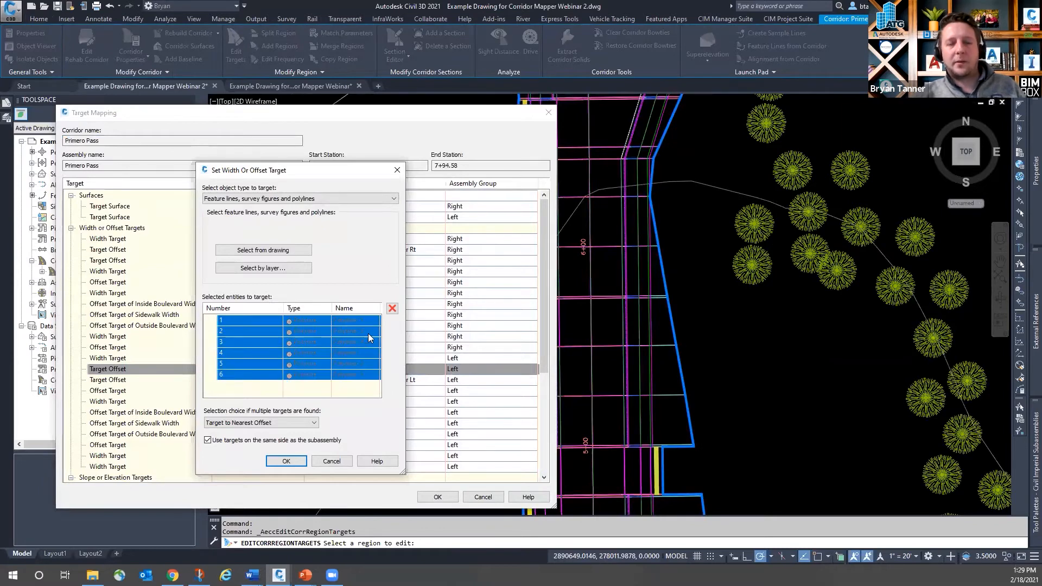
left_click(392, 309)
left_click(286, 460)
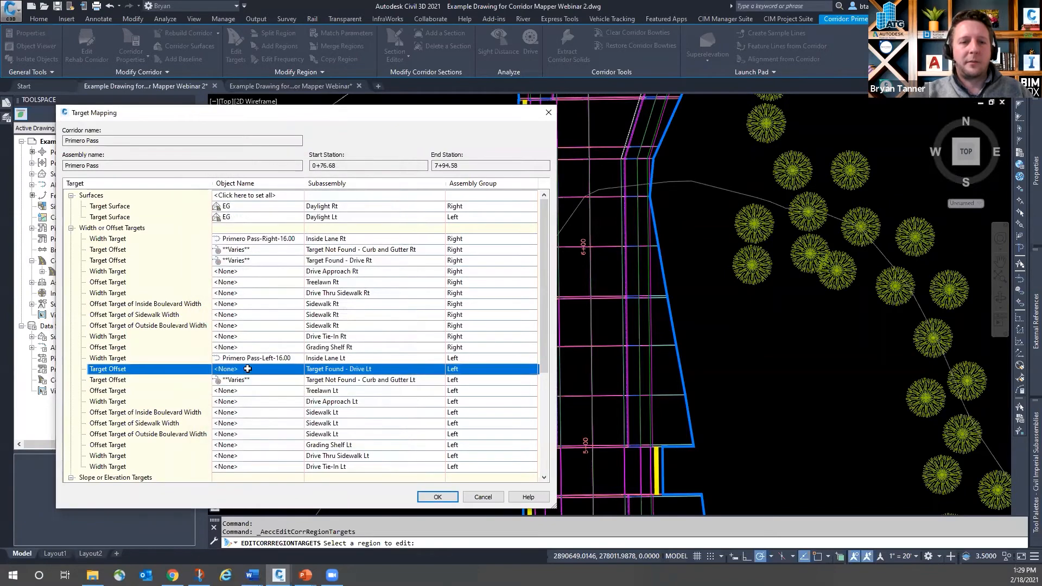
Step: Remove all polylines from the Target Not Found - Curb and Gutter Lt offset target
left_click(249, 381)
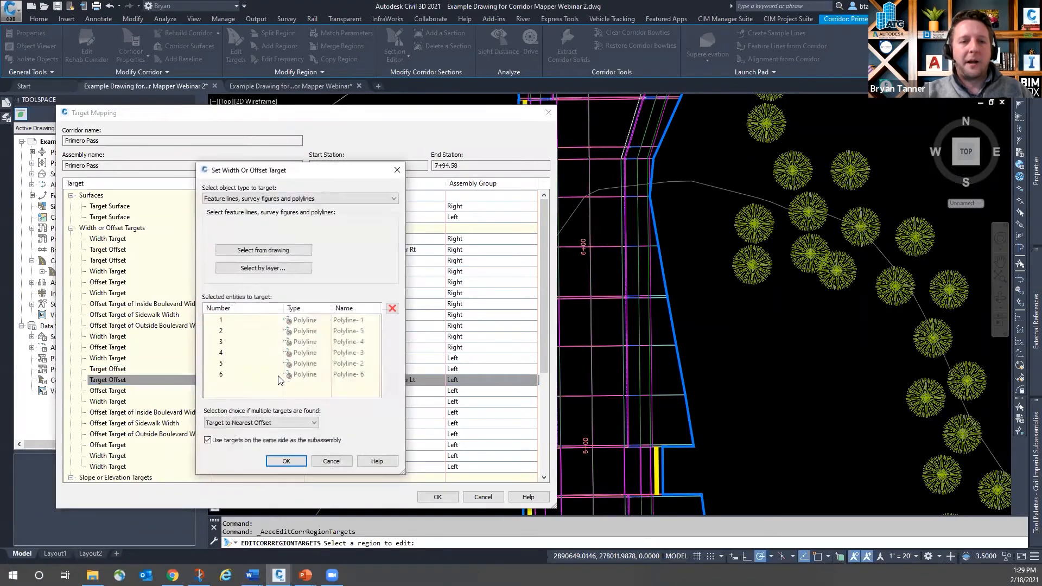
left_click(303, 322)
left_click(308, 376, "shift")
left_click(392, 309)
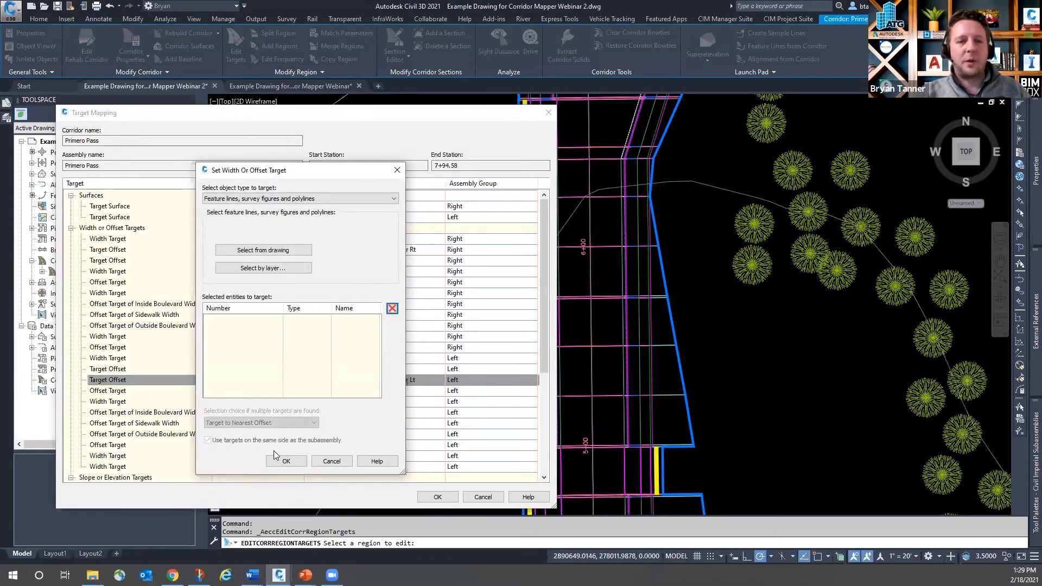
left_click(283, 461)
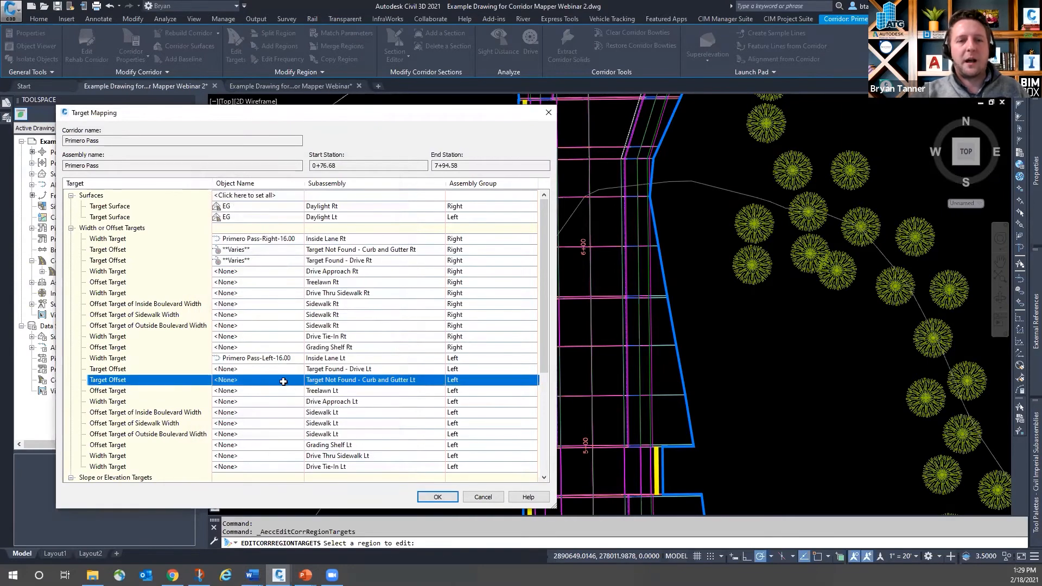
Step: Set the Target Found - Drive Lt offset to the six left driveway polylines selected from the drawing, including the one near station 3+00
left_click(248, 369)
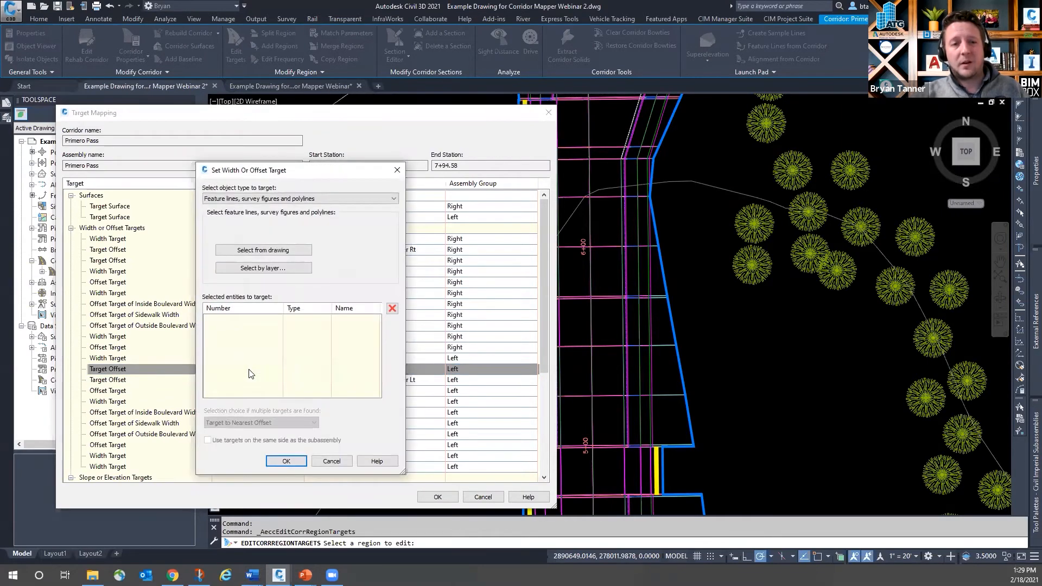
left_click(267, 251)
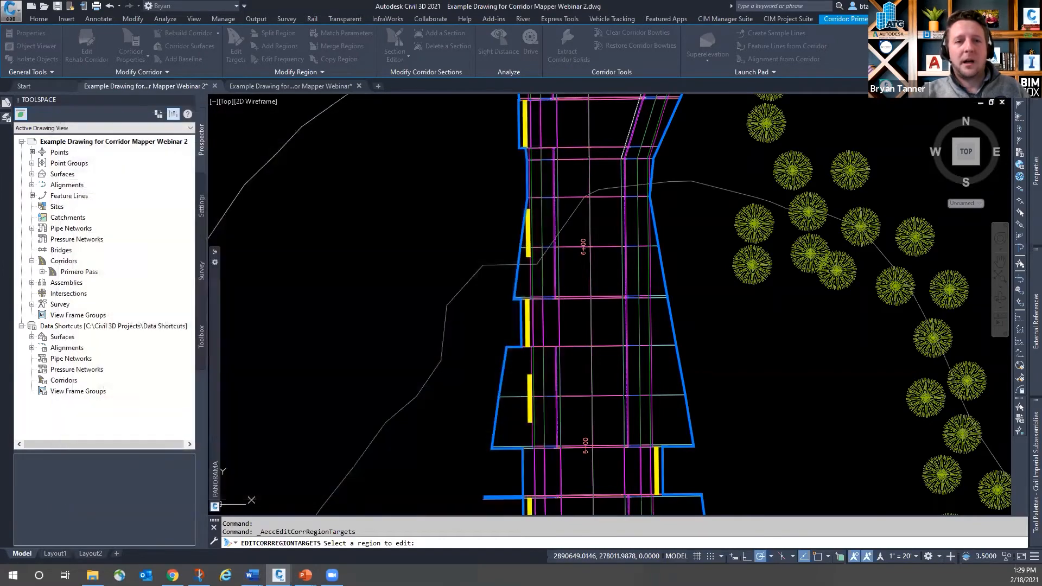
scroll(478, 358, "down", 4)
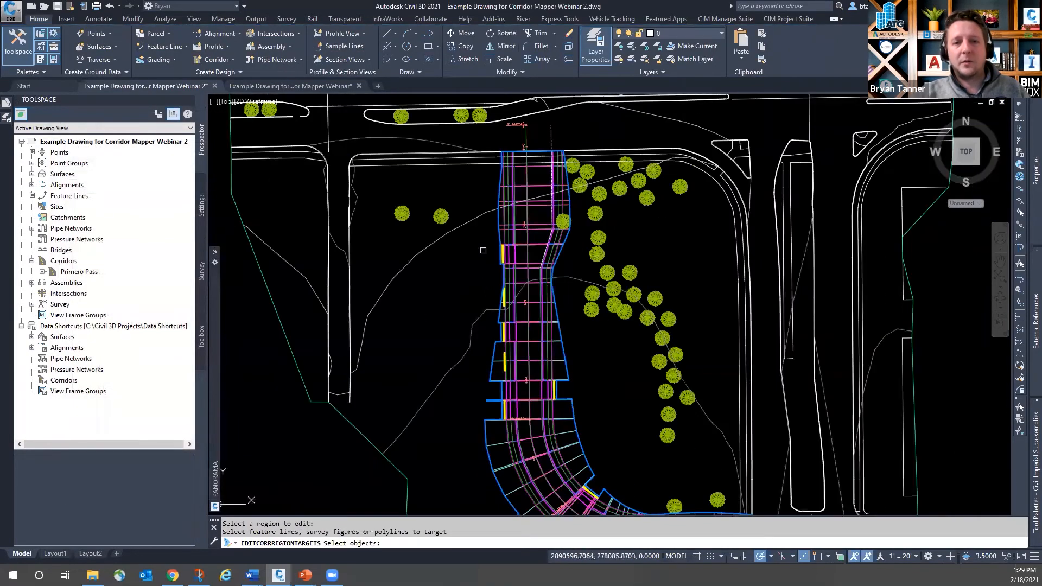
left_click(489, 236)
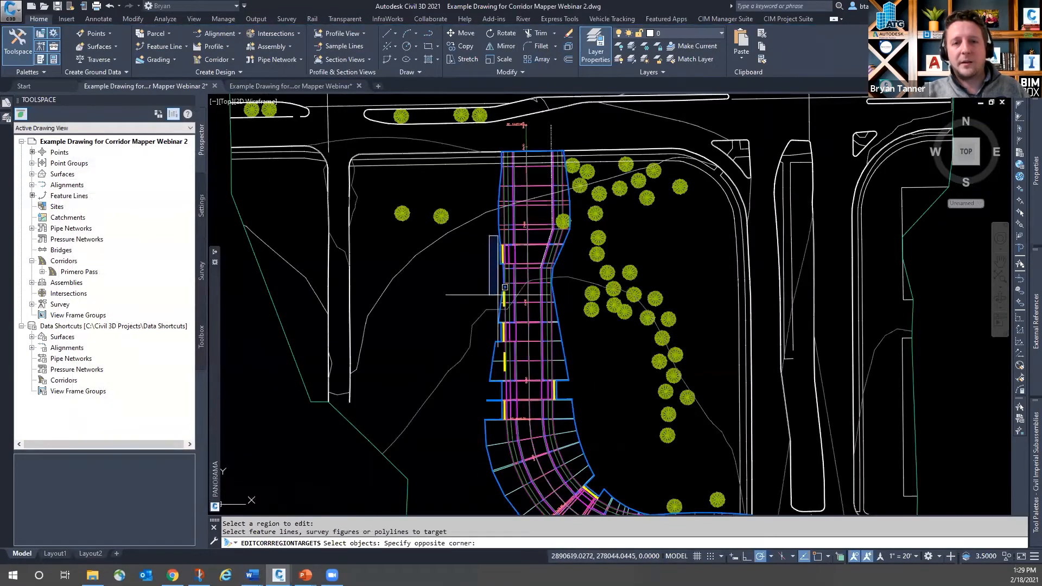
left_click(515, 456)
scroll(474, 320, "up", 5)
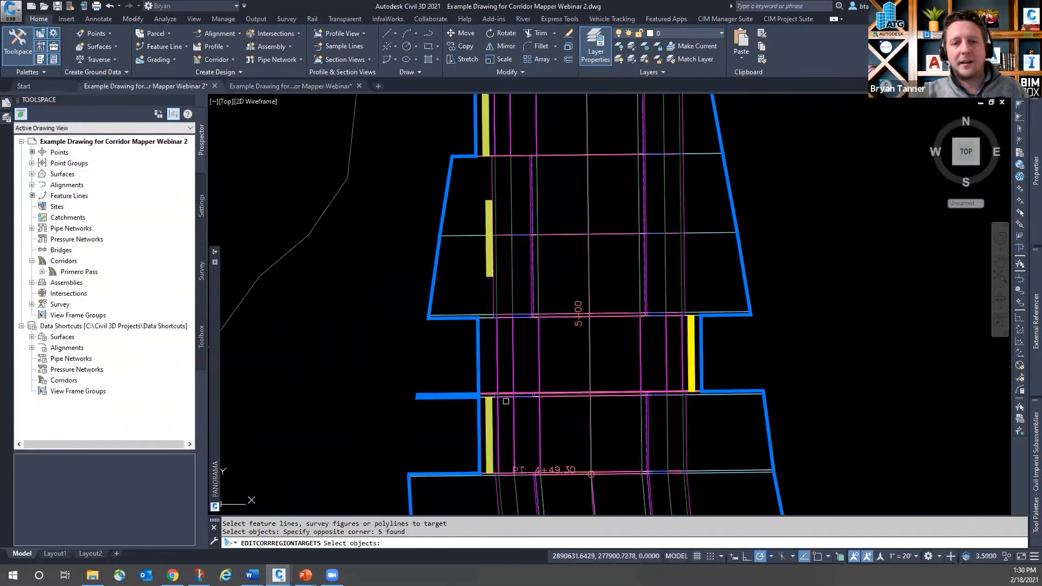
scroll(535, 392, "down", 2)
scroll(534, 392, "down", 1)
scroll(564, 387, "up", 6)
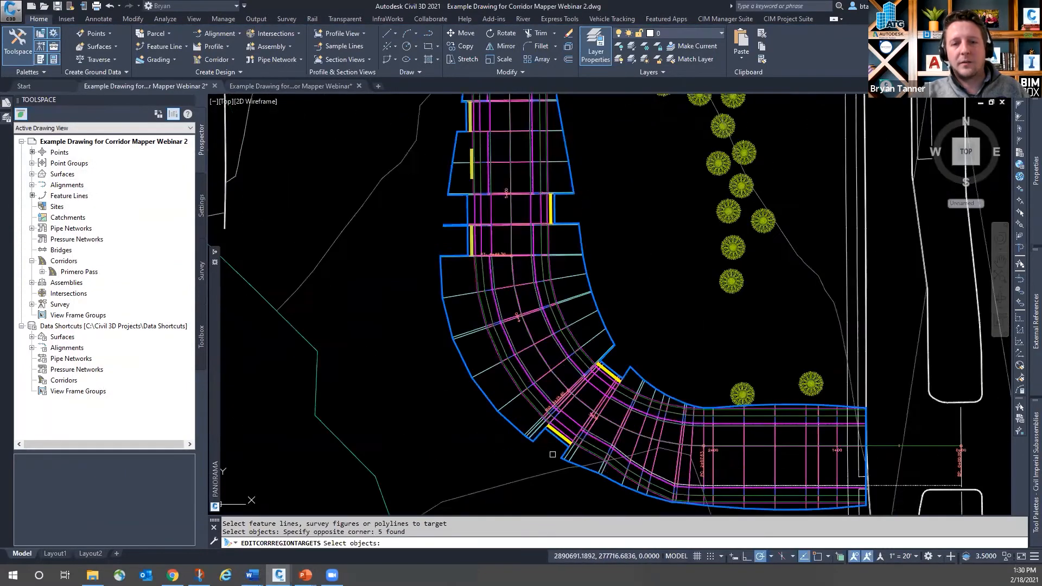
left_click(567, 386)
scroll(567, 386, "down", 5)
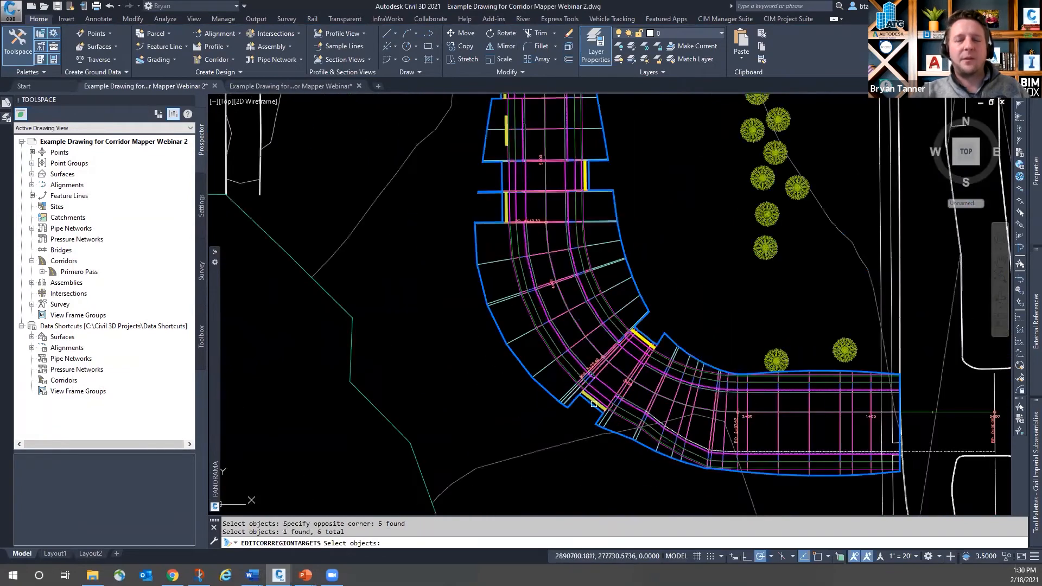
key("Return")
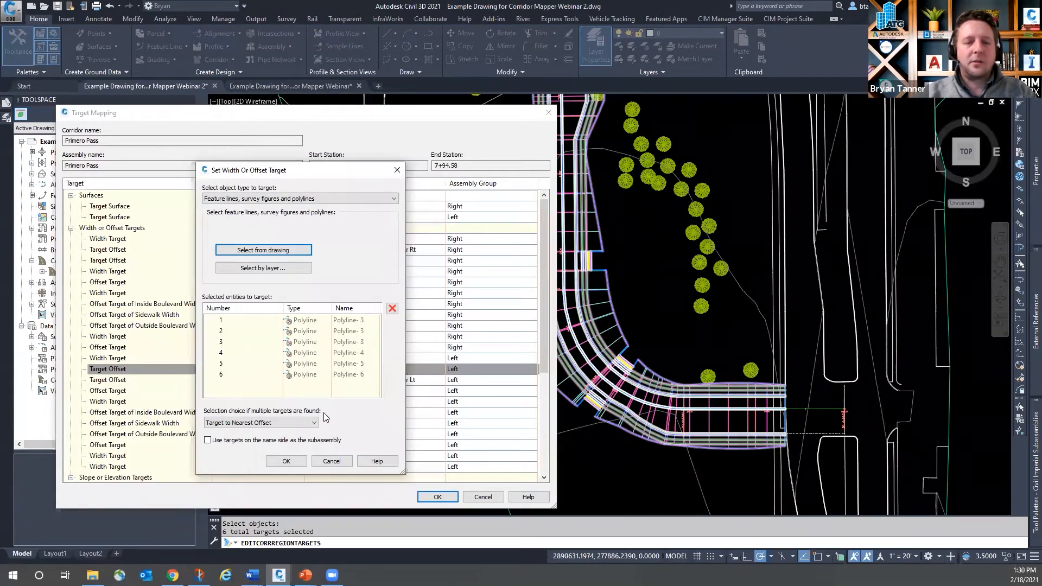
left_click(286, 461)
Step: Select the same six left driveway polylines from the drawing for the Target Not Found - Curb and Gutter Lt offset and apply the target mapping
left_click(259, 381)
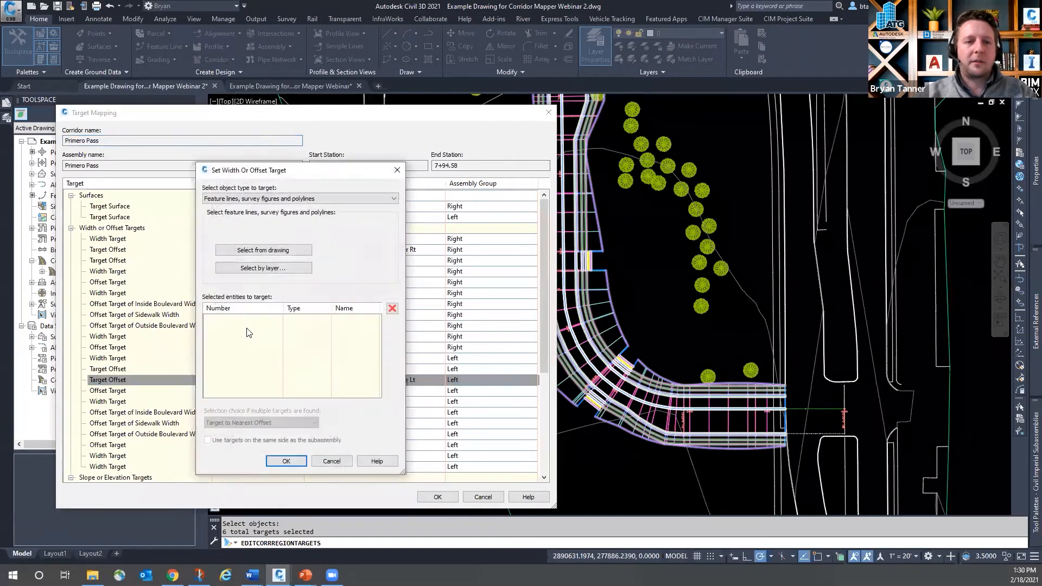
left_click(267, 252)
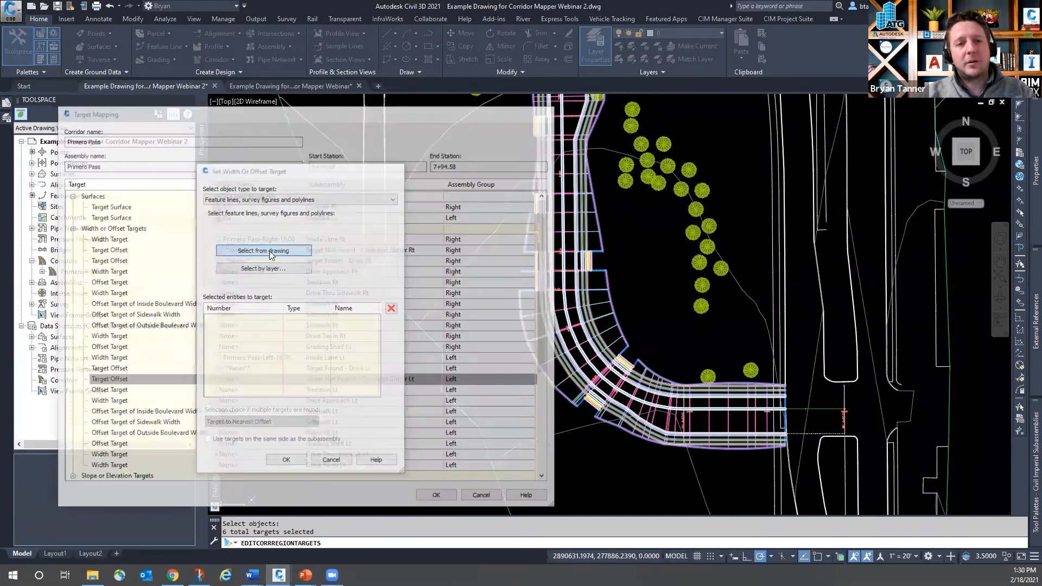
scroll(467, 380, "down", 4)
left_click(494, 215)
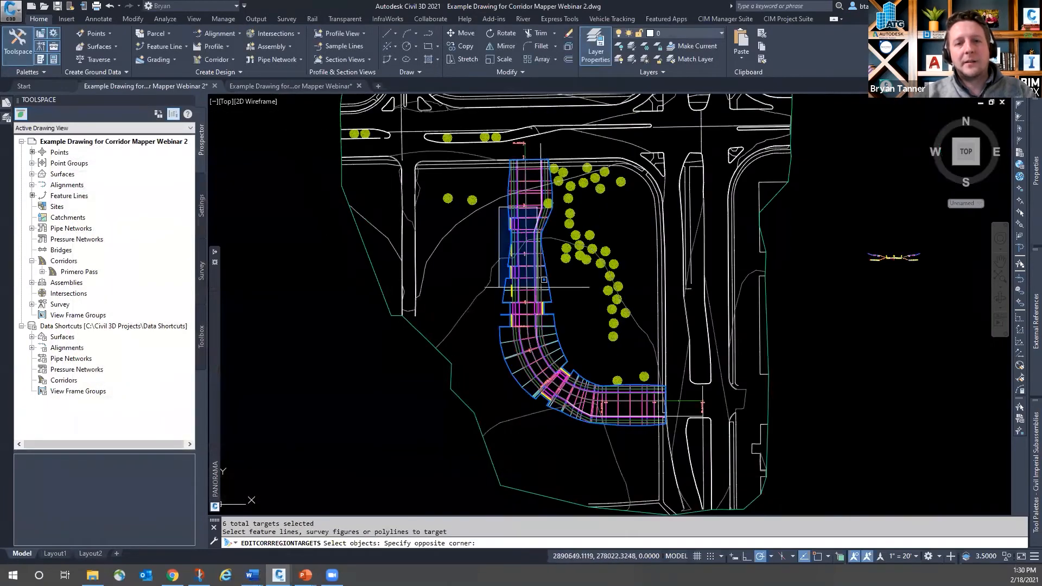
left_click(519, 416)
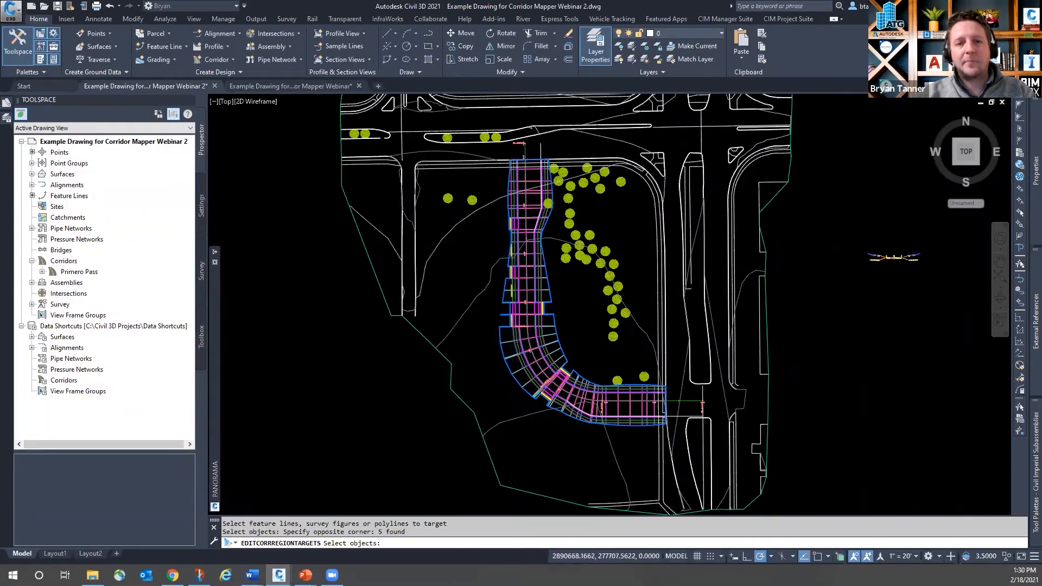
scroll(540, 400, "up", 10)
left_click(619, 336)
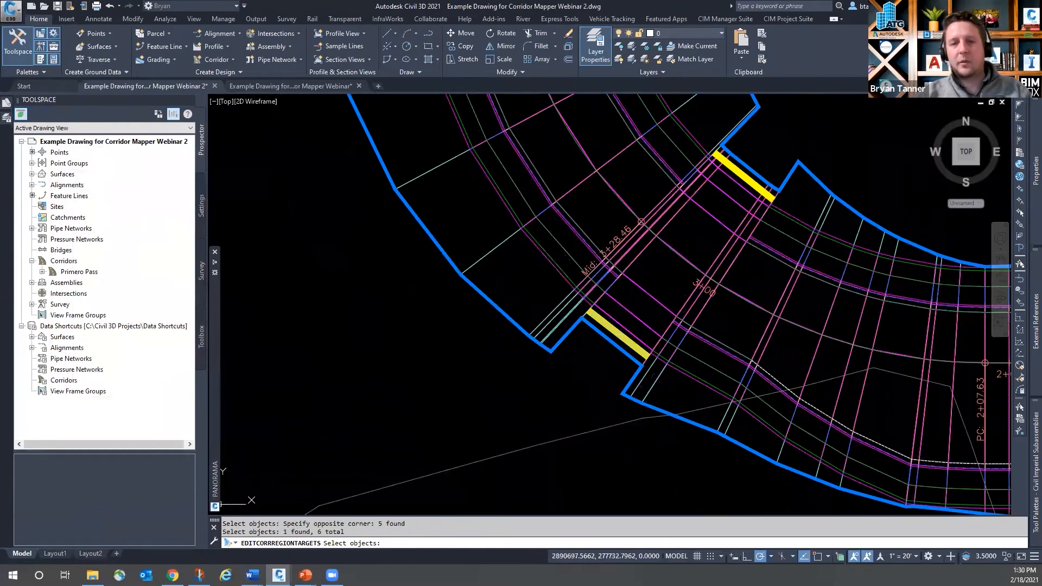
key("Return")
left_click(286, 461)
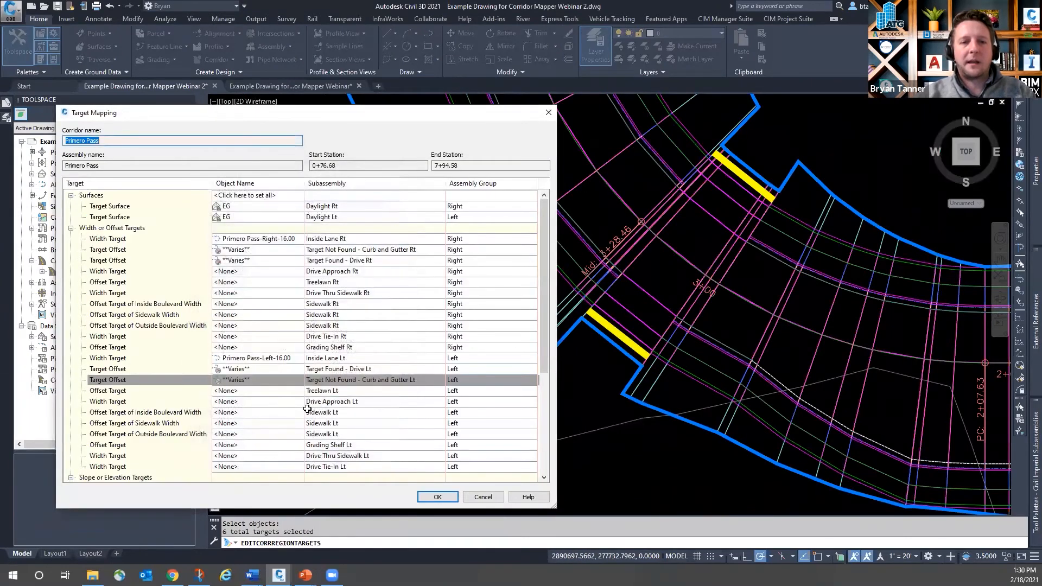
left_click(437, 497)
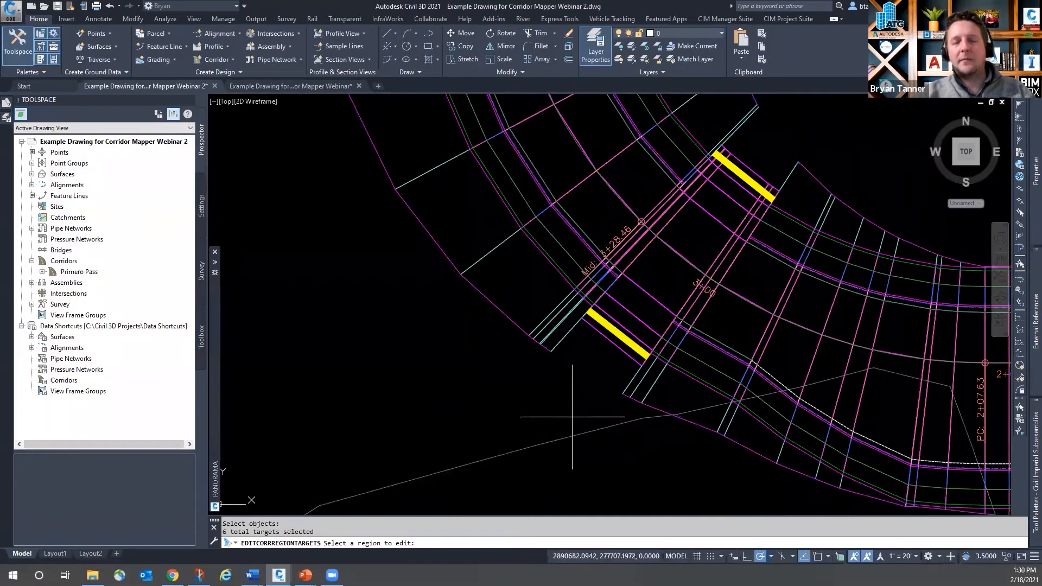
Step: End region target editing and examine the rebuilt corridor at the left driveway polylines, especially the copies between stations 5+00 and 6+00
scroll(598, 429, "down", 6)
scroll(570, 347, "down", 2)
scroll(543, 295, "up", 6)
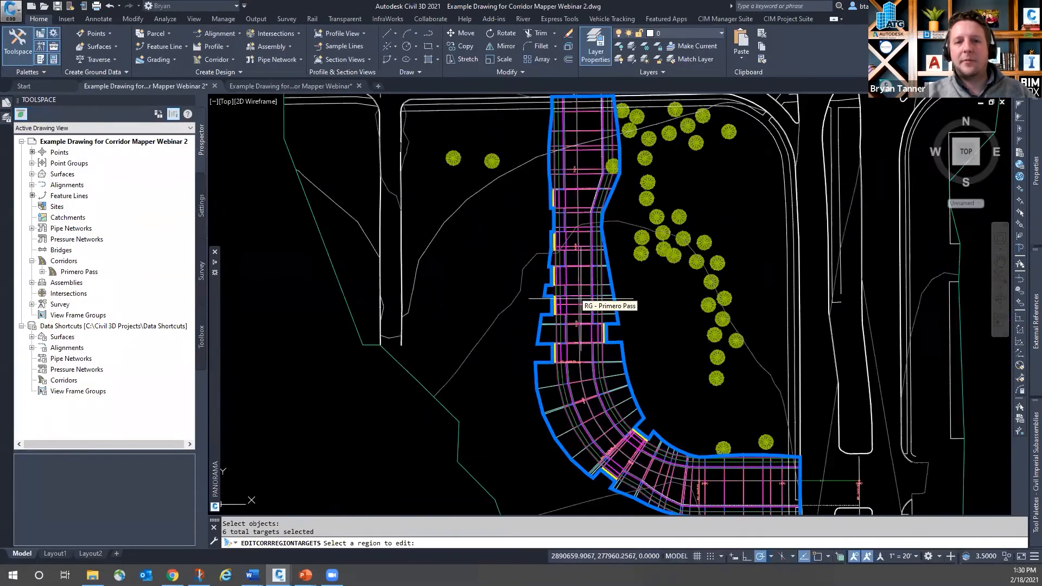
scroll(571, 237, "up", 3)
key("Escape")
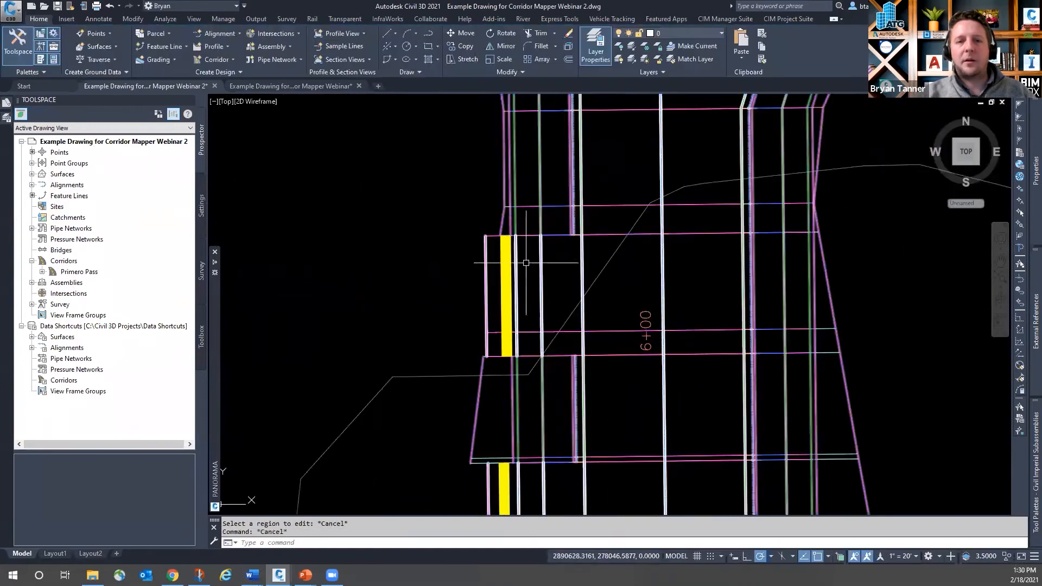
scroll(473, 257, "down", 3)
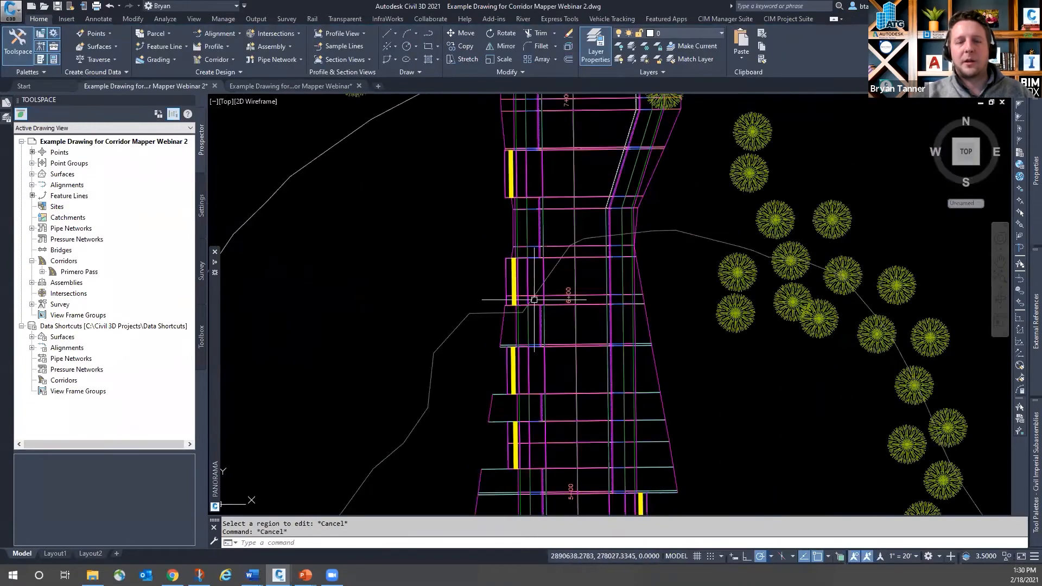
scroll(488, 255, "down", 5)
scroll(597, 345, "up", 3)
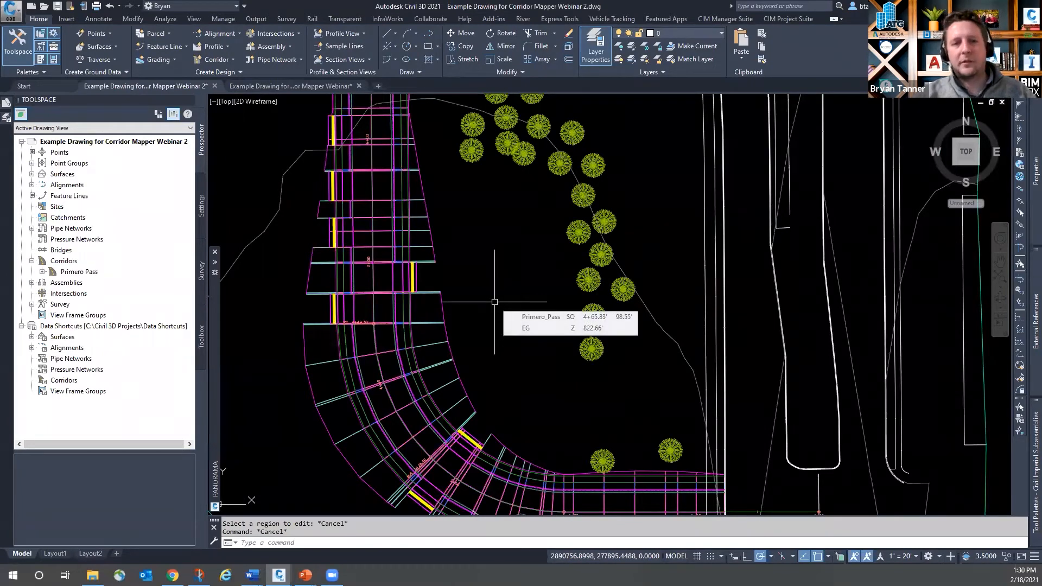
scroll(504, 287, "down", 2)
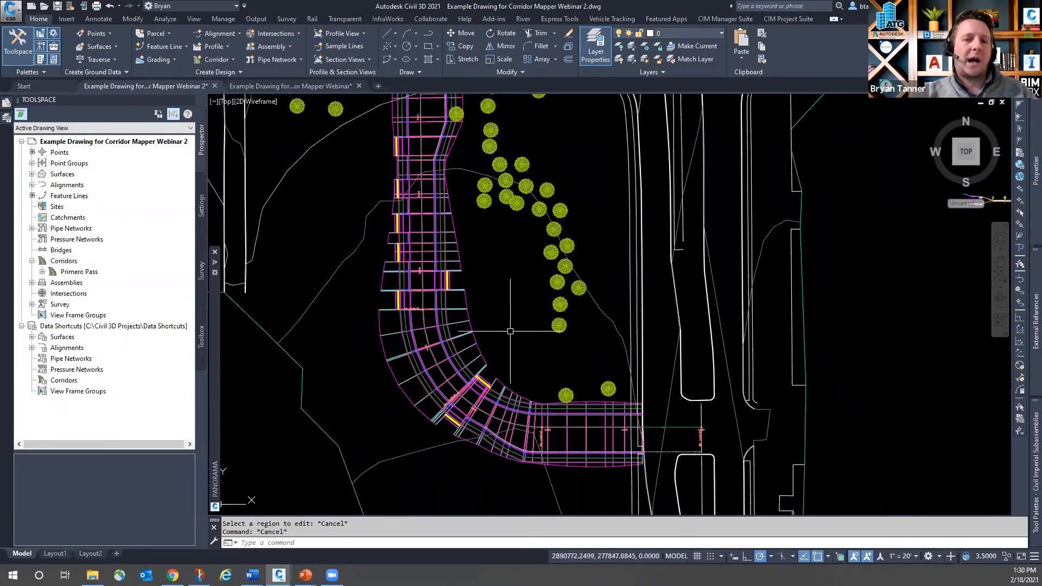
Step: Examine the yellow driveway target polylines on both sides of the corridor's curve near station 3+00
scroll(451, 419, "up", 3)
mouse_move(440, 421)
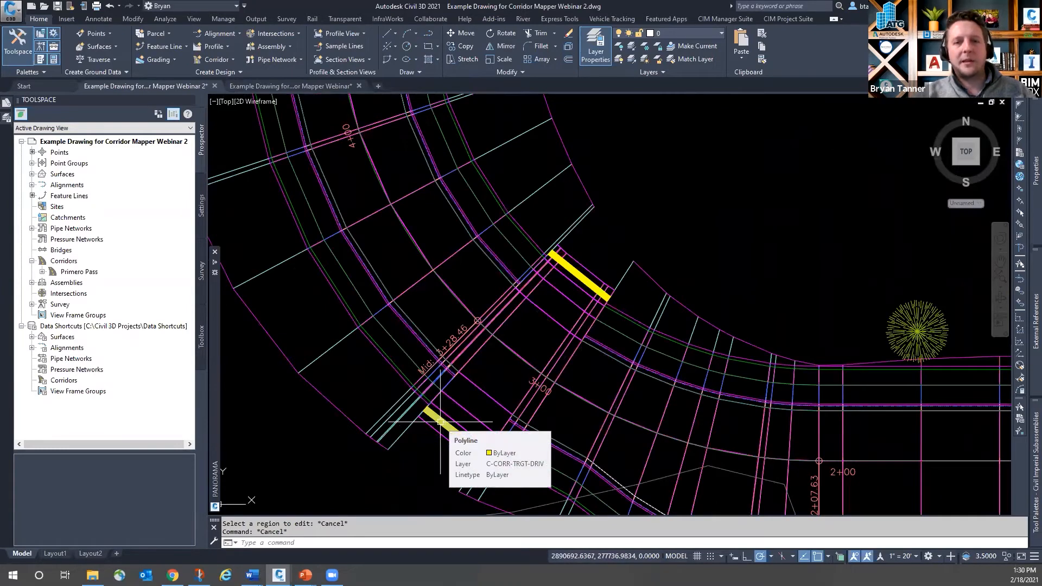
mouse_move(583, 271)
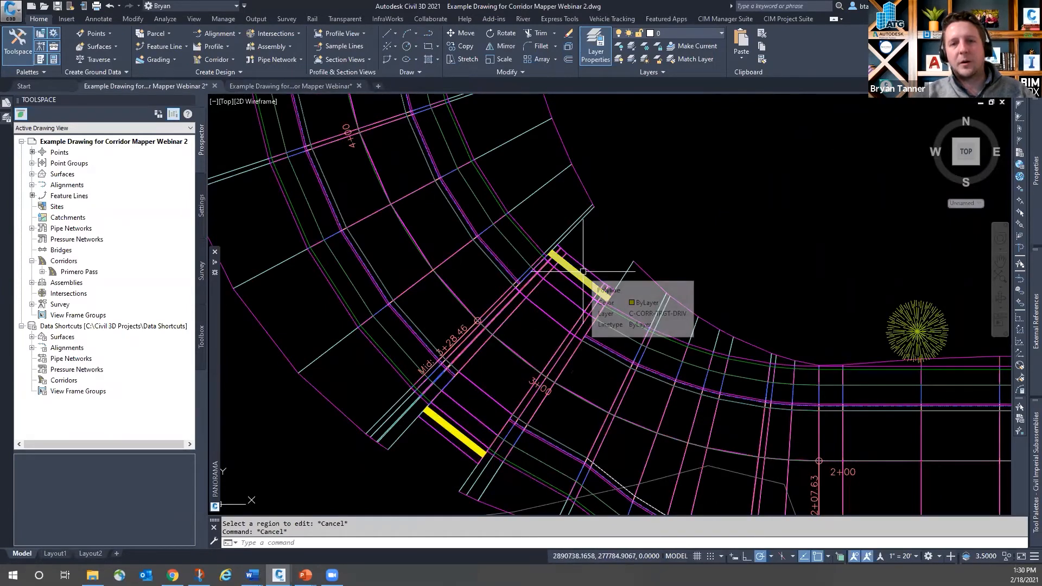
scroll(573, 383, "down", 5)
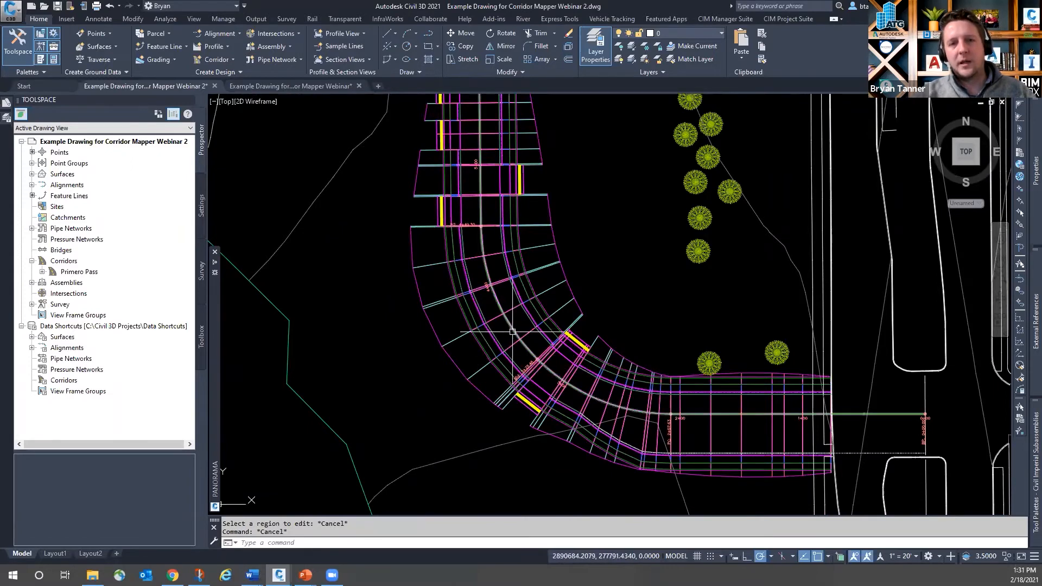
mouse_move(506, 319)
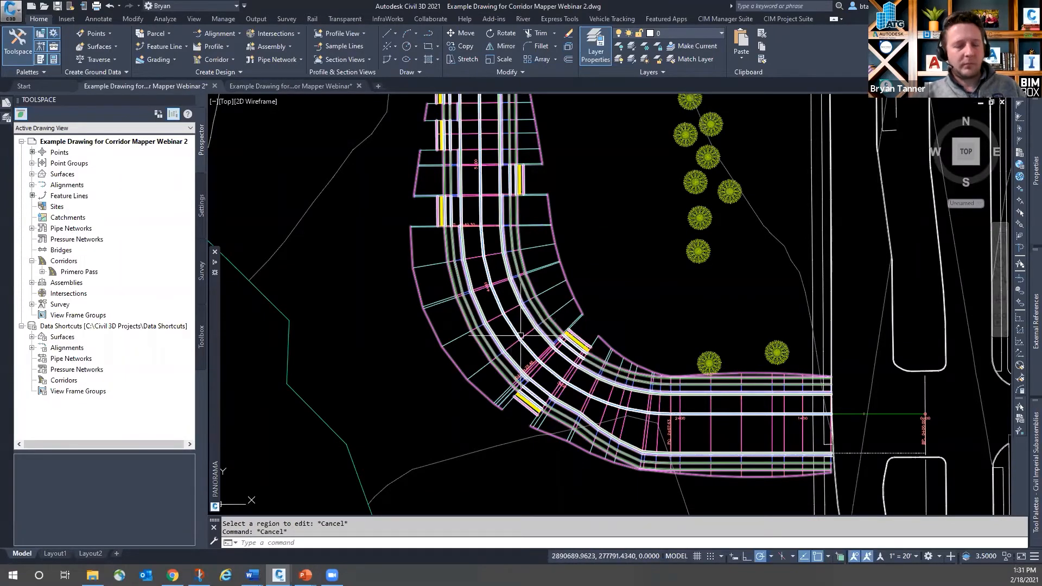
scroll(511, 308, "down", 2)
scroll(458, 171, "down", 1)
scroll(459, 170, "up", 2)
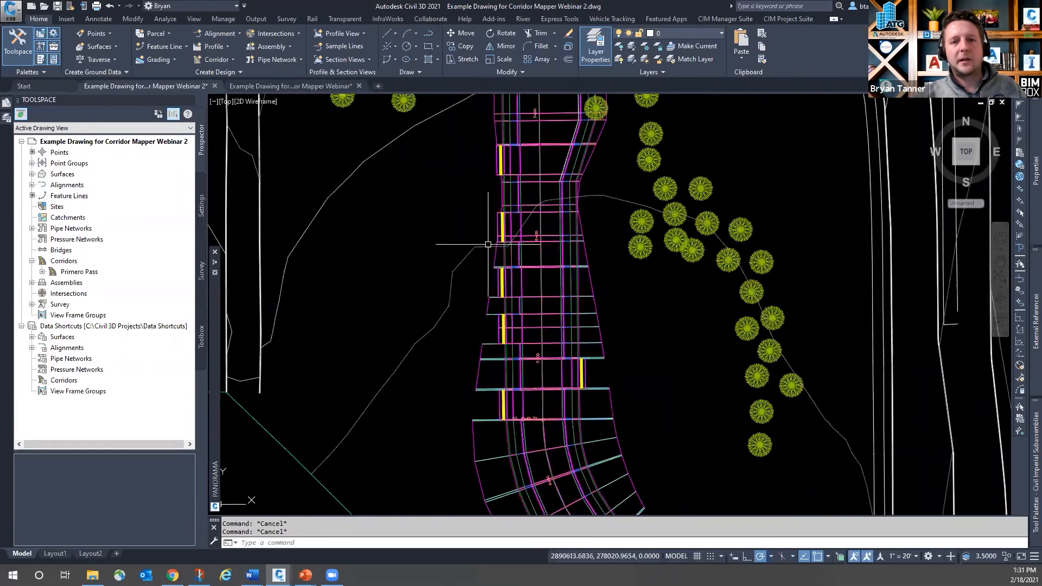
Step: Erase the two driveway target polylines on the corridor's left side, one just north of station 5+00 and one near 6+00
scroll(505, 282, "up", 2)
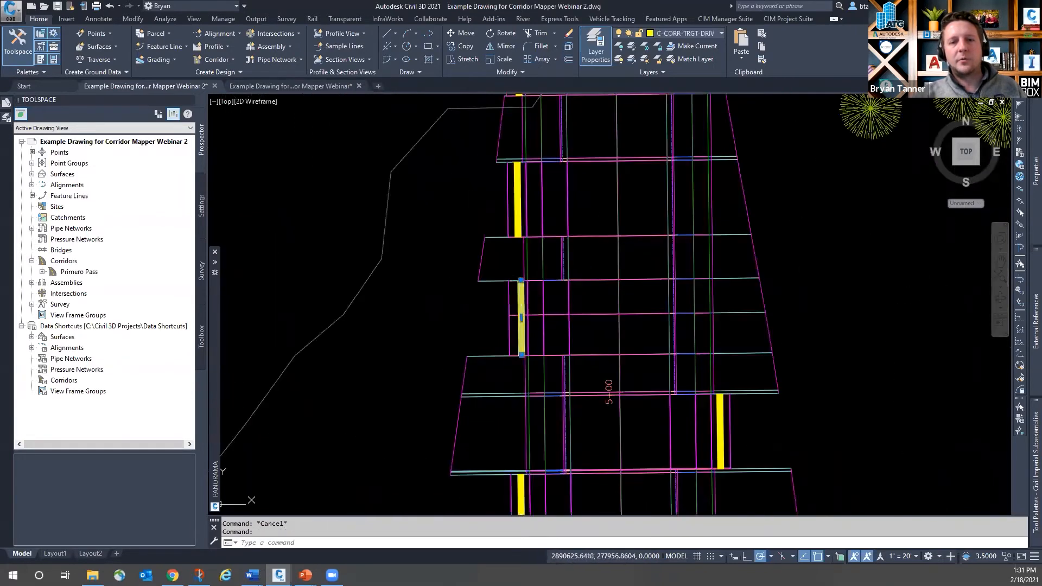
scroll(518, 268, "down", 2)
scroll(519, 268, "up", 1)
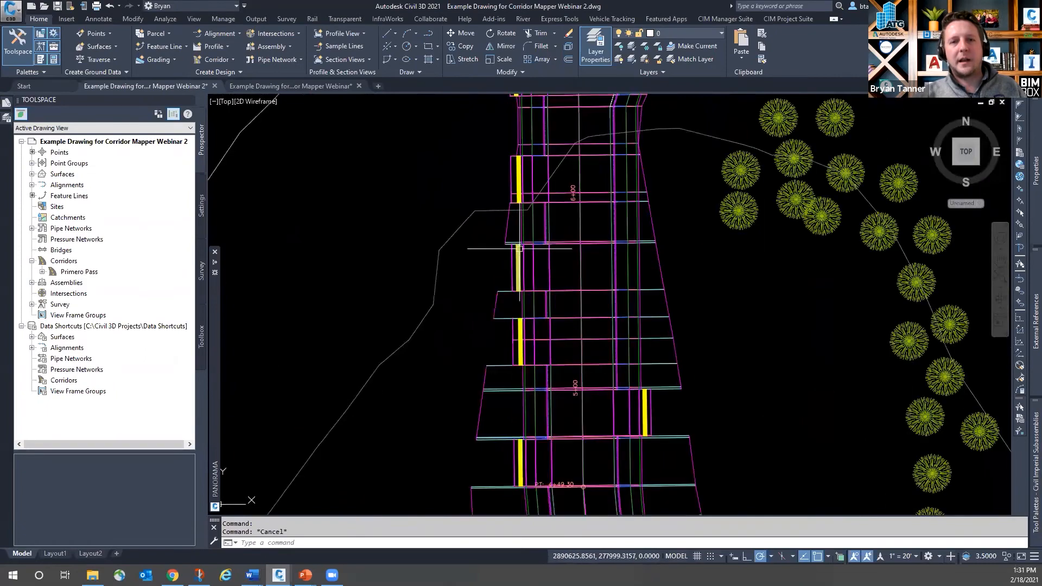
scroll(516, 239, "down", 3)
scroll(517, 224, "down", 1)
scroll(516, 234, "up", 6)
left_click(517, 334)
scroll(480, 233, "down", 5)
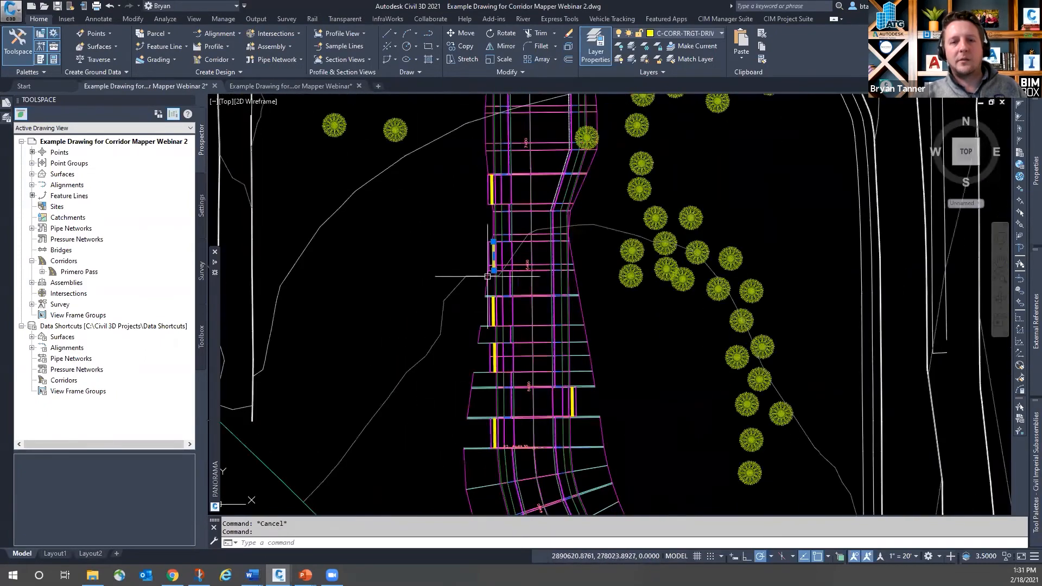
scroll(436, 311, "up", 8)
scroll(436, 311, "down", 6)
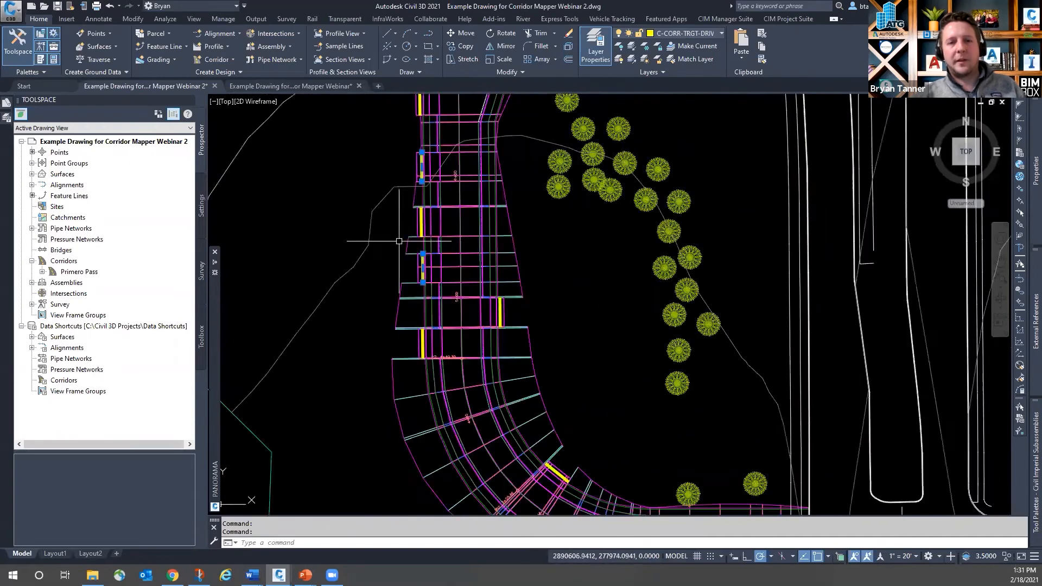
key("Delete")
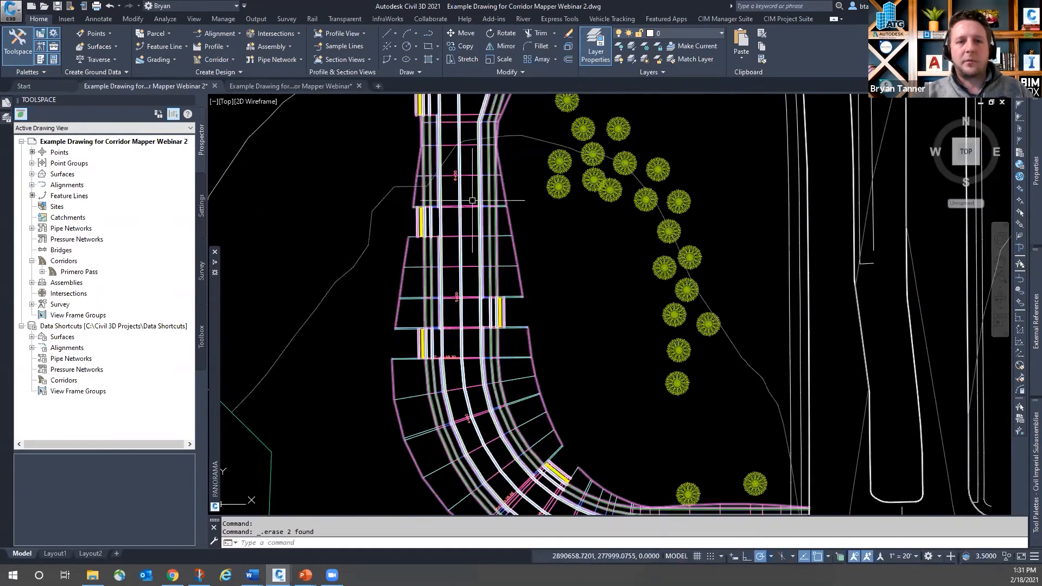
Step: Stretch the north end of the left driveway target polyline near station 4+49.30 straight north by about 24.8 to near station 5+00
scroll(517, 184, "down", 2)
scroll(510, 386, "up", 4)
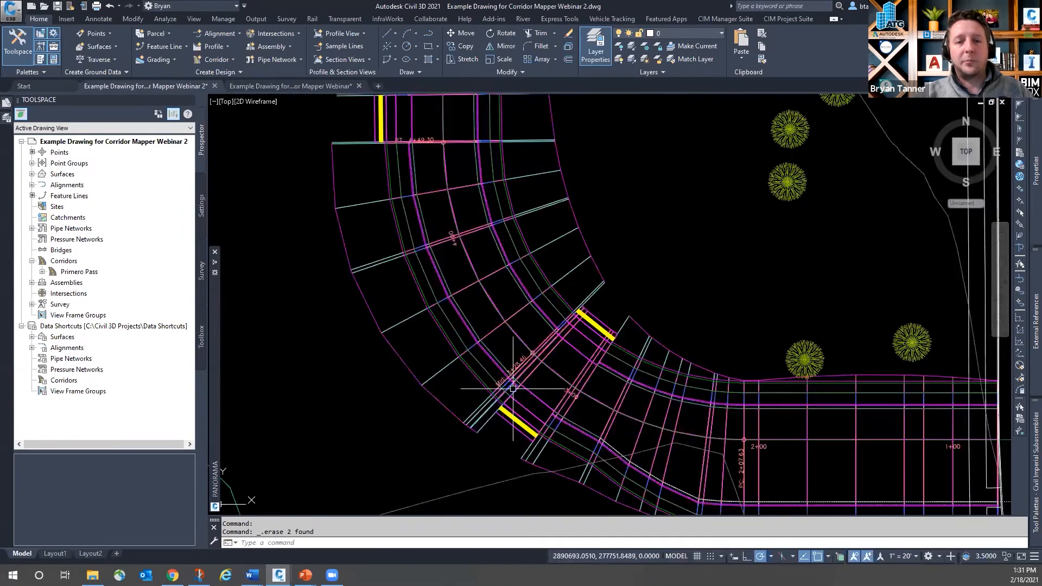
scroll(510, 387, "down", 3)
scroll(420, 191, "up", 5)
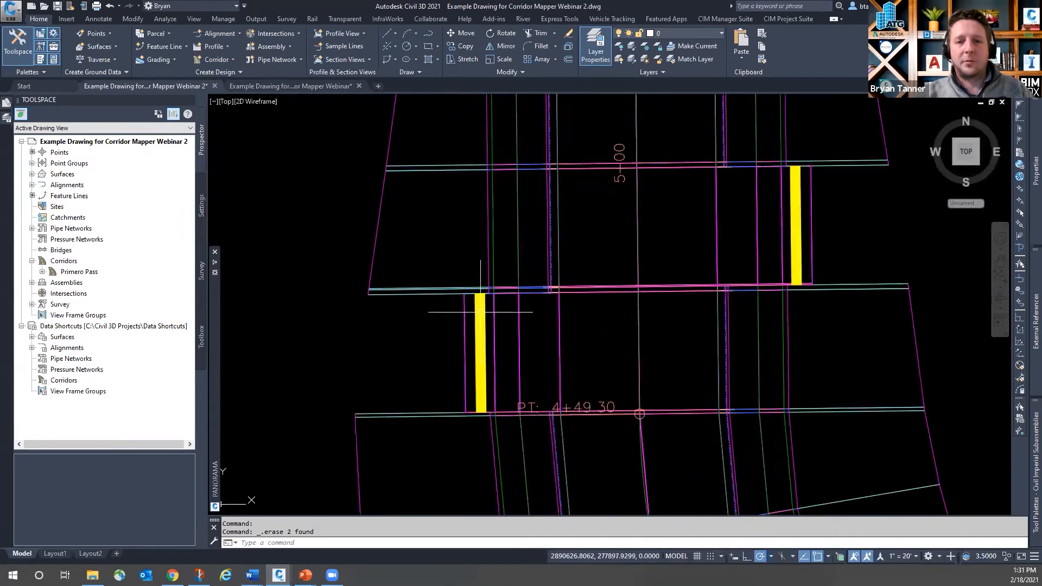
left_click(481, 298)
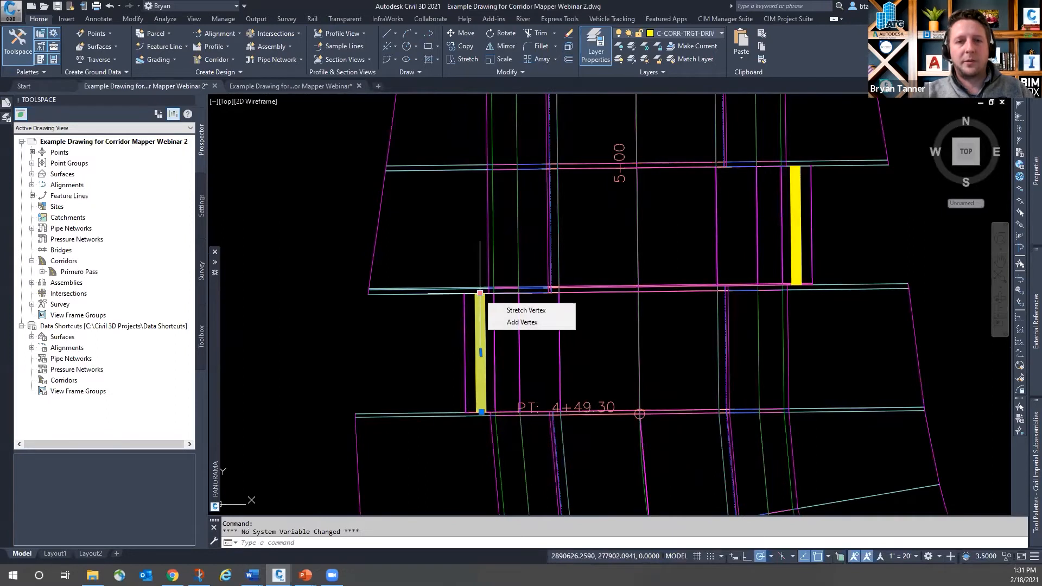
left_click(480, 293)
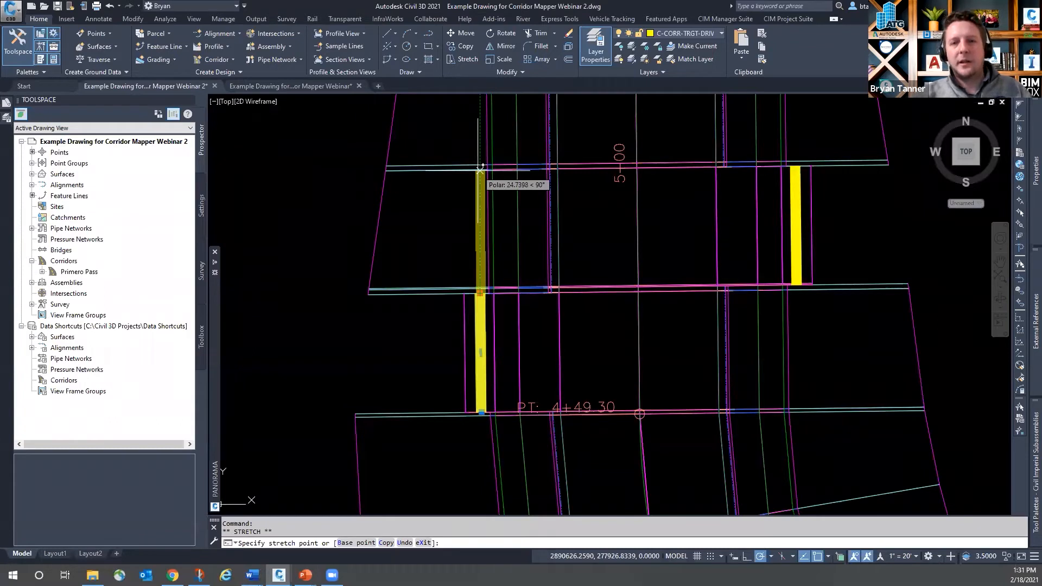
scroll(481, 167, "up", 2)
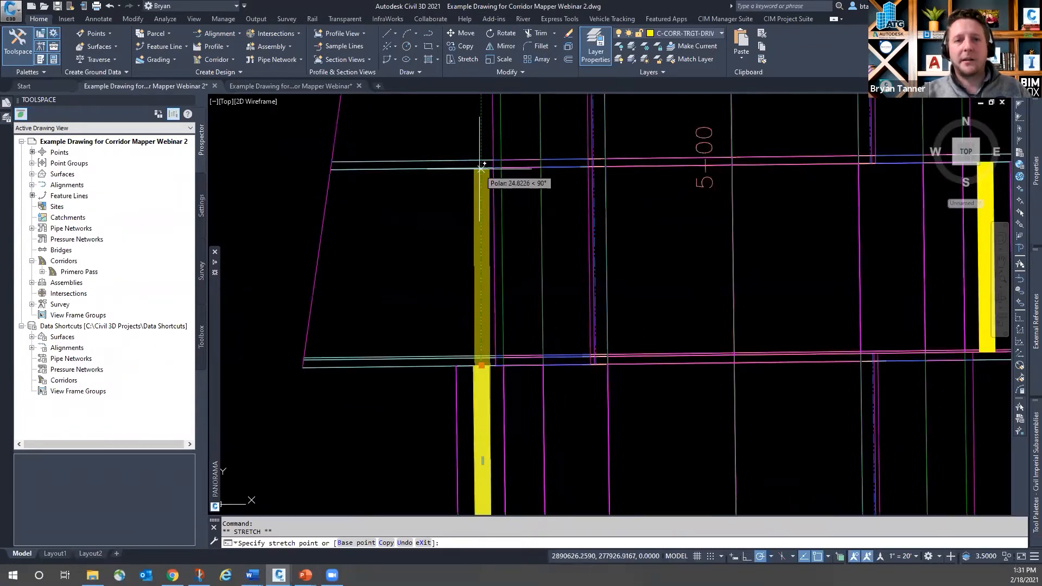
left_click(481, 166)
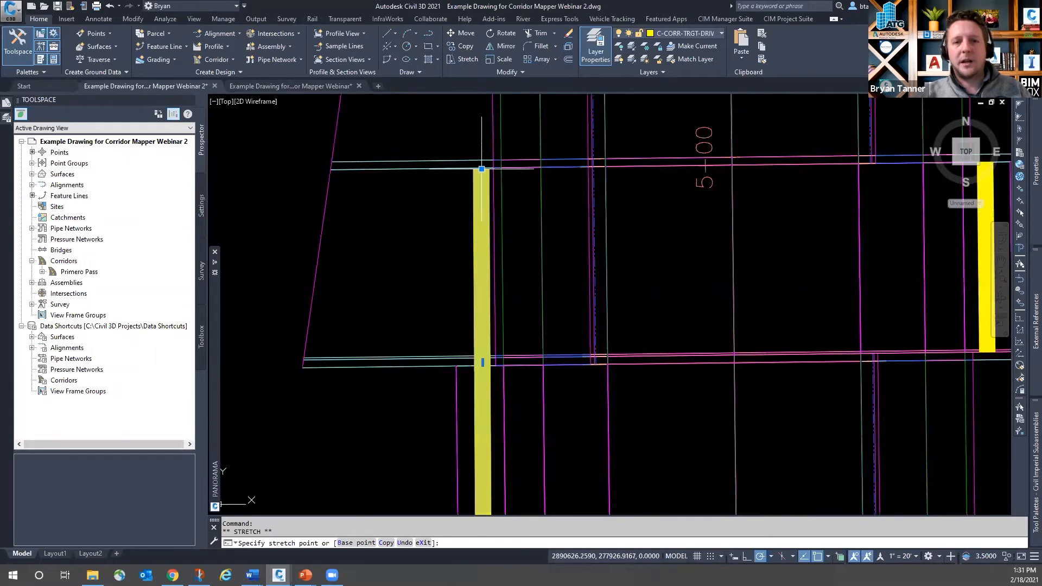
scroll(539, 191, "down", 2)
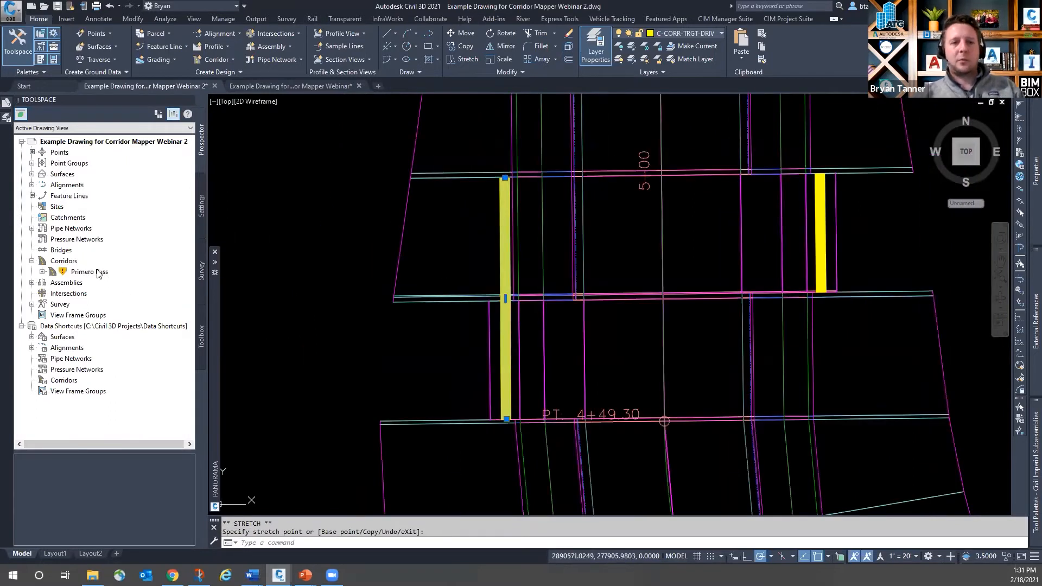
Step: Rebuild the Primero Pass corridor and check the widened left driveway between stations 4+49.30 and 5+00
right_click(98, 272)
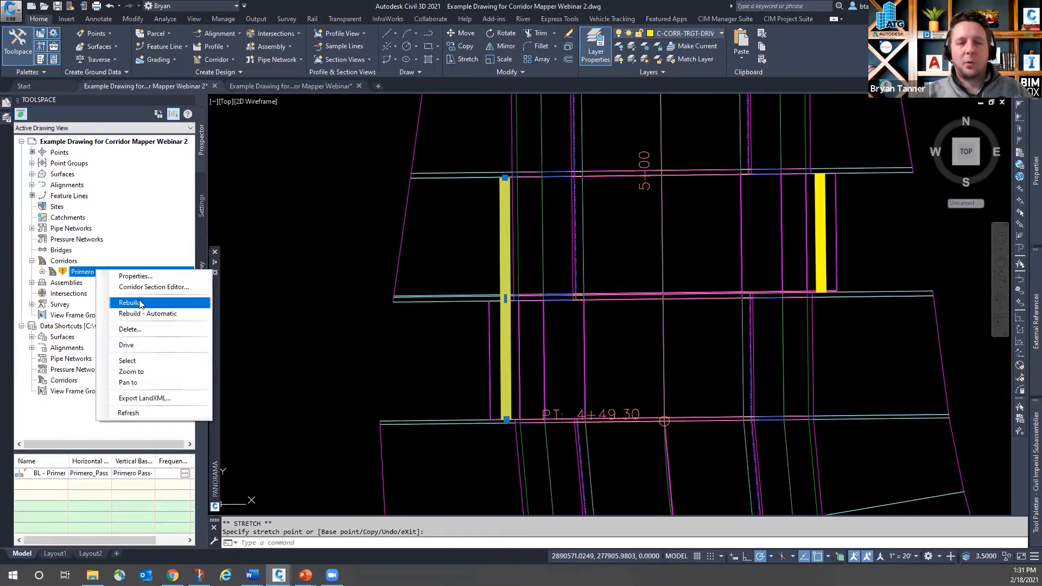
left_click(130, 303)
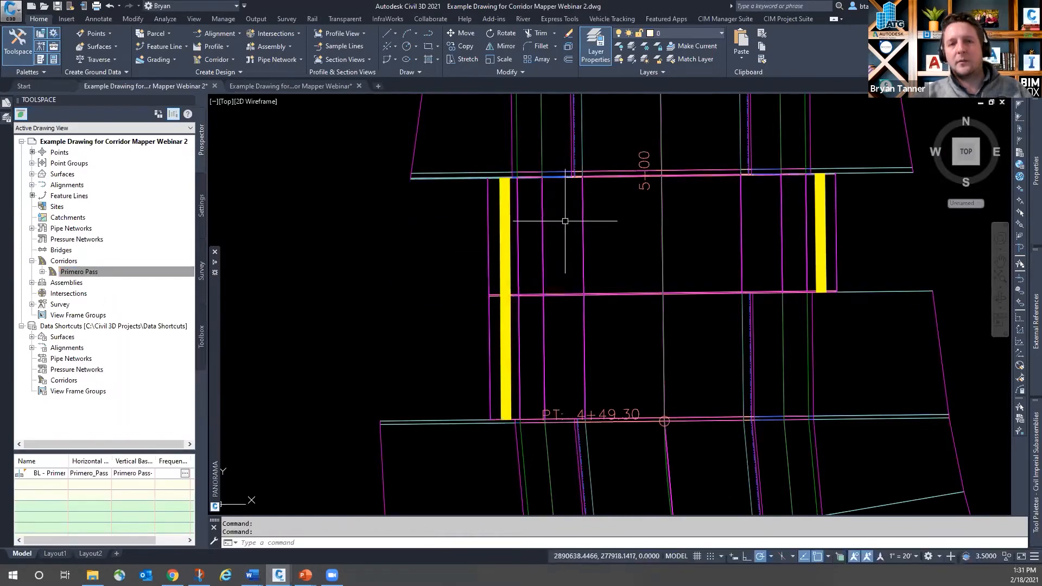
scroll(577, 244, "down", 2)
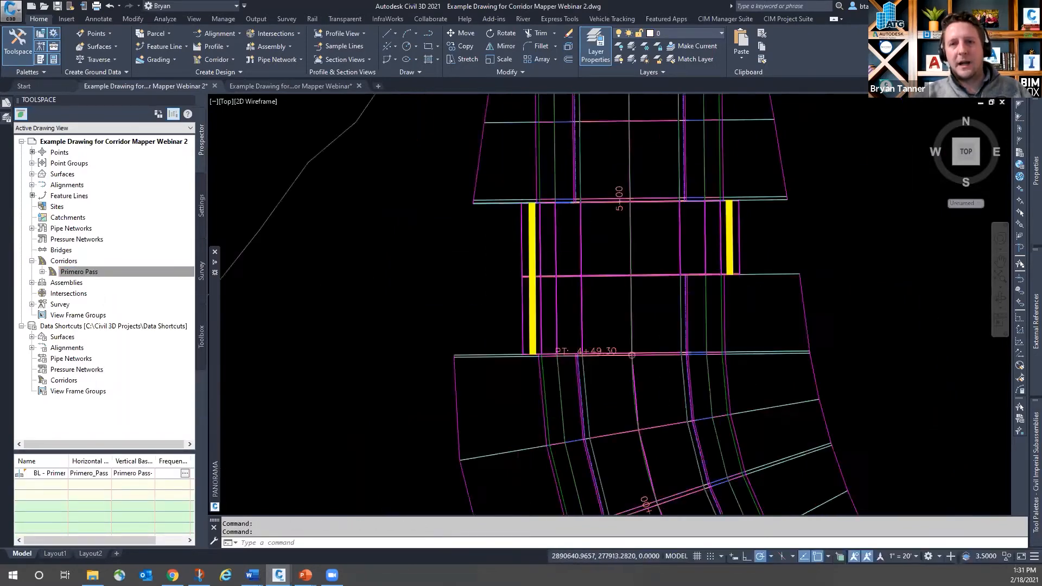
scroll(578, 243, "down", 2)
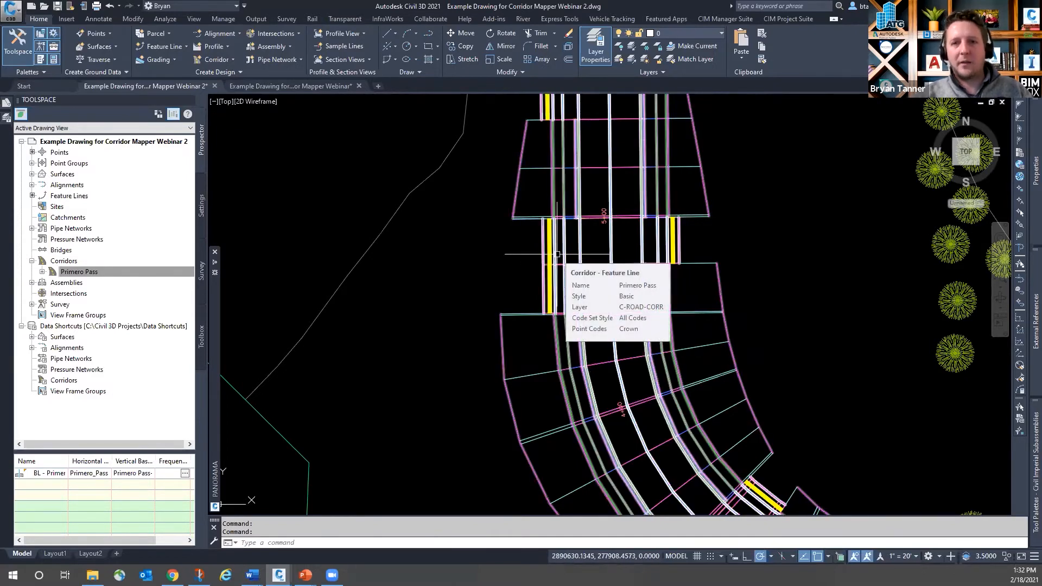
scroll(535, 246, "down", 2)
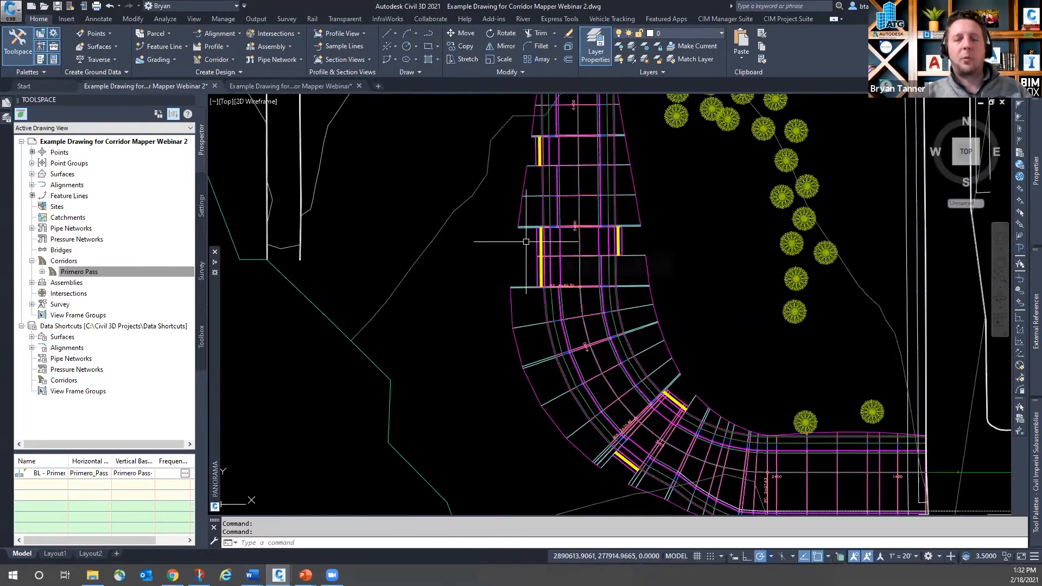
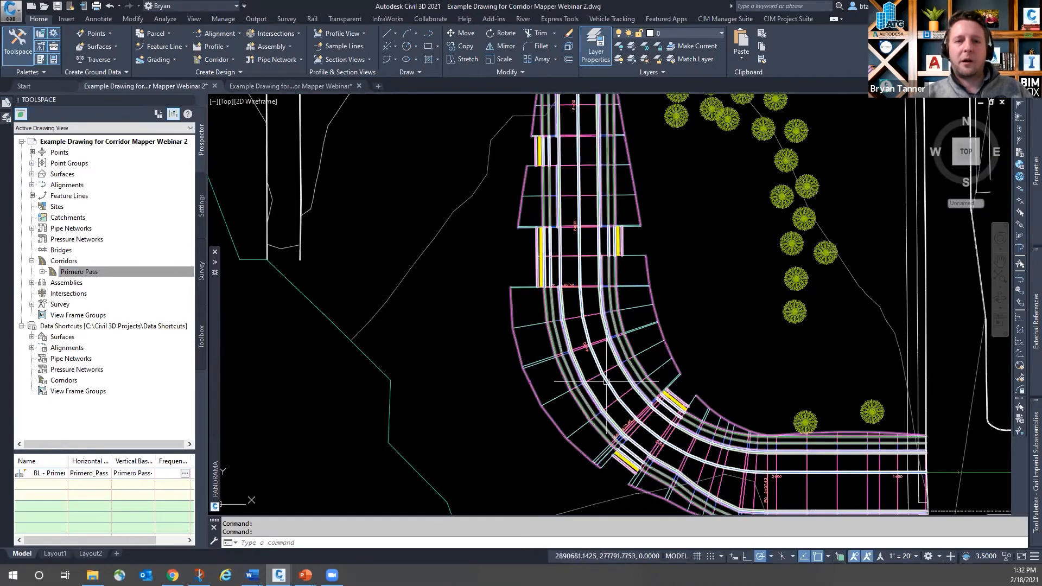
Step: Open the corridor region's target mapping and inspect the Target Offset entities for the Target Not Found - Curb and Gutter Rt subassembly
scroll(544, 244, "up", 2)
scroll(544, 244, "up", 4)
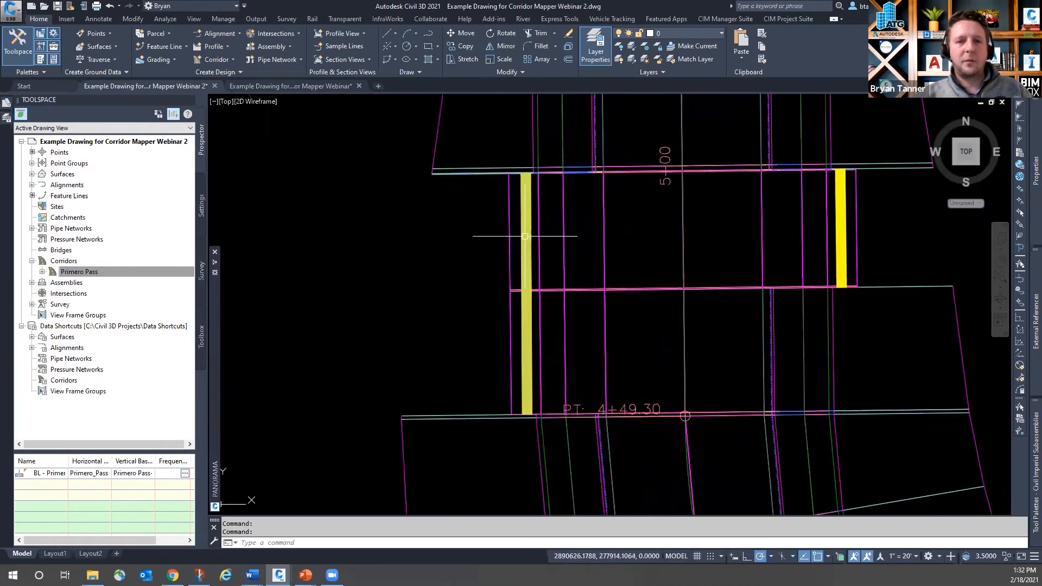
left_click(522, 243)
key("Escape")
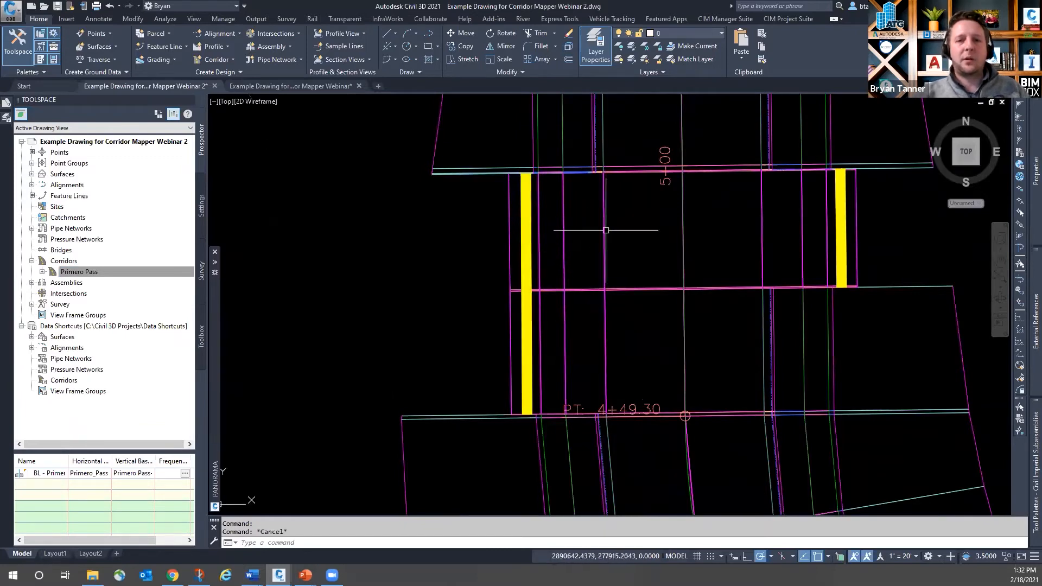
left_click(604, 233)
left_click(228, 38)
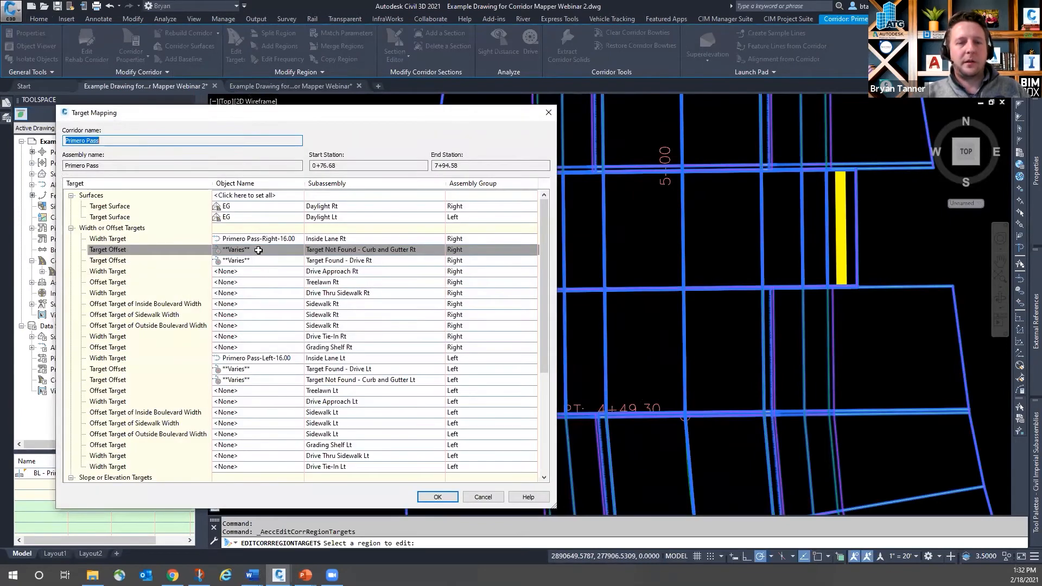
left_click(258, 249)
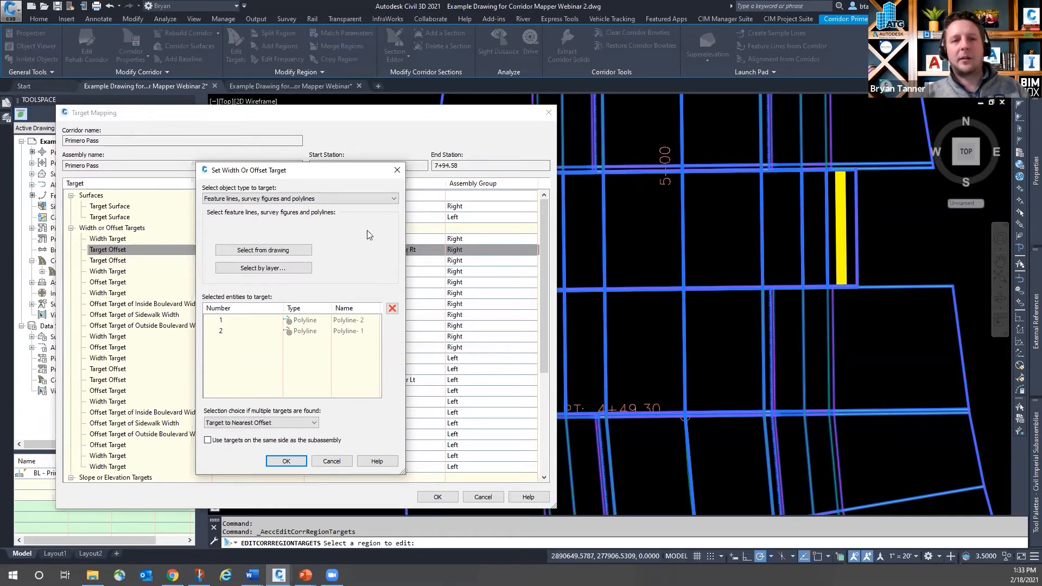
left_click(397, 170)
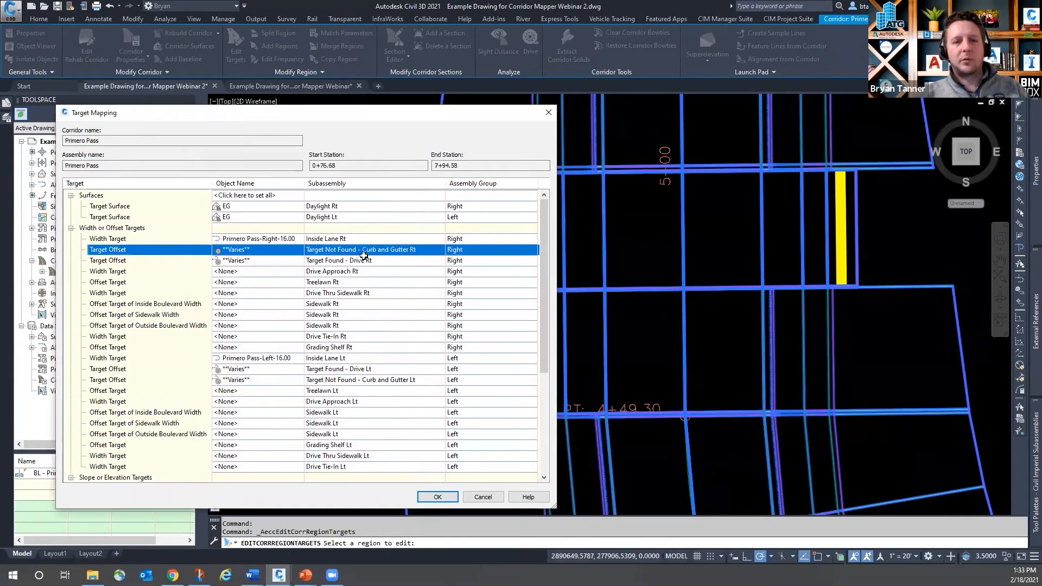
Step: Inspect the Outside Elevation Target options for the Inside Lane Rt subassembly and leave the target mapping without changes
scroll(252, 333, "down", 5)
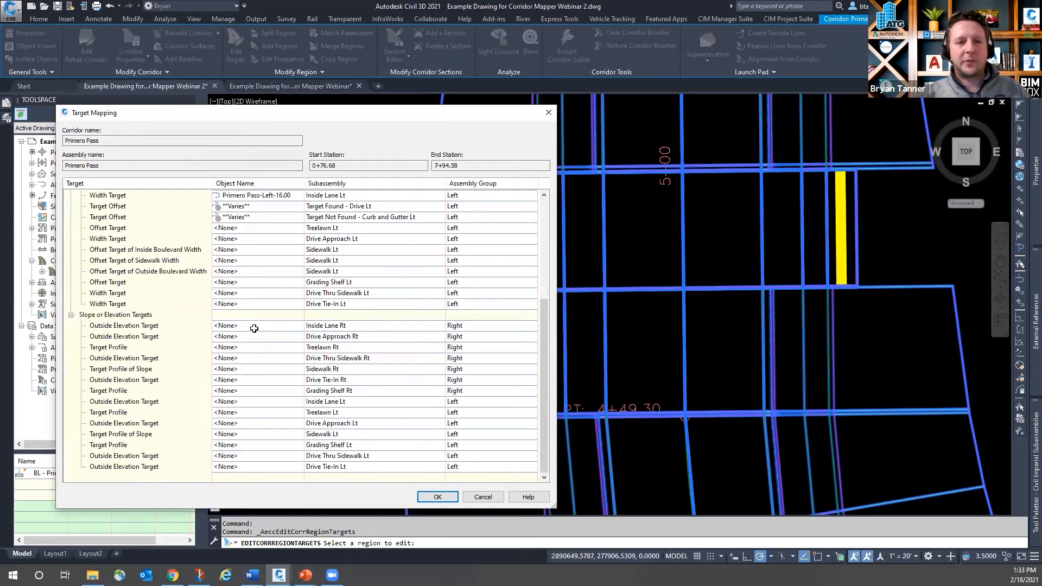
left_click(253, 325)
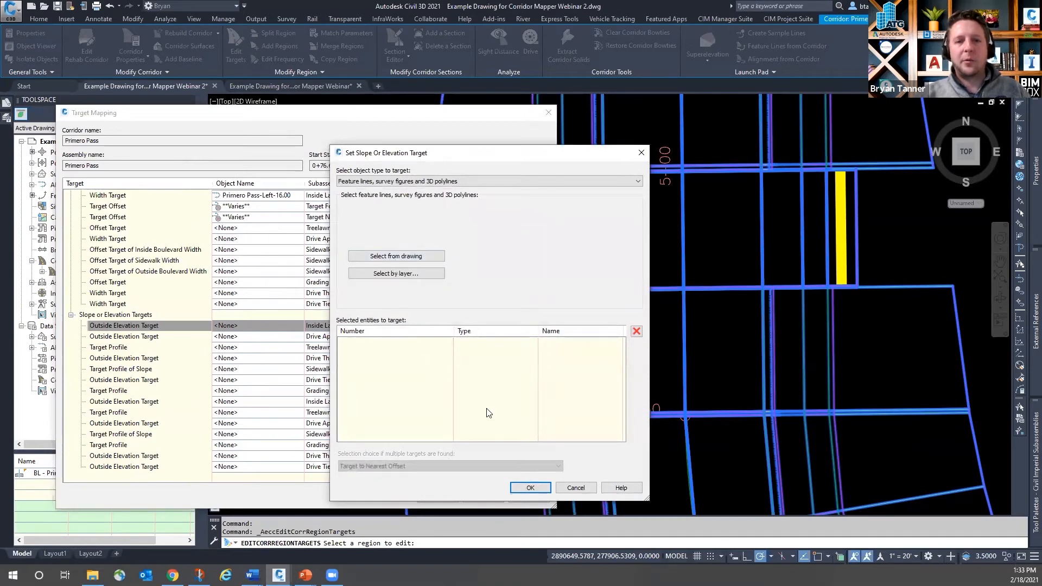
left_click(577, 488)
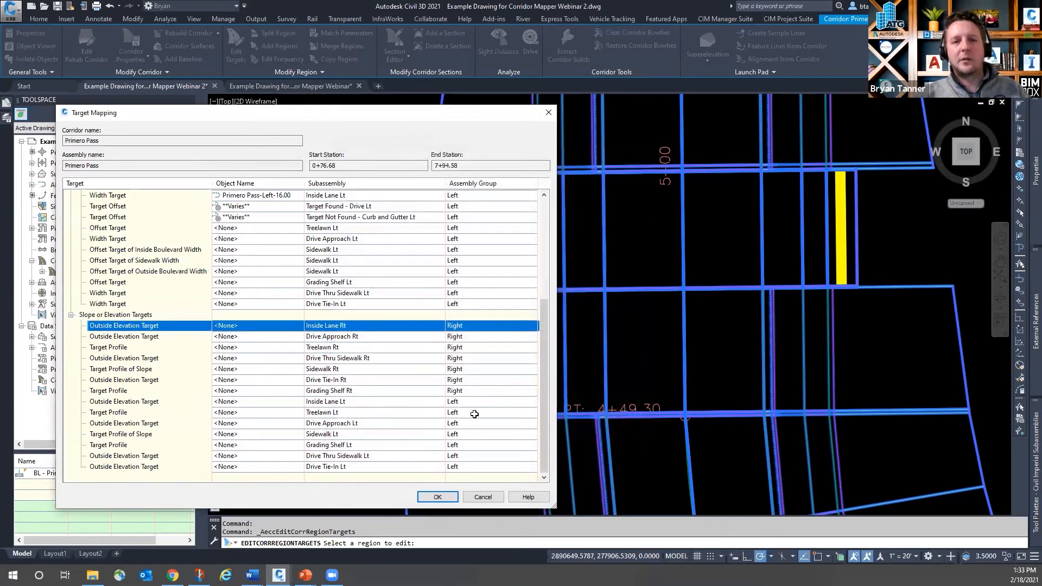
left_click(483, 498)
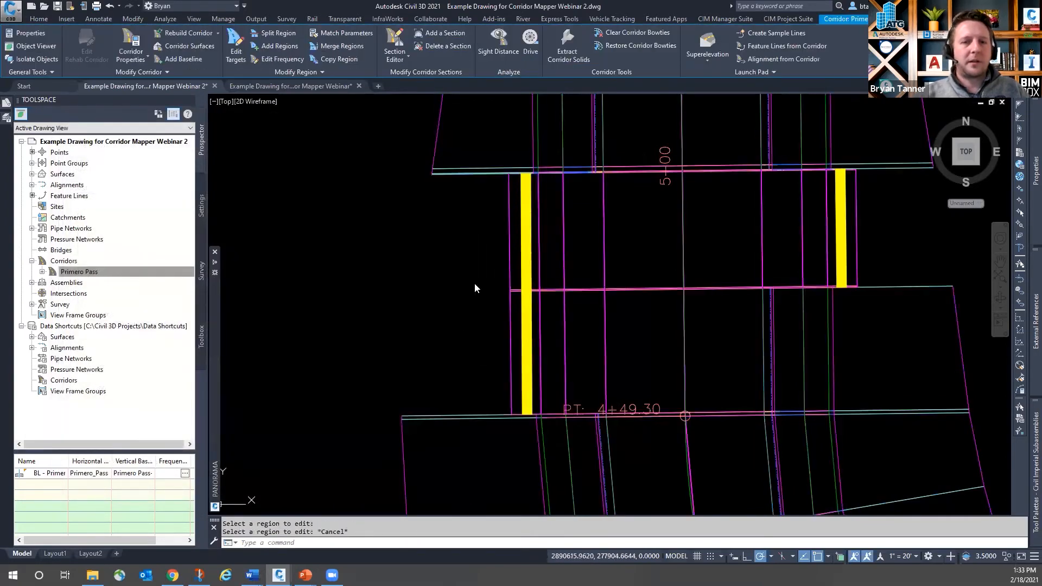
scroll(475, 288, "down", 4)
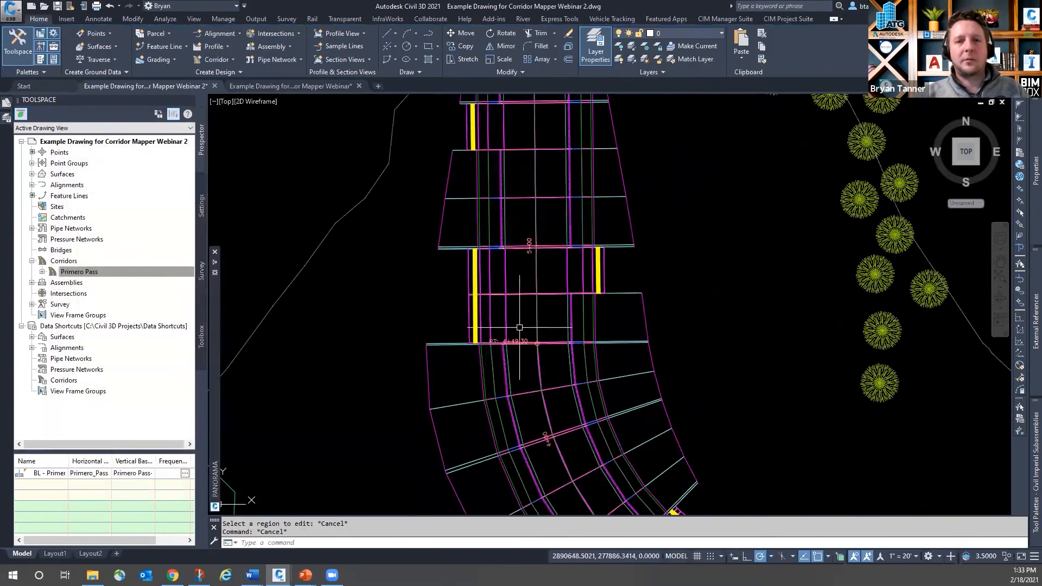
mouse_move(521, 329)
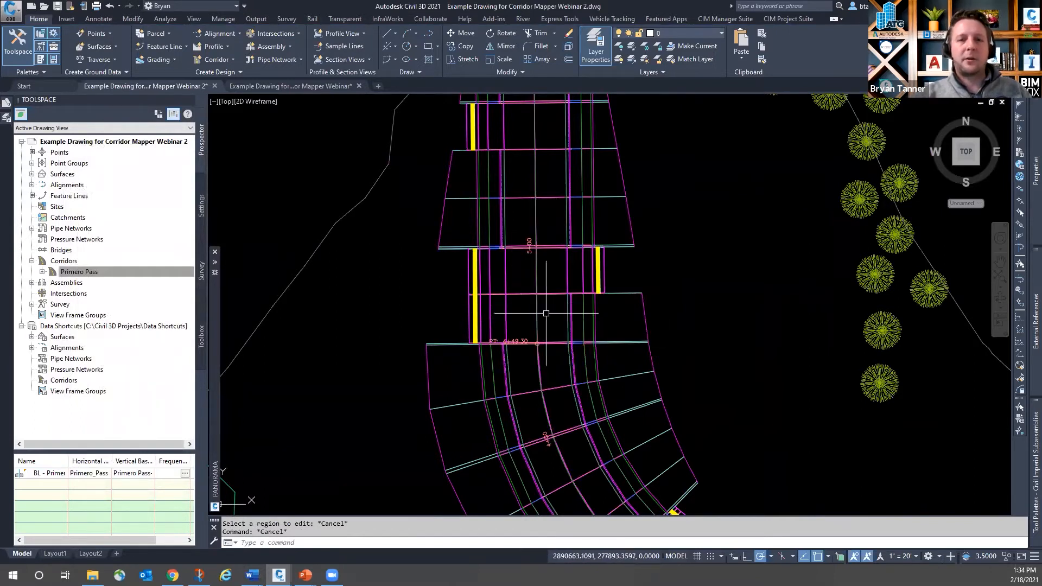
scroll(470, 292, "down", 6)
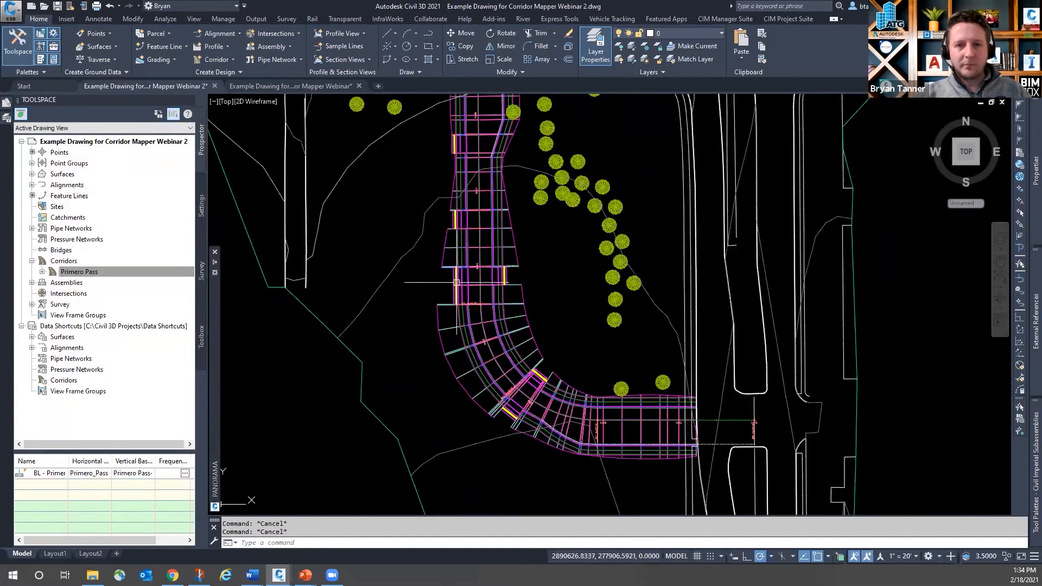
scroll(470, 286, "down", 4)
scroll(441, 223, "up", 4)
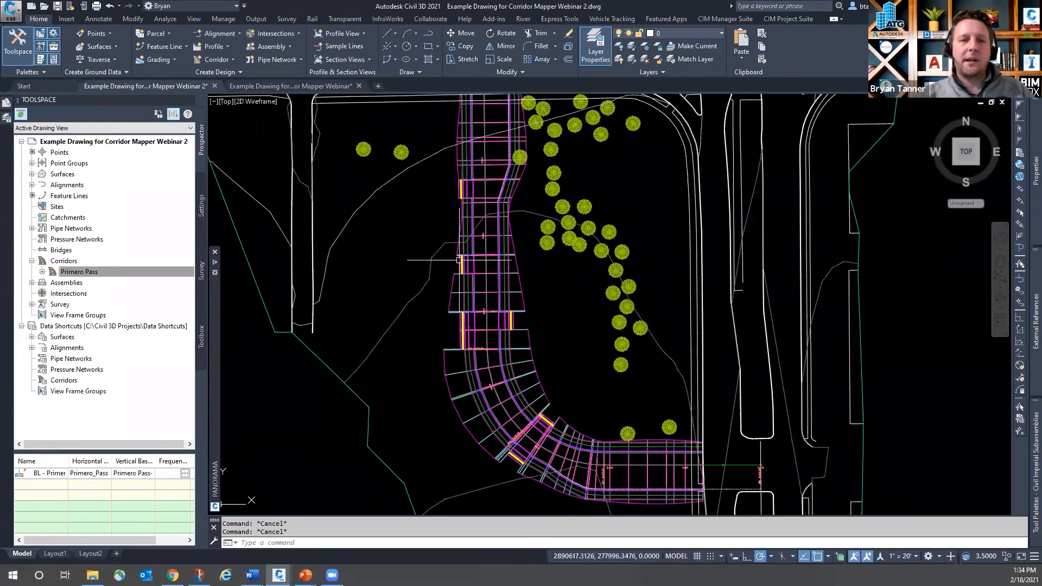
scroll(459, 259, "up", 2)
scroll(459, 259, "up", 2)
type("pl")
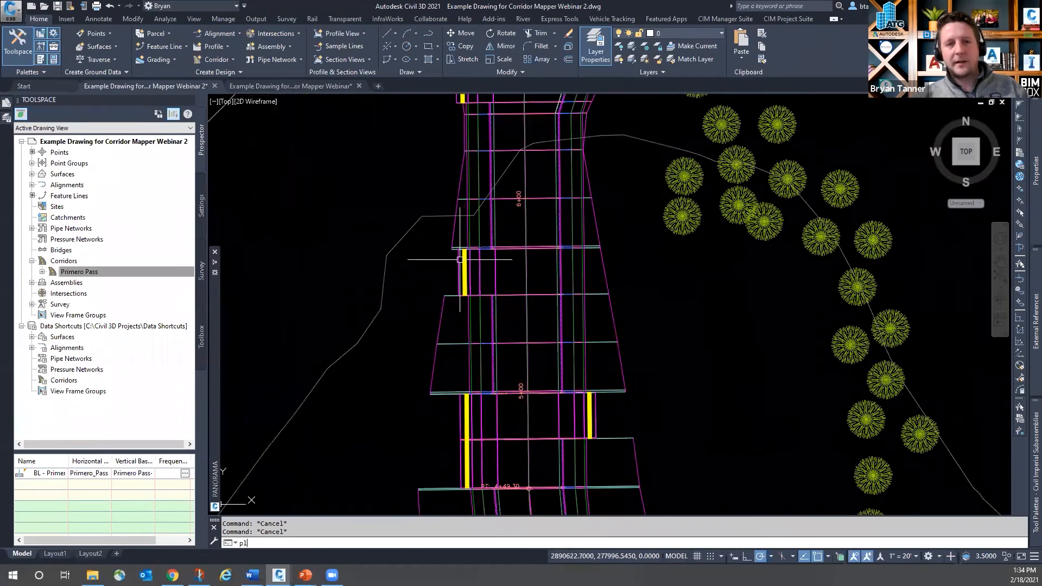
key("Return")
key("Escape")
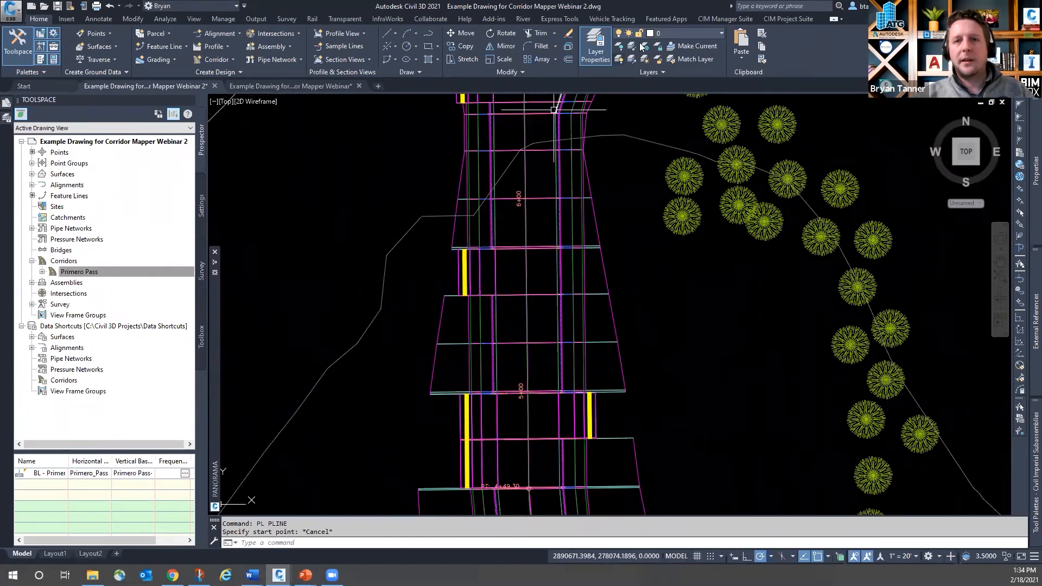
Step: Make C-CORR-TRGT-DRIV the current layer
left_click(720, 33)
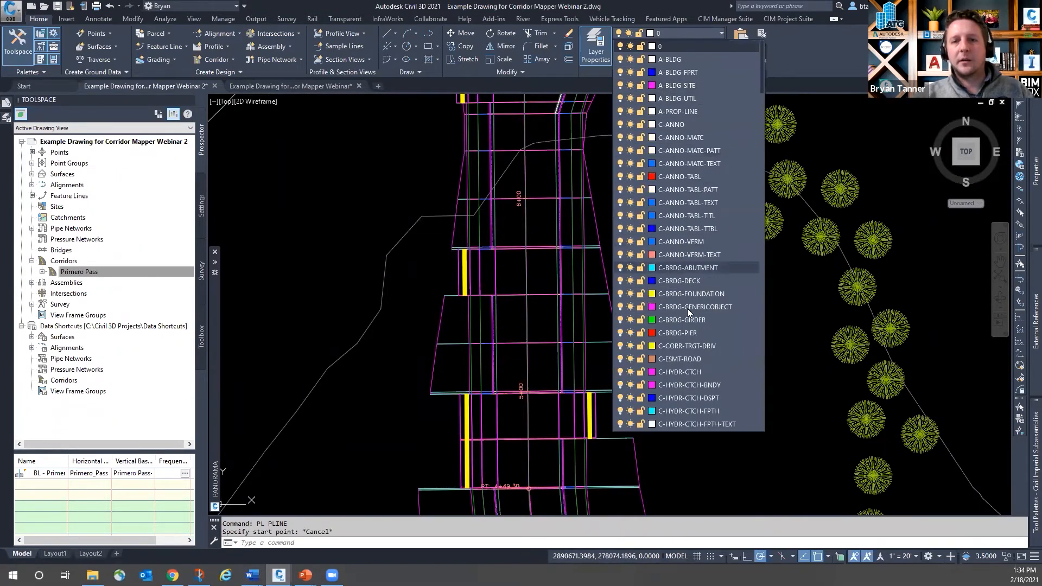
left_click(672, 347)
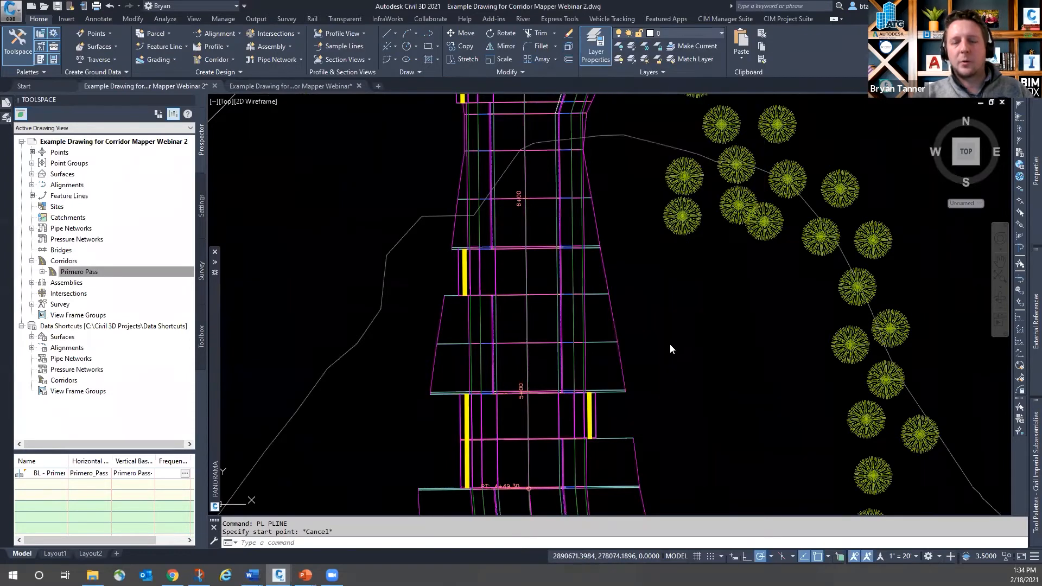
type("p")
key("Return")
key("Escape")
Step: Draw a polyline 2 wide and about 40.2 long straight north from near station 6+00, just west of the Primero Pass corridor
type("pl")
key("Return")
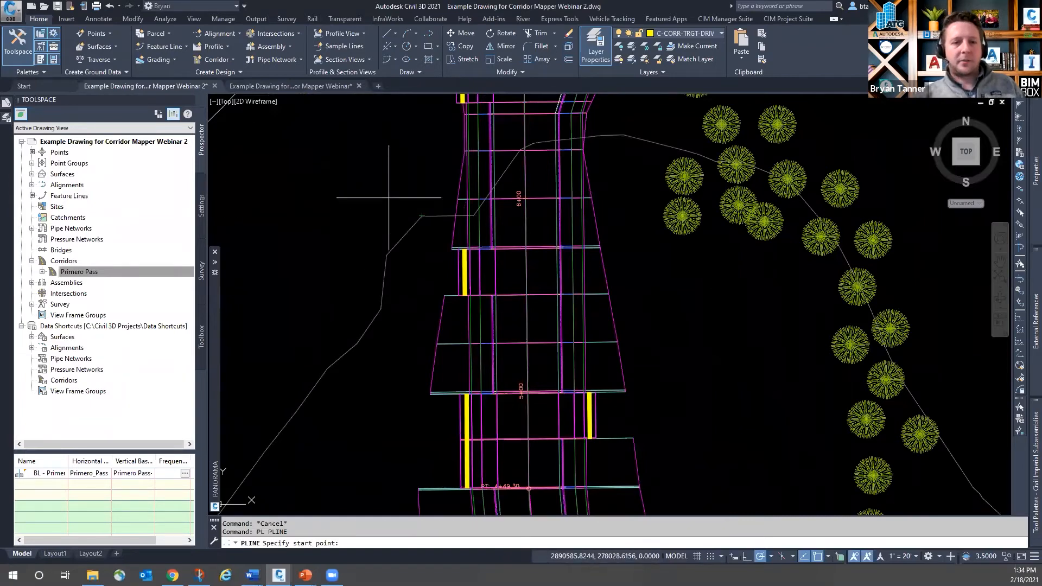
scroll(434, 223, "up", 4)
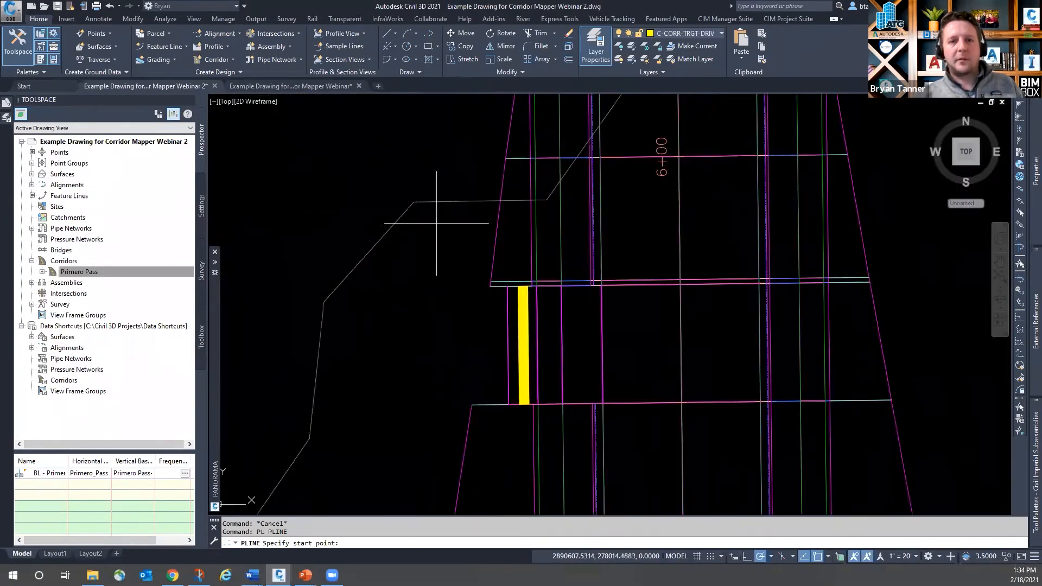
left_click(403, 181)
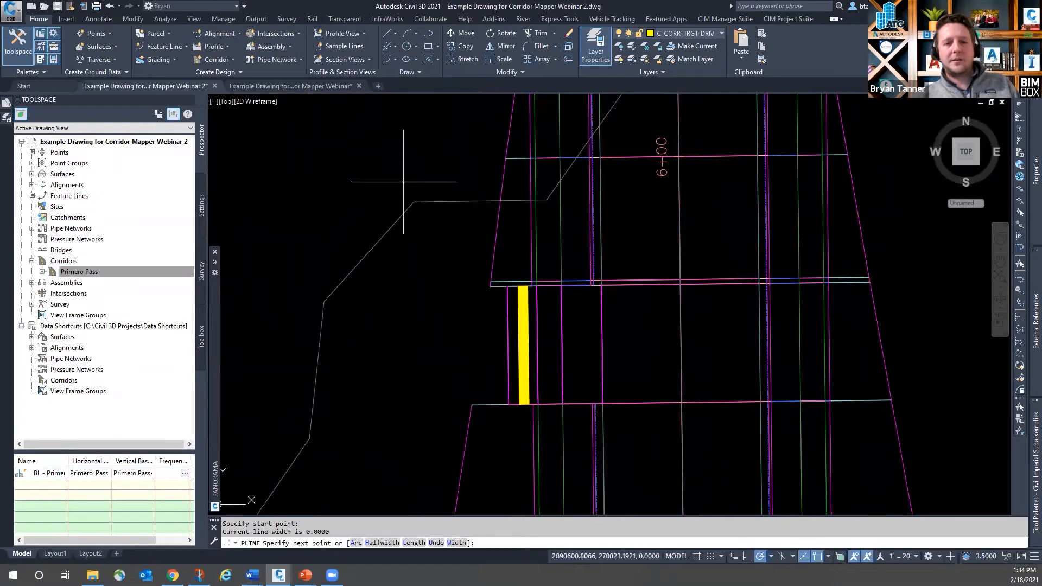
type("w")
key("Return")
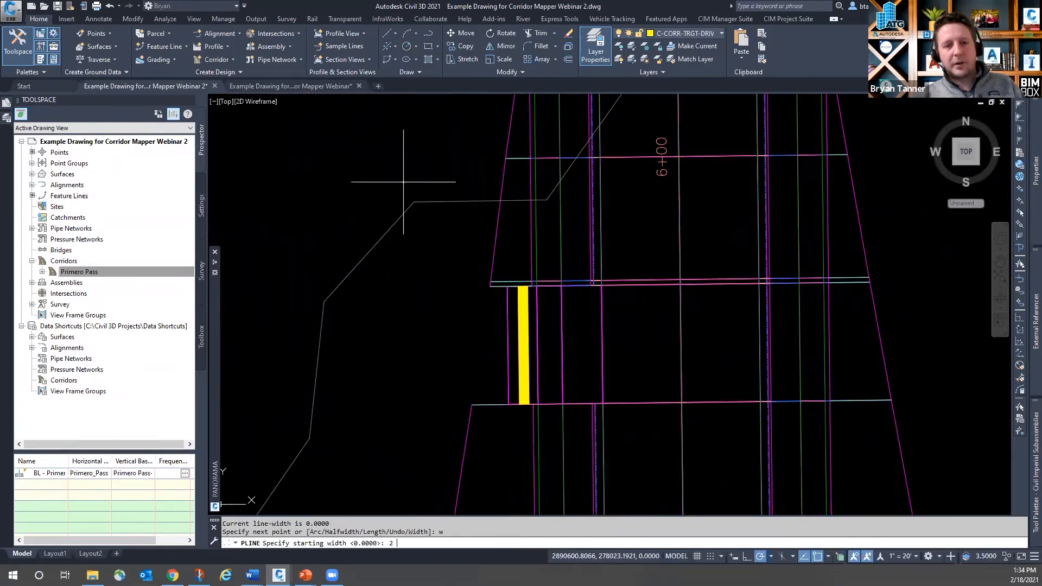
type("2")
key("Return")
key("Return")
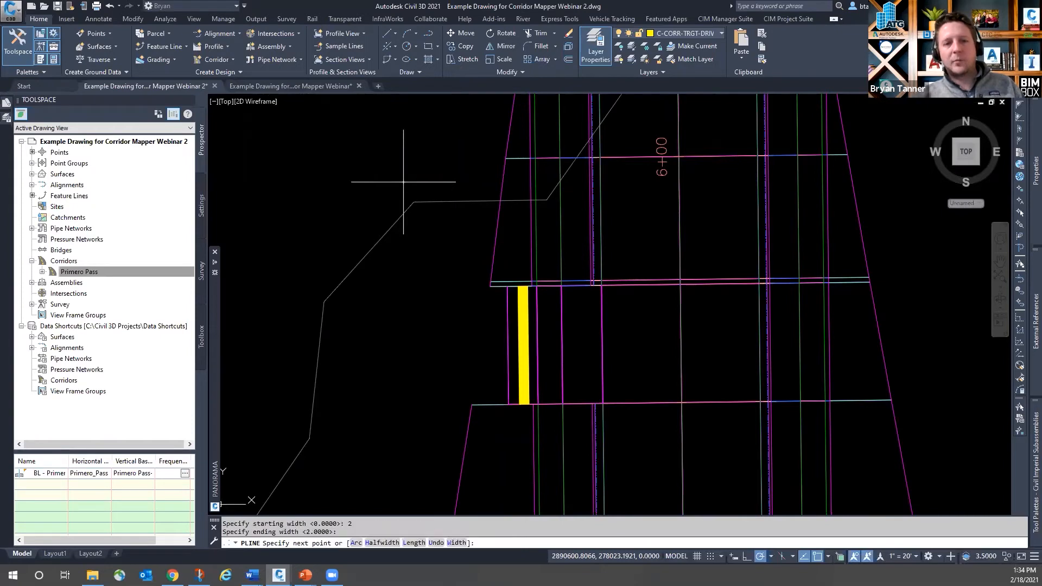
scroll(415, 223, "down", 4)
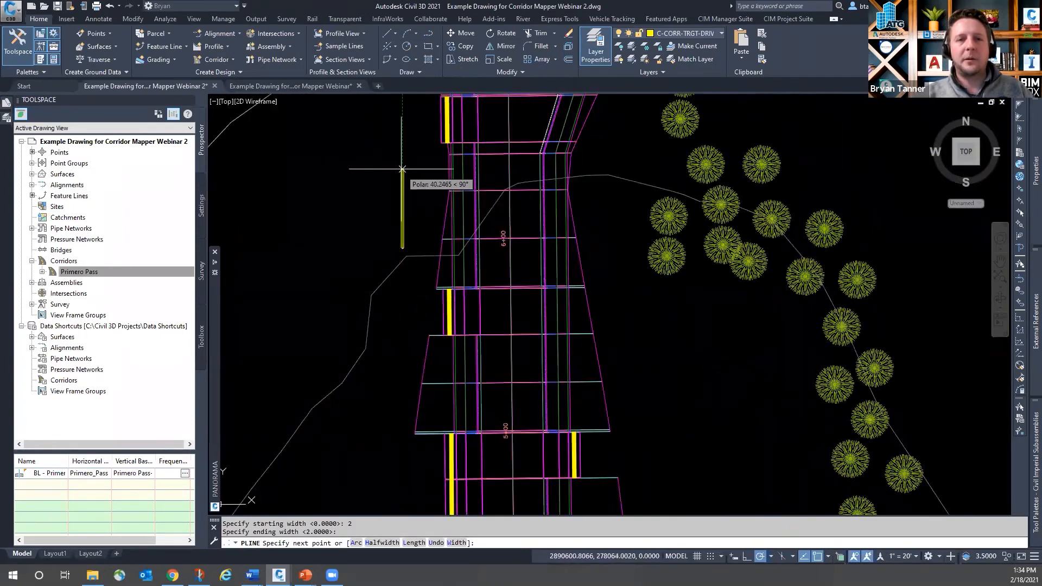
left_click(402, 169)
key("Escape")
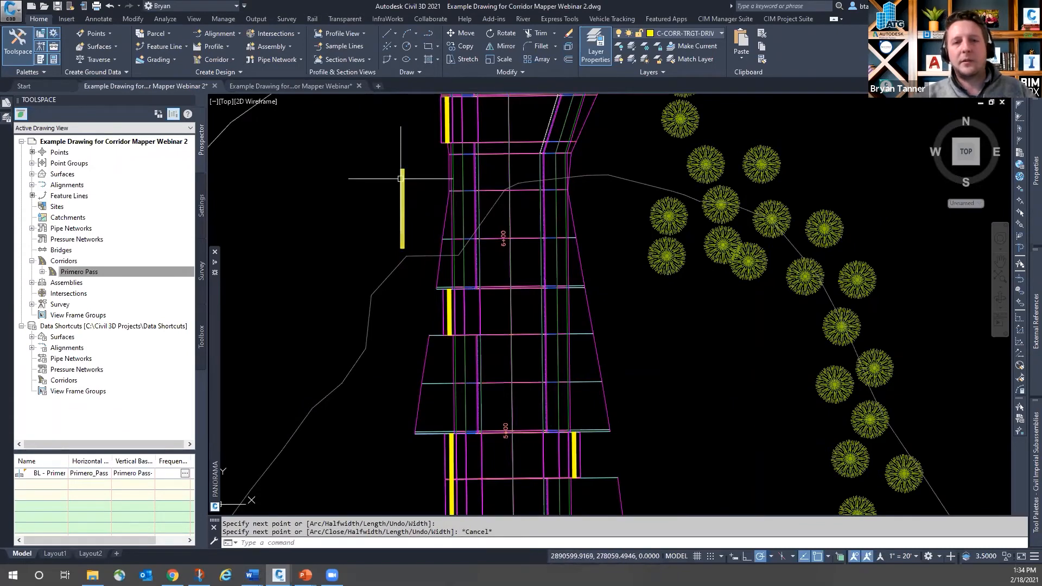
left_click(401, 182)
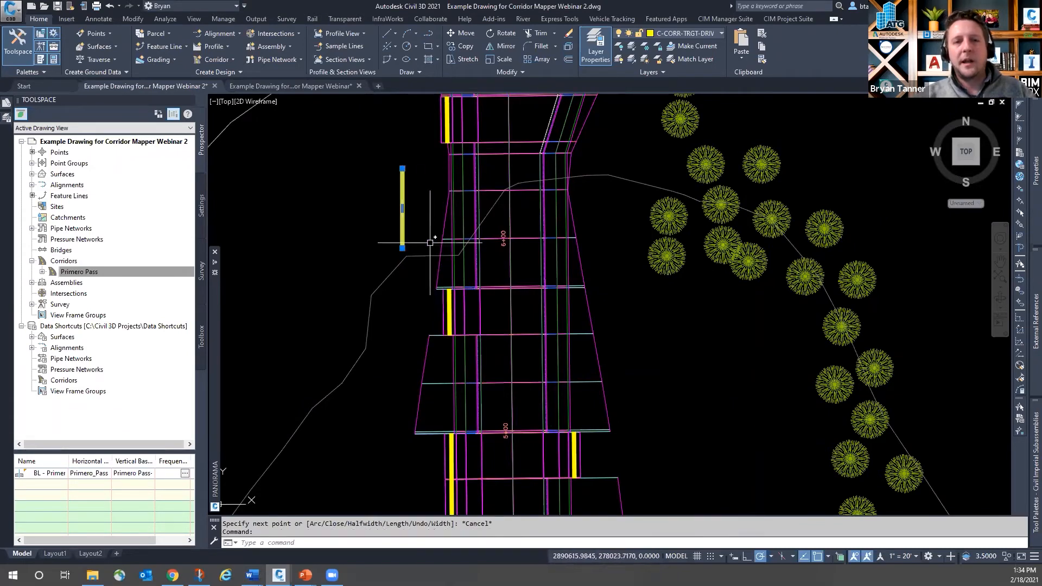
key("Escape")
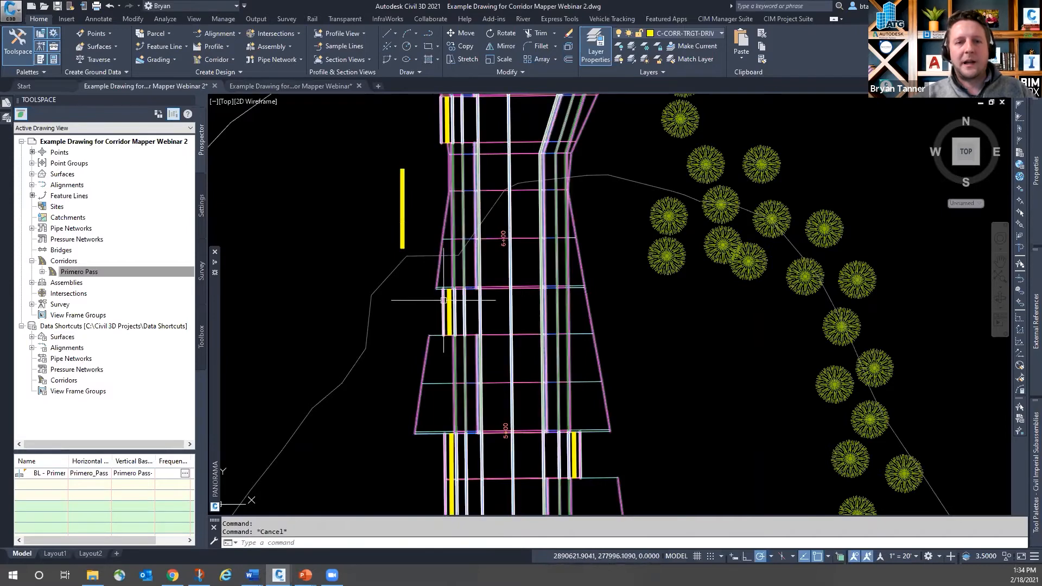
scroll(445, 299, "up", 4)
scroll(470, 305, "down", 4)
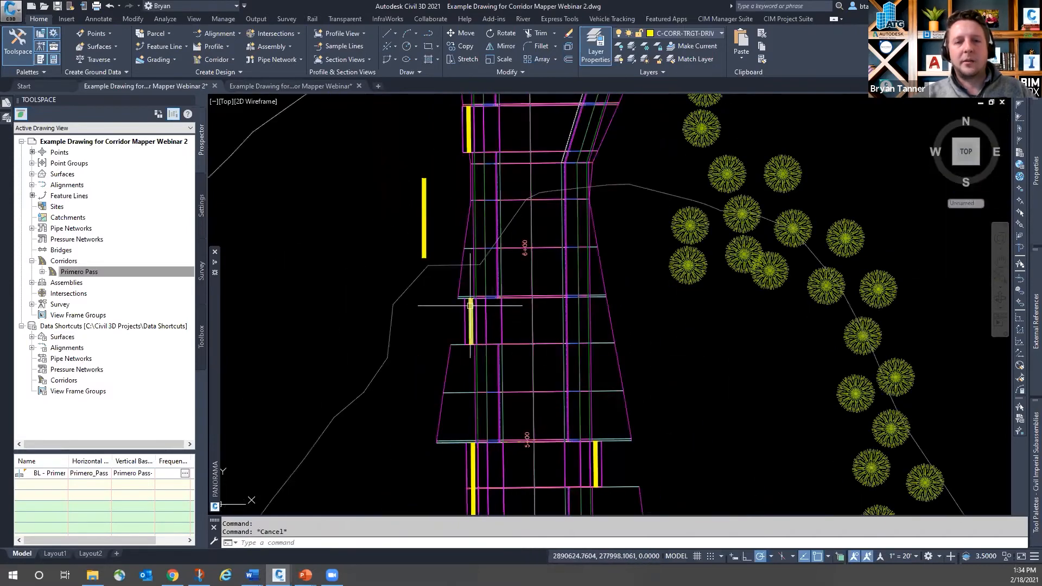
left_click(424, 218)
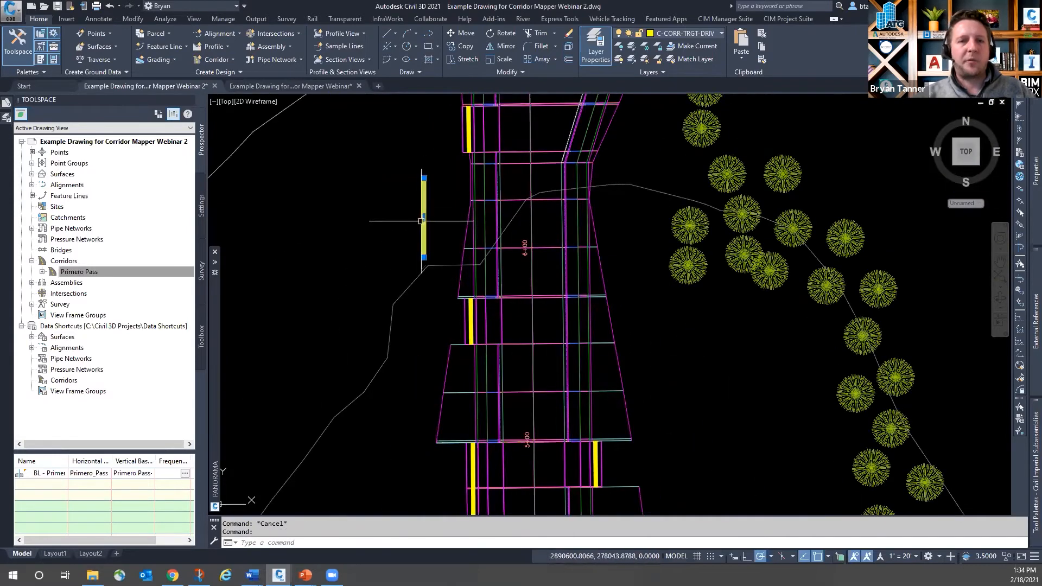
left_click(424, 218)
scroll(418, 179, "down", 5)
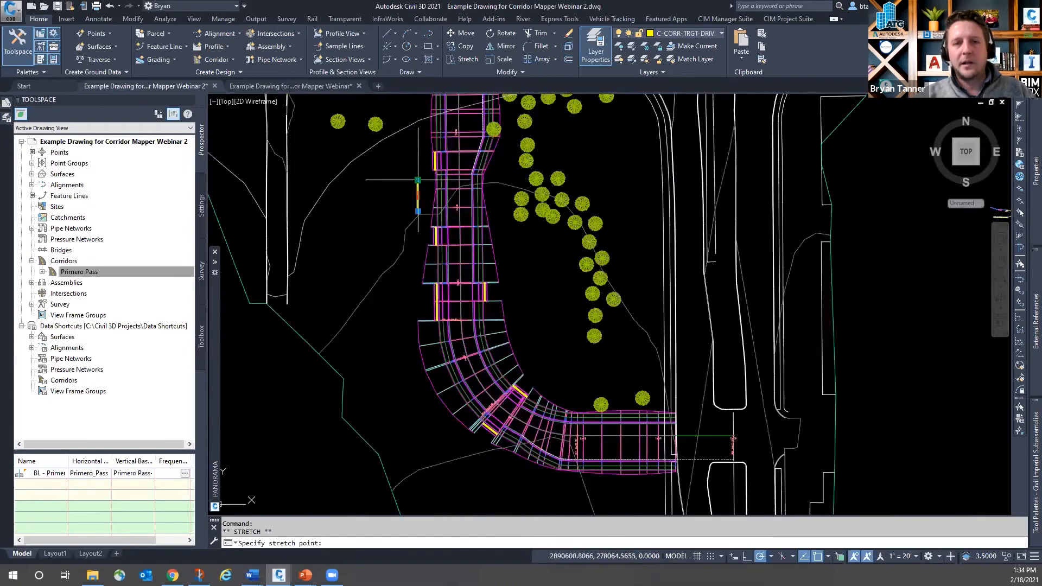
scroll(419, 183, "up", 5)
key("Escape")
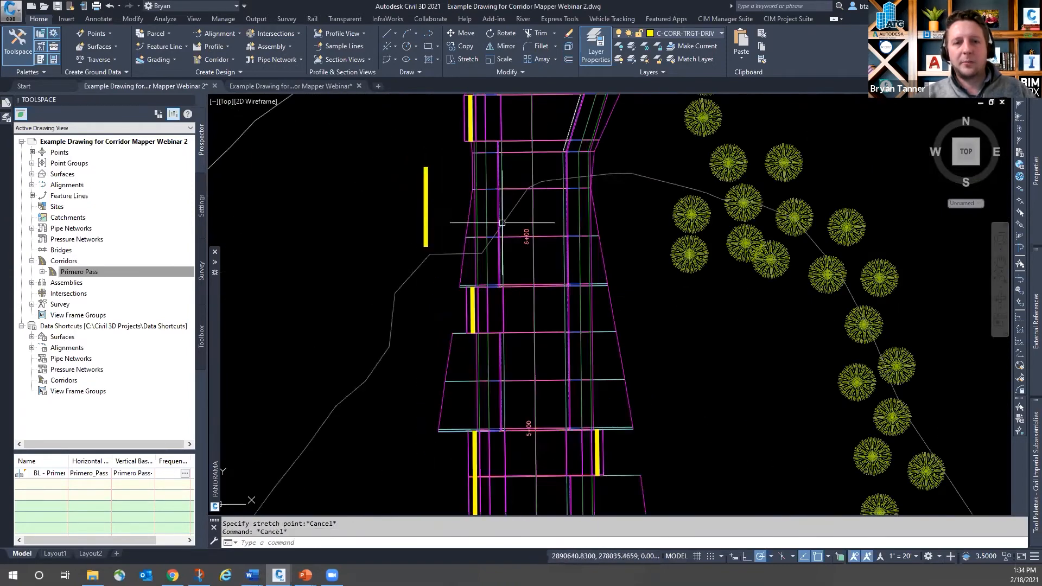
Step: Try to draw a polyline from the new driveway target's south end east to the corridor baseline near station 6+00
scroll(424, 167, "up", 4)
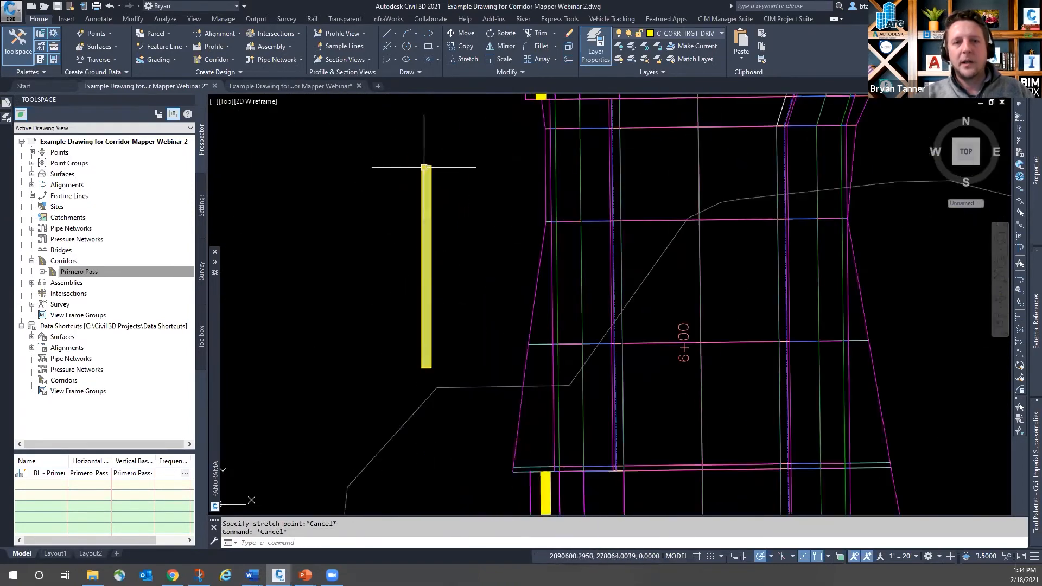
type("pl")
key("Return")
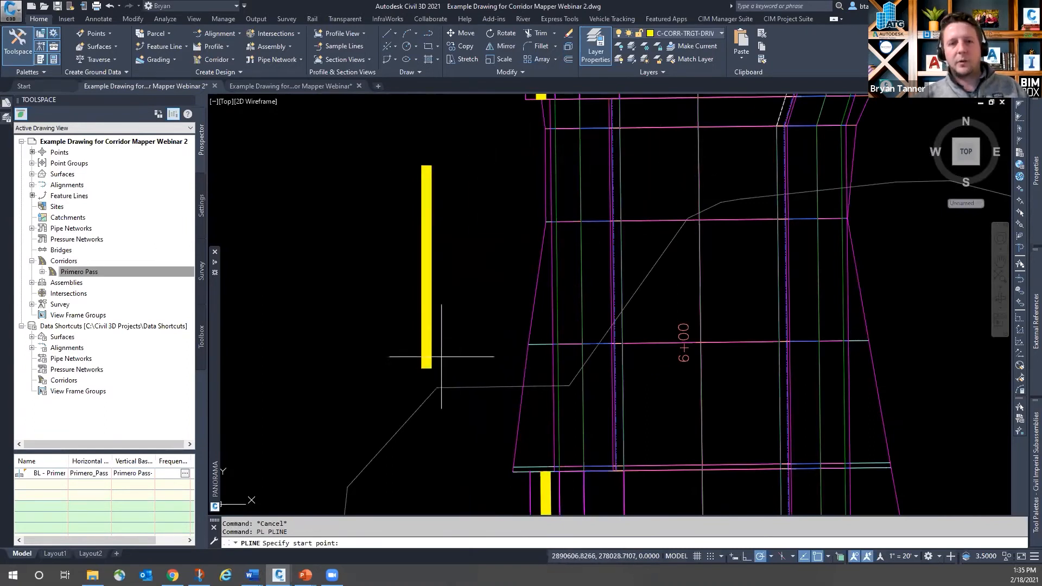
left_click(427, 367)
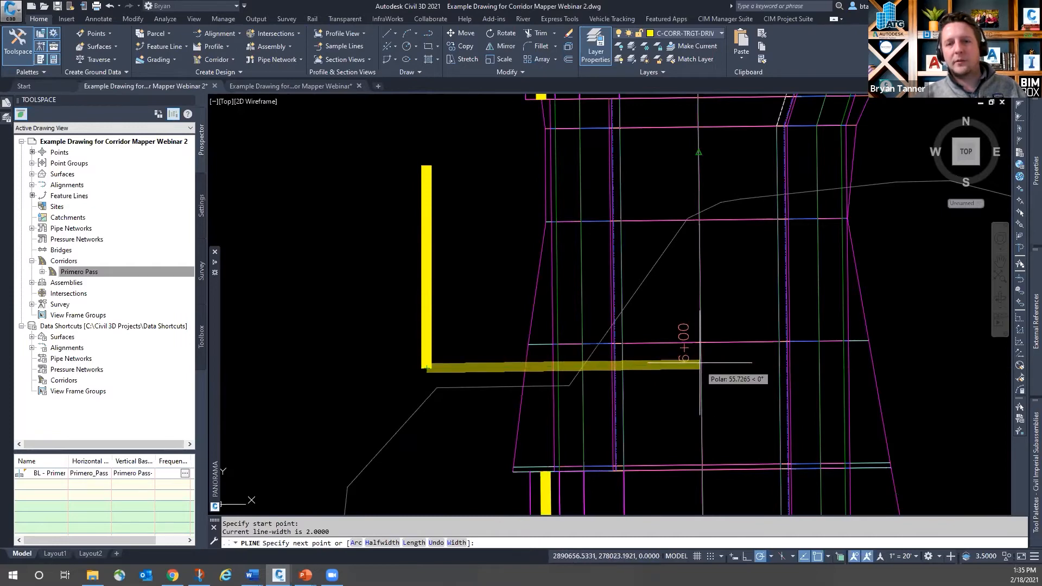
key("Escape")
key("Escape")
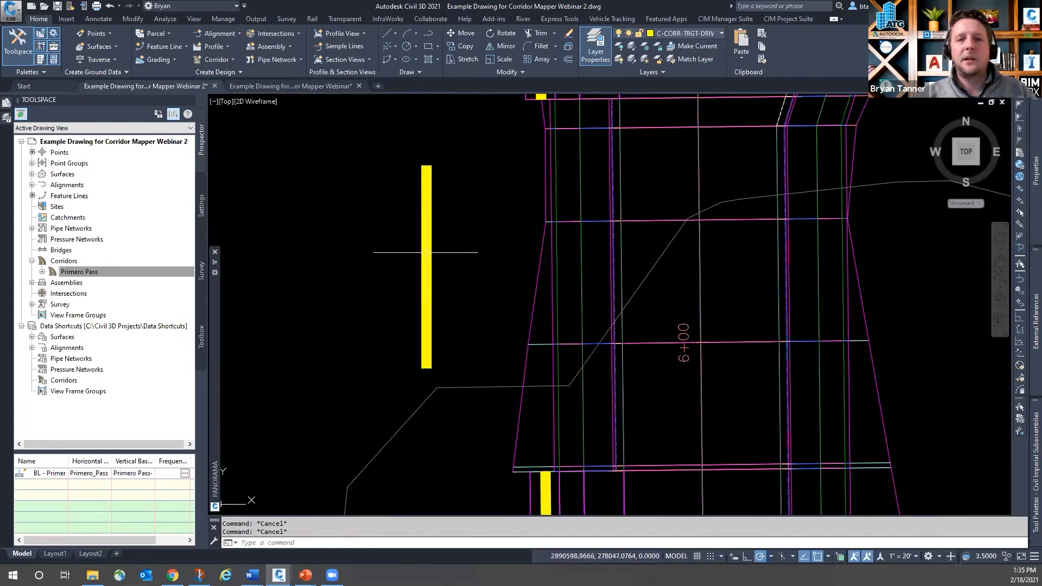
Step: Erase the driveway target polyline just drawn west of the corridor near station 6+00
scroll(426, 253, "down", 4)
left_click(451, 268)
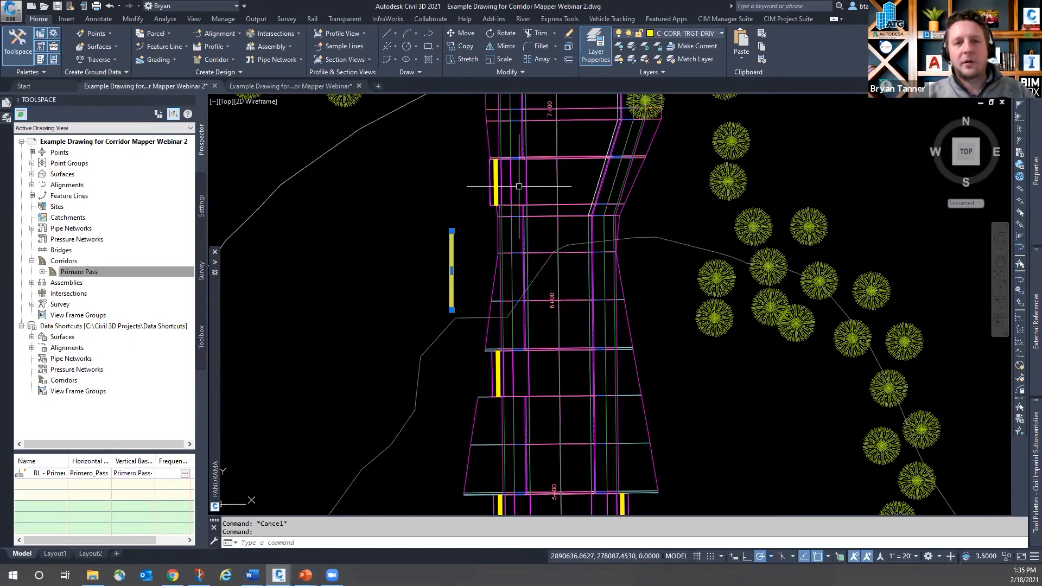
key("Escape")
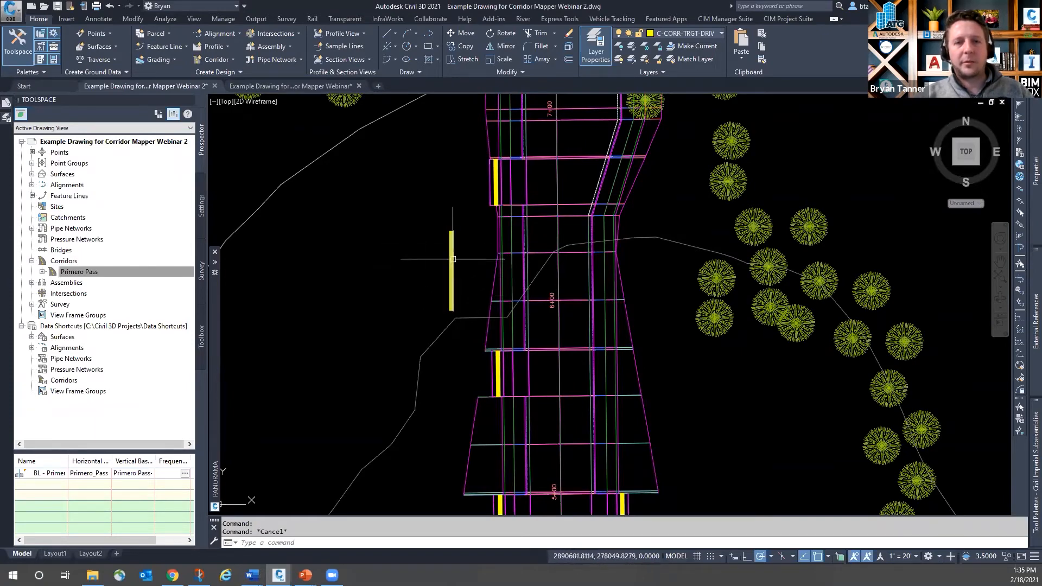
left_click(451, 263)
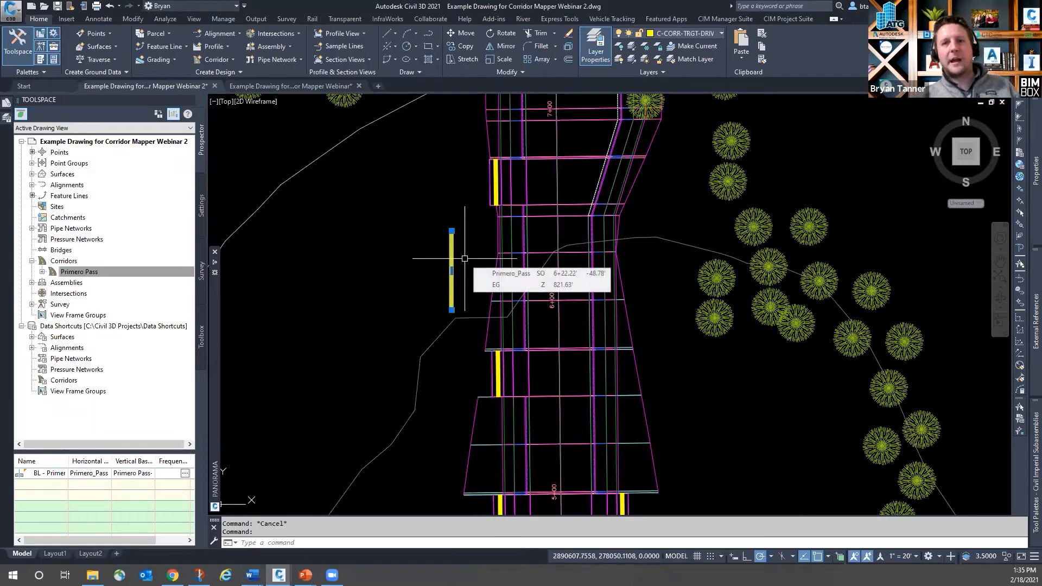
key("Delete")
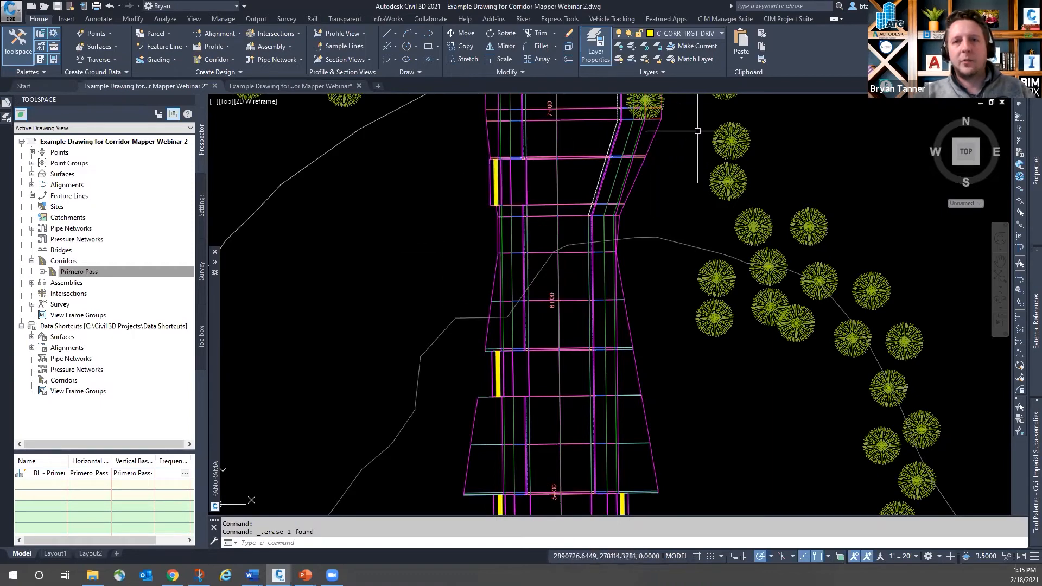
Step: Bring up the CIM Project Suite tools and examine the Primero Pass corridor and its driveway targets near station 3+00
left_click(781, 18)
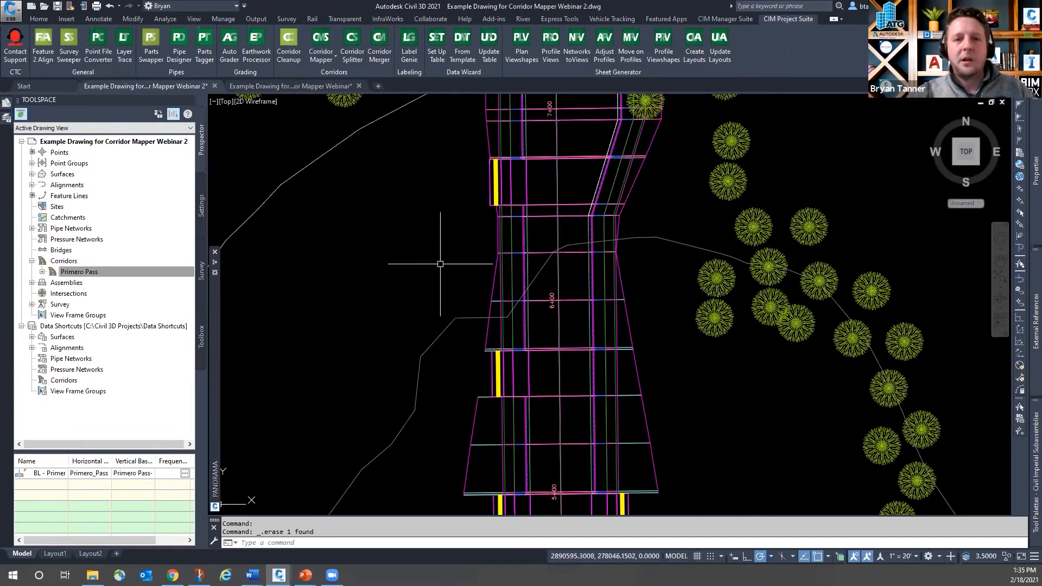
scroll(426, 227, "down", 4)
scroll(426, 225, "down", 4)
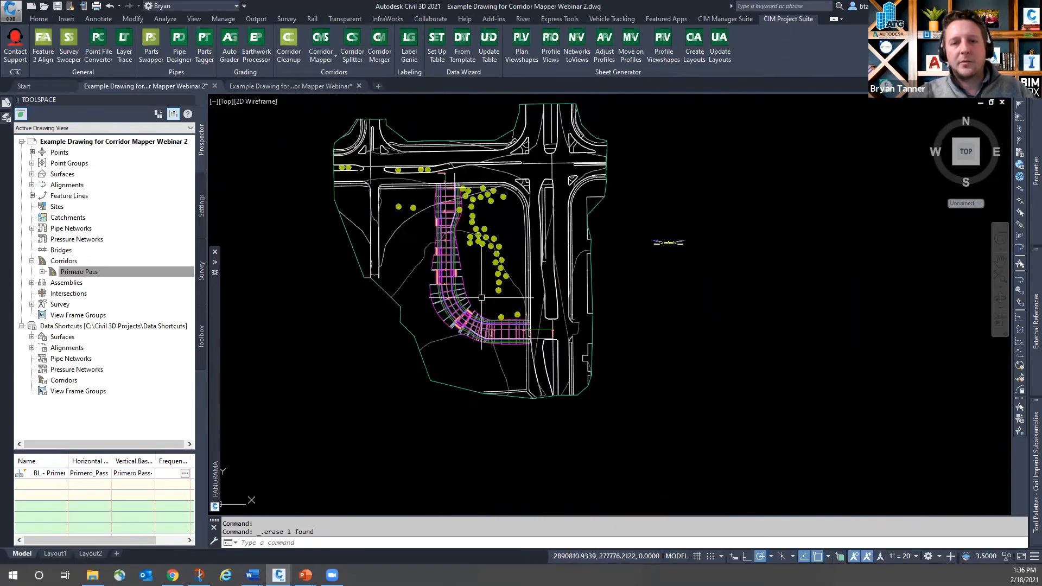
scroll(467, 252, "up", 5)
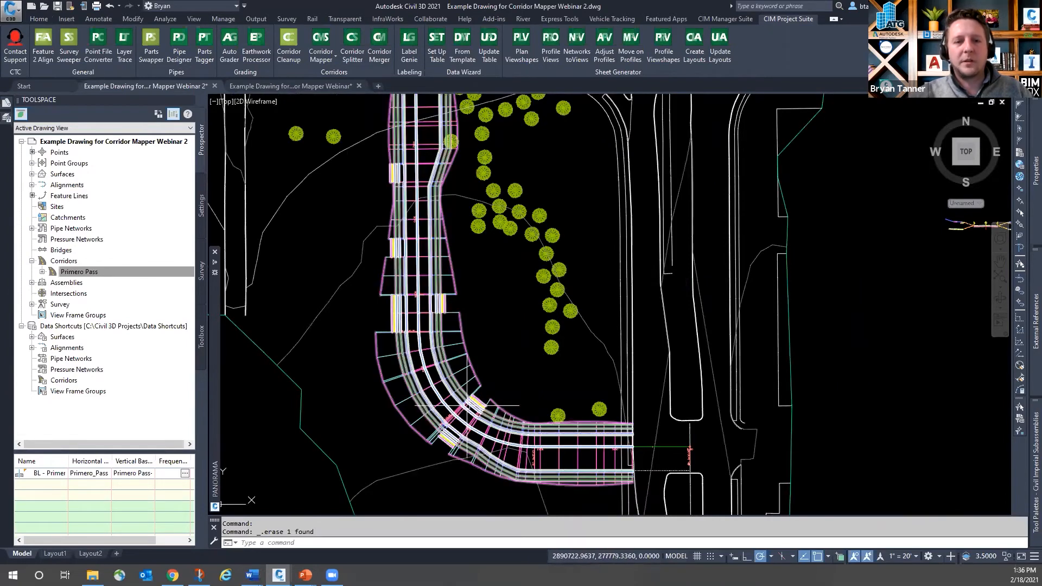
mouse_move(493, 406)
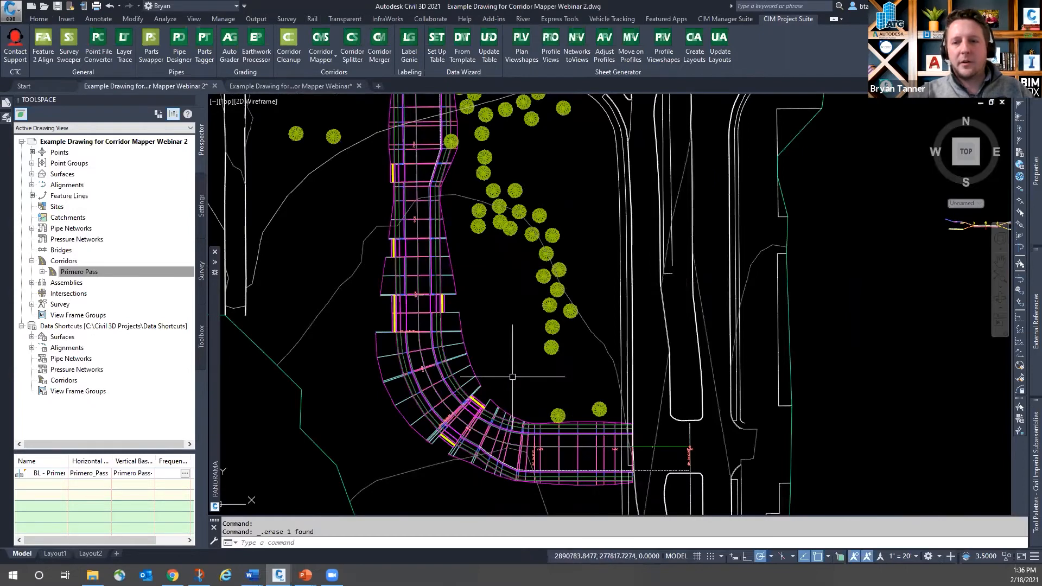
mouse_move(512, 376)
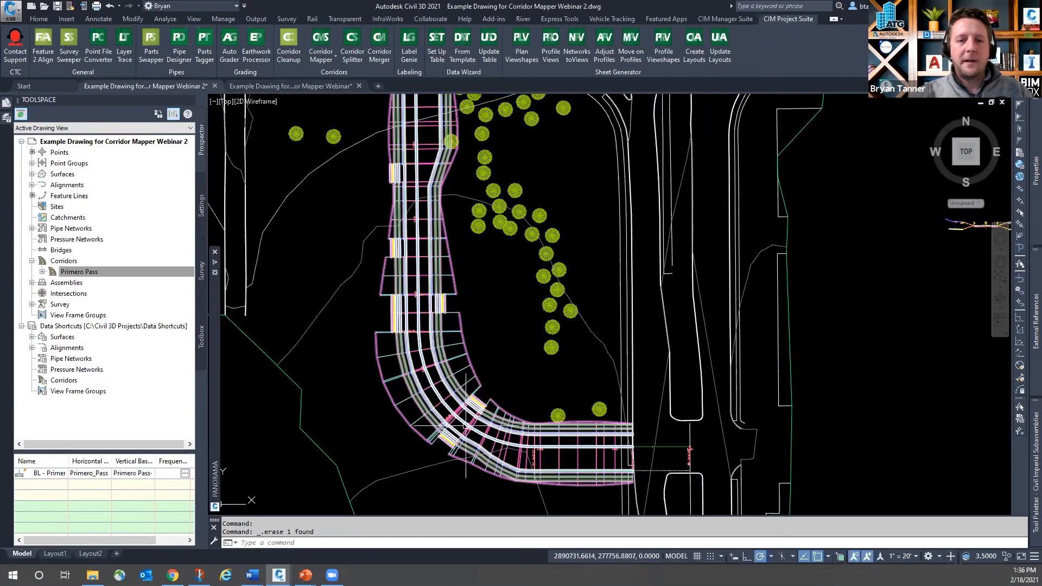
scroll(446, 438, "up", 6)
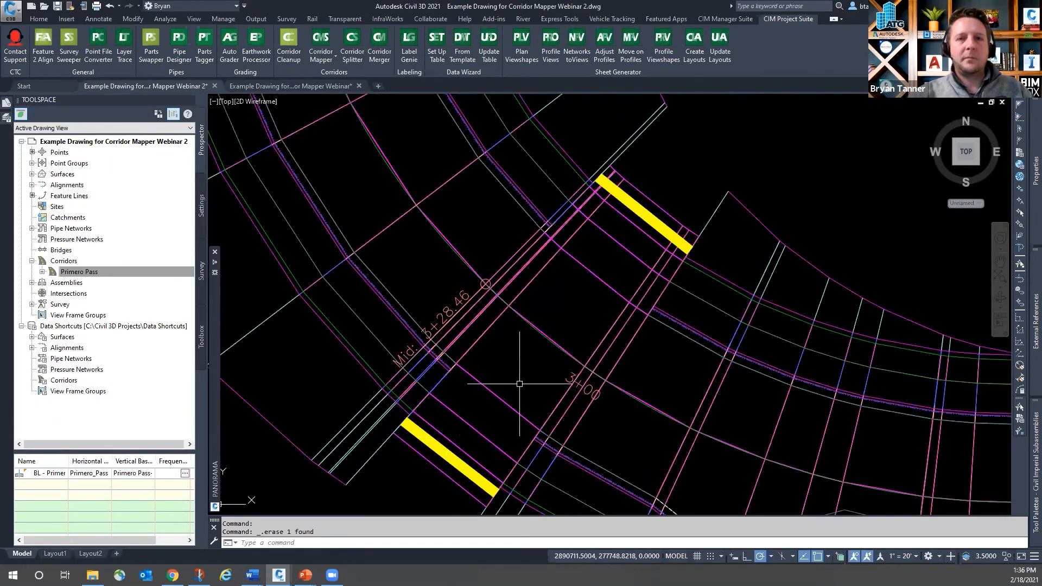
scroll(529, 380, "down", 6)
mouse_move(592, 309)
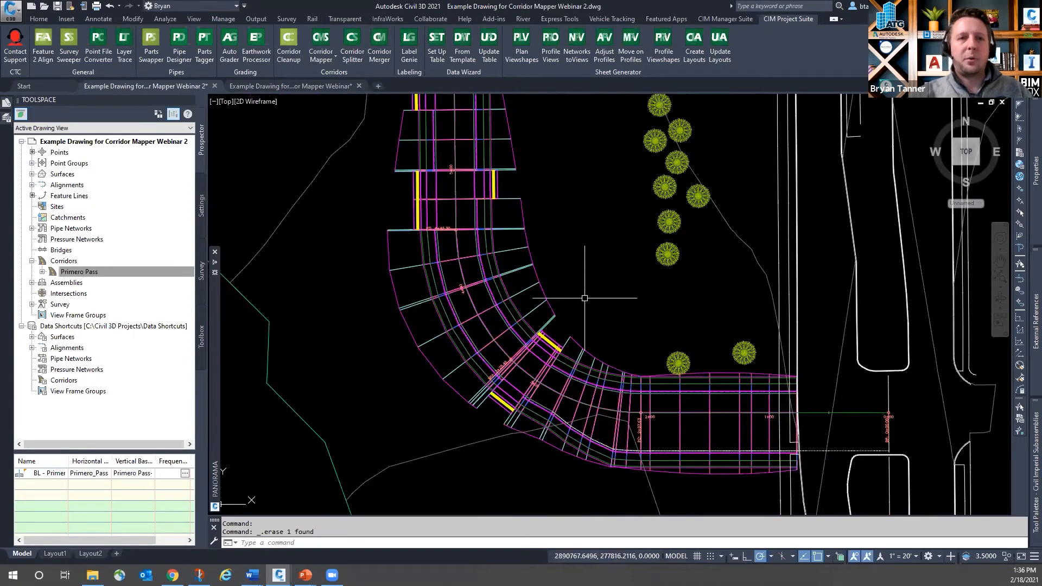
Step: Switch to the Example Drawing for Corridor Mapper Webinar drawing and show its whole site plan
left_click(281, 88)
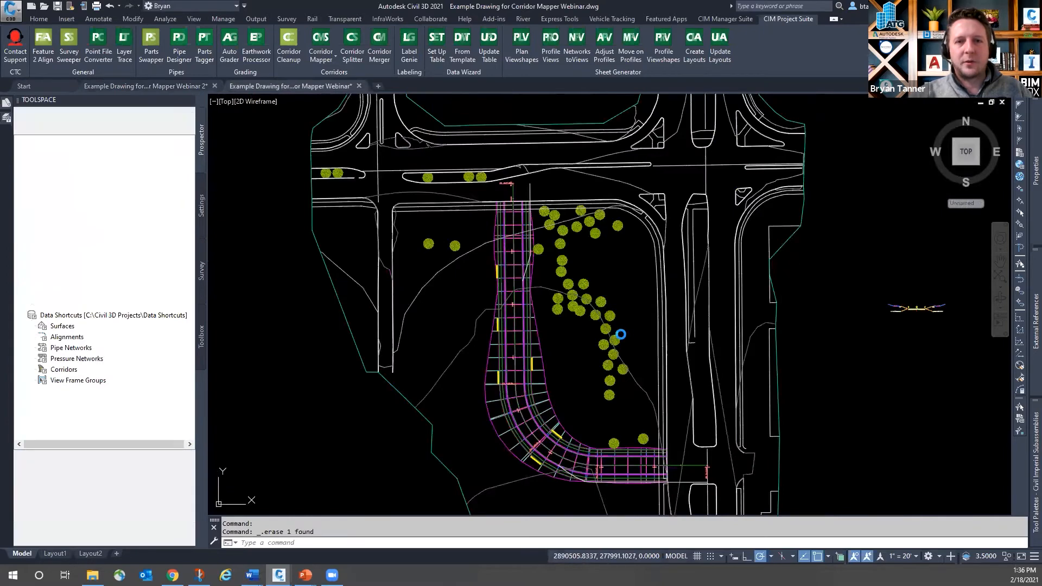
scroll(557, 264, "down", 2)
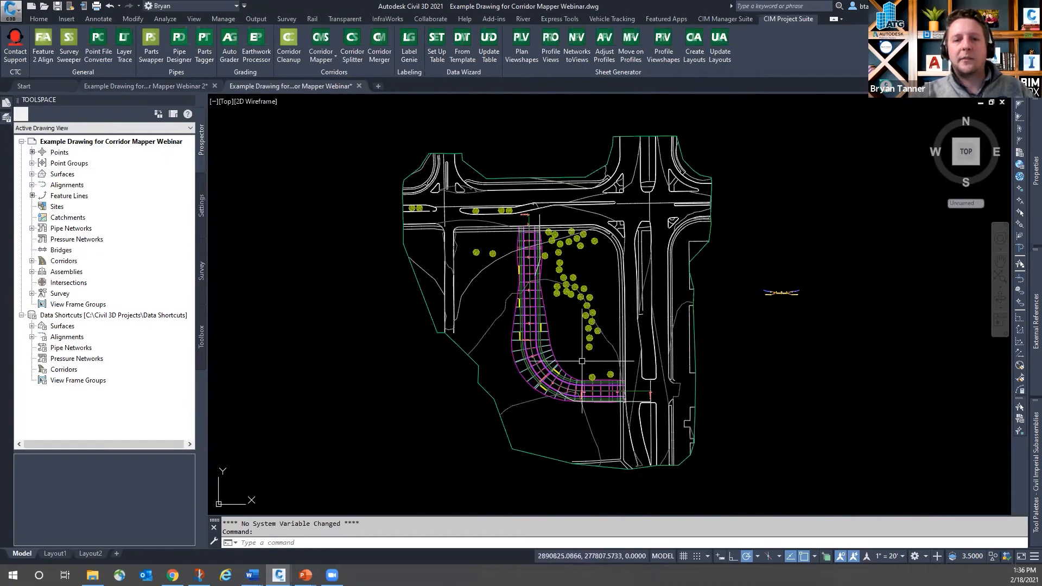
Step: Inspect the road assembly east of the site and its left Target Not Found conditional subassembly
scroll(566, 345, "up", 2)
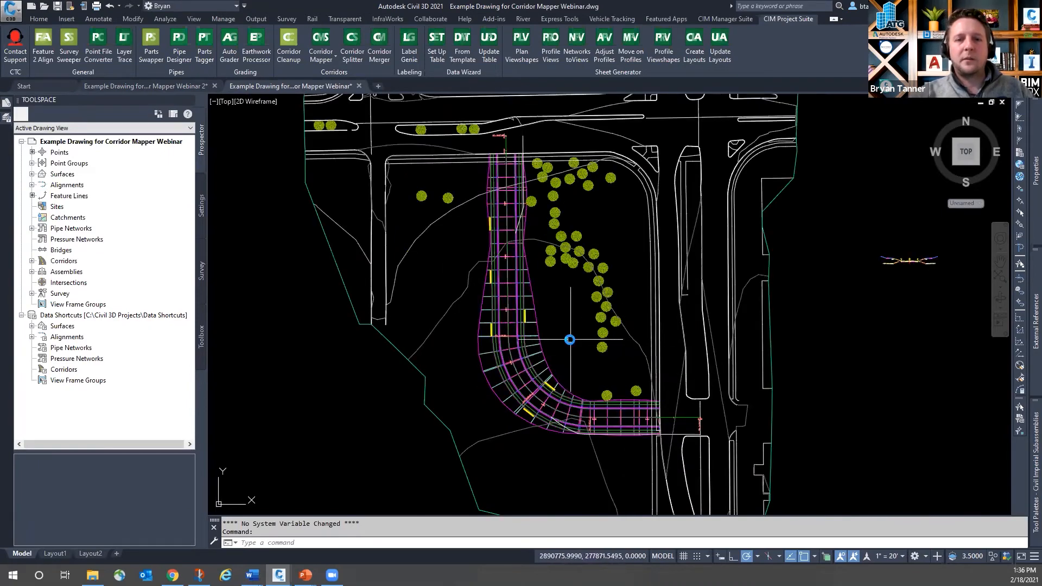
mouse_move(570, 340)
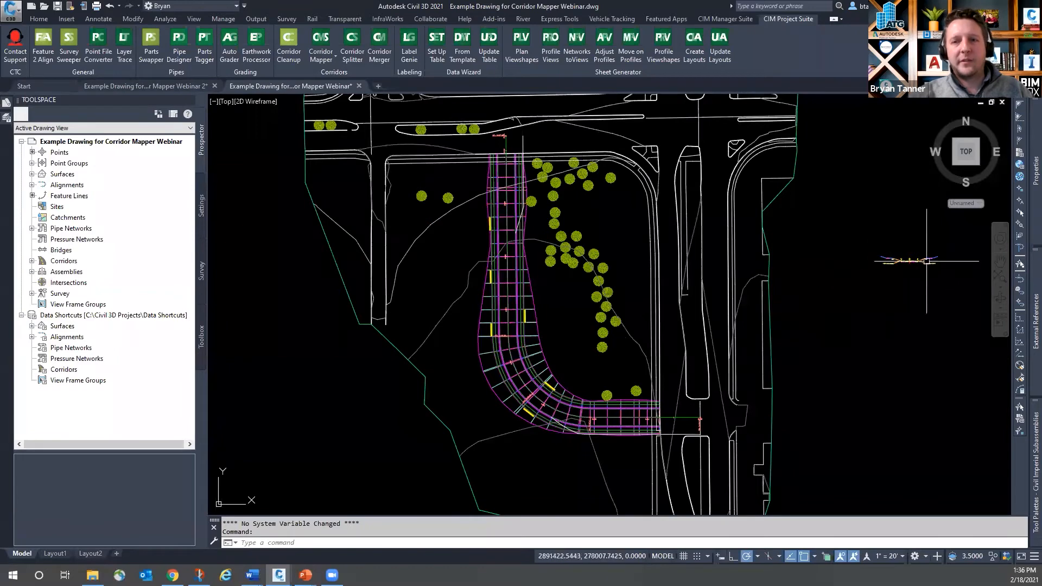
scroll(917, 266, "up", 8)
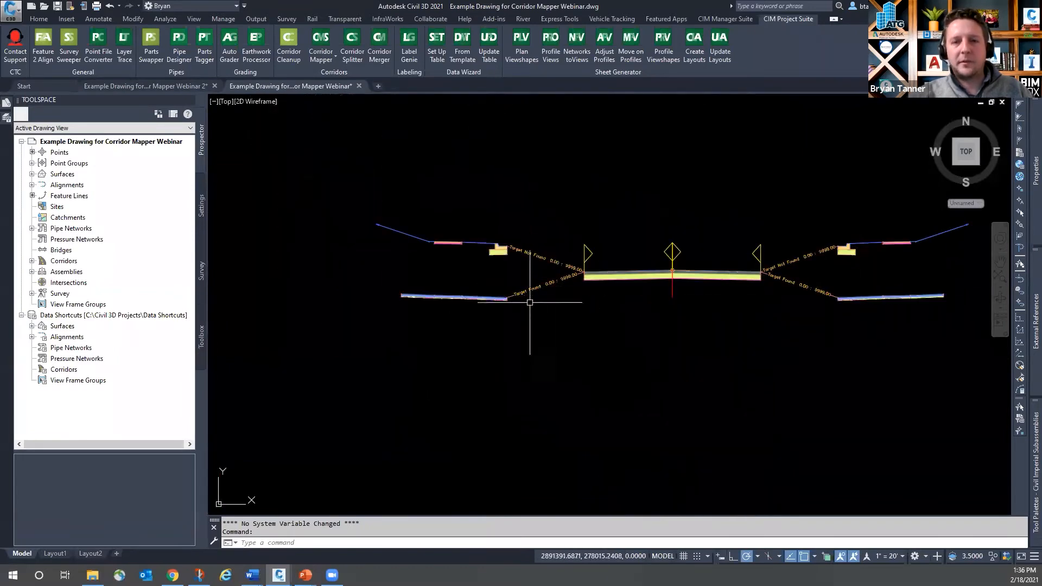
left_click(543, 256)
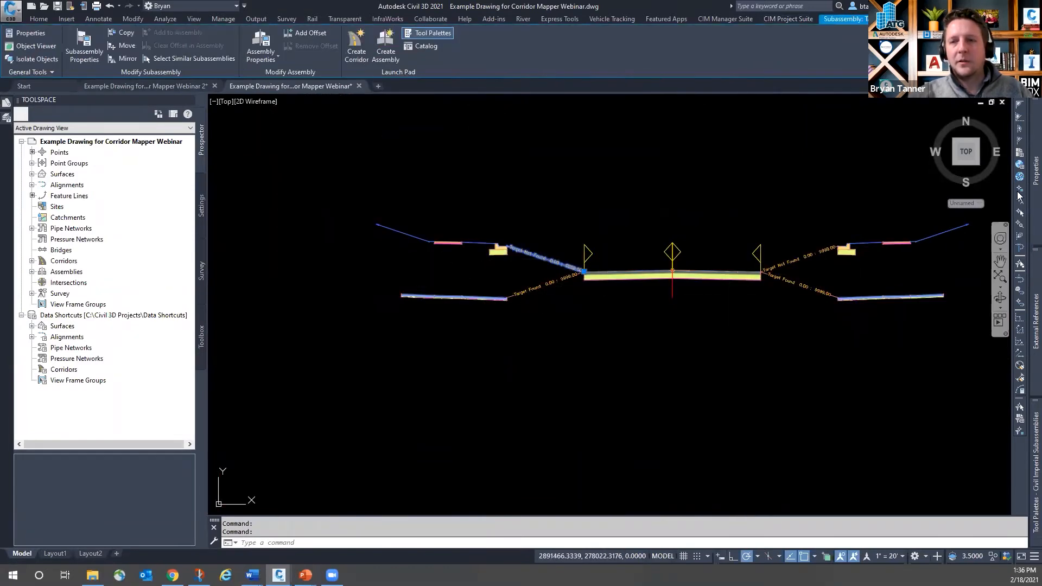
mouse_move(1027, 173)
key("Escape")
key("Escape")
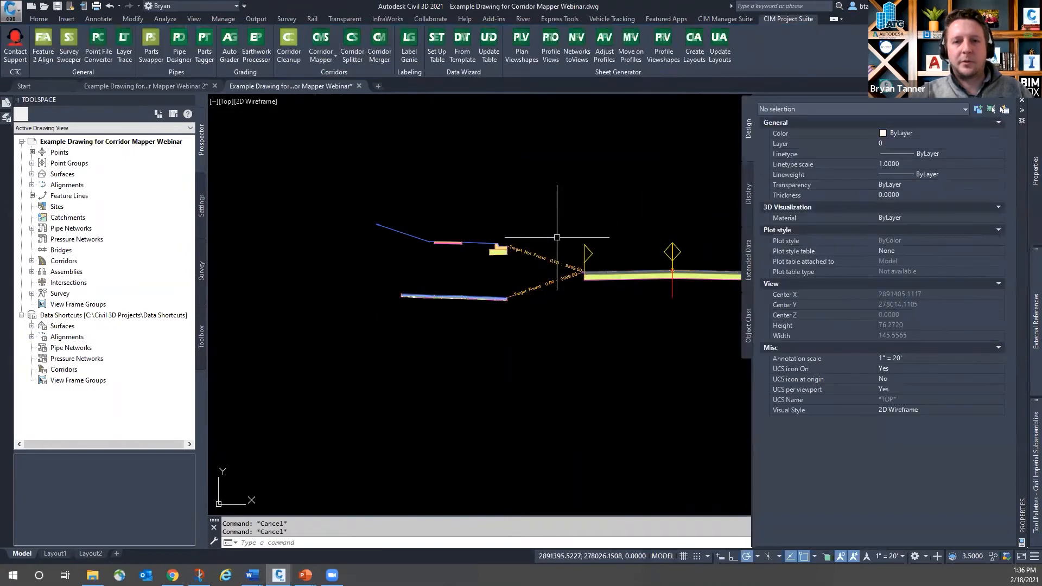
Step: Check which layer the yellow driveway target polyline on the outer side of the corridor curve near station 3+00 uses
scroll(814, 253, "down", 6)
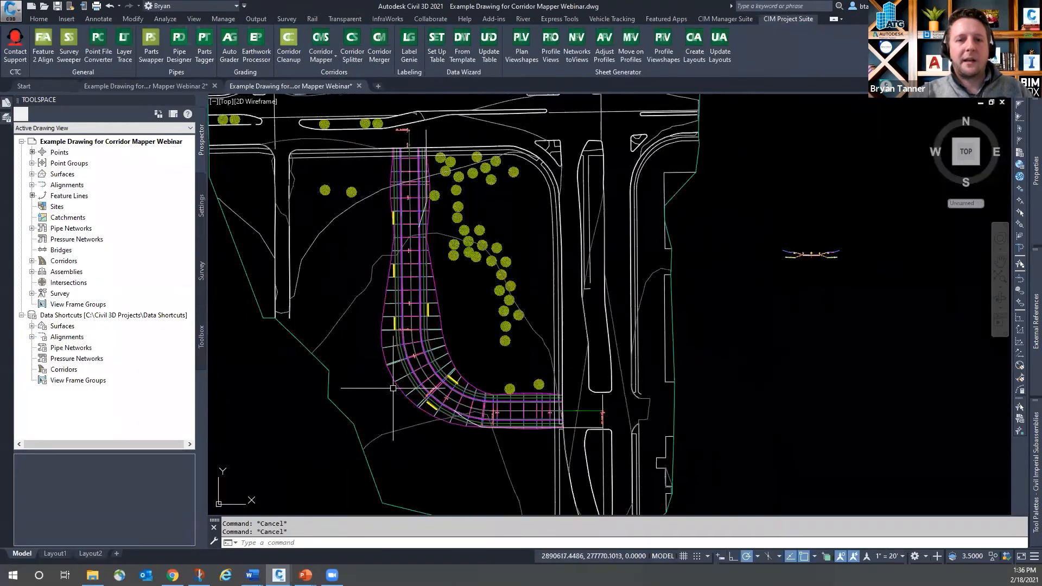
scroll(409, 388, "up", 2)
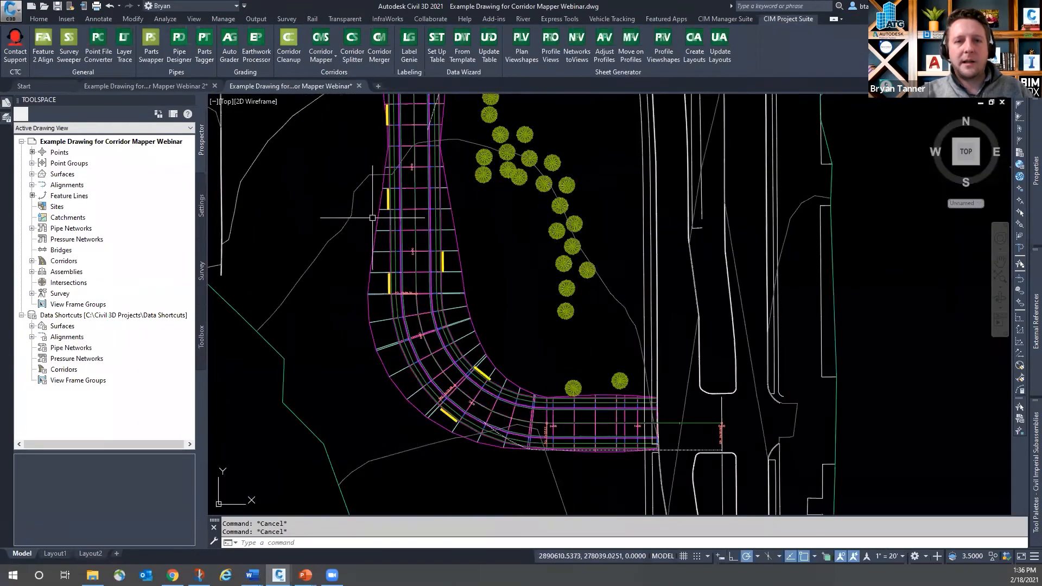
scroll(434, 423, "up", 5)
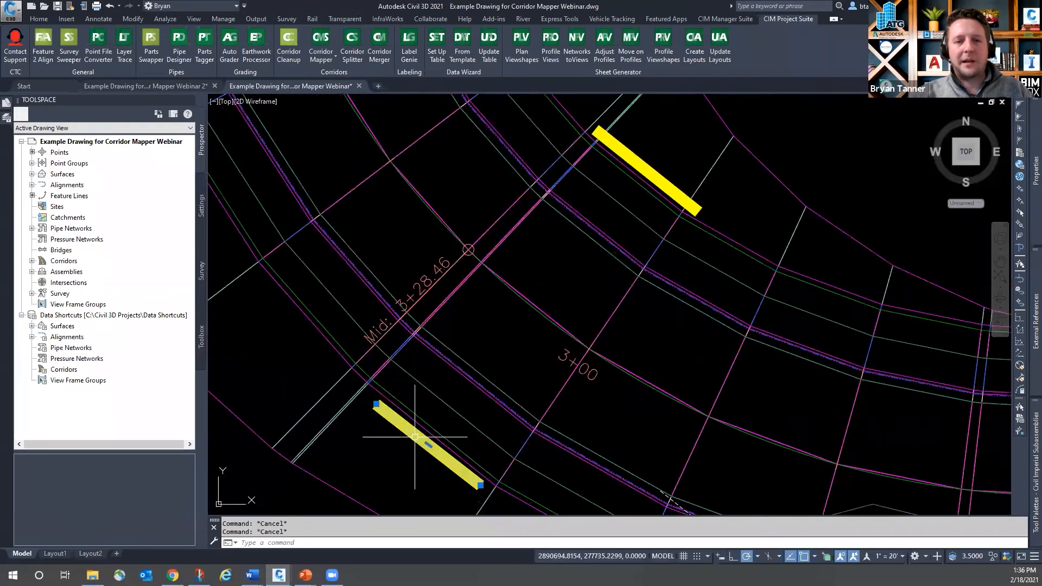
left_click(37, 20)
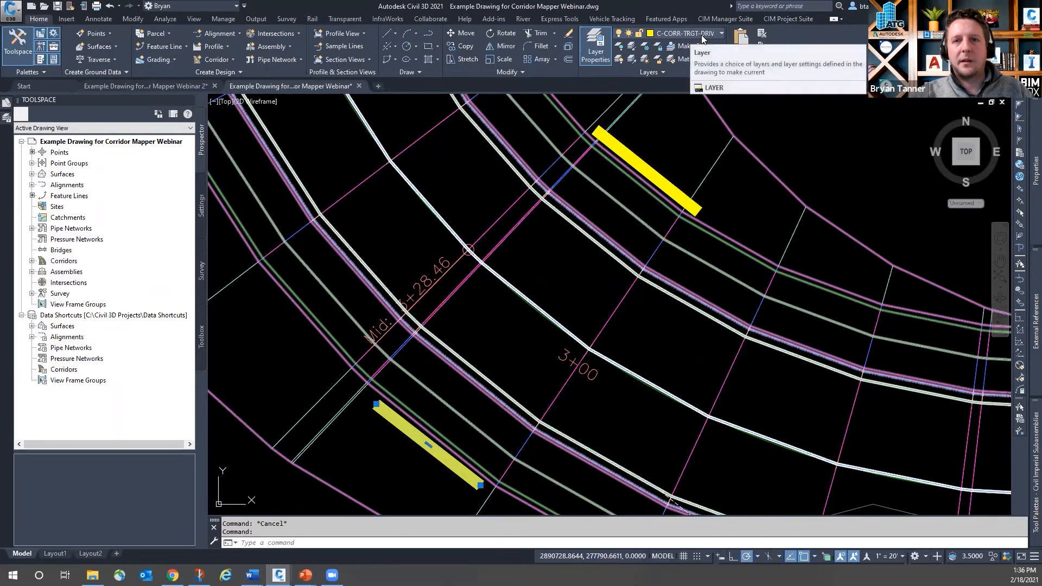
key("Escape")
scroll(601, 320, "down", 6)
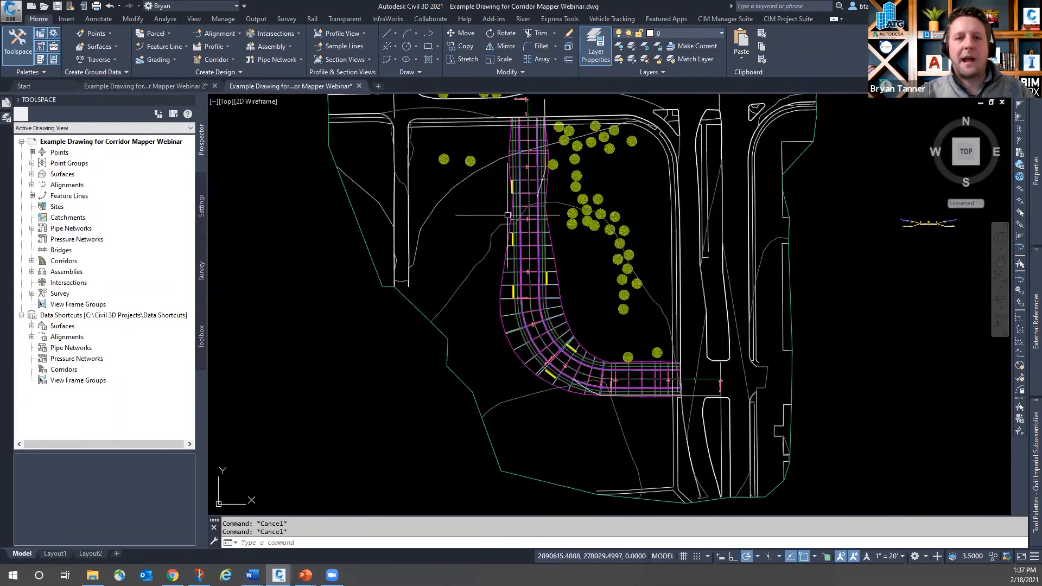
Step: Bring back the CIM Project Suite tools and compare the corridor's driveway target locations with the road assembly
scroll(515, 178, "up", 2)
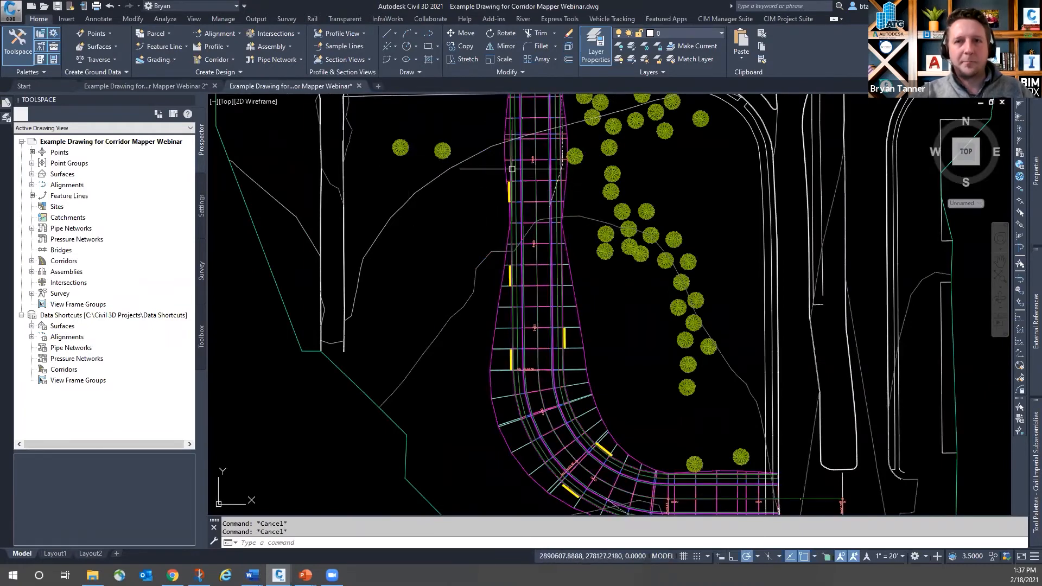
left_click(778, 21)
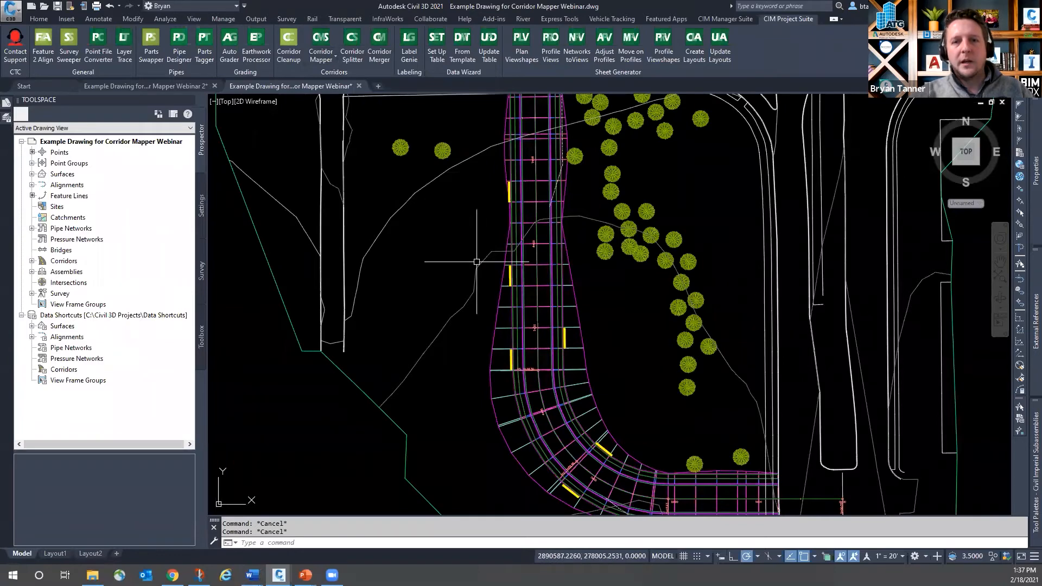
scroll(423, 264, "down", 2)
scroll(423, 265, "down", 2)
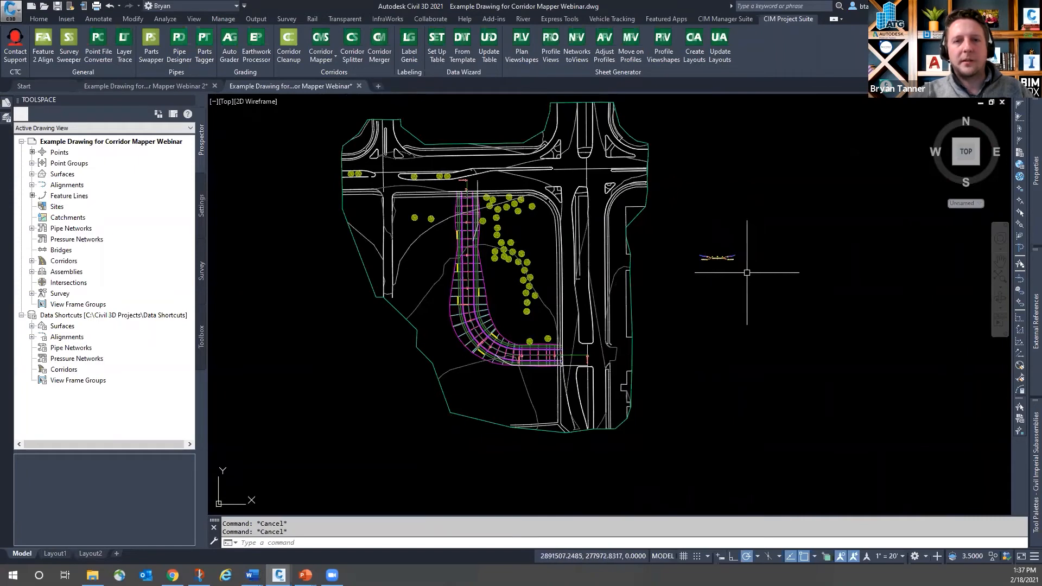
scroll(458, 253, "up", 3)
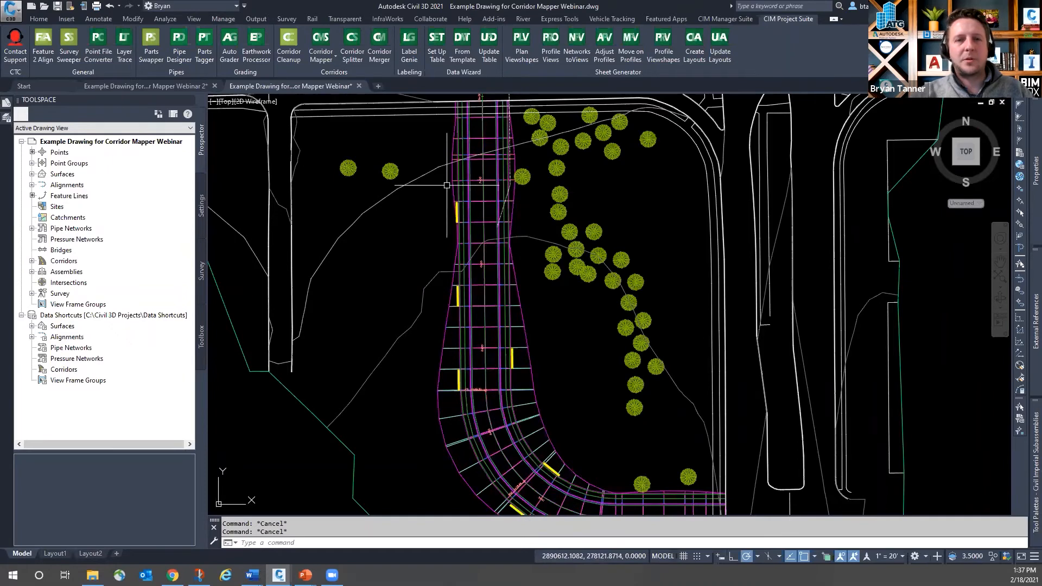
scroll(465, 248, "down", 6)
scroll(628, 242, "up", 14)
scroll(622, 298, "down", 4)
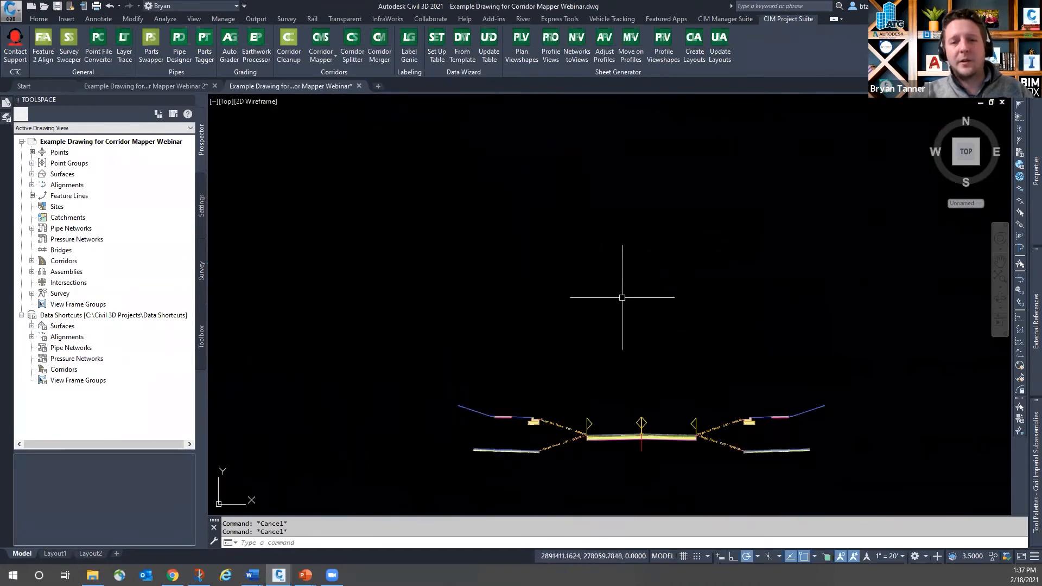
scroll(725, 345, "down", 8)
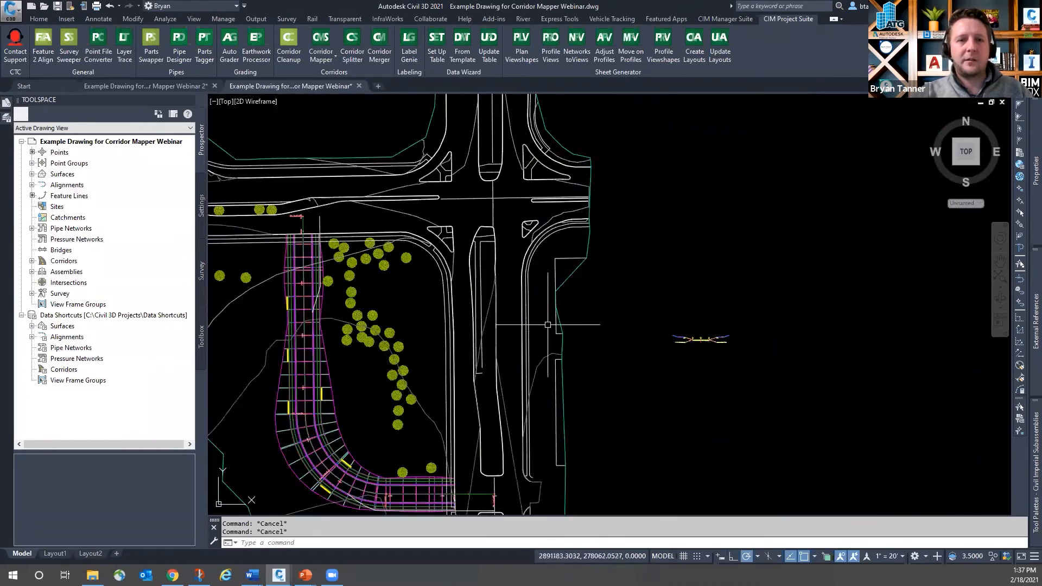
scroll(405, 361, "up", 6)
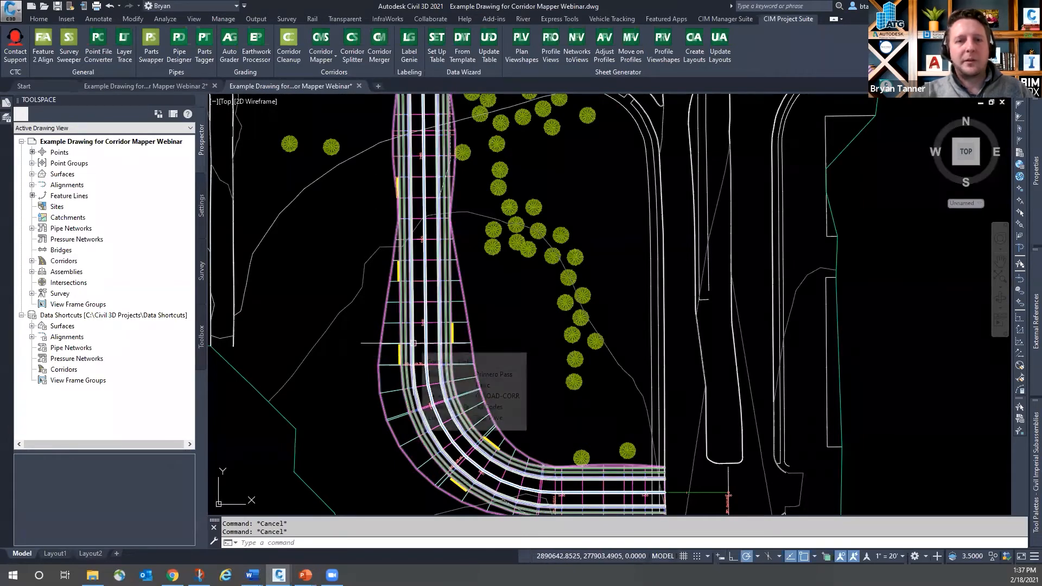
mouse_move(418, 332)
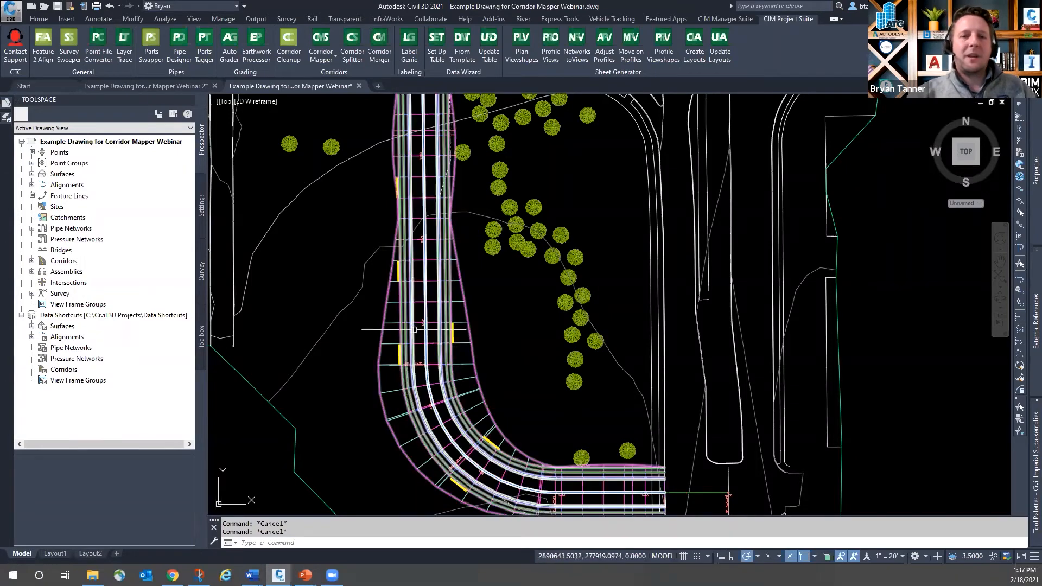
Step: Review the properties of the right and left inside lane subassemblies in the road assembly
scroll(386, 298, "down", 5)
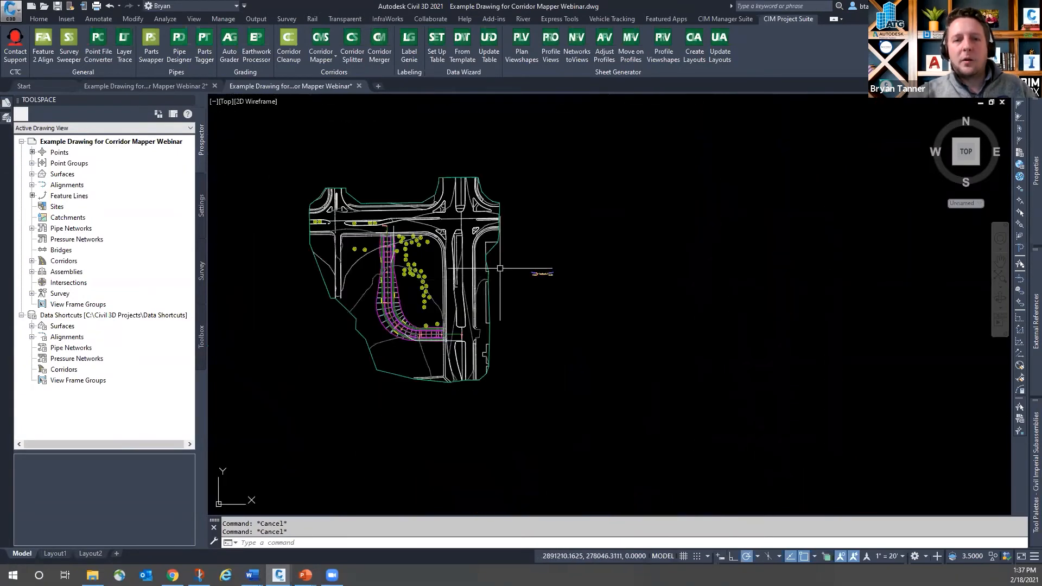
scroll(548, 273, "up", 8)
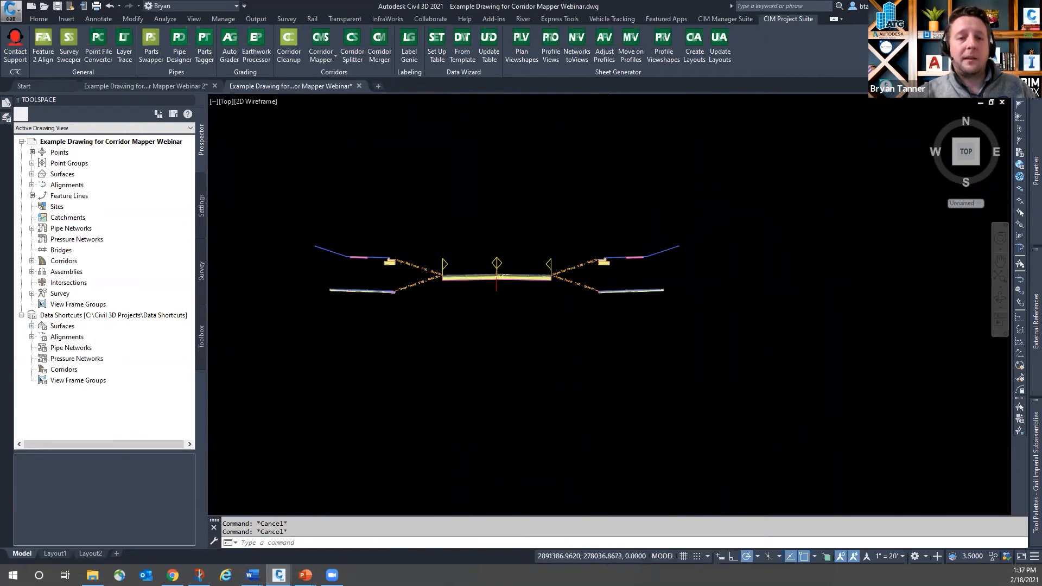
scroll(396, 219, "up", 2)
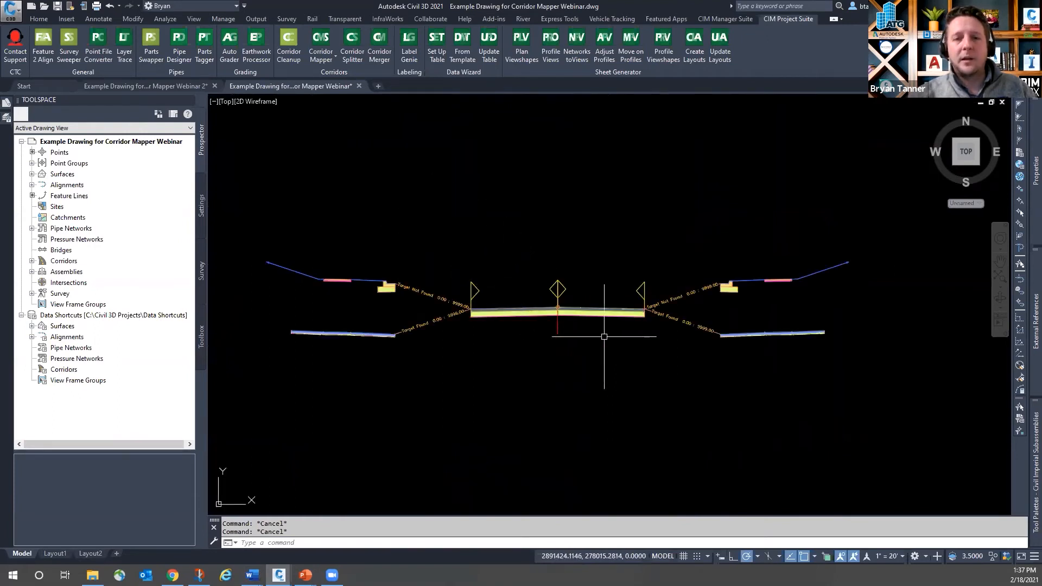
left_click(602, 315)
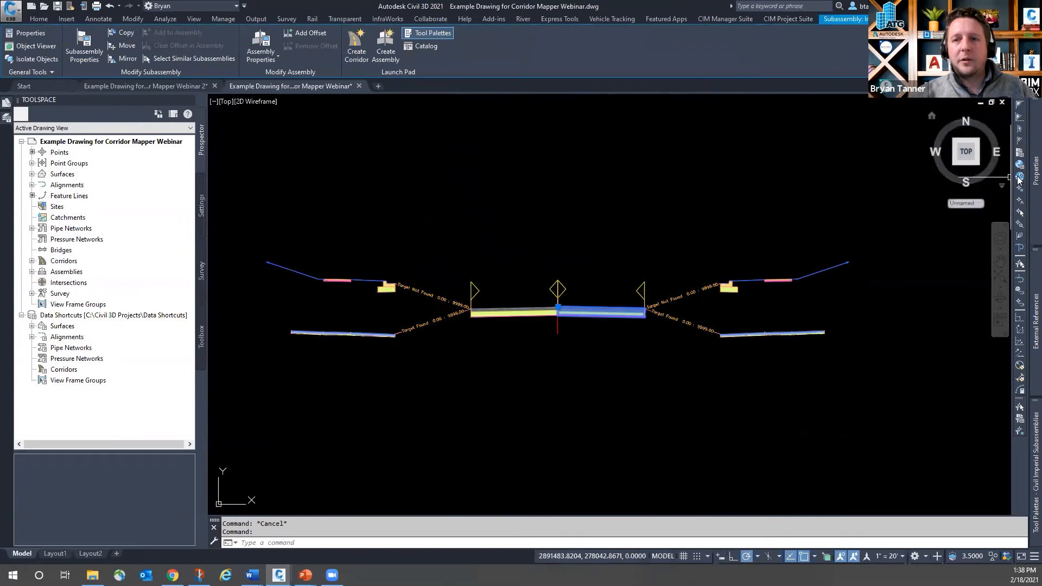
mouse_move(1026, 182)
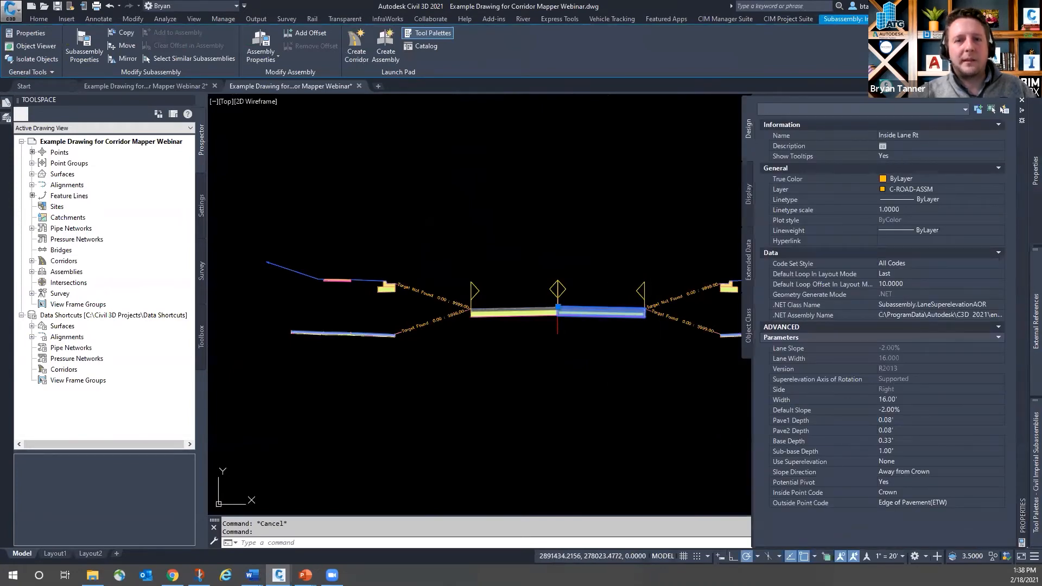
key("Escape")
left_click(513, 314)
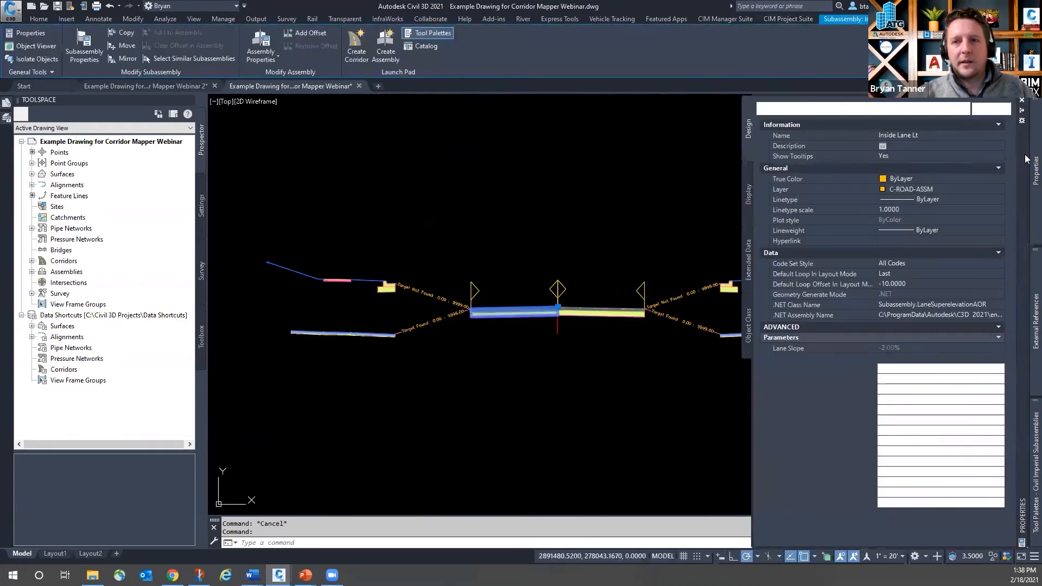
key("Escape")
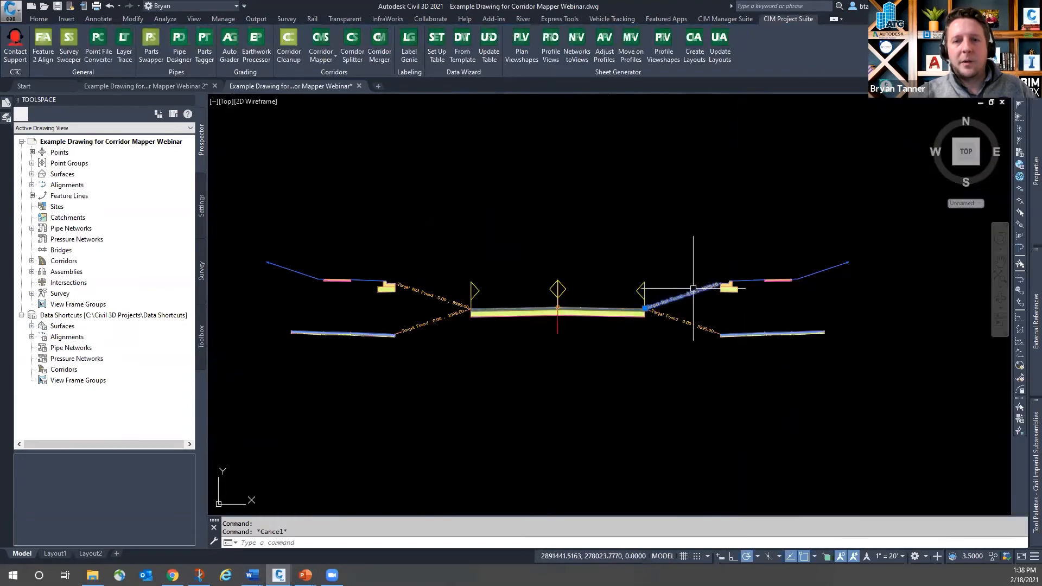
Step: Review the properties of the right Target Not Found conditional subassembly
left_click(685, 296)
mouse_move(1025, 161)
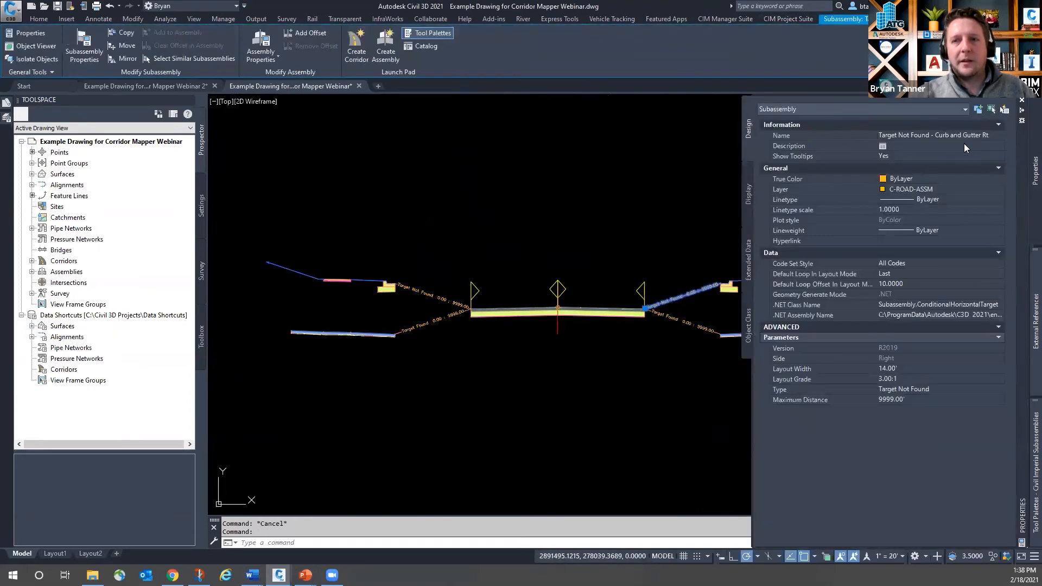
key("Escape")
Step: Inspect the sidewalk and the curb and gutter subassemblies attached to the right Target Not Found branch
scroll(551, 226, "down", 3)
scroll(630, 235, "up", 5)
scroll(631, 235, "up", 2)
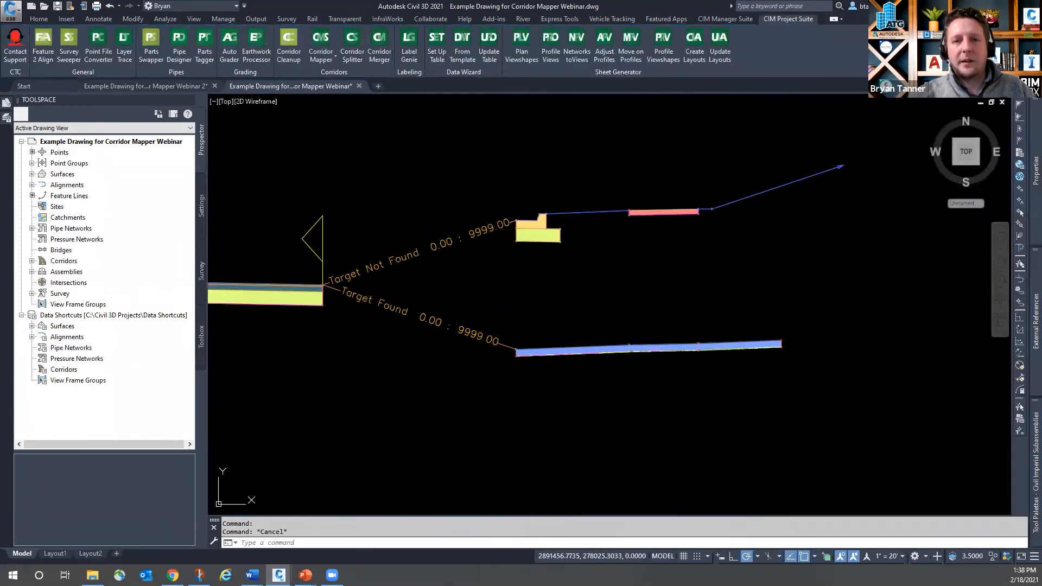
left_click(662, 211)
mouse_move(1026, 165)
key("Escape")
left_click(538, 227)
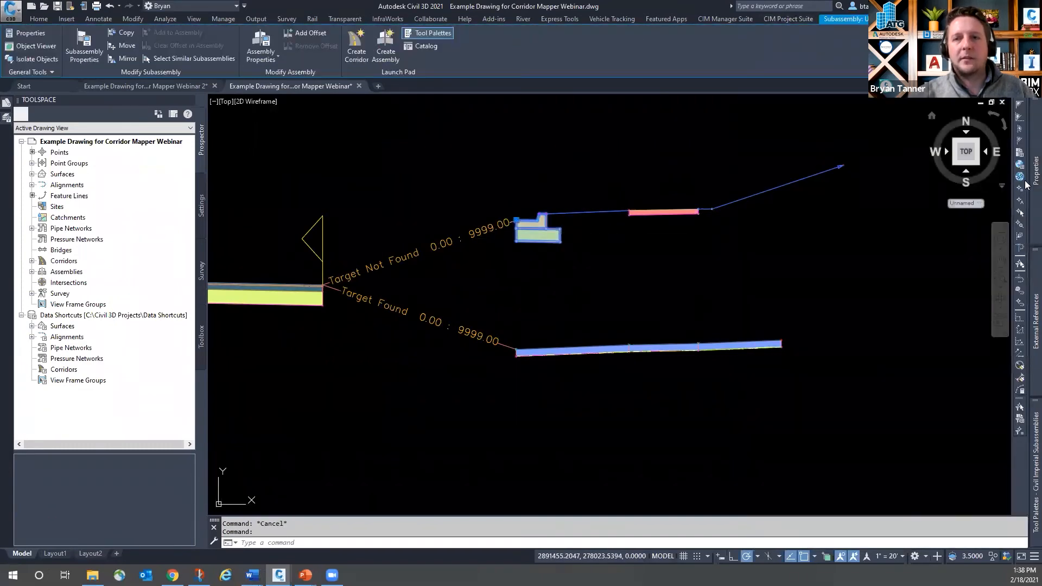
mouse_move(1026, 183)
key("Escape")
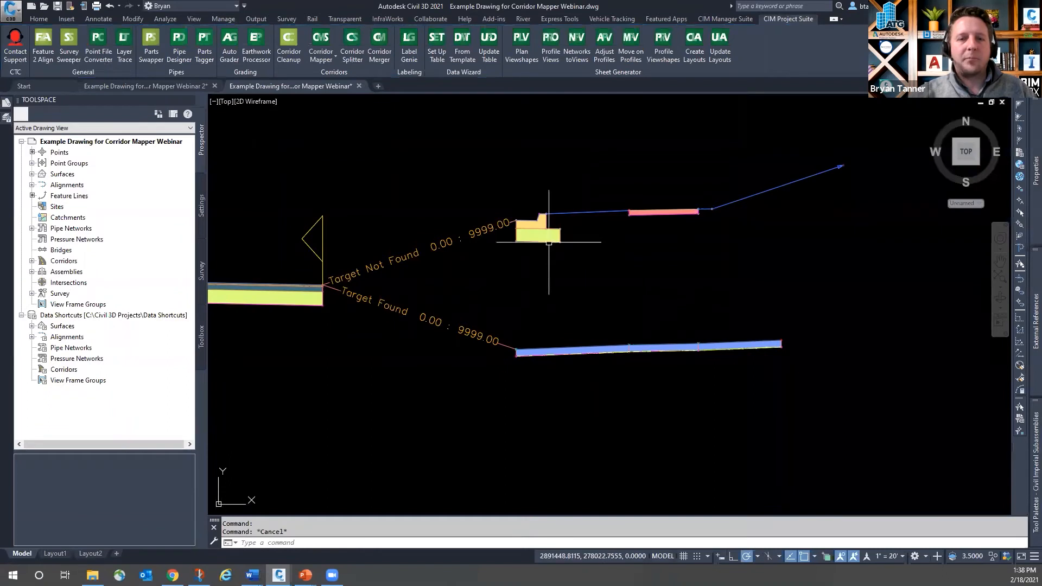
Step: Examine the right daylight slope link and the drive-through sidewalk and drive approach subassemblies on the Target Found branch
scroll(640, 271, "down", 3)
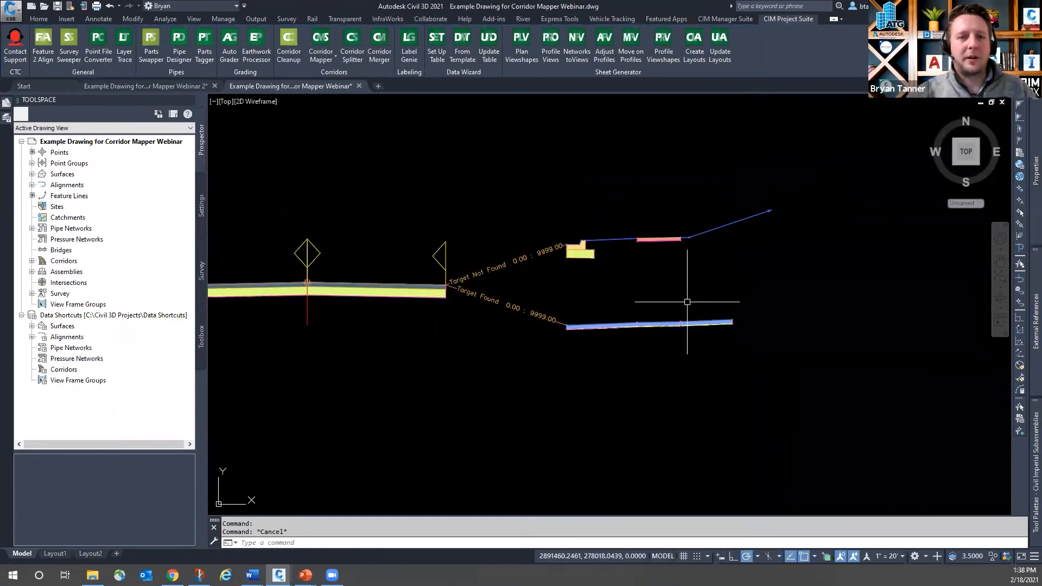
scroll(782, 294, "down", 2)
scroll(795, 294, "down", 3)
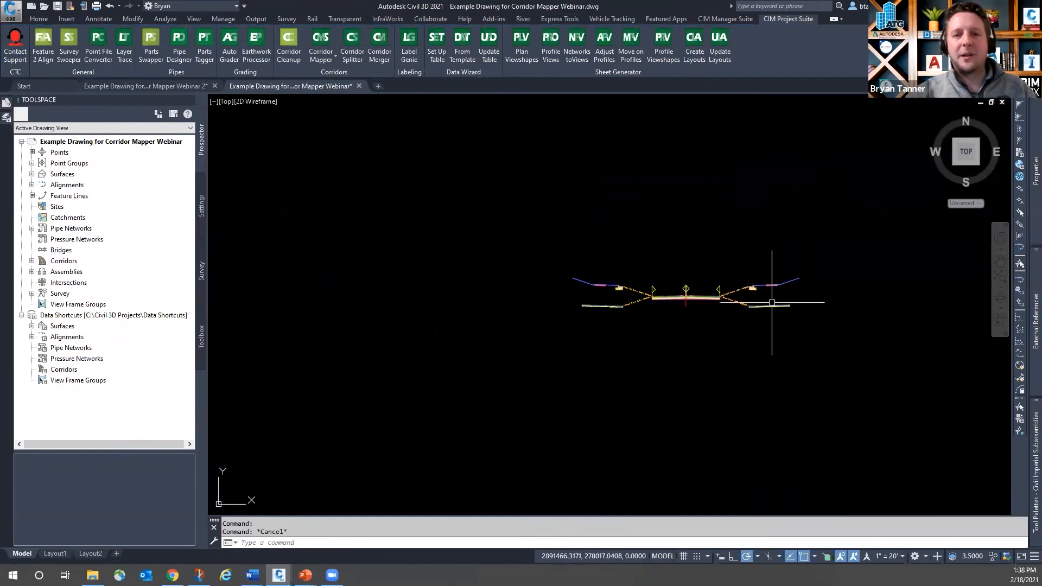
scroll(734, 285, "up", 3)
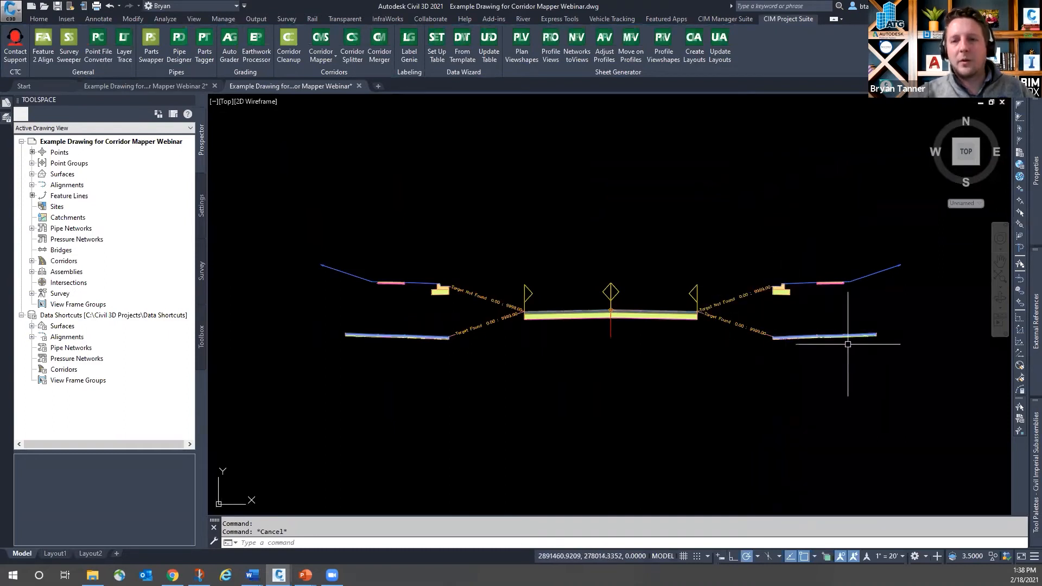
scroll(836, 337, "up", 4)
key("Escape")
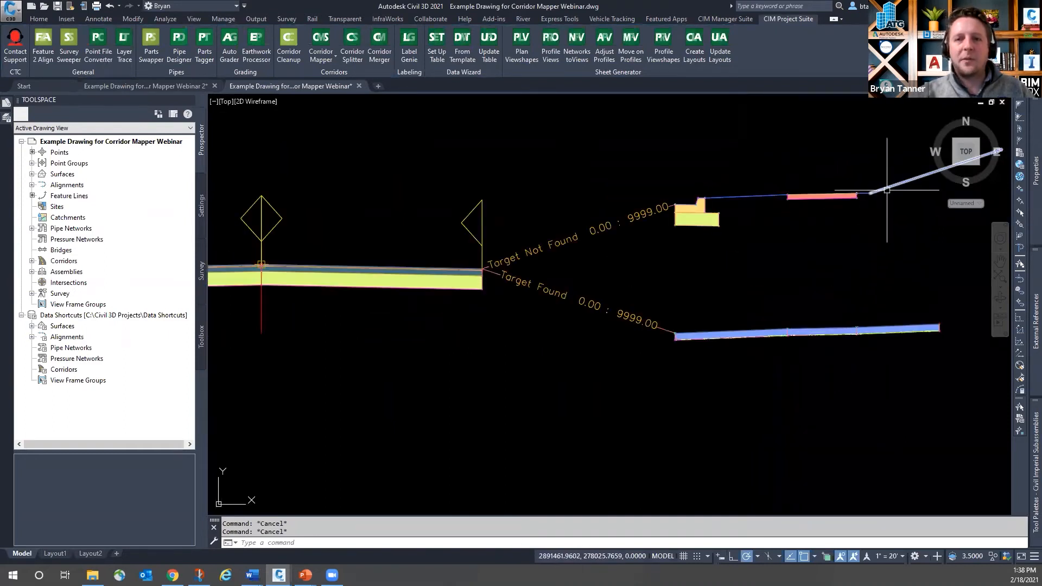
mouse_move(814, 333)
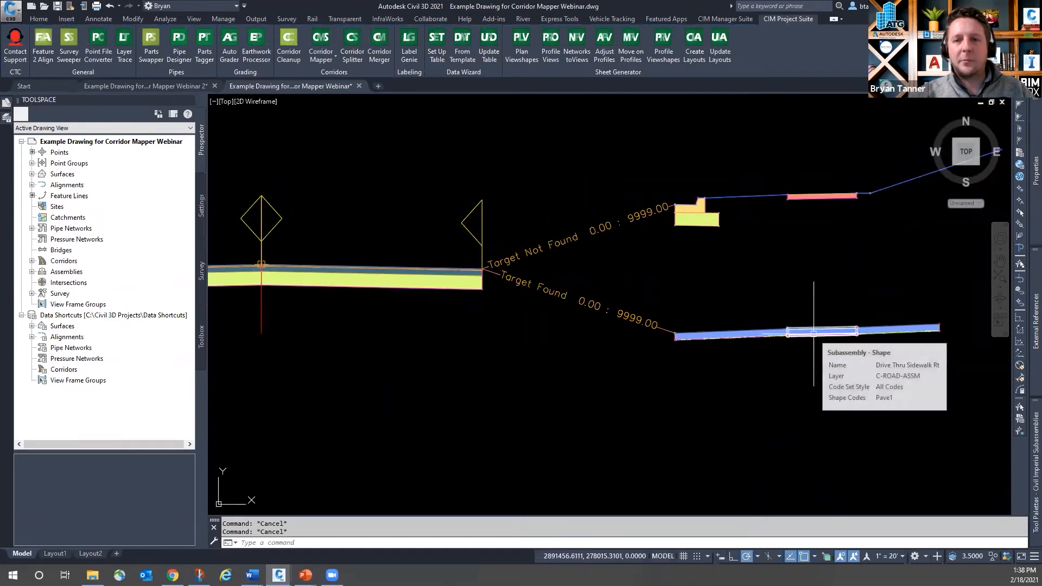
mouse_move(730, 334)
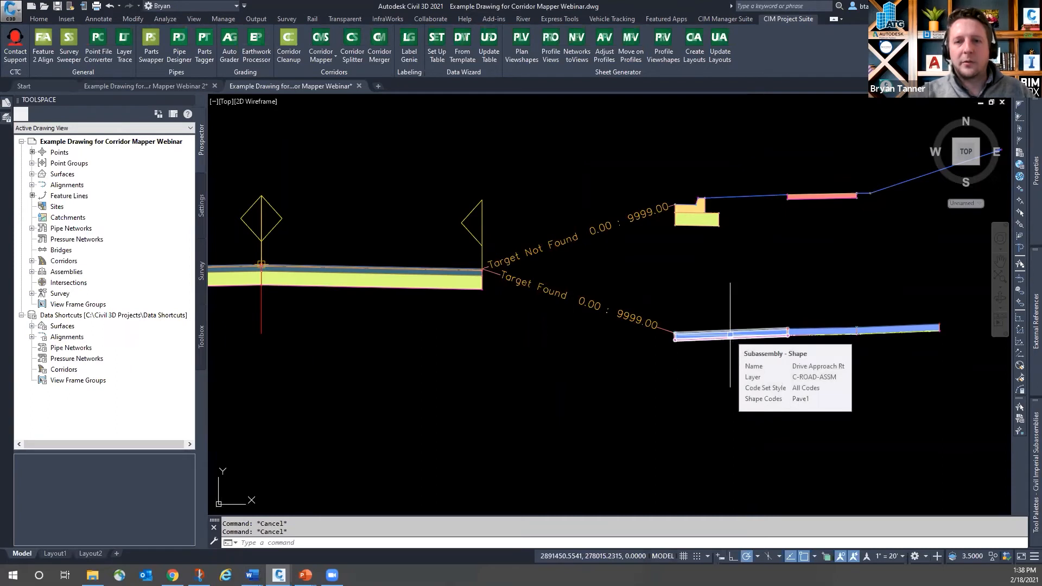
Step: Create layers named after all subassemblies of the road assembly with Corridor Mapper's Layers from Subassemblies, without a prefix or suffix
scroll(798, 295, "down", 5)
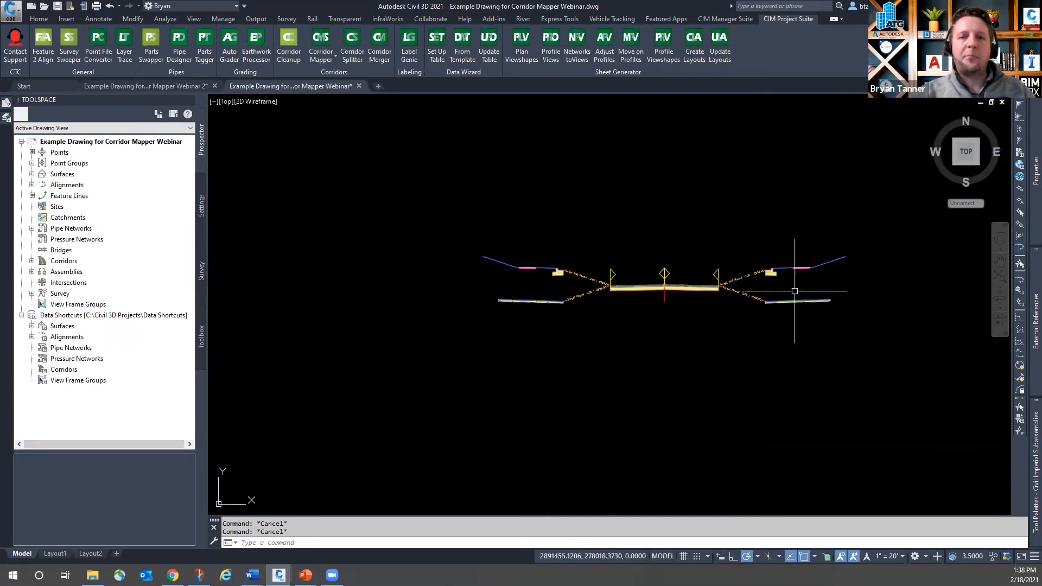
mouse_move(799, 295)
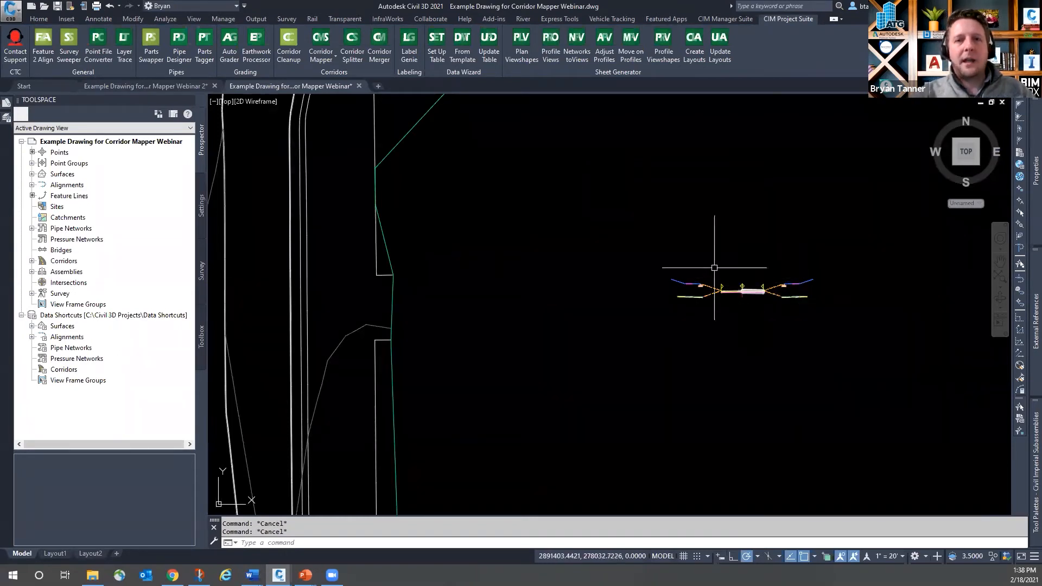
left_click(329, 61)
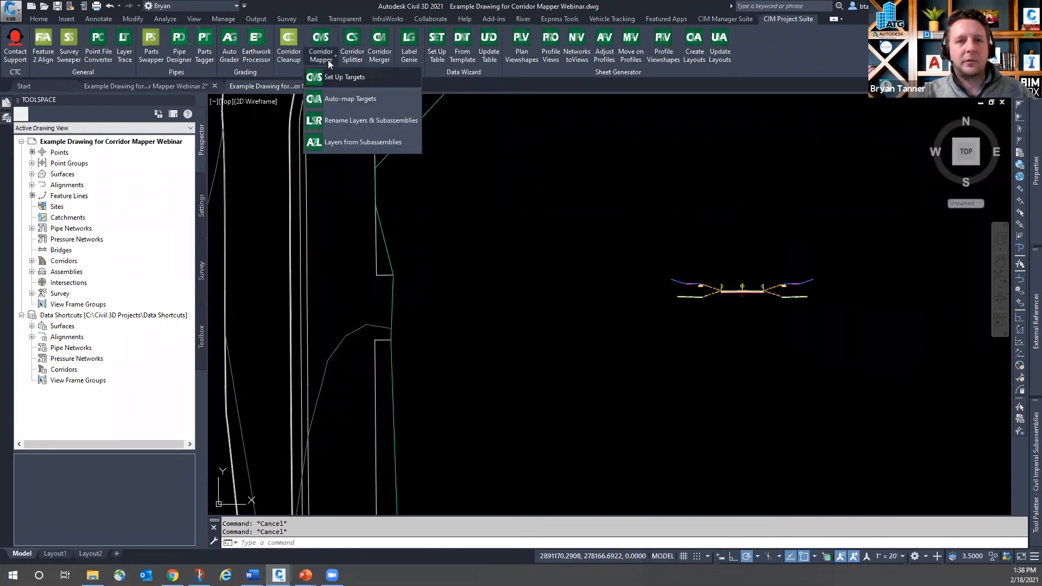
left_click(353, 143)
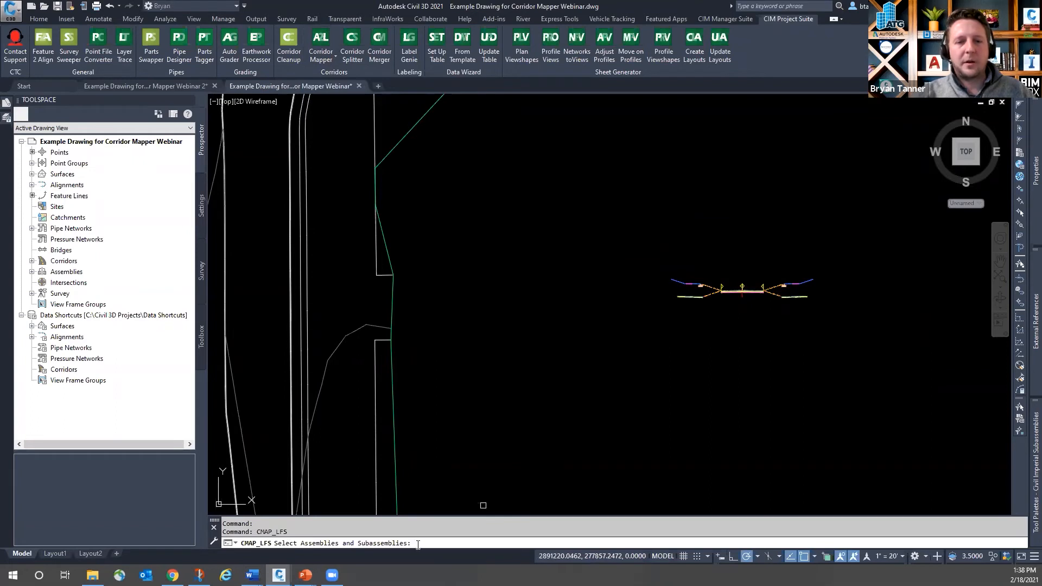
left_click(609, 232)
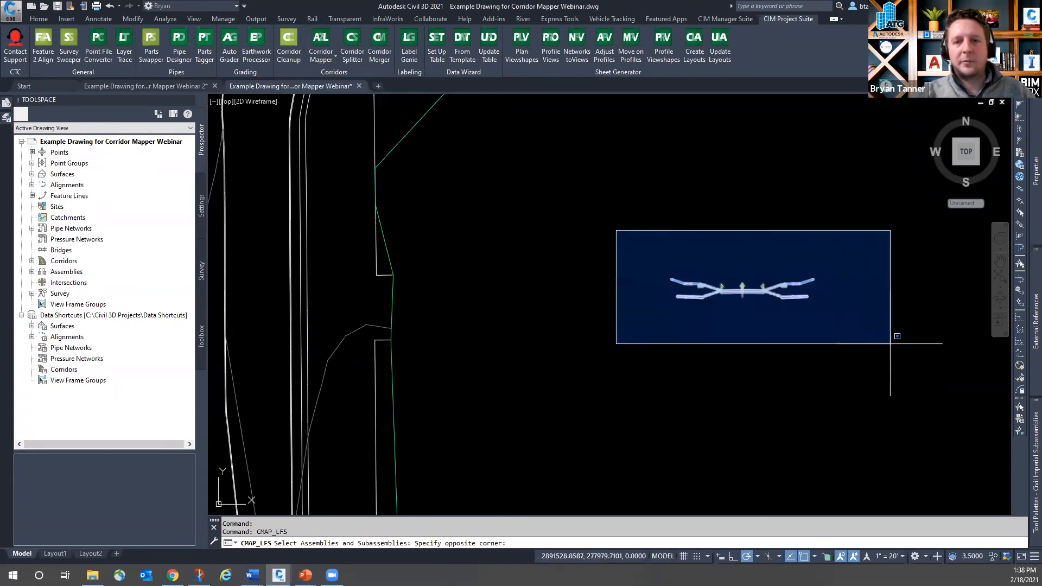
left_click(893, 342)
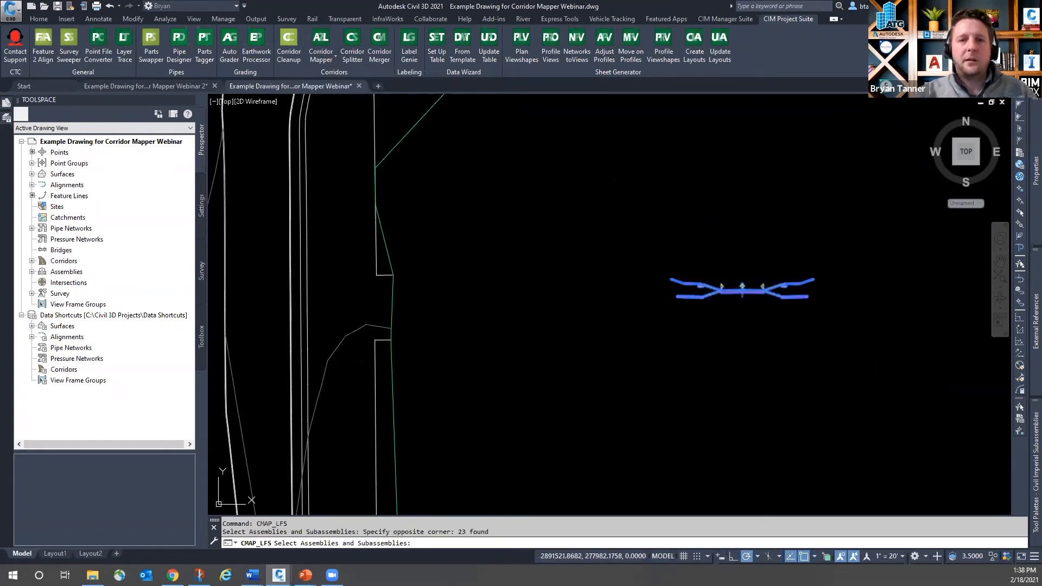
key("Return")
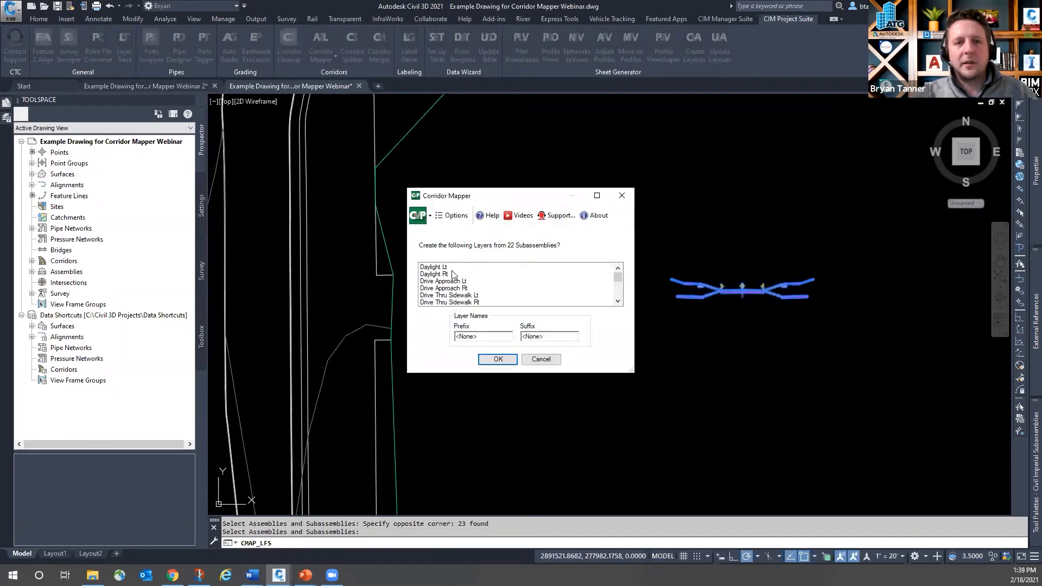
scroll(442, 279, "down", 4)
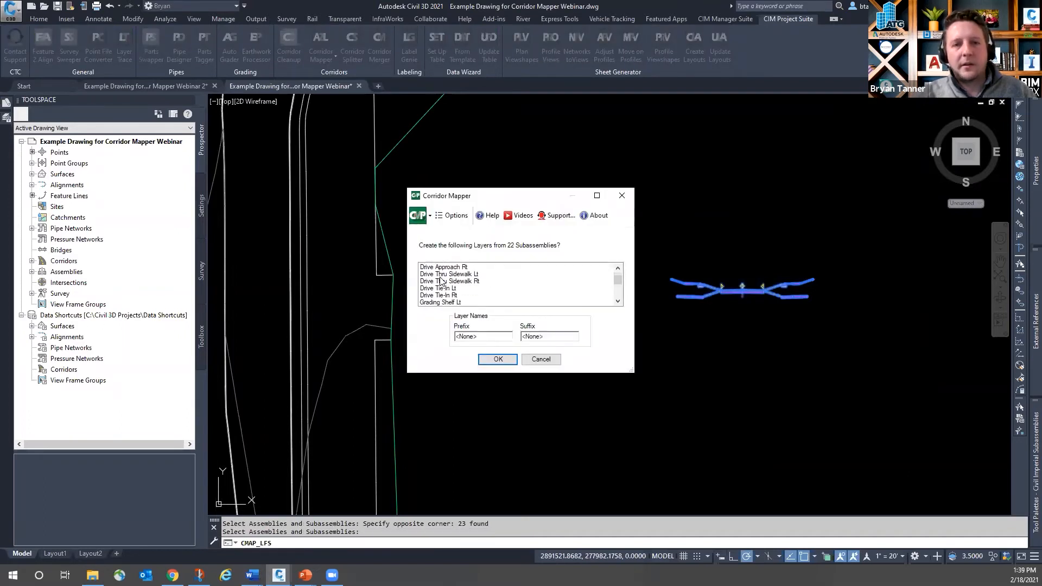
scroll(442, 280, "down", 4)
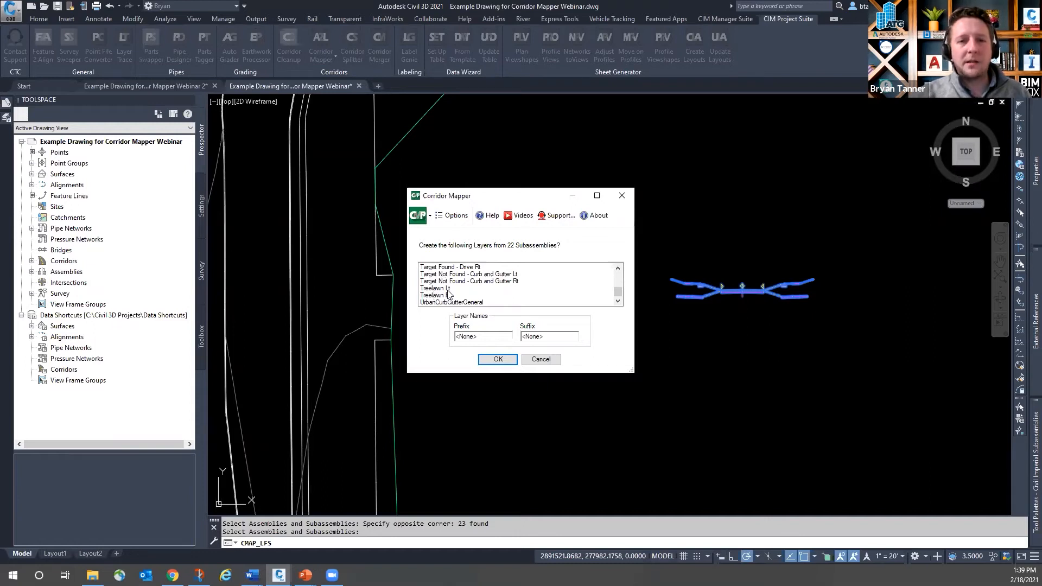
left_click(498, 359)
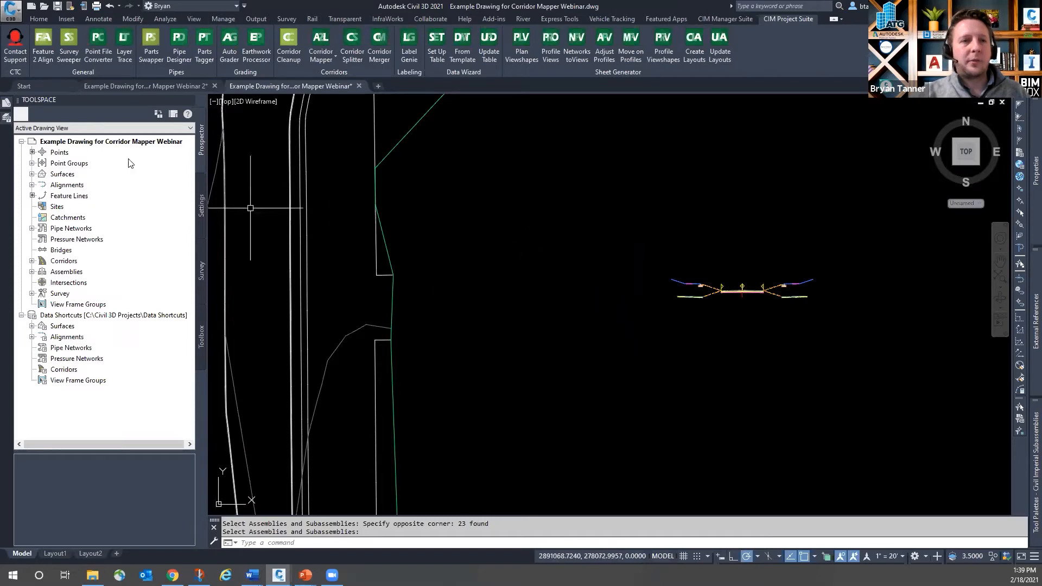
Step: Check the drawing's layer list for the layers created from the subassembly names
mouse_move(6, 117)
scroll(174, 201, "down", 20)
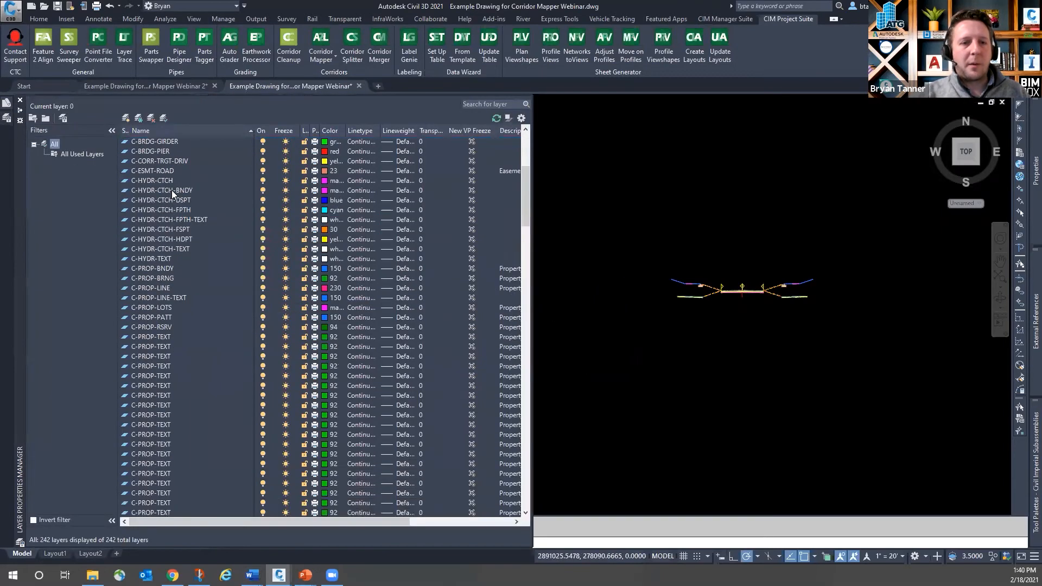
scroll(181, 214, "down", 18)
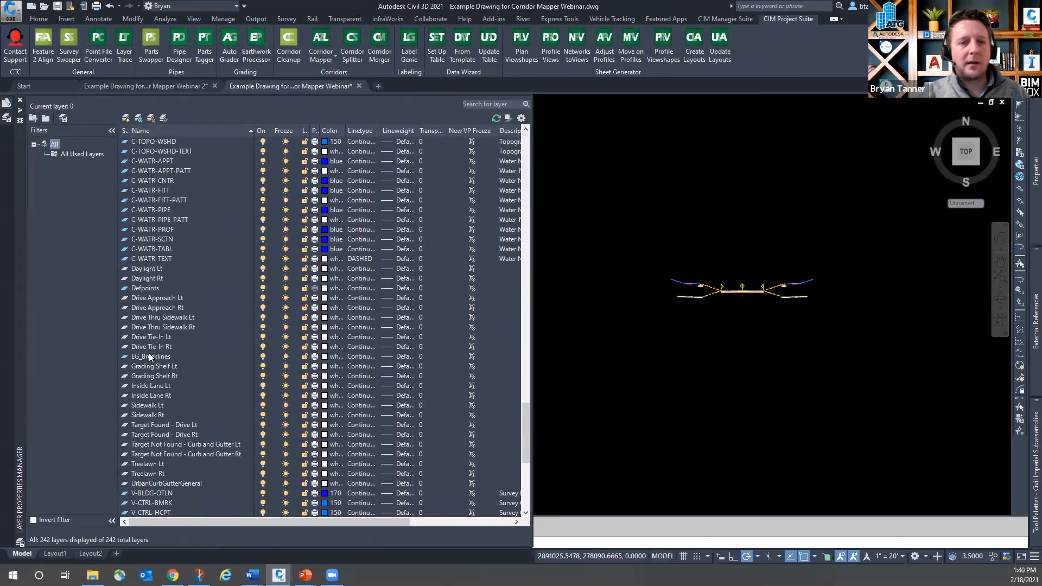
scroll(736, 348, "down", 6)
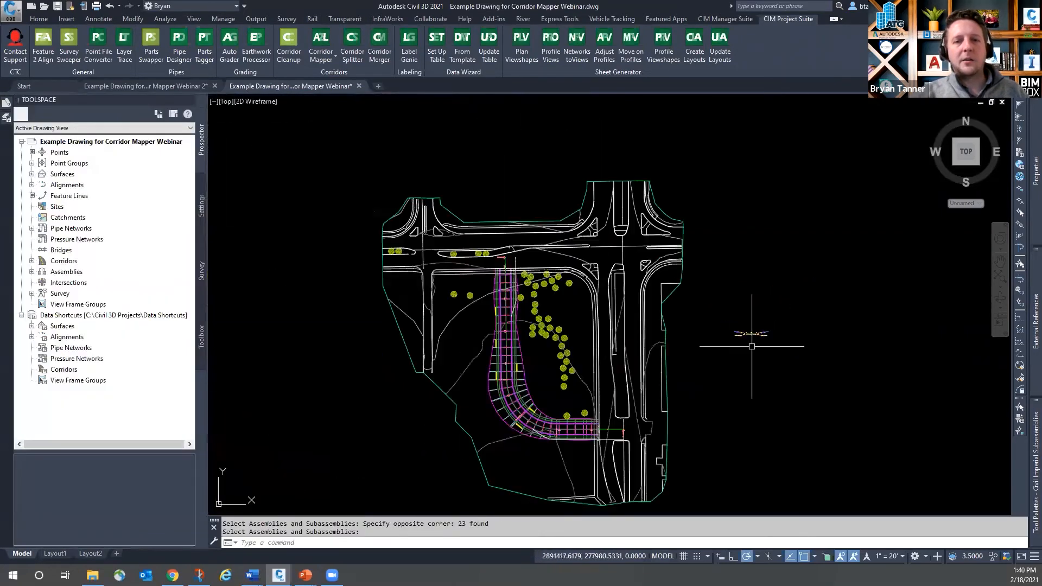
Step: Move the four driveway target polylines along the outer, left side of the corridor to the layer Target Found - Drive Lt
key("Escape")
key("Escape")
scroll(494, 320, "up", 10)
left_click(495, 223)
scroll(495, 223, "down", 5)
scroll(526, 225, "up", 5)
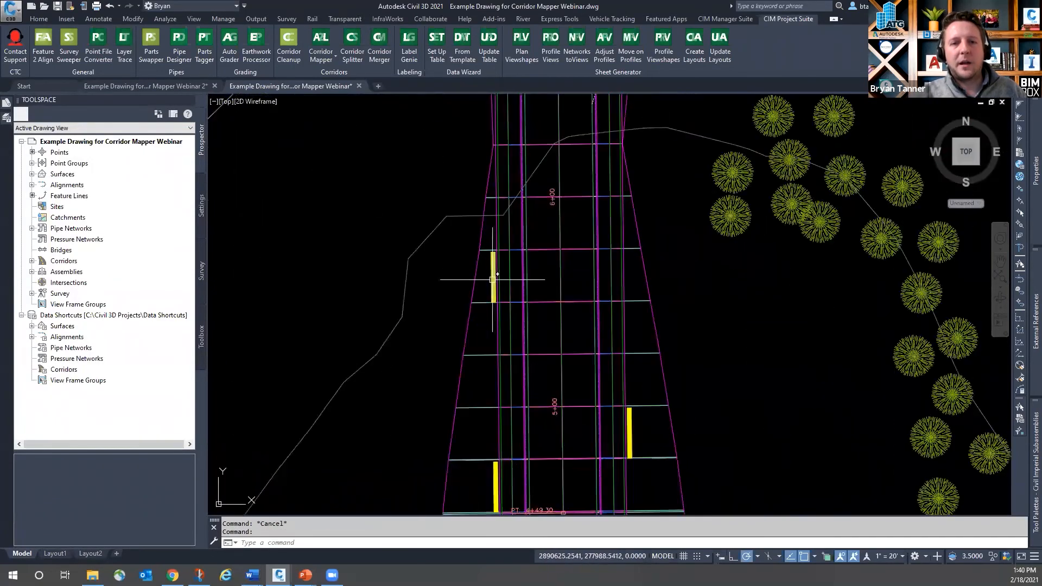
scroll(526, 225, "down", 5)
scroll(532, 217, "up", 5)
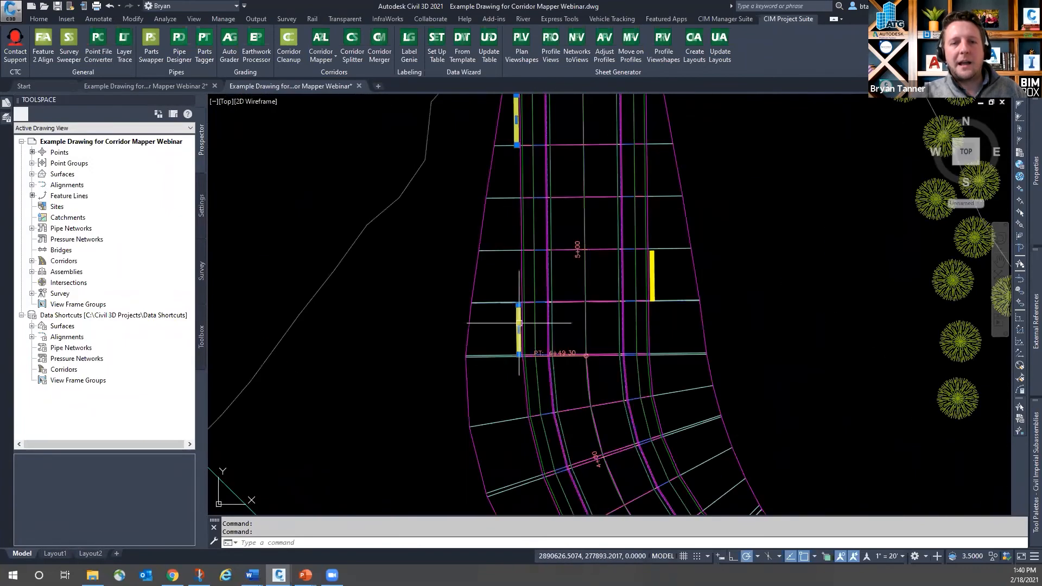
scroll(537, 210, "down", 2)
left_click(617, 490)
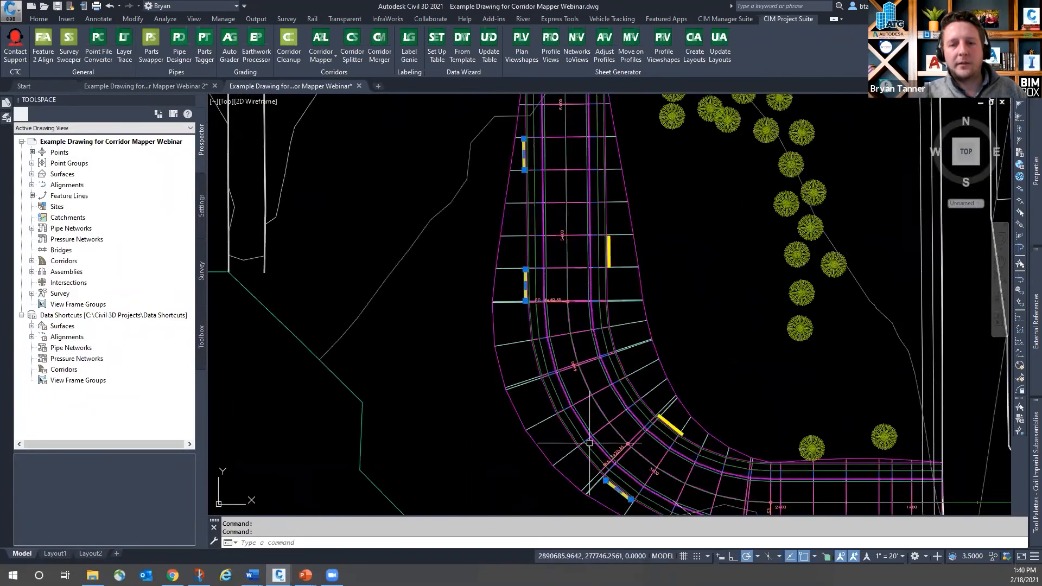
scroll(573, 396, "down", 4)
scroll(543, 271, "up", 2)
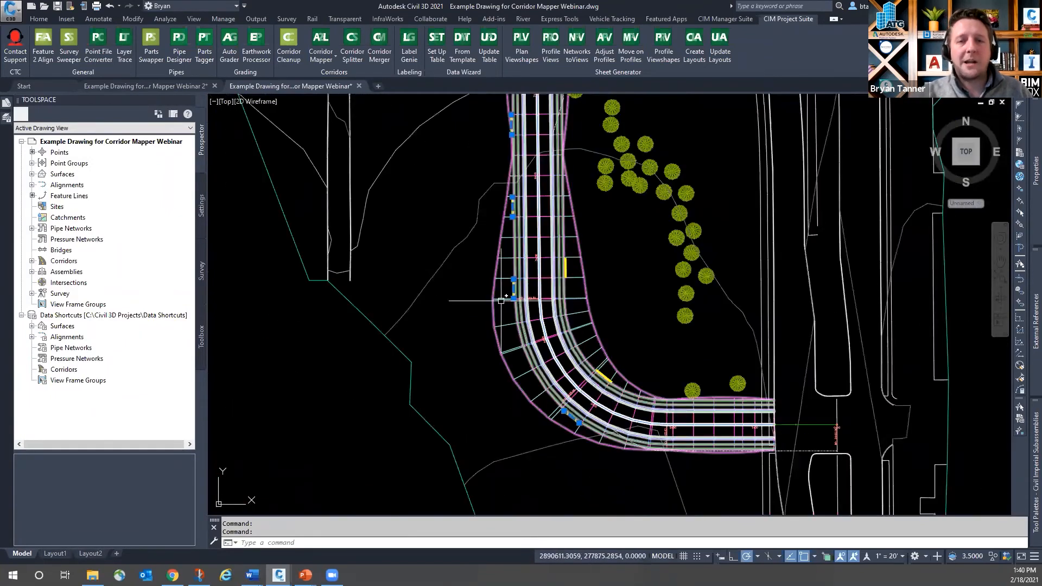
scroll(556, 209, "down", 2)
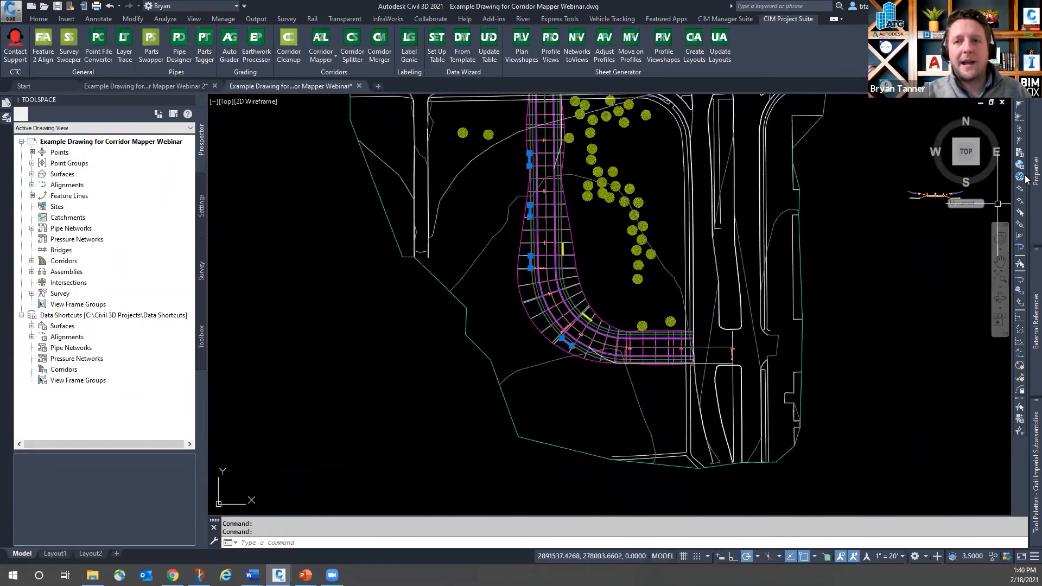
mouse_move(1026, 171)
left_click(945, 143)
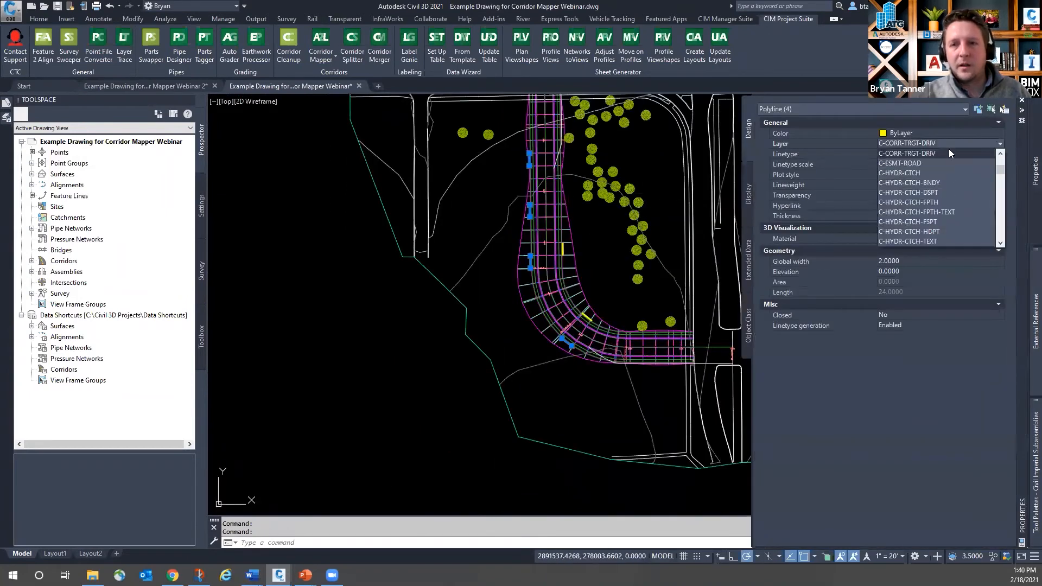
scroll(950, 177, "down", 3)
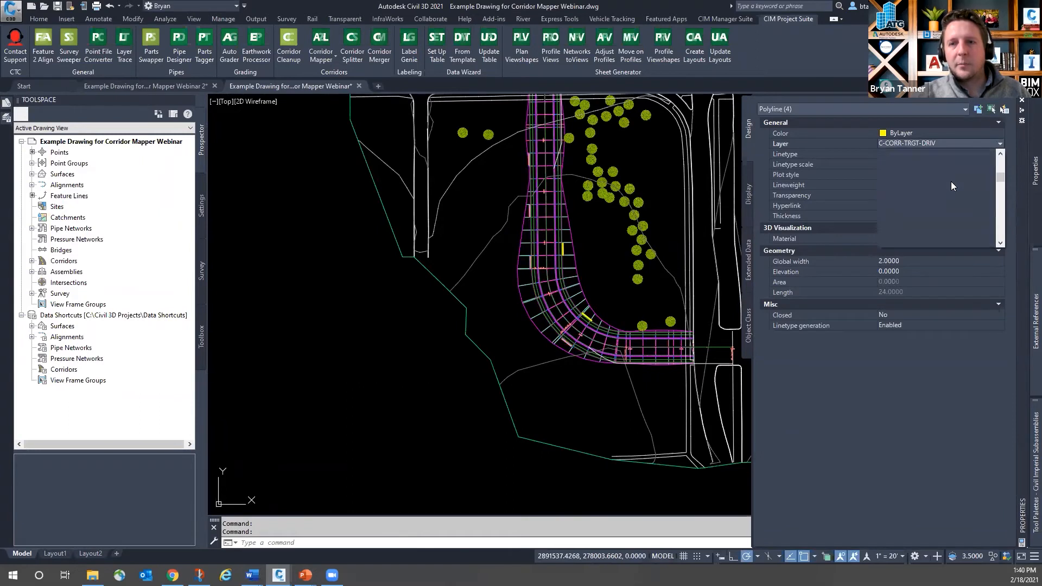
scroll(951, 182, "down", 3)
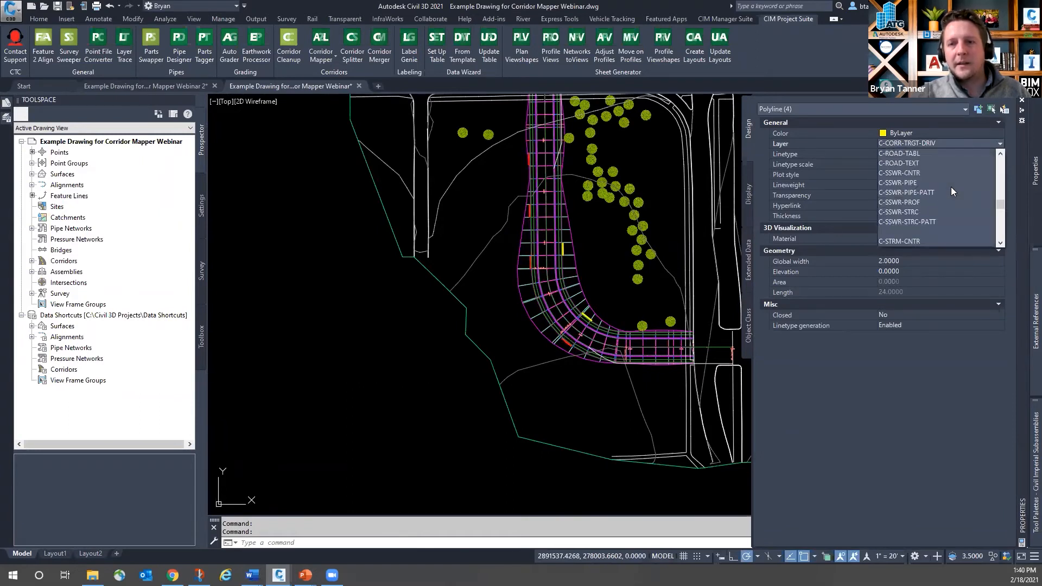
scroll(950, 191, "down", 3)
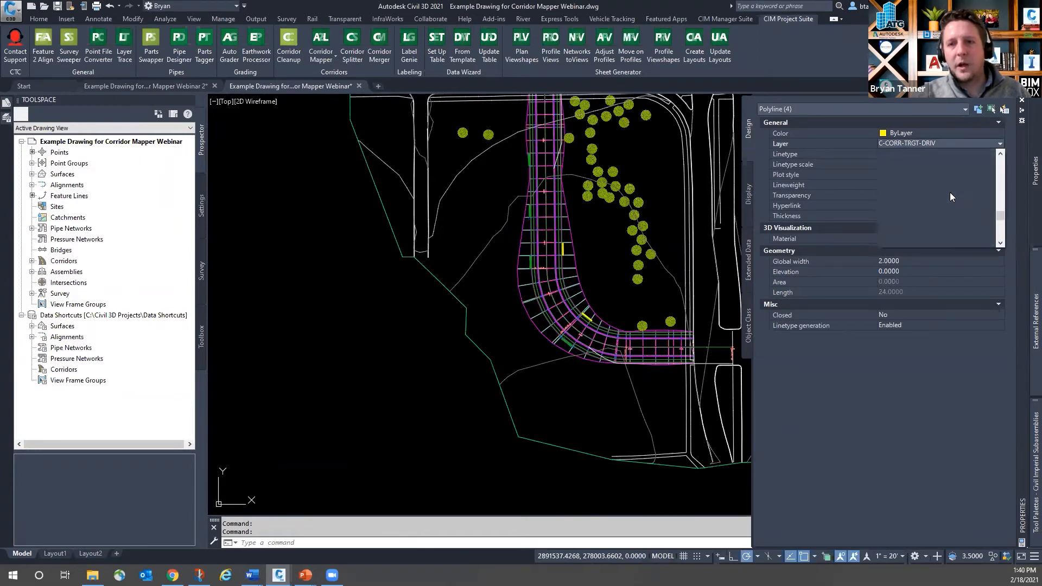
scroll(947, 194, "down", 3)
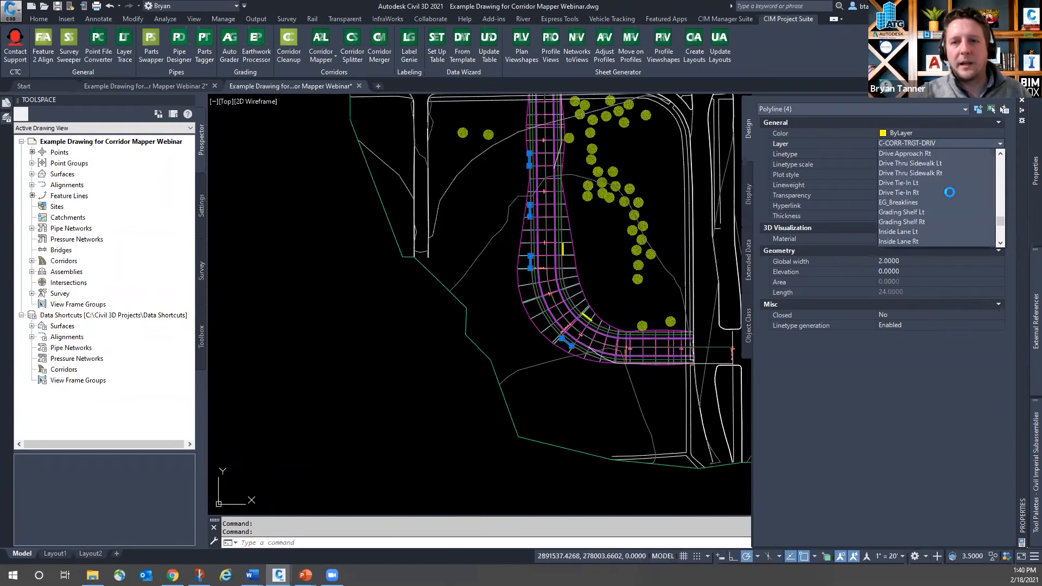
scroll(955, 203, "up", 1)
scroll(960, 205, "up", 3)
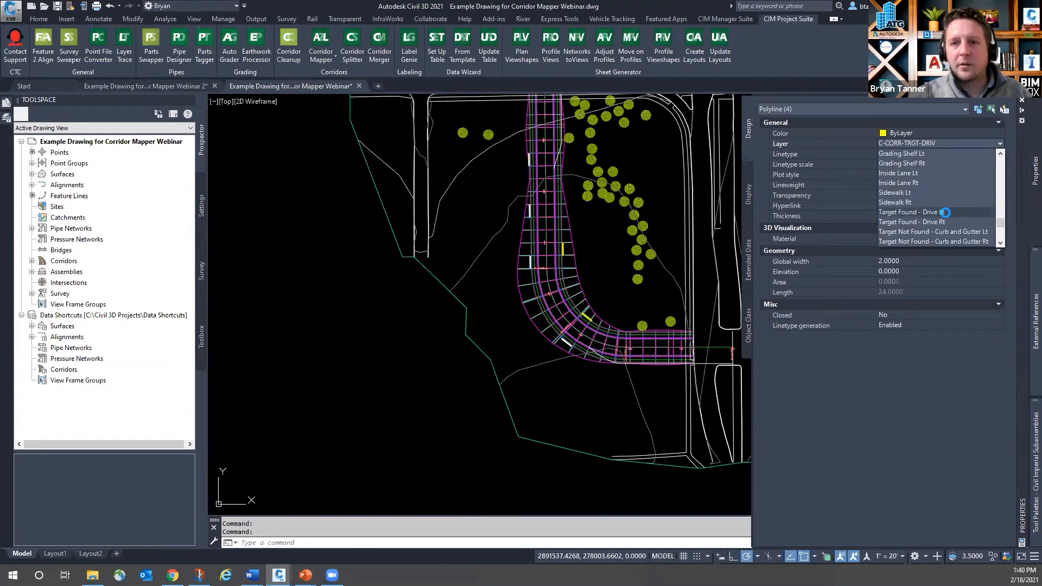
left_click(944, 212)
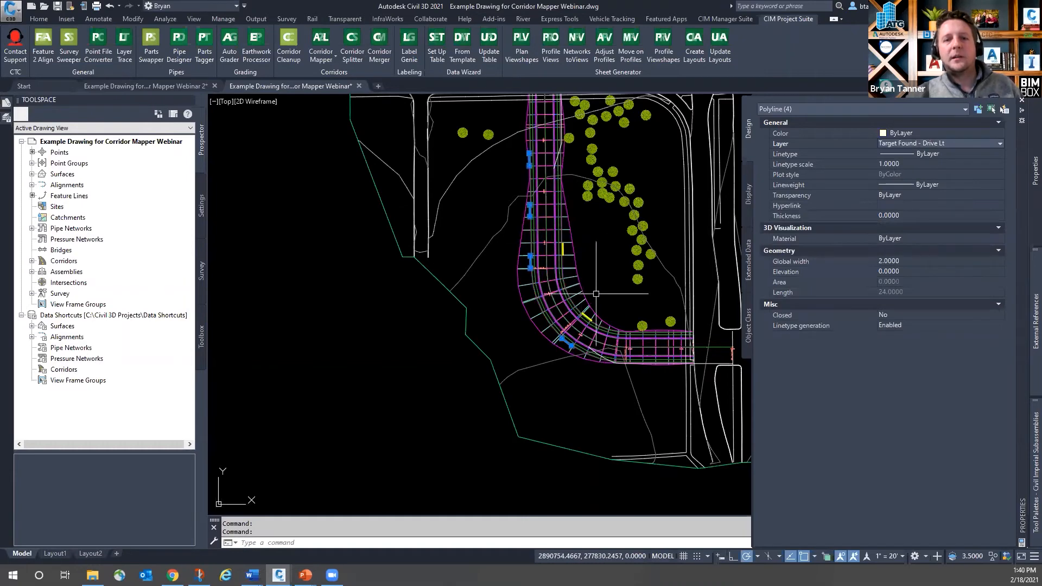
key("Escape")
key("Escape")
Step: Move the two driveway target polylines along the inner, right side of the corridor to the layer Target Found - Drive Rt
scroll(585, 330, "up", 5)
scroll(584, 329, "down", 6)
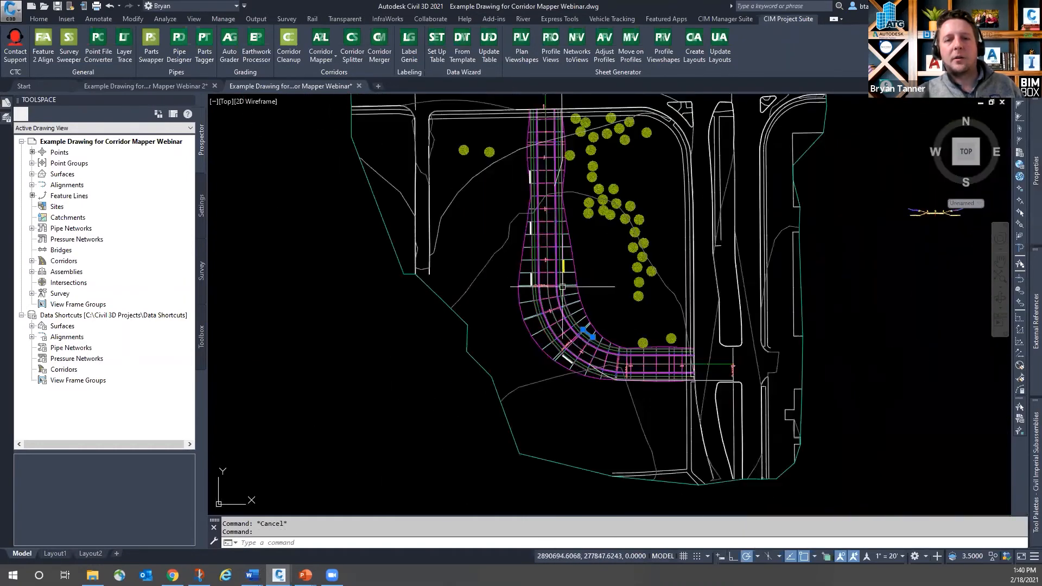
scroll(564, 263, "up", 3)
left_click(565, 265)
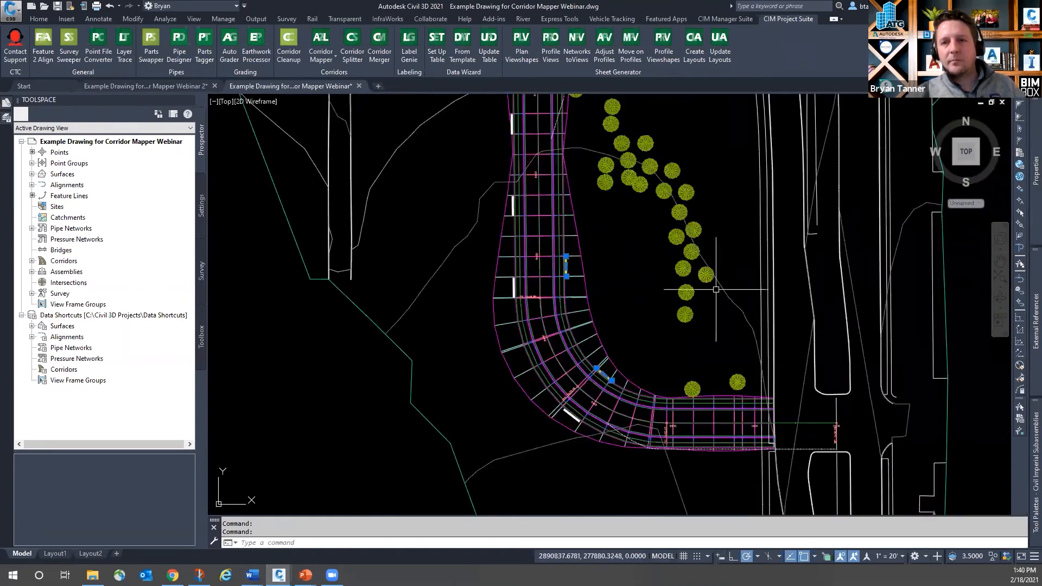
mouse_move(1035, 170)
left_click(966, 143)
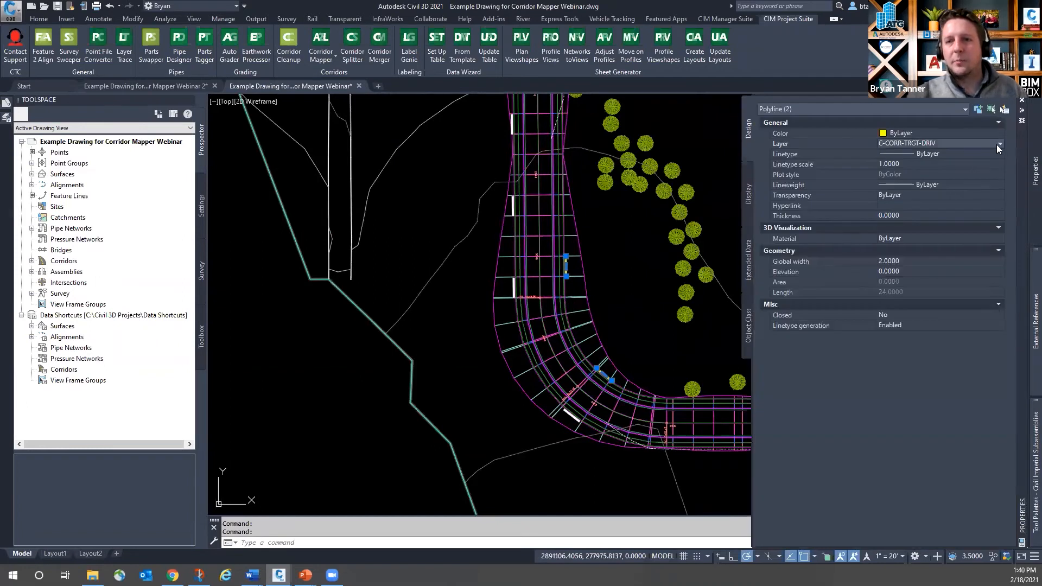
left_click(999, 144)
left_click_drag(1001, 176, 1001, 228)
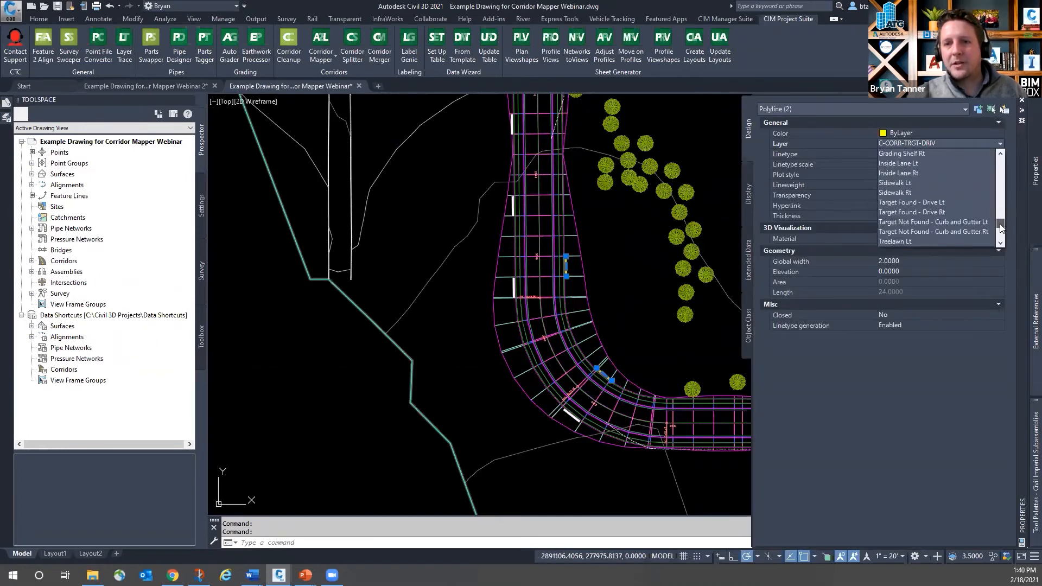
left_click(951, 233)
key("Escape")
key("Escape")
key("ctrl+1")
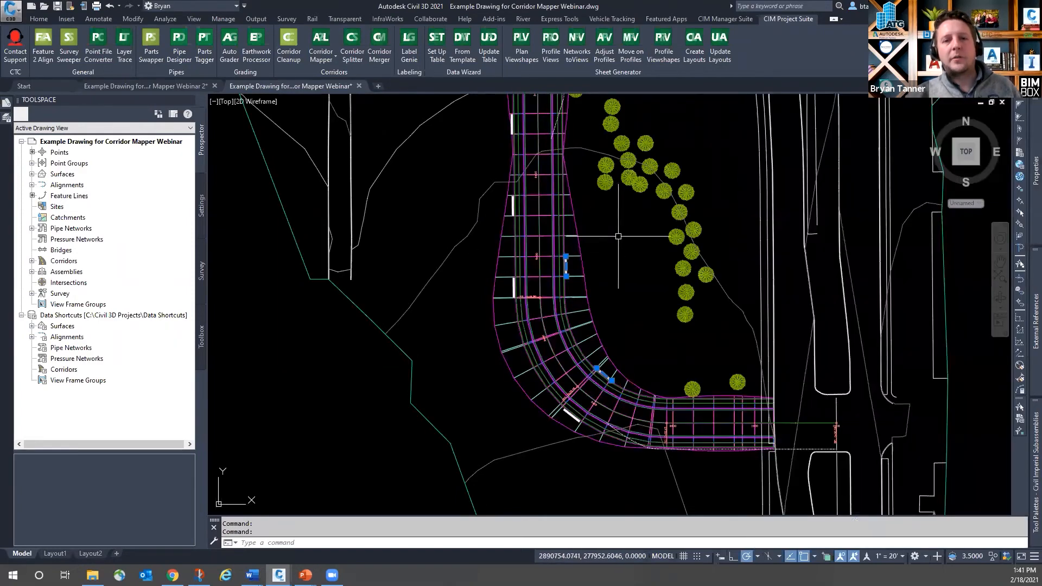
Step: Move the Primero Pass-Left-16.00 widening alignment at the corridor's start to the layer Inside Lane Lt
scroll(606, 262, "down", 5)
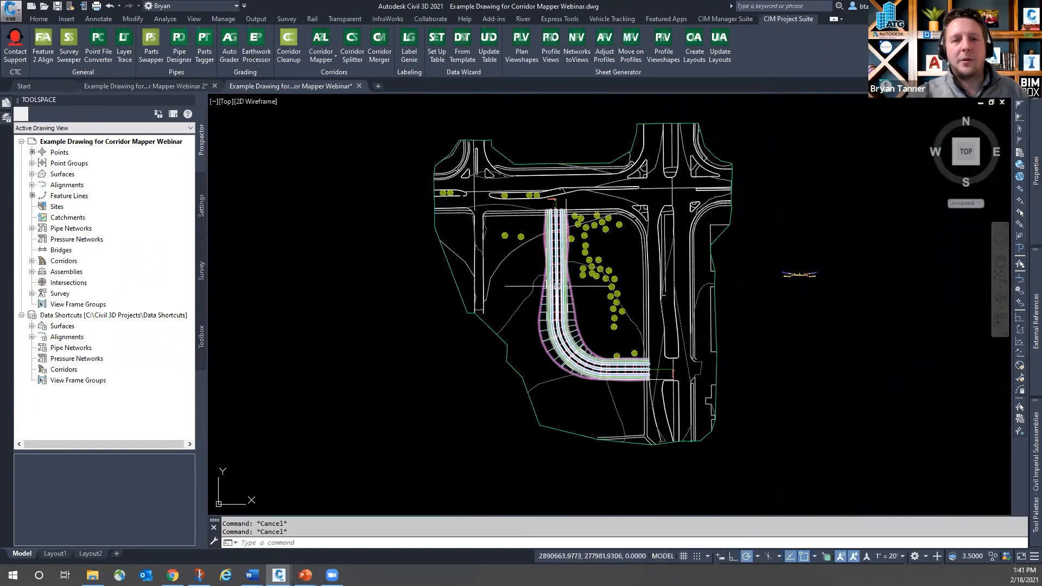
scroll(563, 280, "up", 5)
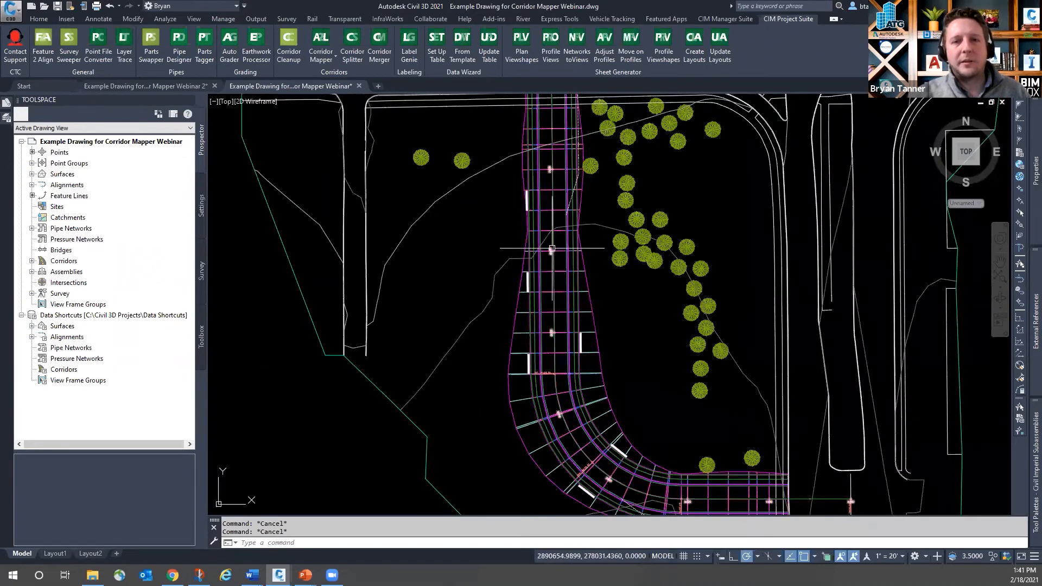
scroll(553, 250, "down", 2)
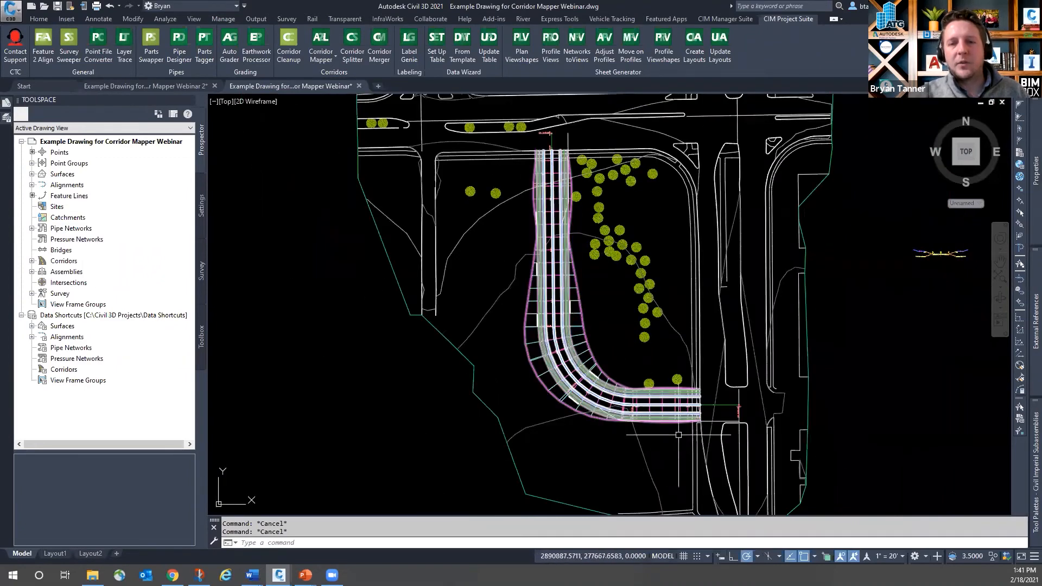
scroll(692, 421, "up", 6)
left_click(793, 418)
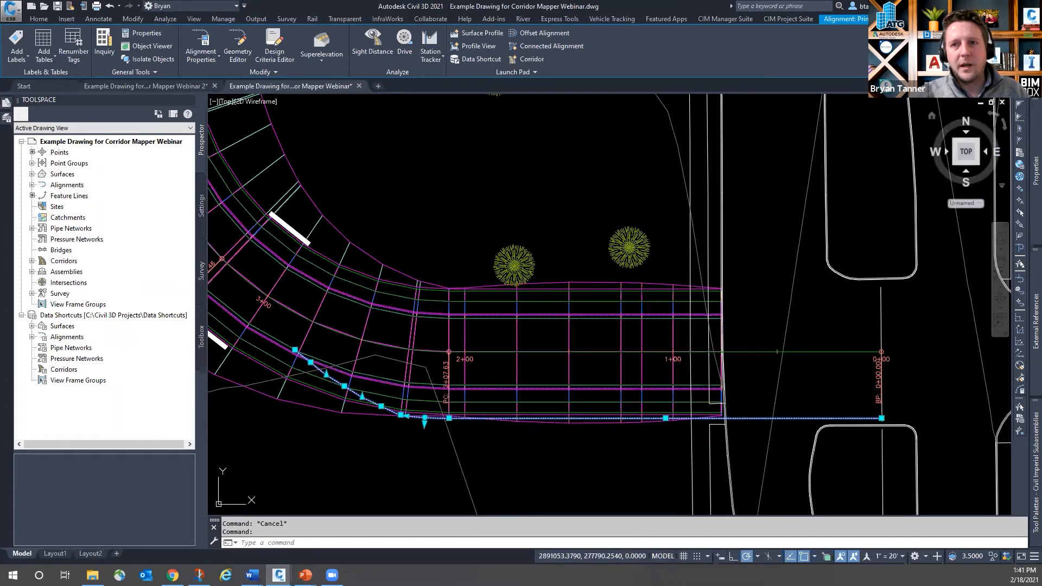
mouse_move(1026, 166)
left_click(929, 145)
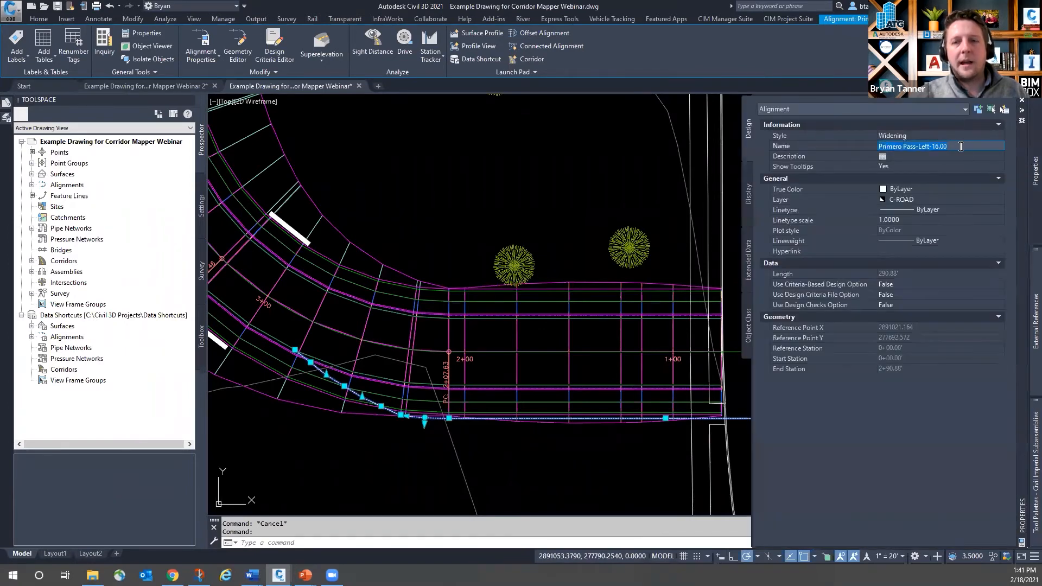
left_click(926, 199)
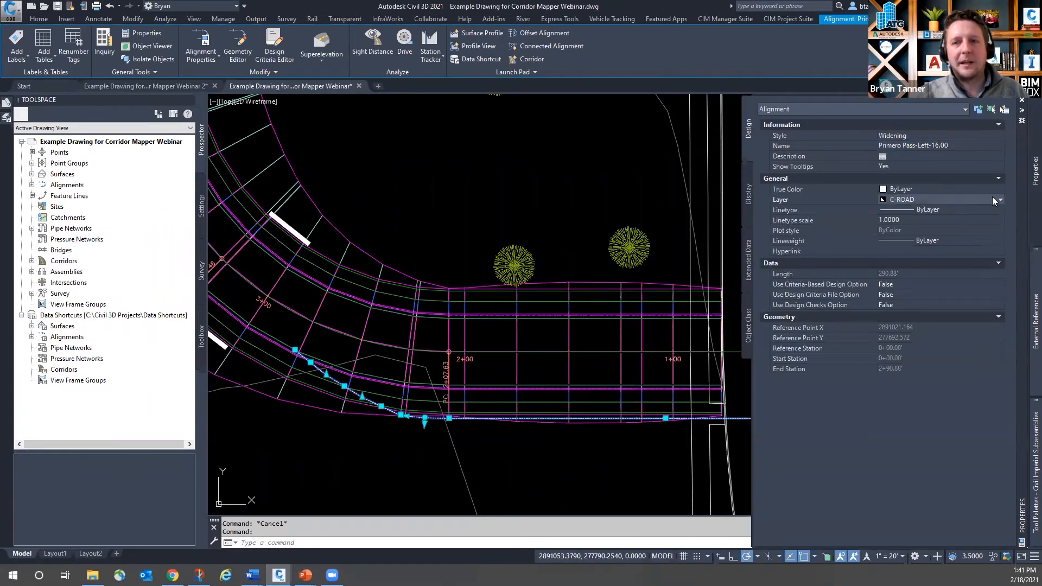
left_click(993, 198)
left_click_drag(1012, 293, 1010, 440)
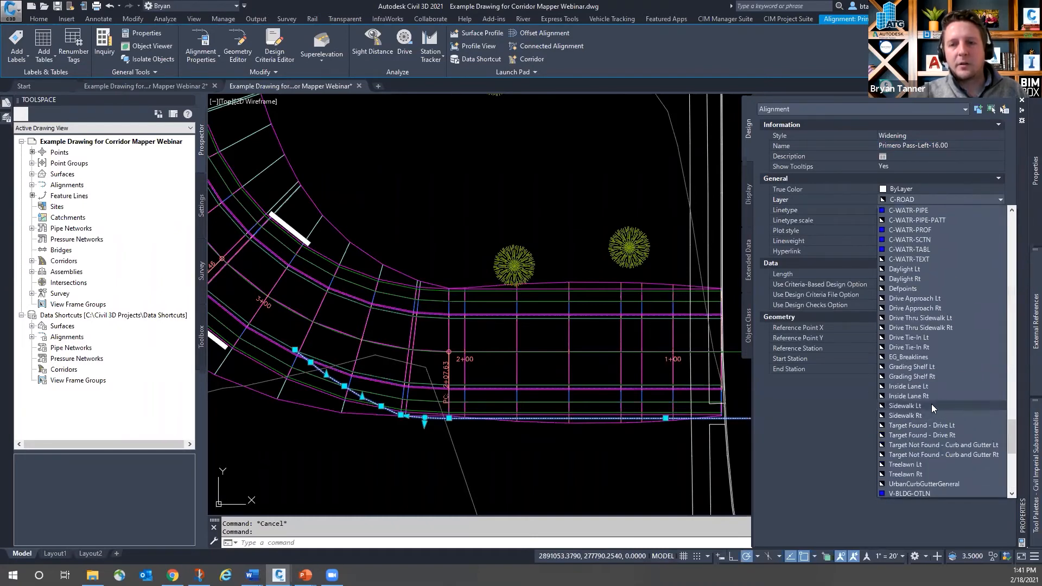
left_click(907, 387)
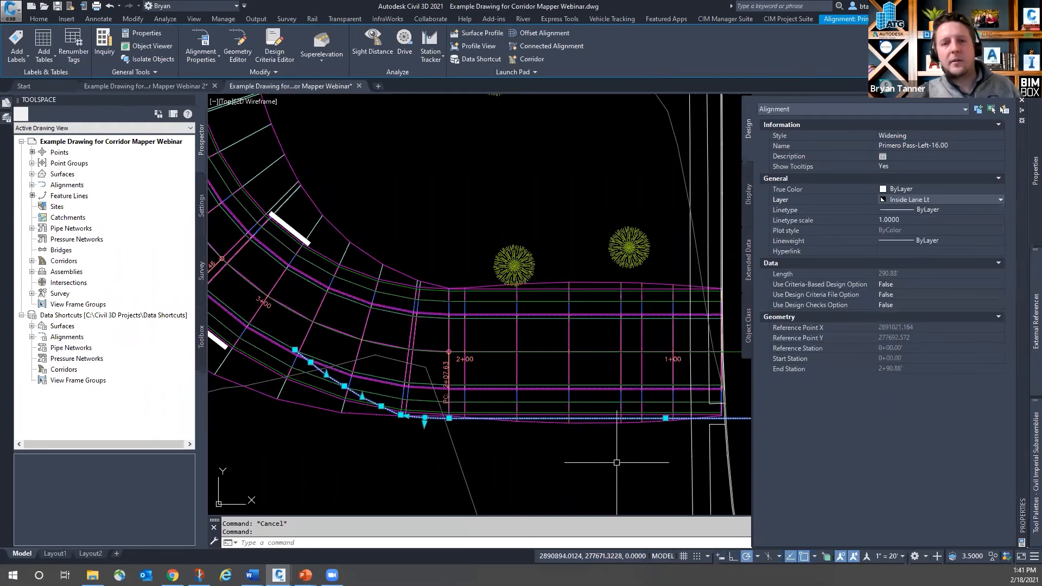
key("Escape")
Step: Move the Primero Pass-Right-16.00 widening alignment at the corridor's north end to the layer Inside Lane Rt
scroll(568, 456, "down", 2)
scroll(569, 456, "down", 4)
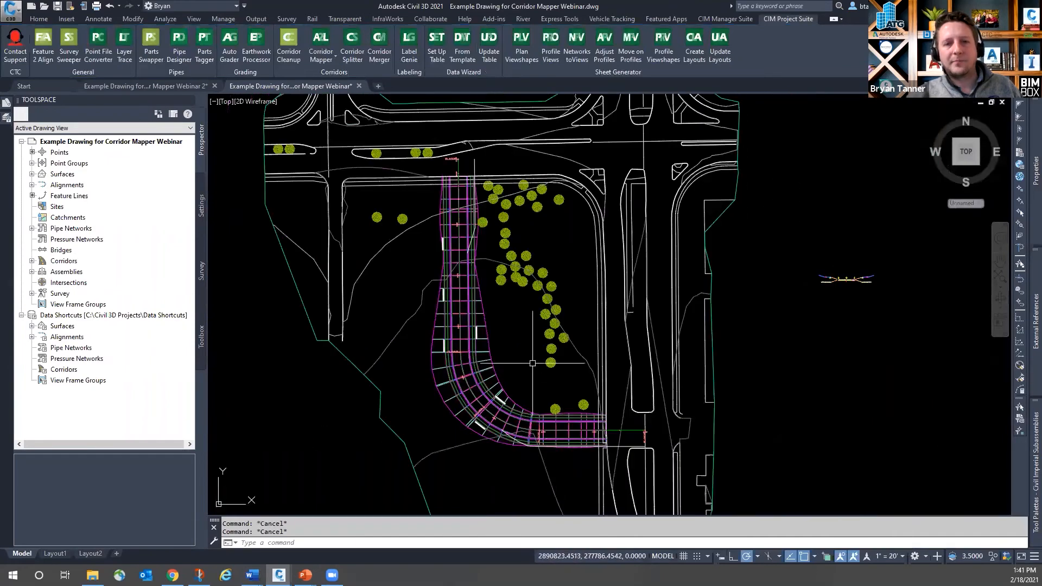
scroll(472, 179, "up", 3)
left_click(478, 173)
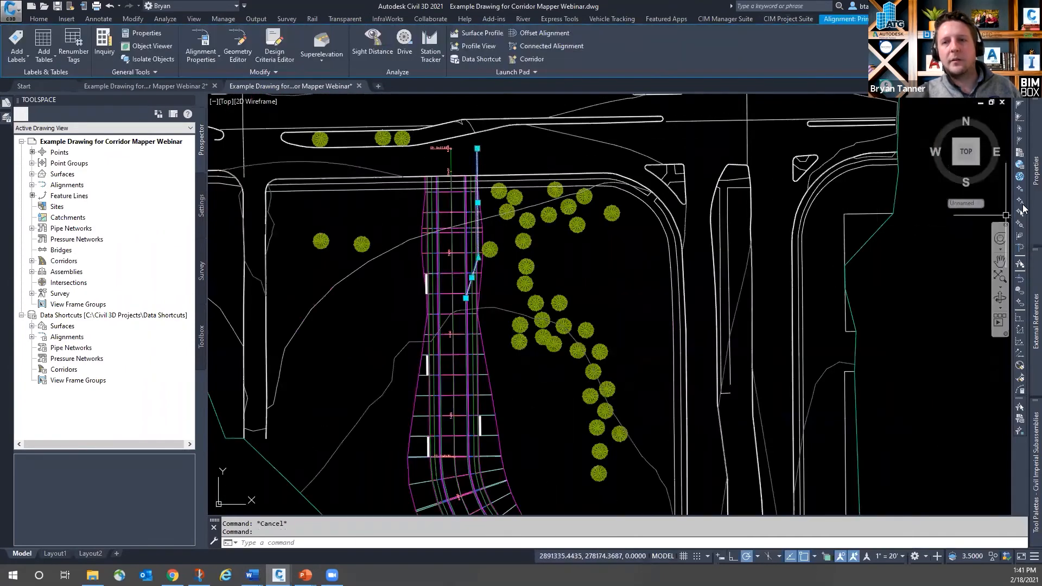
mouse_move(1026, 201)
left_click(935, 200)
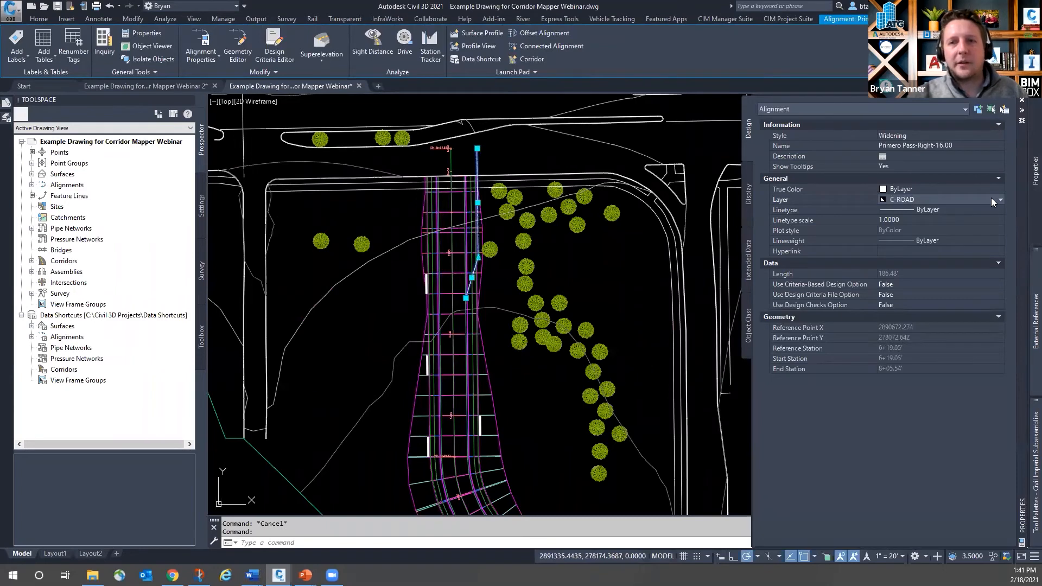
left_click(991, 200)
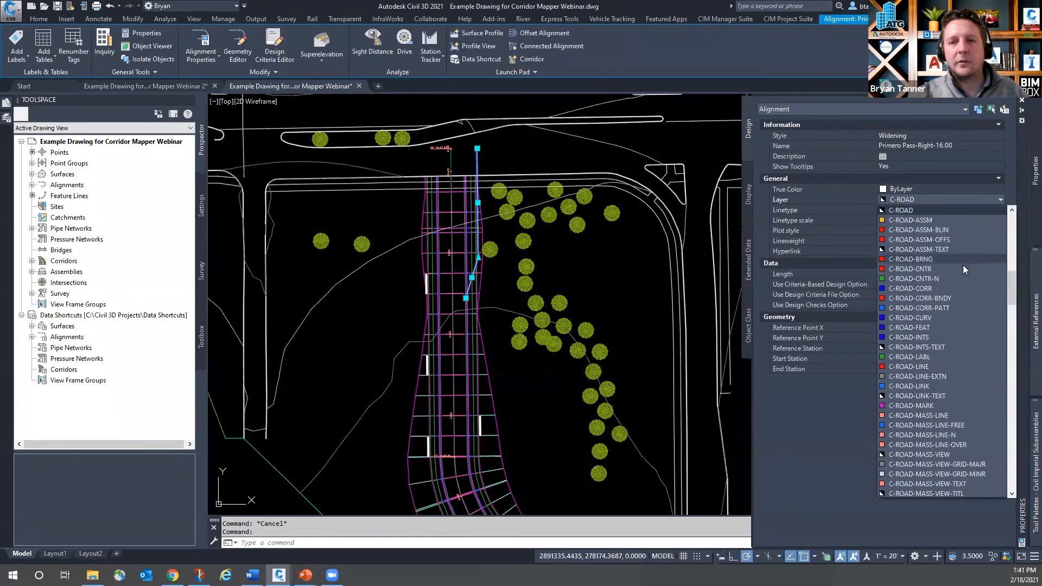
left_click_drag(1013, 296, 1015, 444)
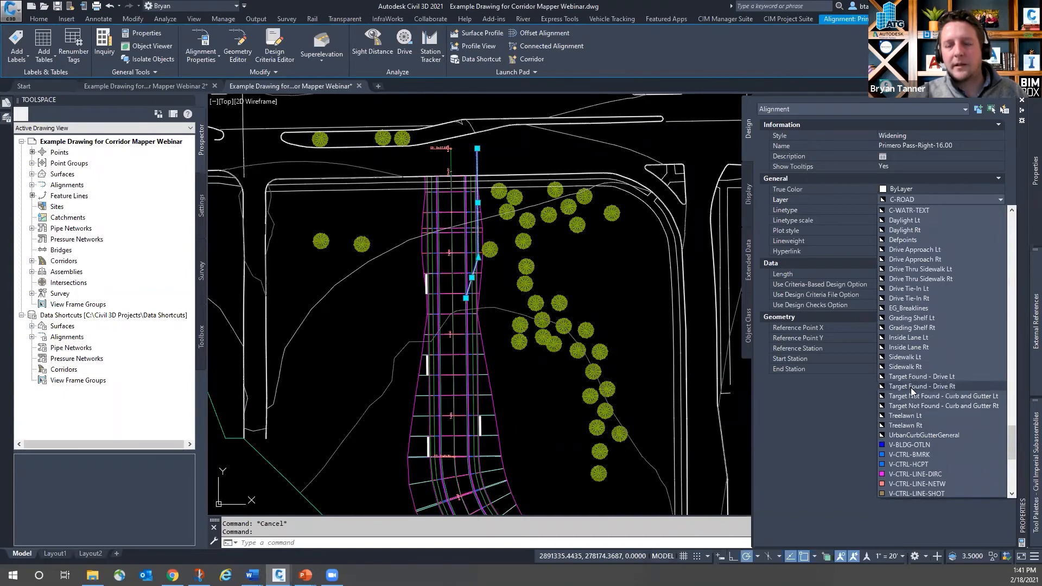
left_click(916, 347)
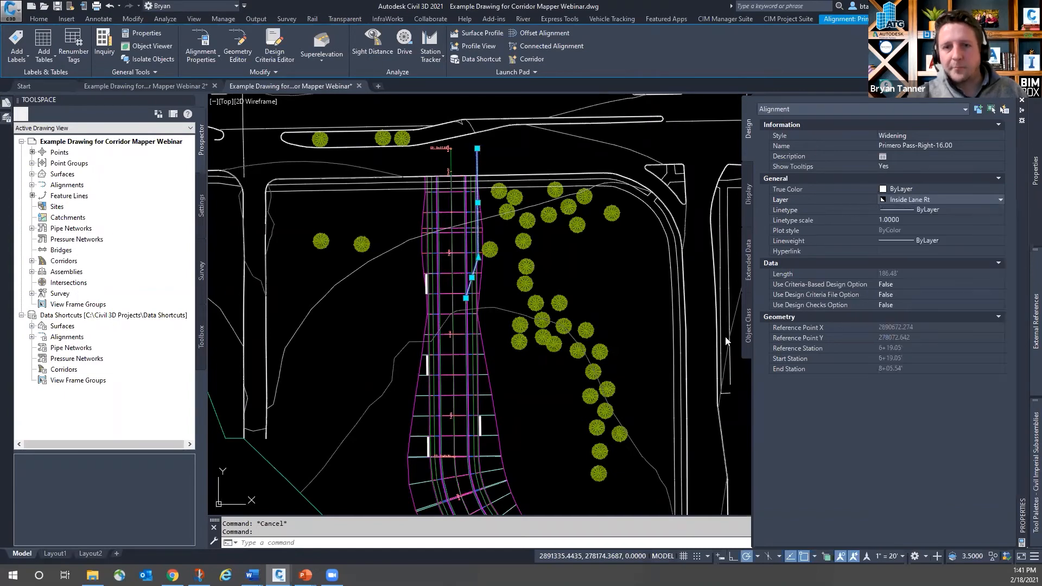
key("Escape")
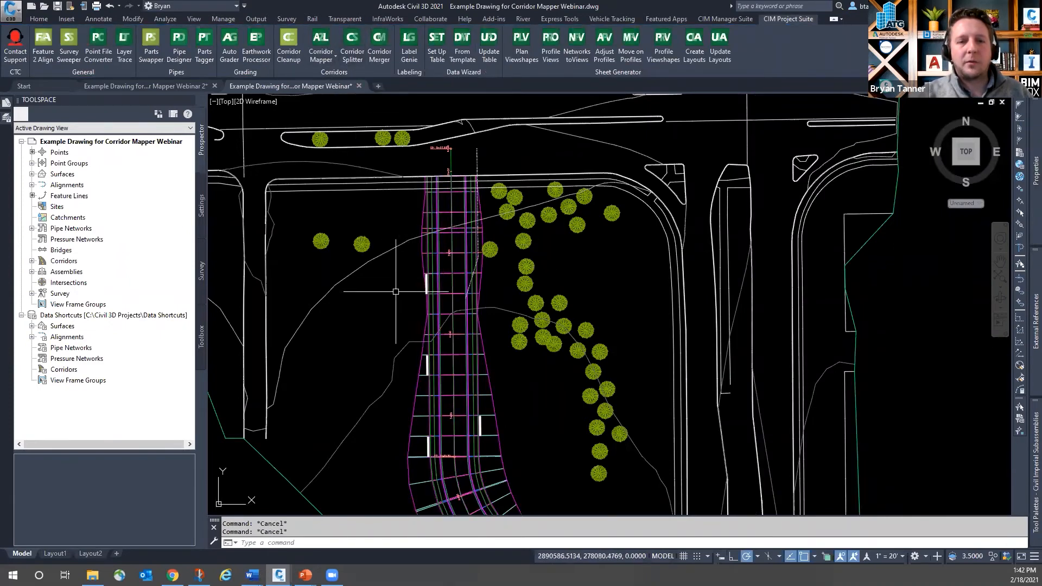
scroll(408, 277, "up", 2)
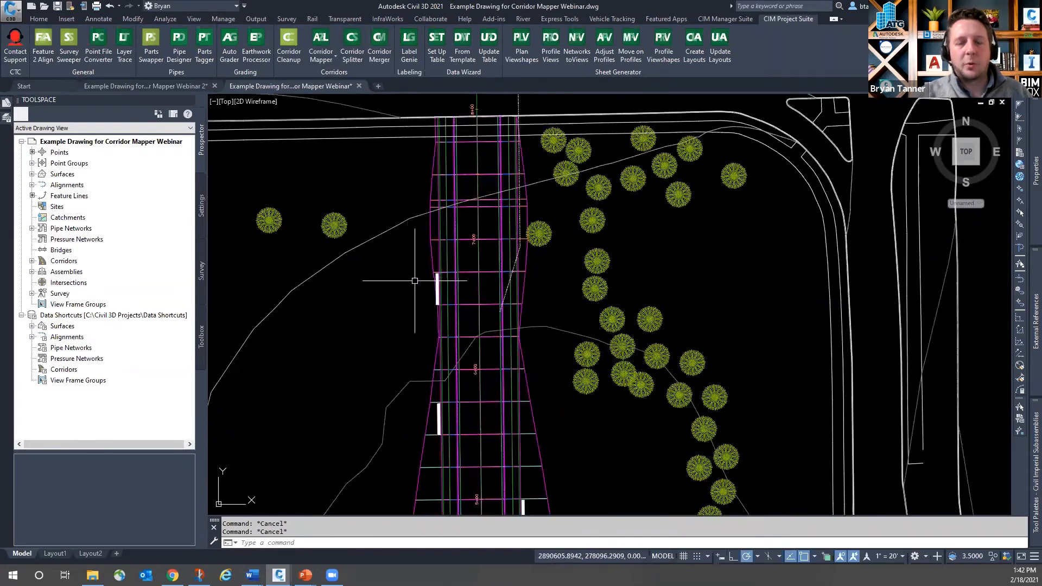
left_click(465, 270)
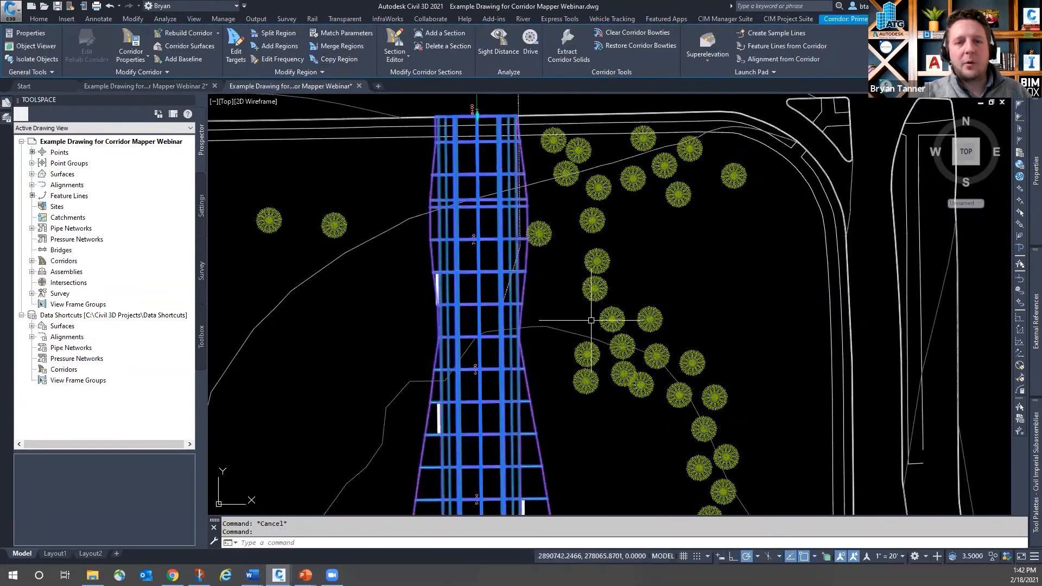
key("Escape")
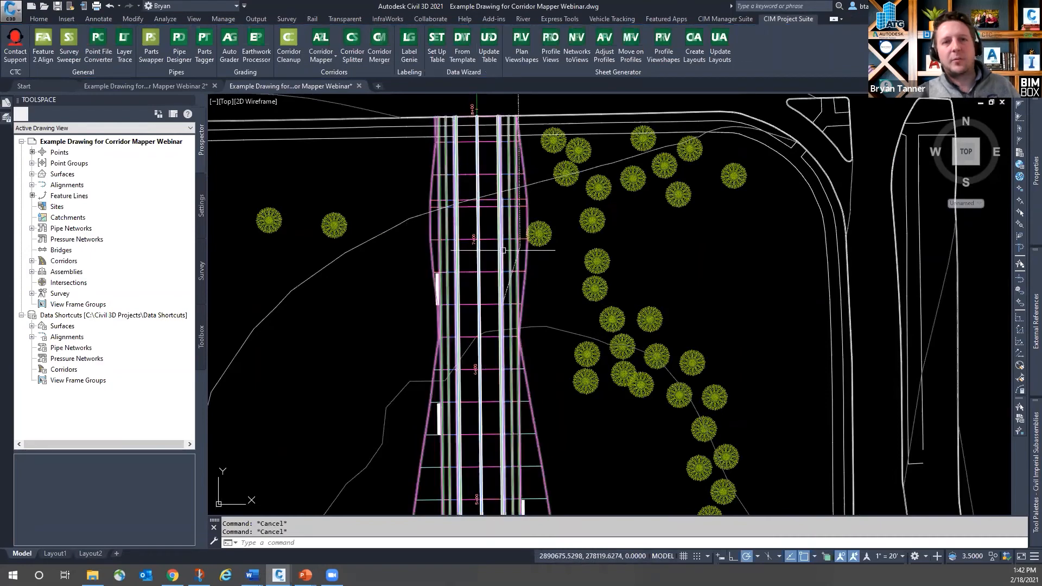
Step: Look over Corridor Mapper's Rename Layers & Subassemblies dialog and close it without renaming anything
left_click(324, 61)
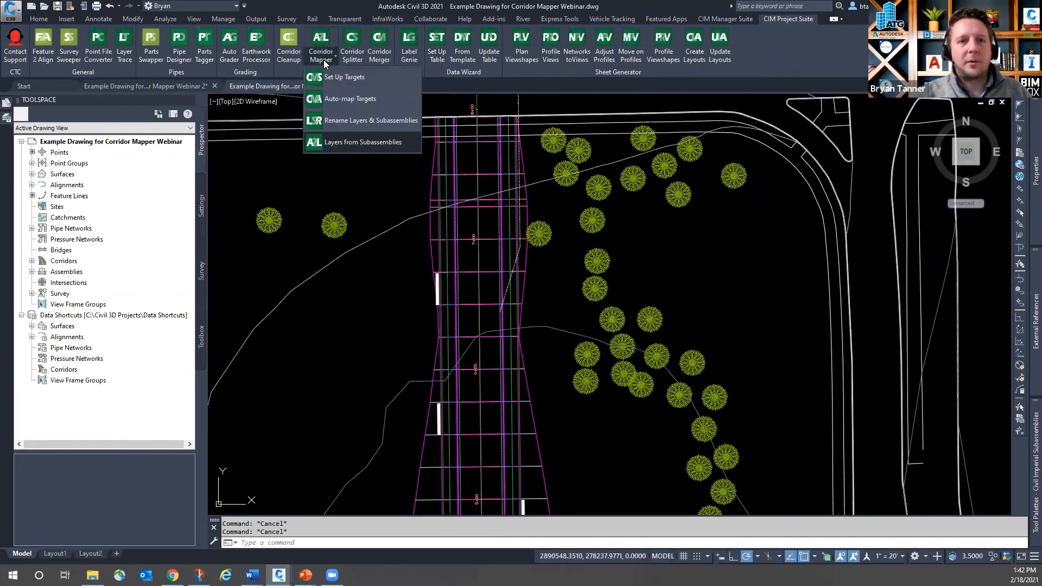
left_click(354, 123)
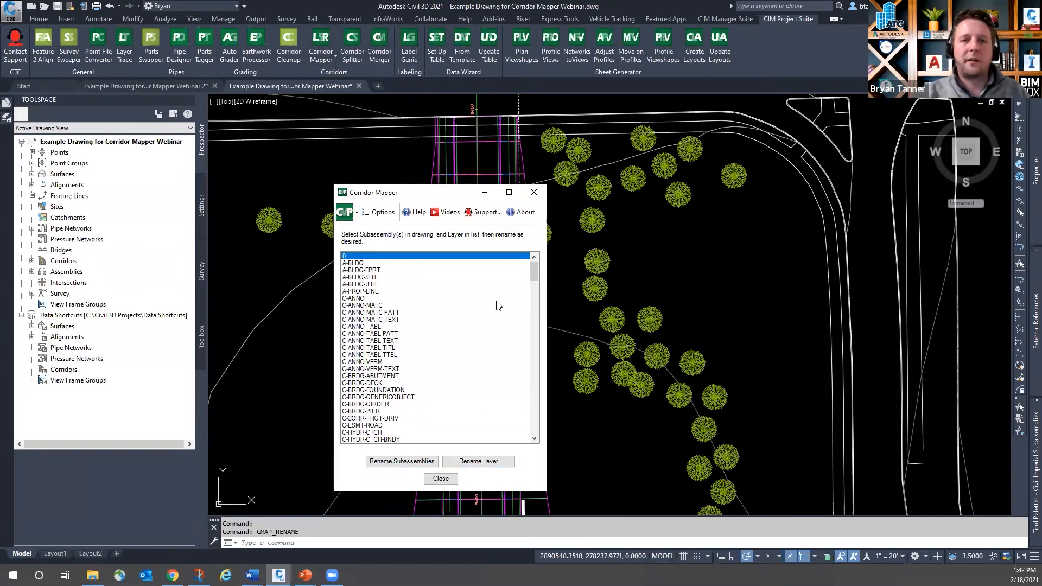
left_click(534, 192)
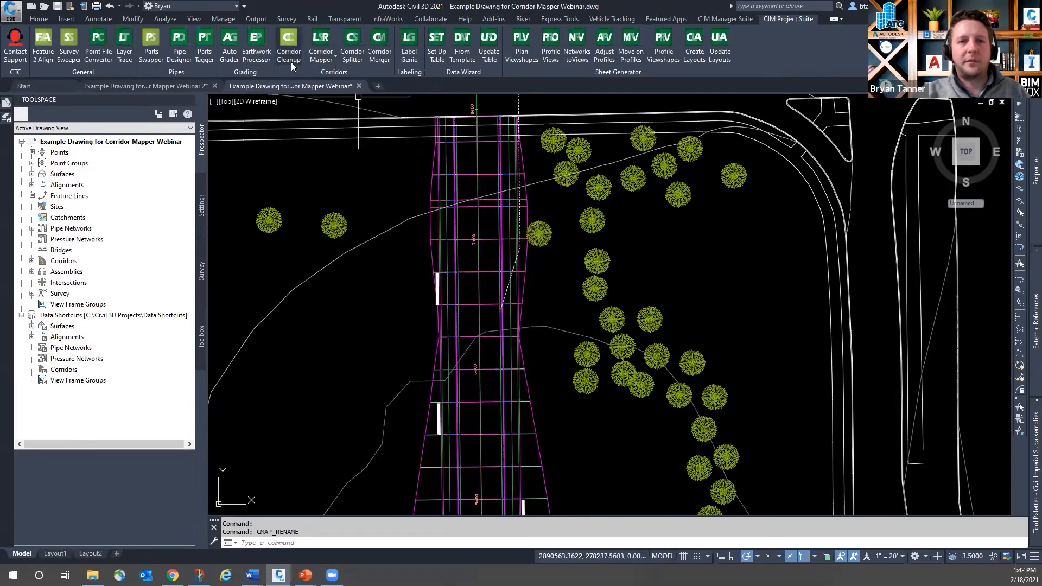
Step: Run Corridor Mapper's Auto-map Targets on the Primero Pass corridor and agree to map its targets now
left_click(323, 61)
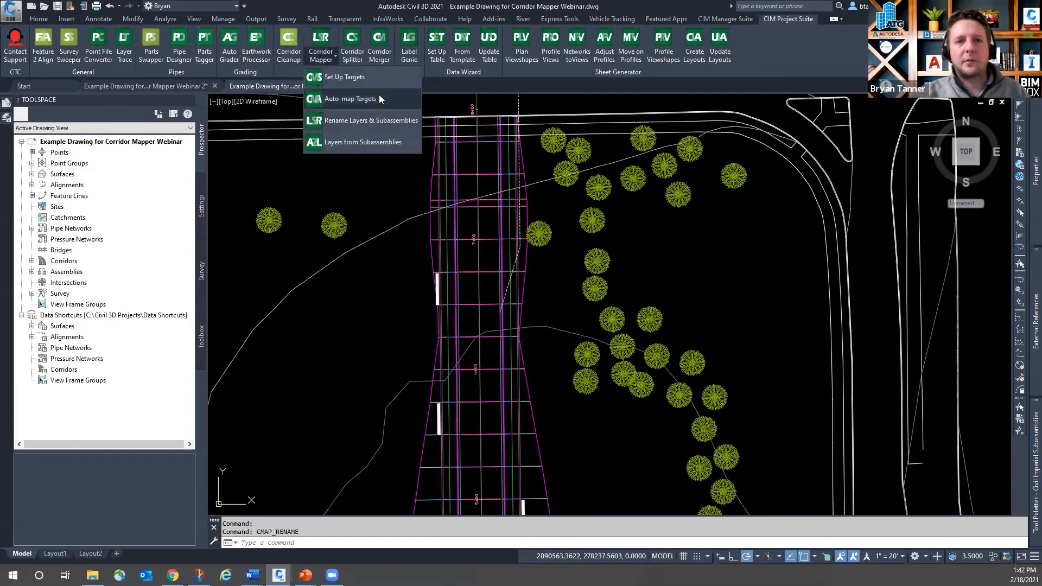
left_click(361, 99)
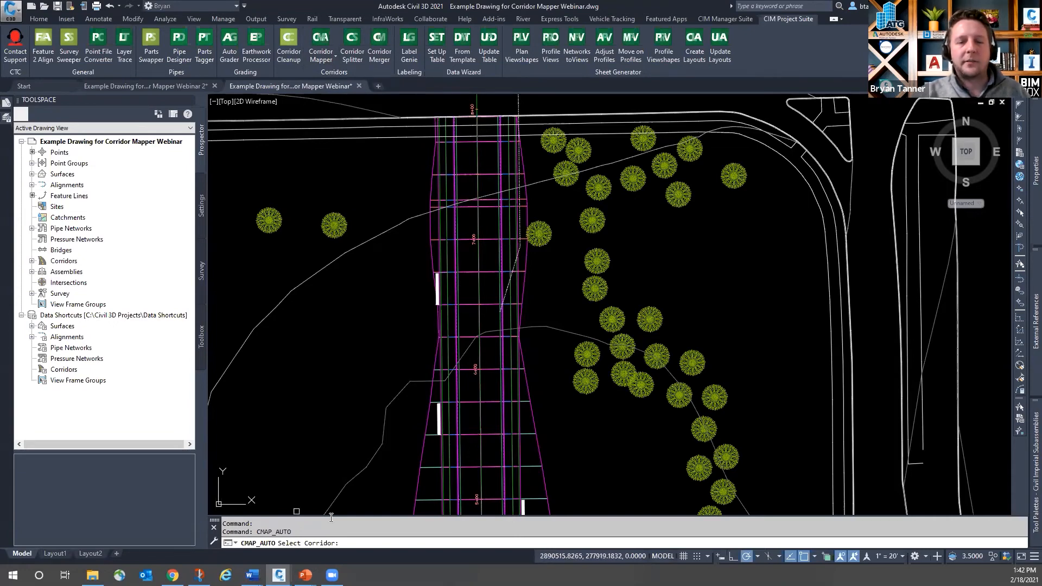
left_click(469, 272)
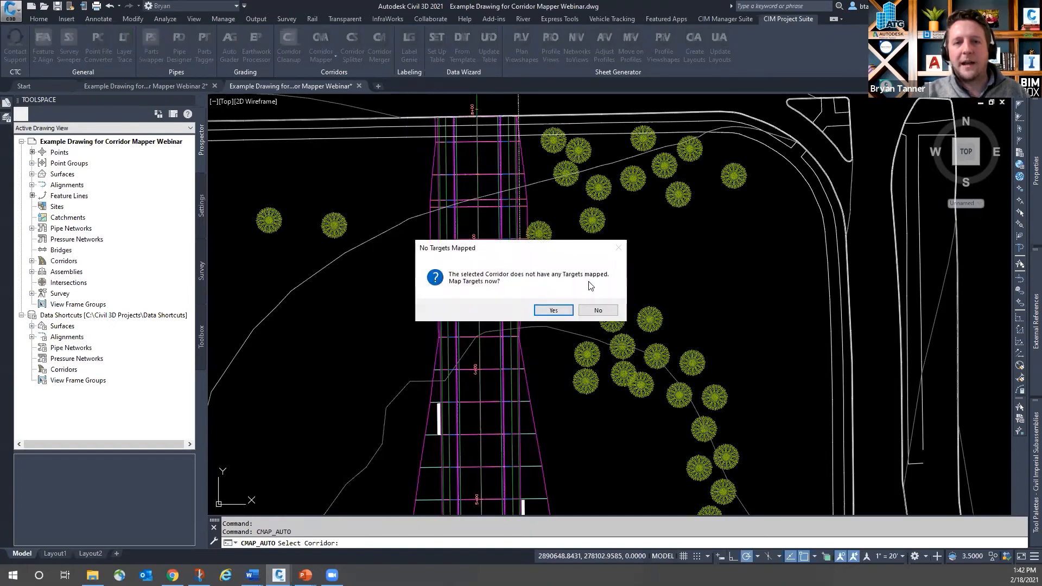
left_click(554, 310)
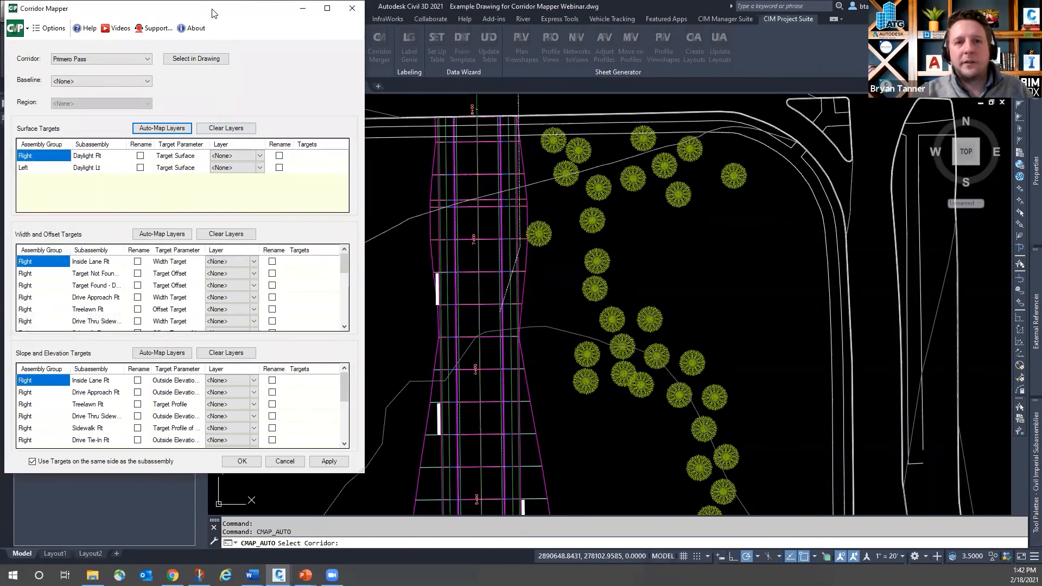
left_click_drag(213, 12, 368, 39)
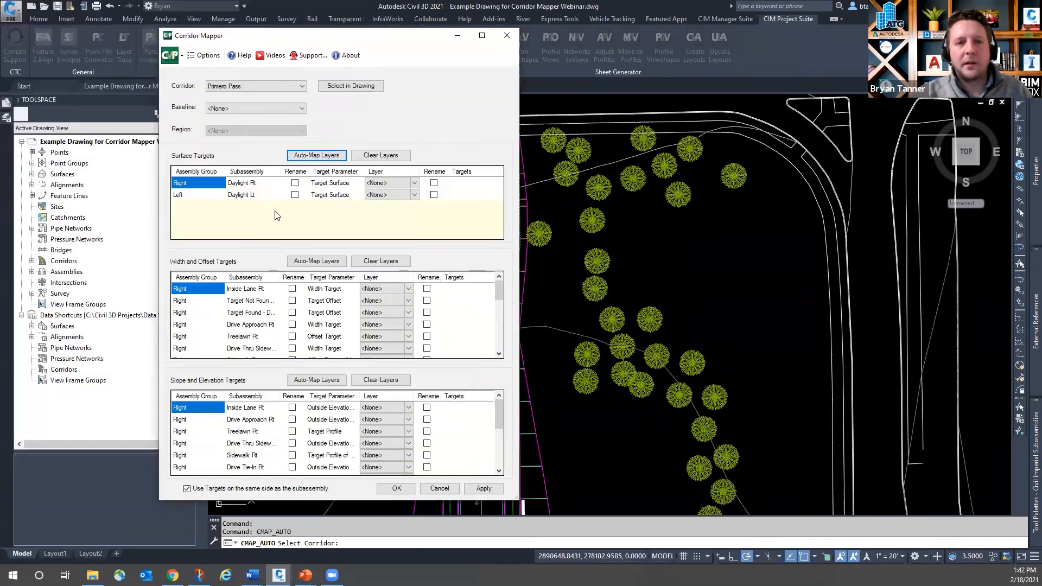
Step: Auto-map layers for the surface targets and the width and offset targets, and widen the latter's Layer column
left_click(321, 158)
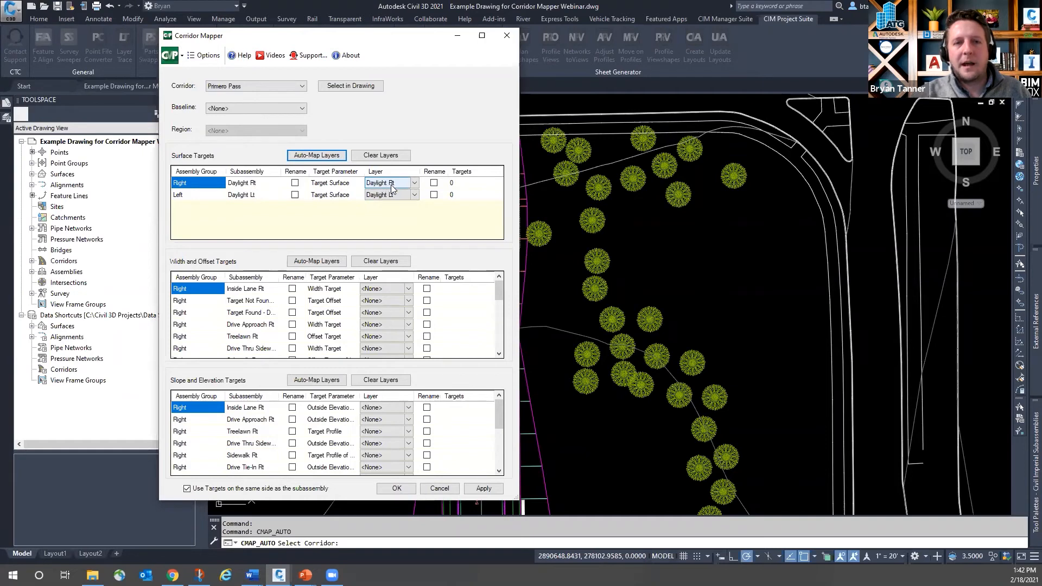
left_click(316, 261)
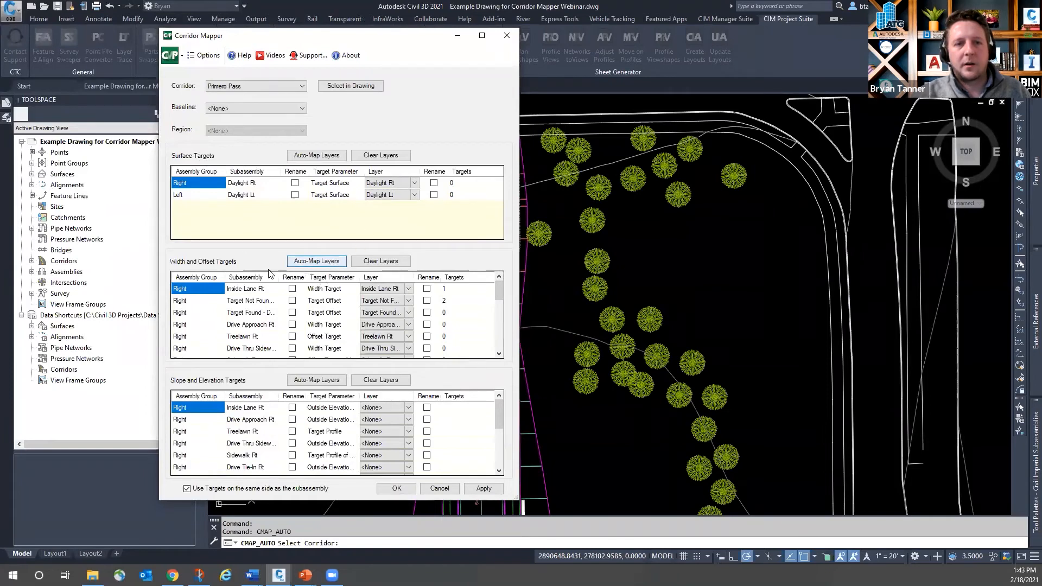
scroll(374, 304, "down", 2)
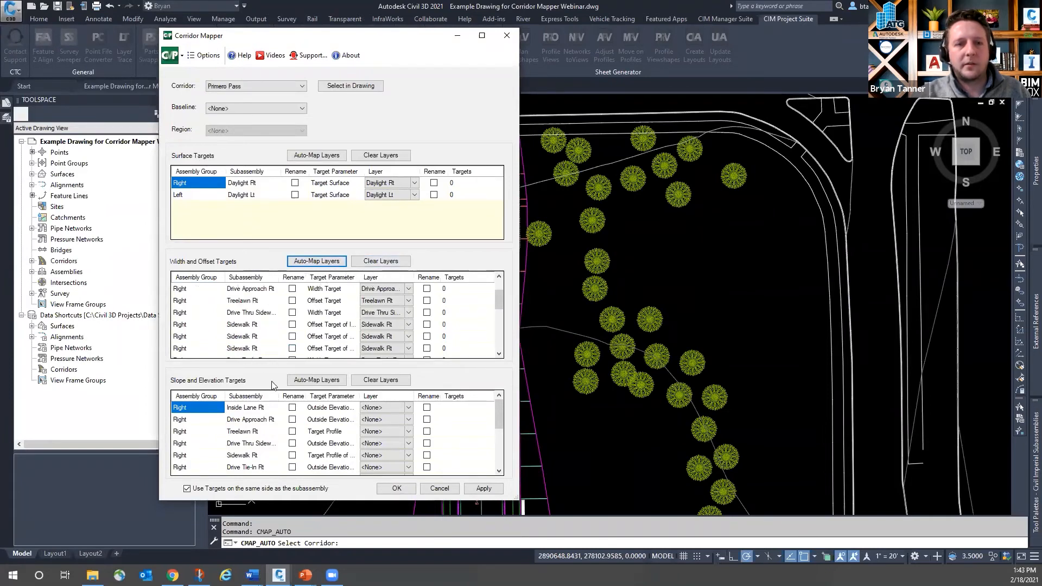
scroll(376, 307, "up", 3)
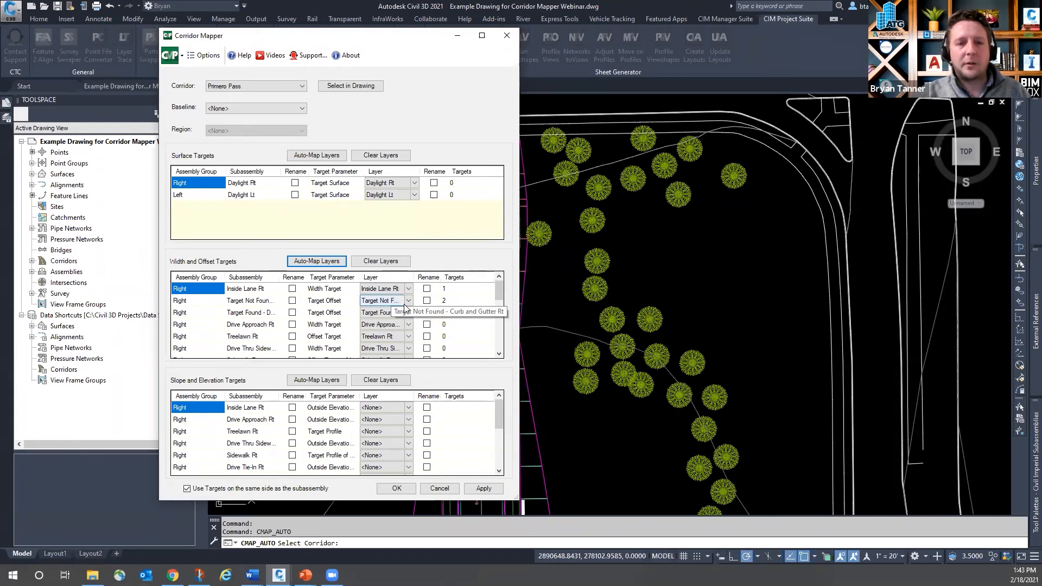
left_click_drag(417, 277, 445, 278)
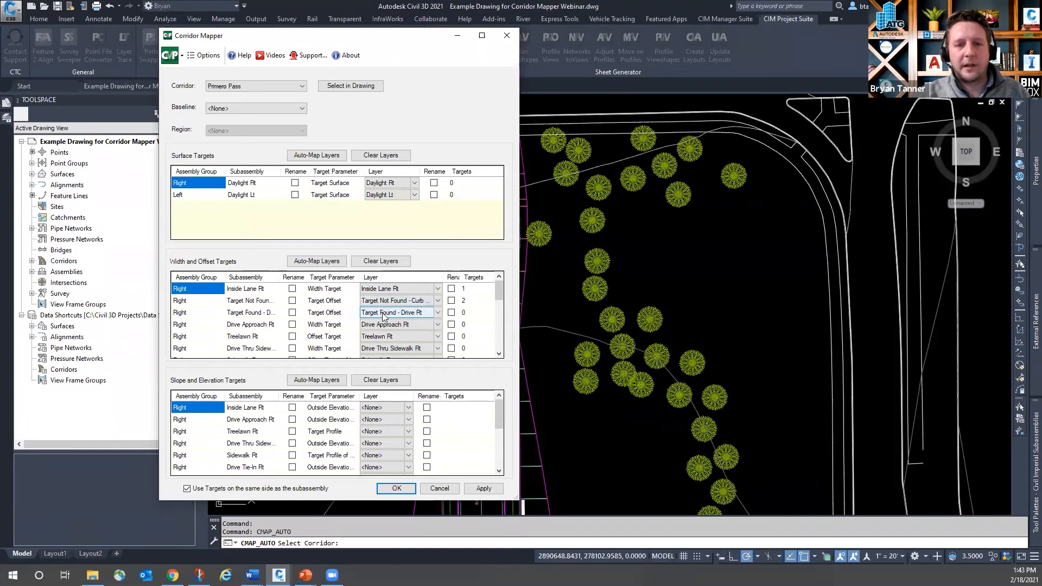
Step: Set the target offset layer of the right Target Found - Drive subassembly to Target Not Found - Curb and Gutter Rt
left_click(438, 312)
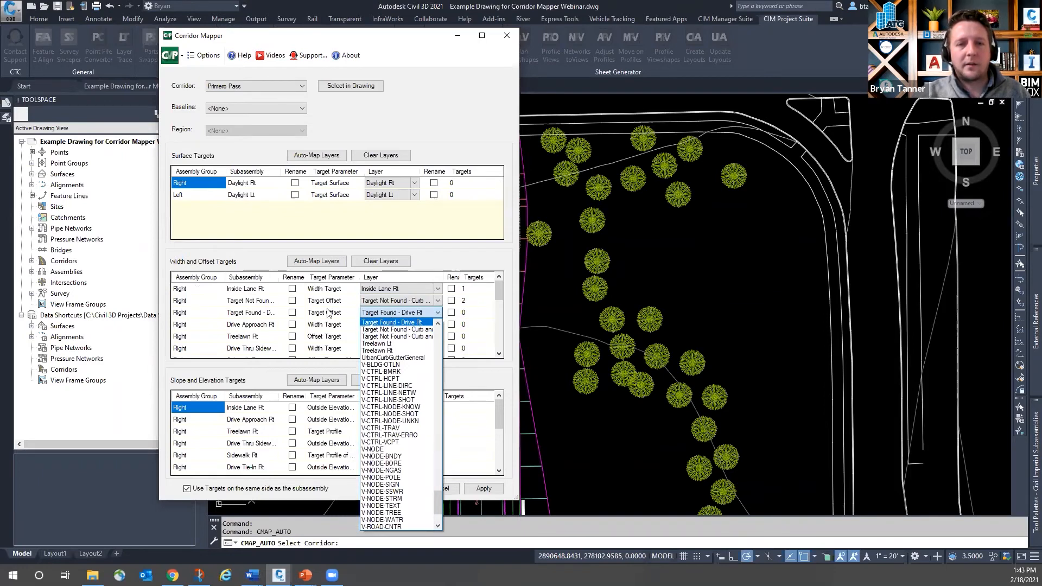
scroll(386, 331, "up", 1)
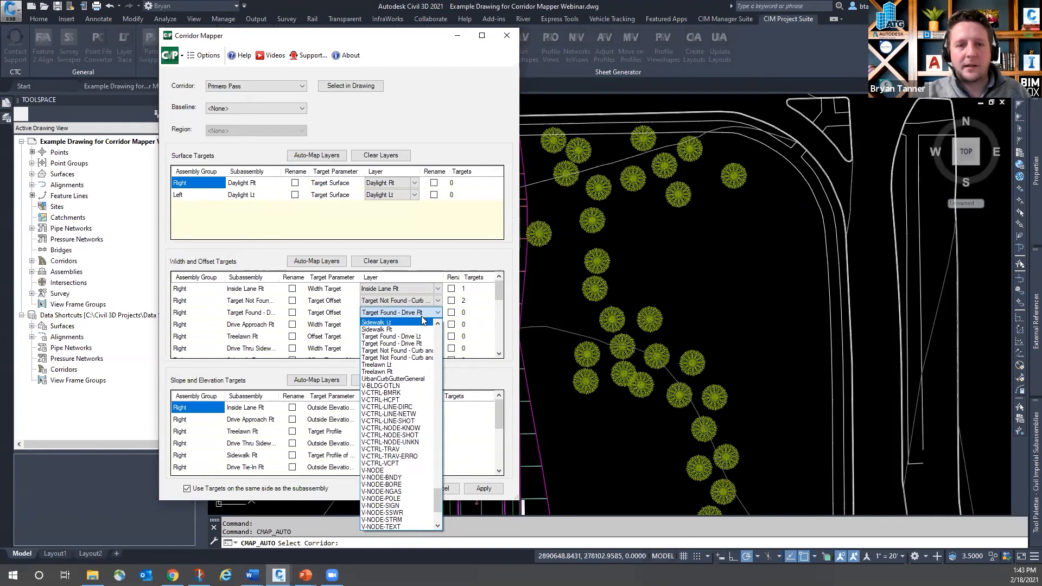
left_click(424, 358)
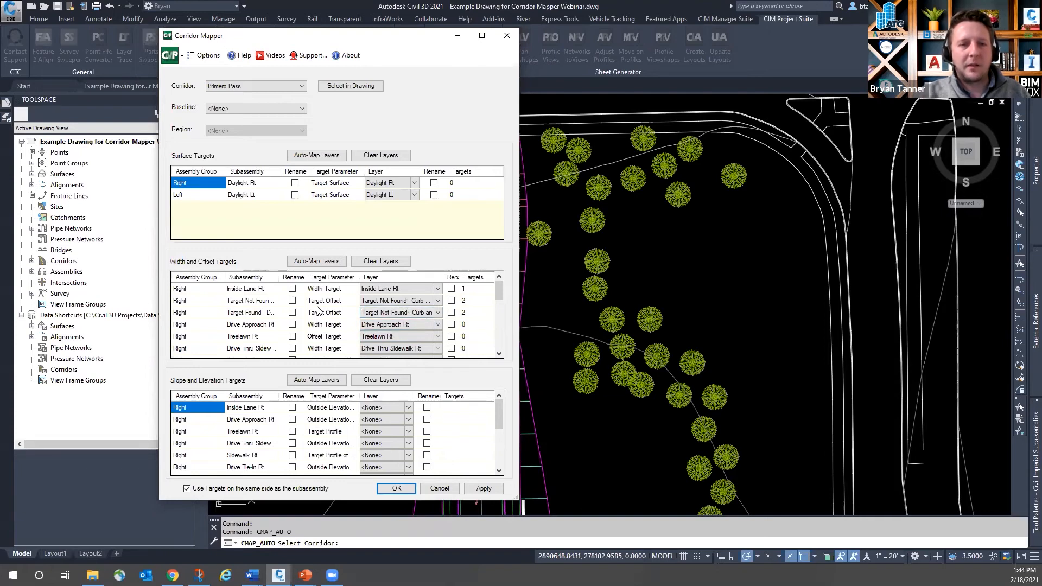
scroll(325, 309, "down", 2)
scroll(326, 309, "up", 2)
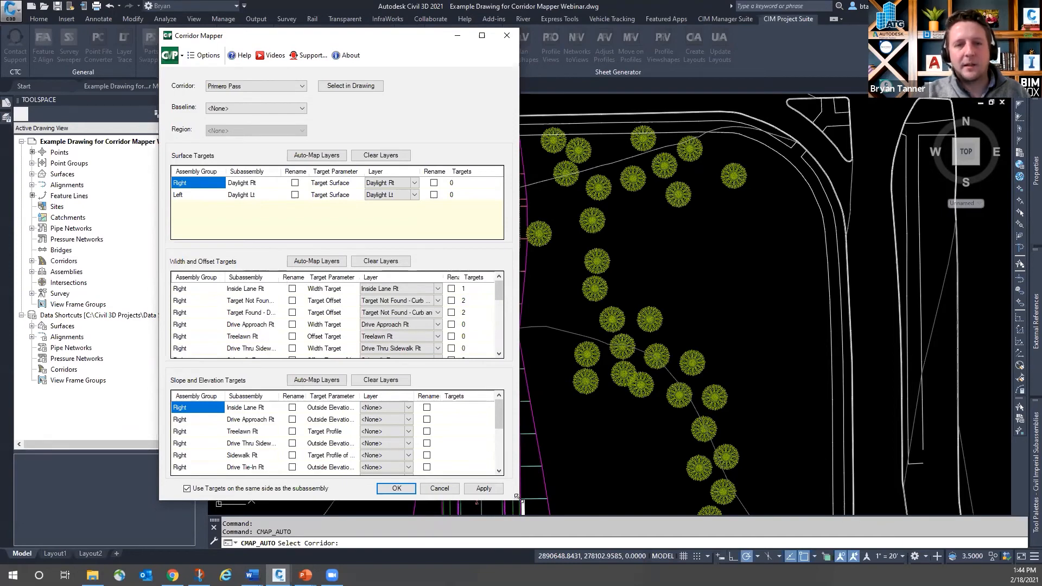
Step: Enlarge the Corridor Mapper dialog and set the target offset layer of the left Target Not Found - Curb and Gutter subassembly to Target Found - Drive Lt
left_click_drag(517, 498, 784, 473)
scroll(480, 293, "down", 2)
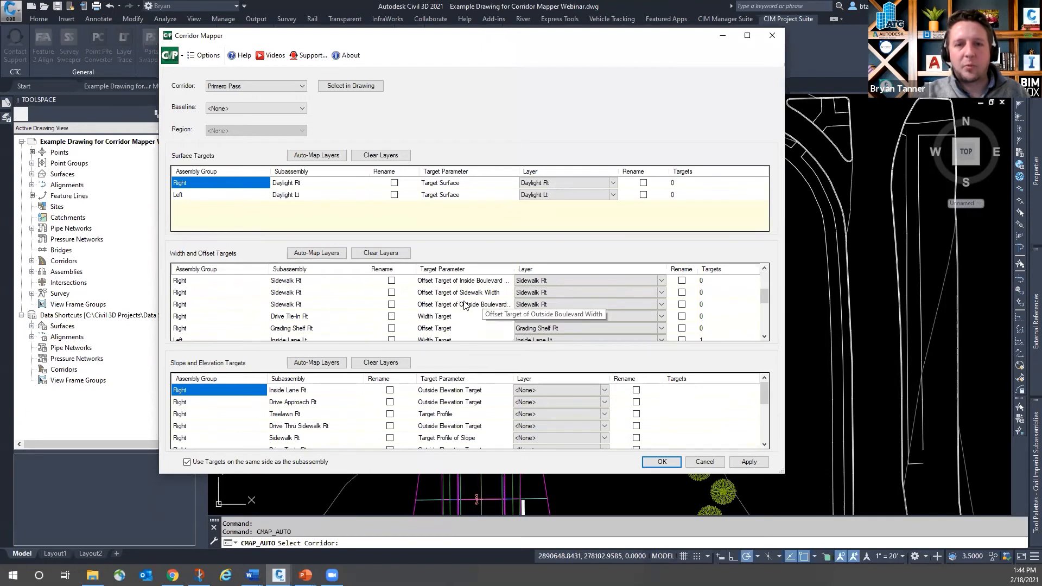
scroll(464, 306, "down", 1)
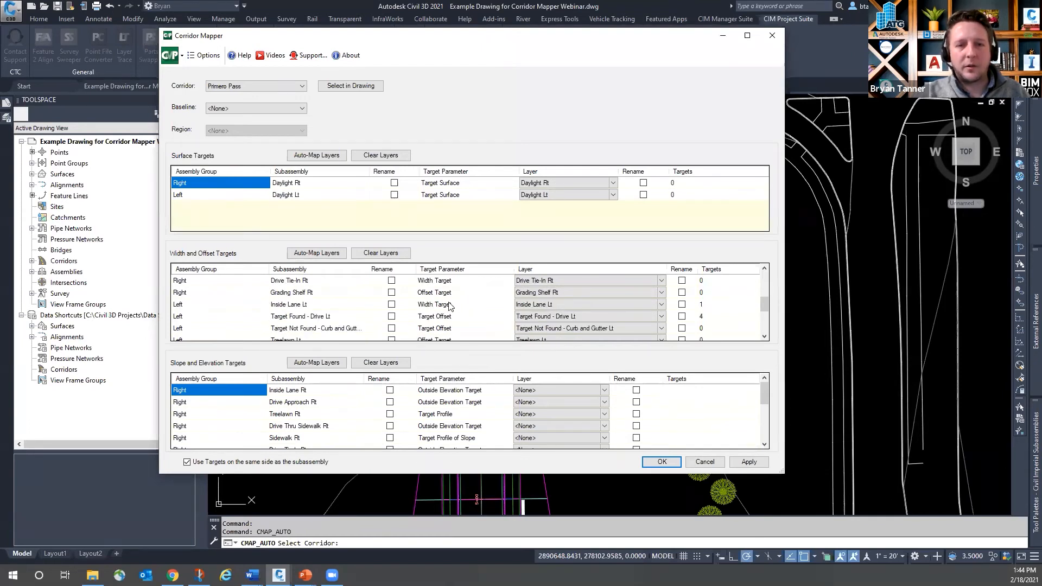
left_click(662, 318)
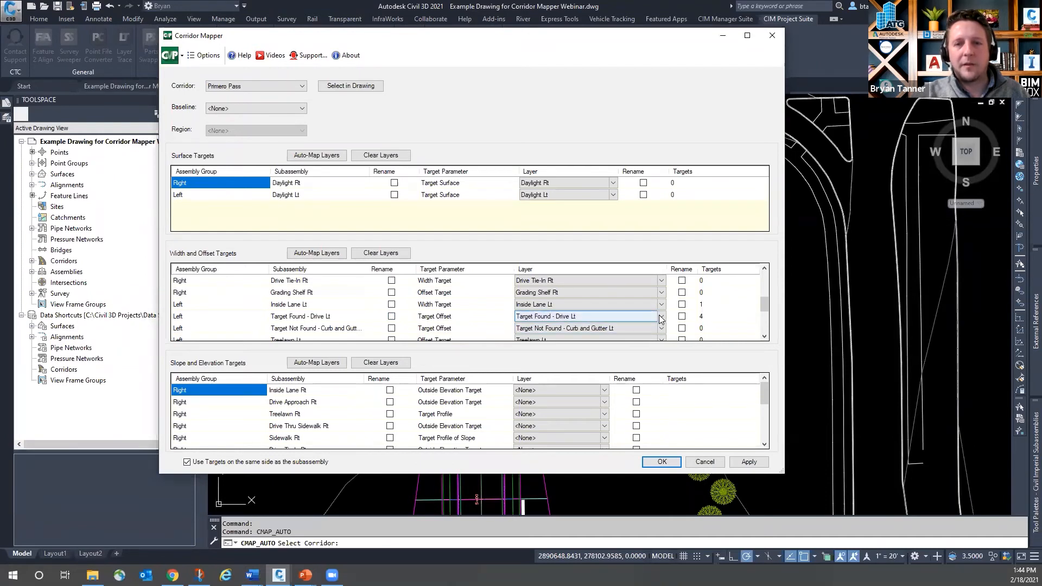
left_click(662, 324)
left_click(661, 324)
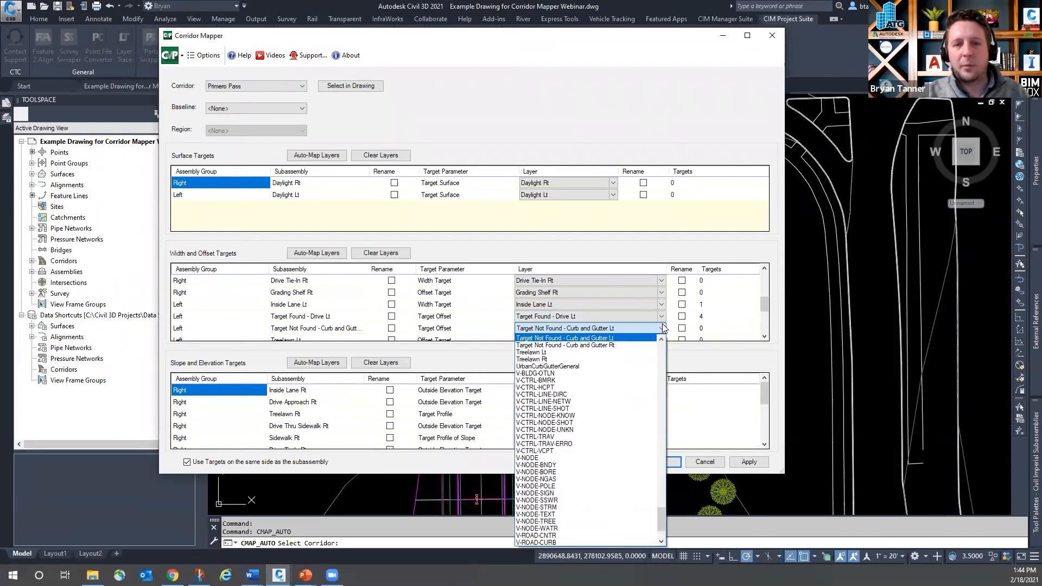
scroll(579, 360, "up", 1)
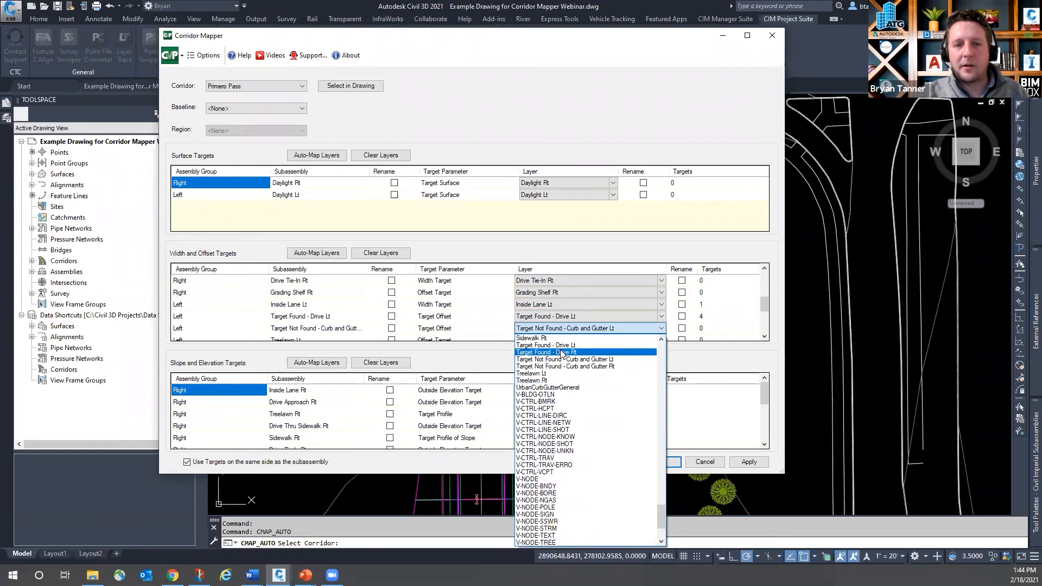
left_click(563, 346)
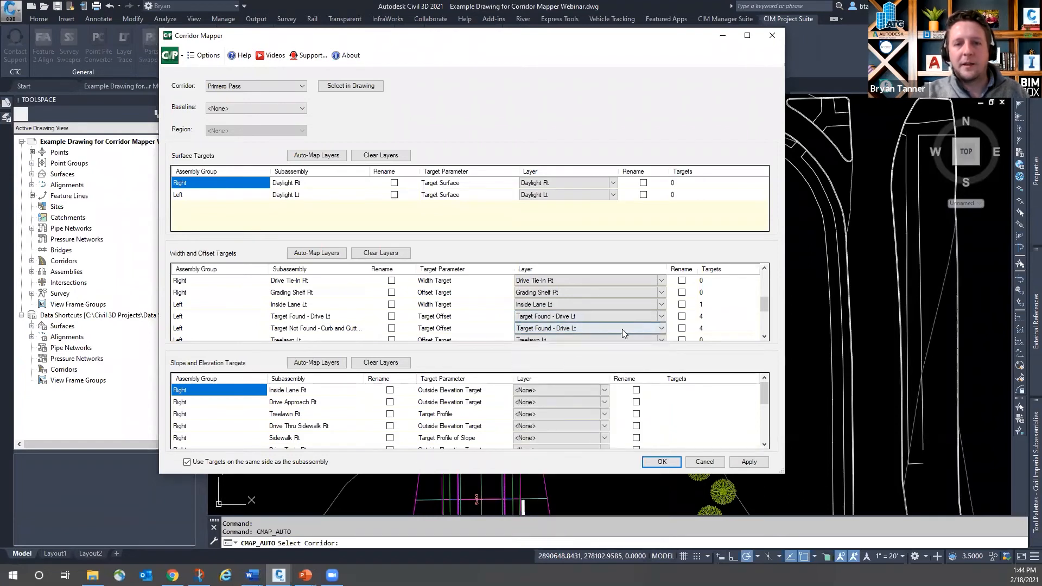
left_click(587, 303)
scroll(496, 292, "down", 2)
scroll(495, 292, "up", 2)
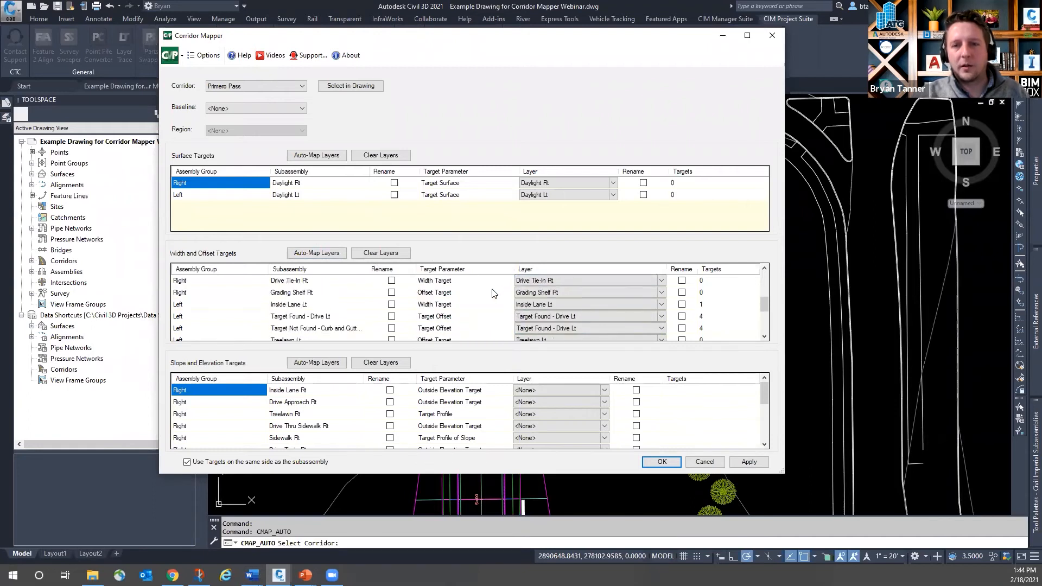
Step: Auto-map layers for the slope and elevation targets and review the mapped rows and width and offset target counts
left_click(317, 363)
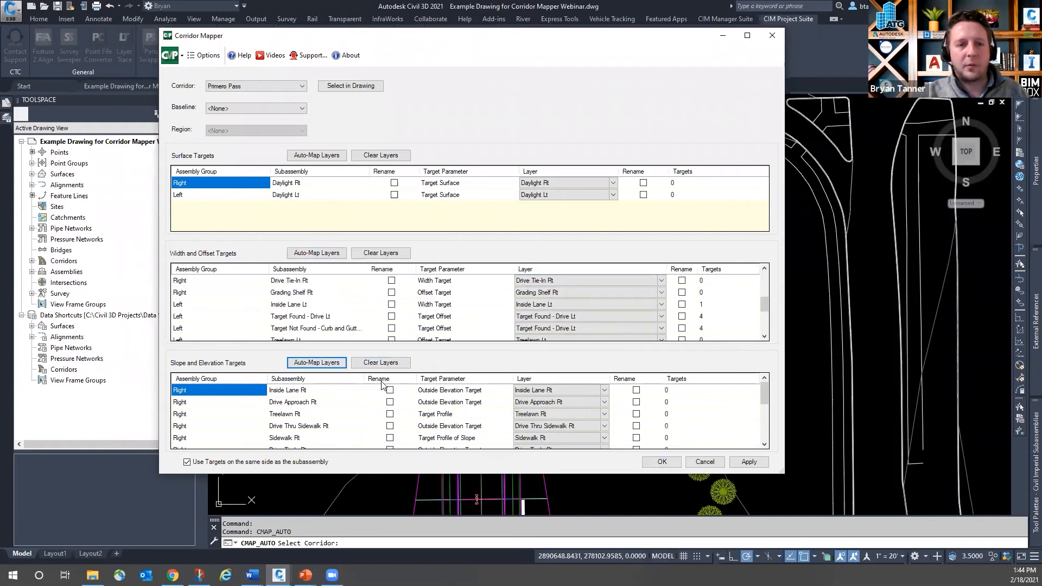
scroll(463, 412, "down", 5)
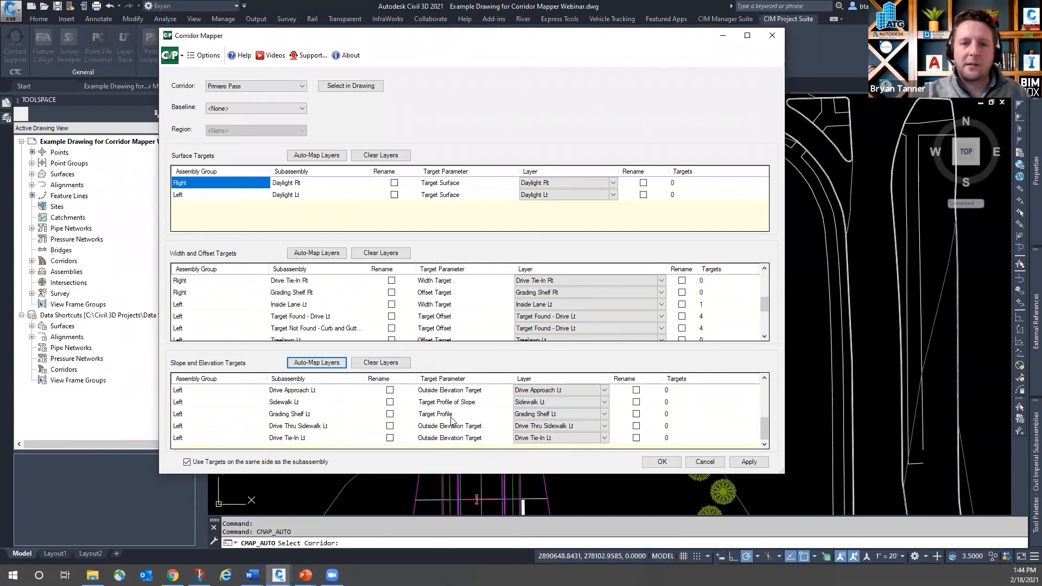
scroll(451, 419, "up", 5)
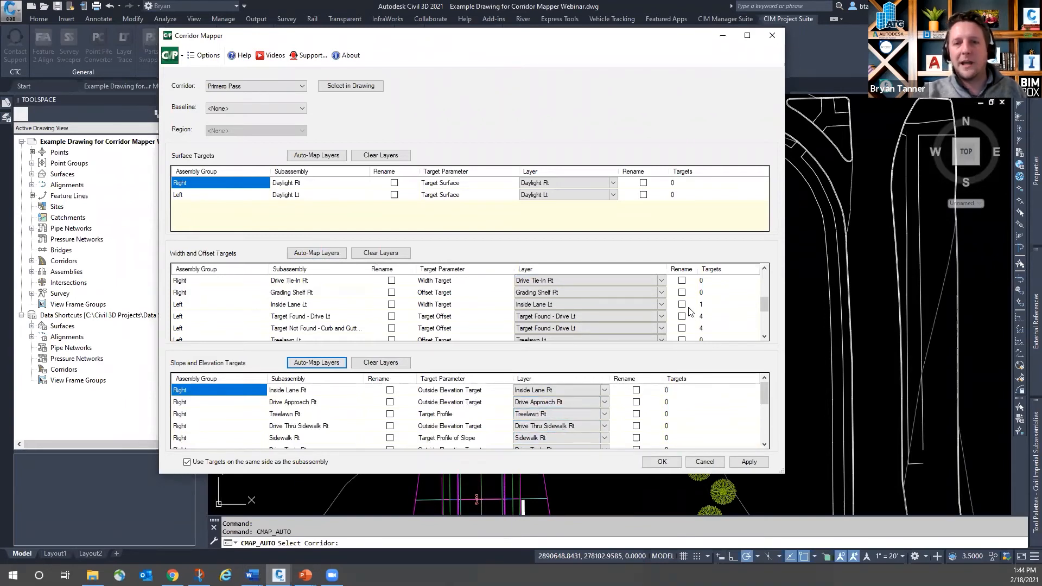
scroll(690, 301, "up", 3)
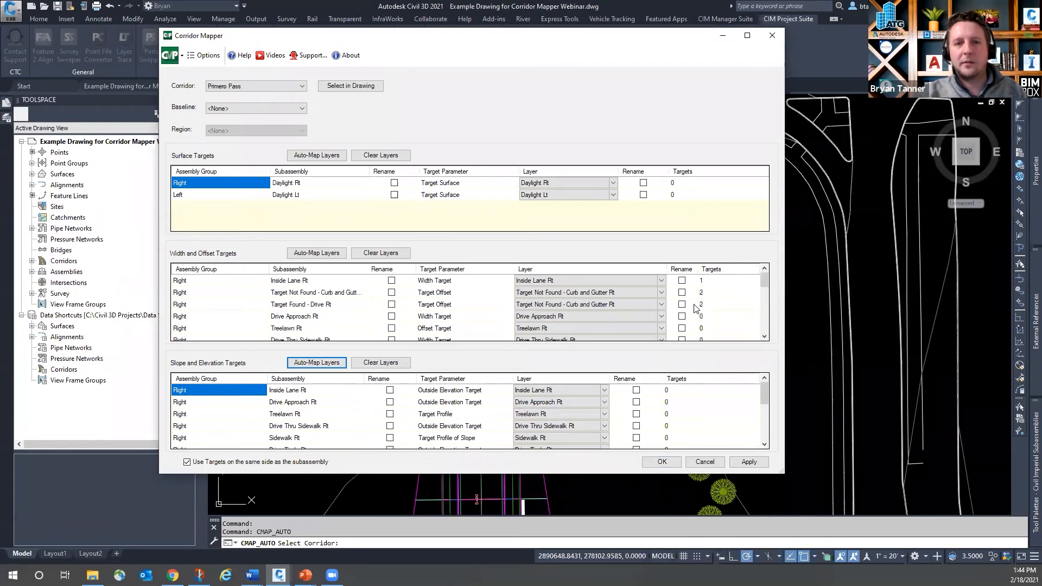
scroll(694, 297, "down", 3)
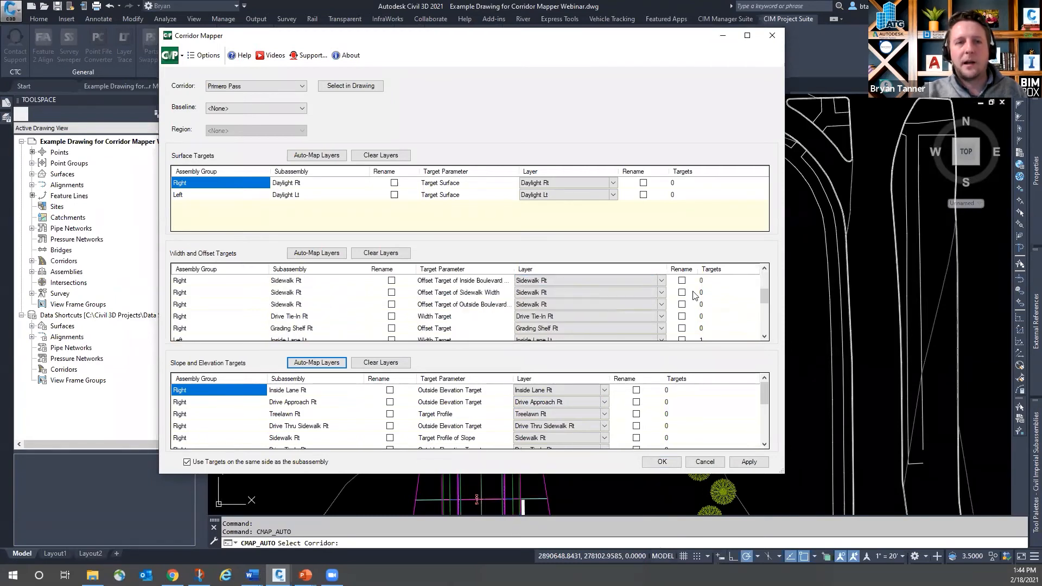
Step: Keep the surface target layers as they are, accept the Corridor Mapper settings and agree to map the targets
left_click(615, 181)
left_click(634, 209)
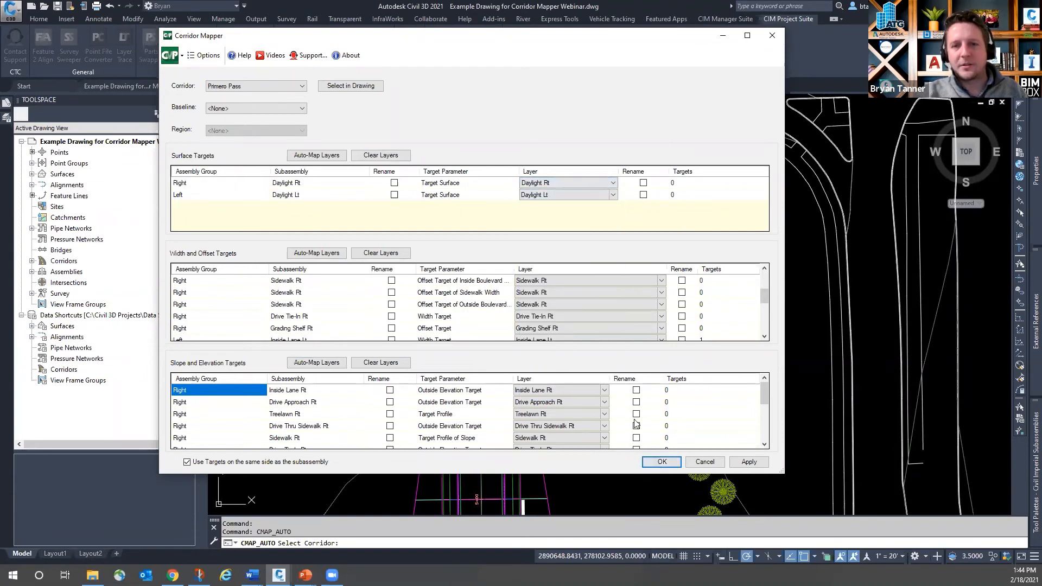
left_click(660, 461)
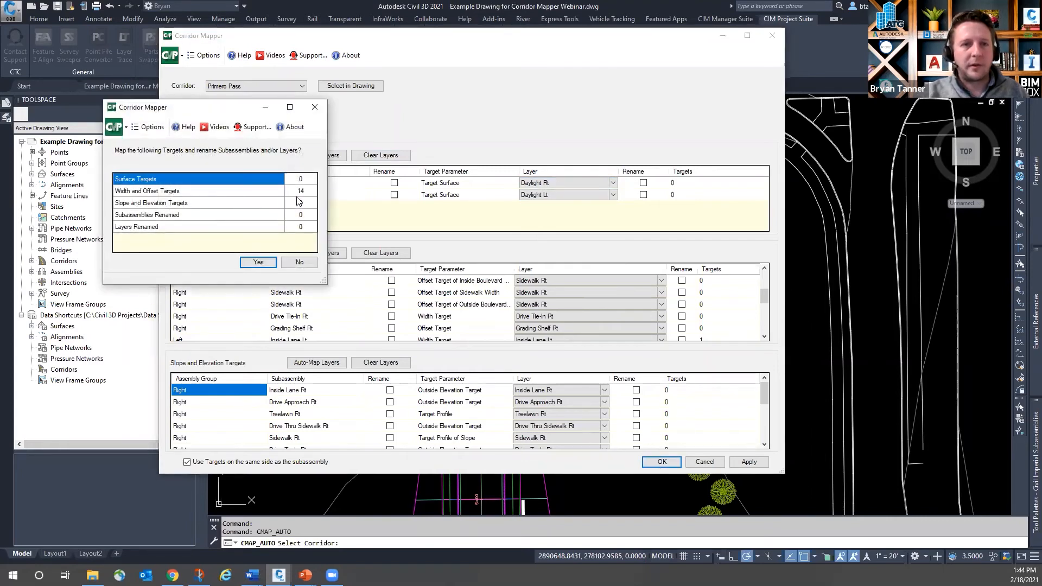
left_click(259, 262)
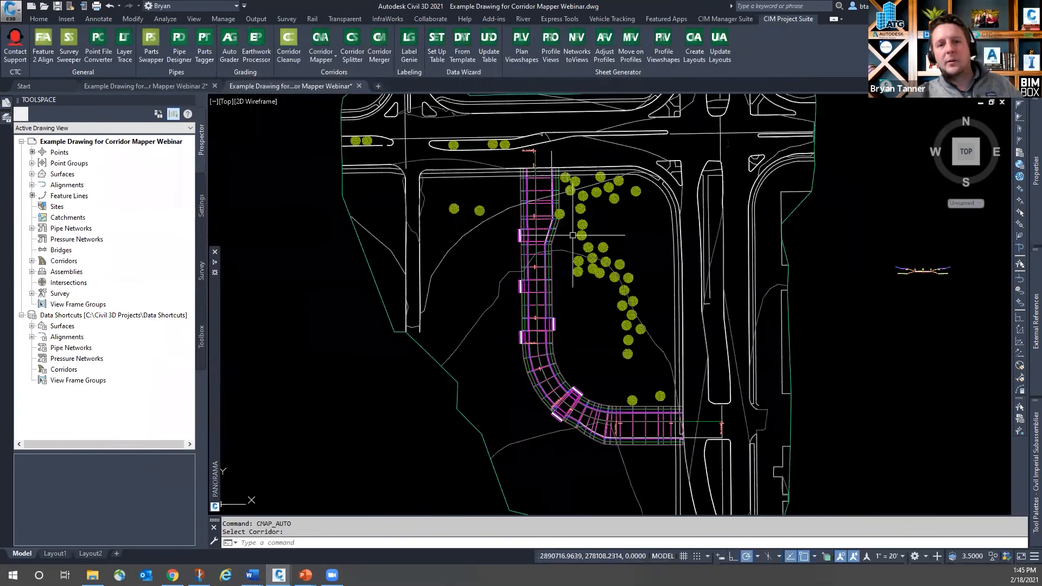
Step: Edit the targets of the Primero Pass corridor region, setting EG as the surface for all surface targets, and accept the target mapping
scroll(564, 350, "up", 4)
key("Escape")
key("Escape")
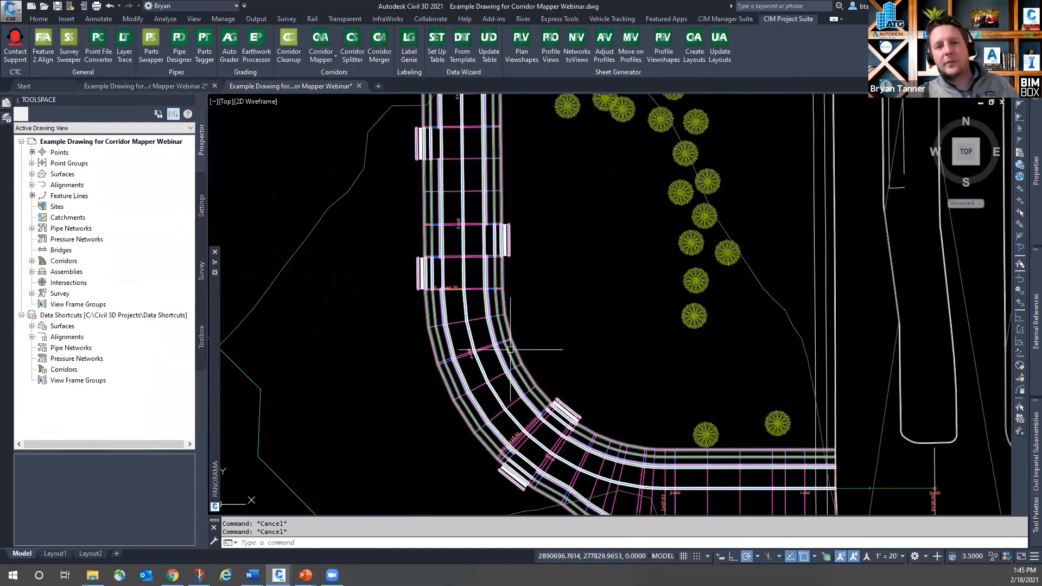
left_click(502, 316)
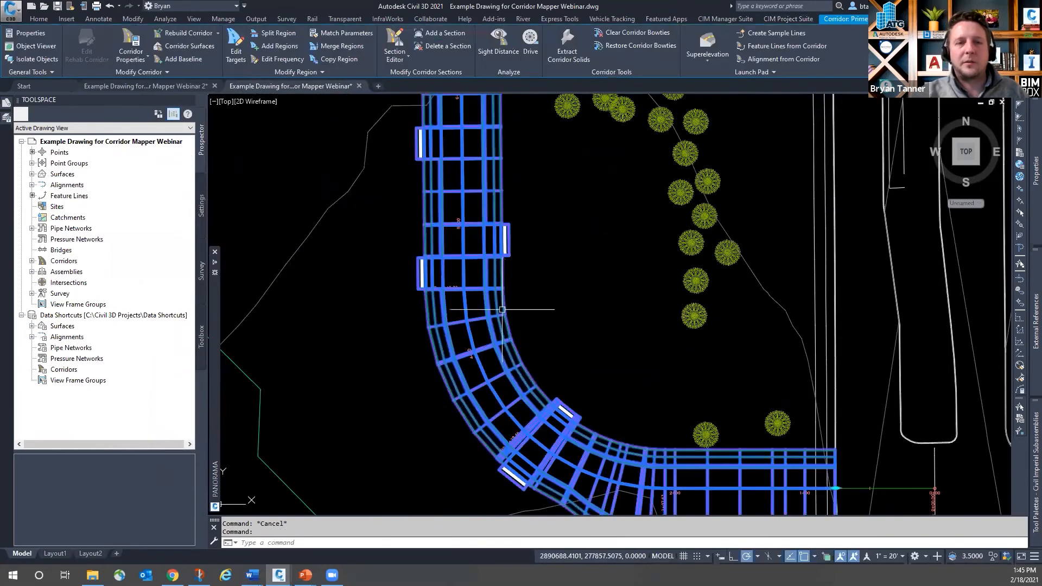
left_click(236, 52)
left_click(508, 320)
left_click(251, 199)
left_click(452, 278)
left_click(548, 375)
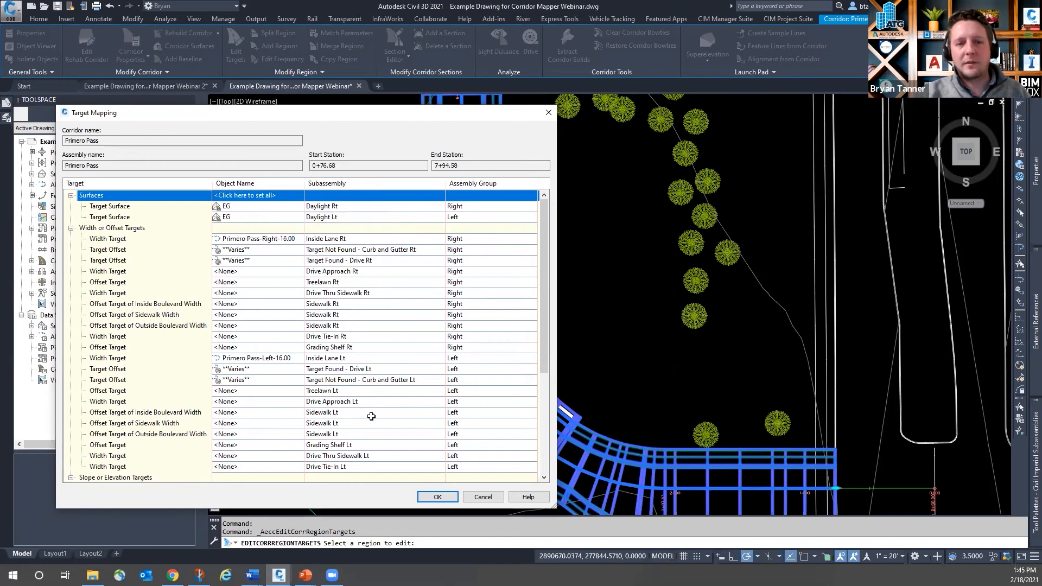
left_click(436, 497)
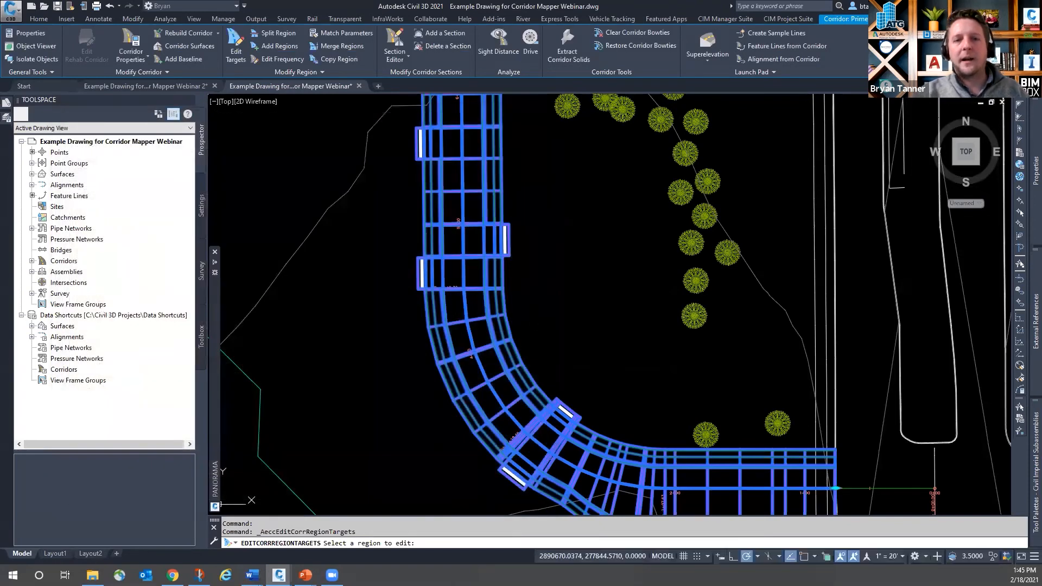
key("Escape")
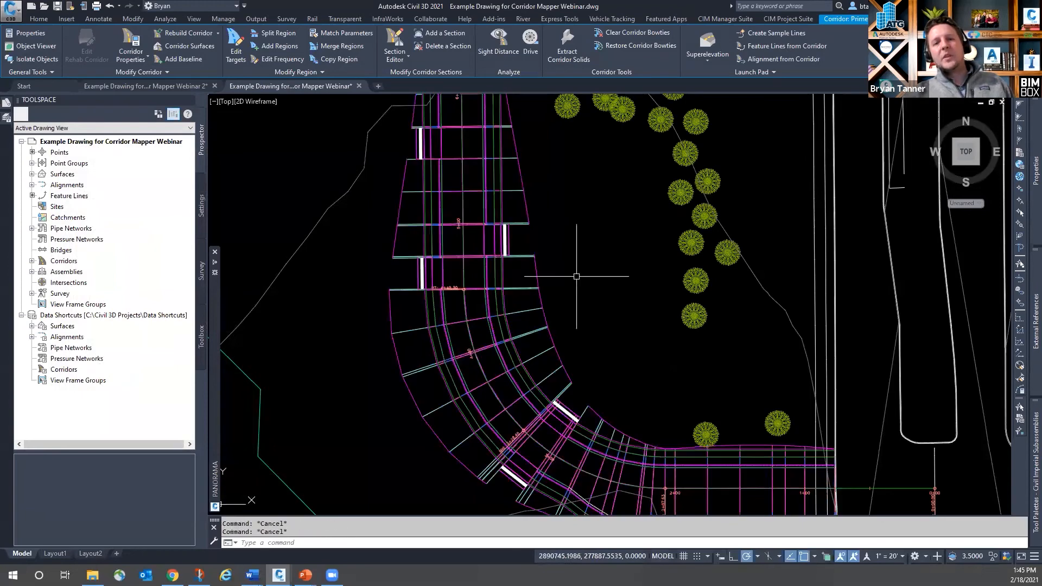
key("Escape")
Step: Examine how the rebuilt corridor follows the widening alignments and driveway target polylines along its whole length
scroll(567, 374, "down", 4)
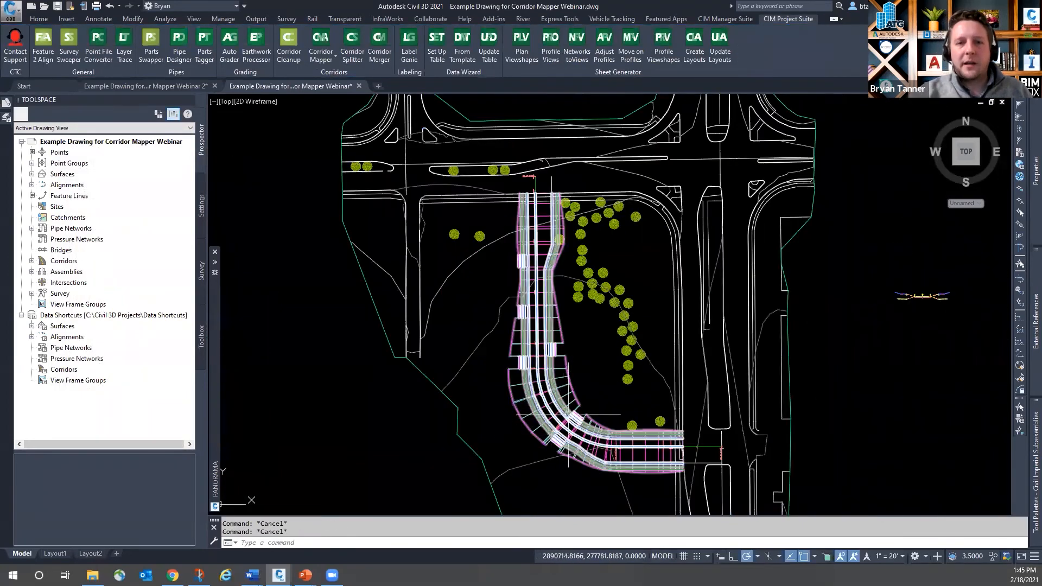
scroll(566, 418, "up", 3)
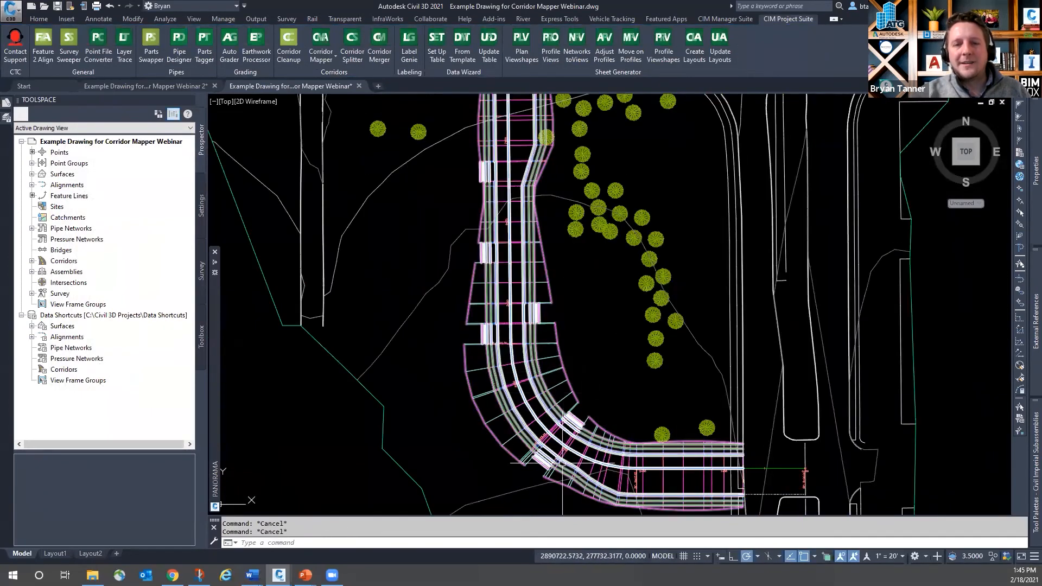
scroll(564, 455, "down", 2)
scroll(648, 439, "down", 2)
scroll(630, 405, "up", 6)
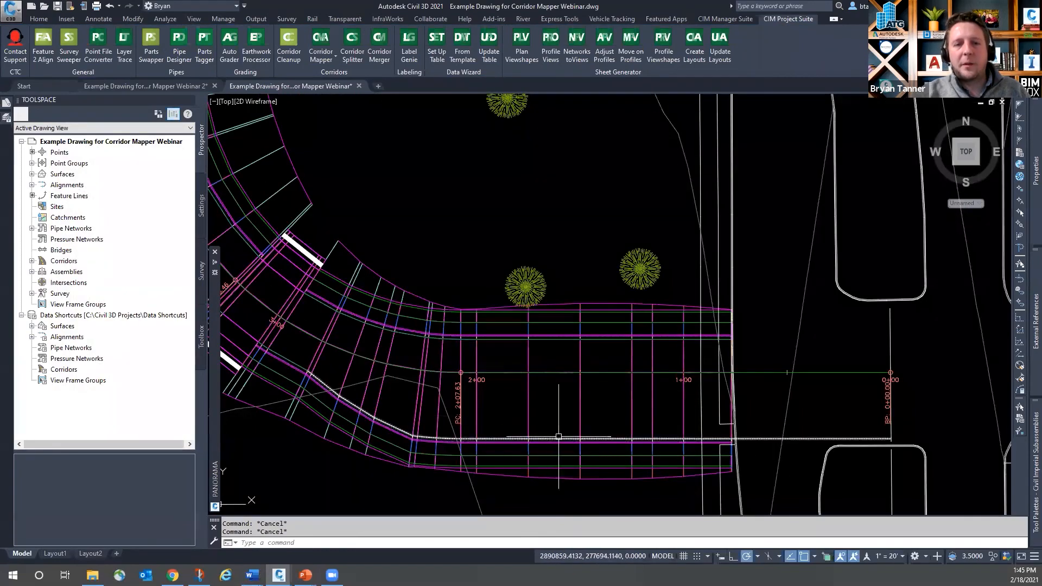
scroll(559, 436, "down", 5)
scroll(508, 289, "up", 3)
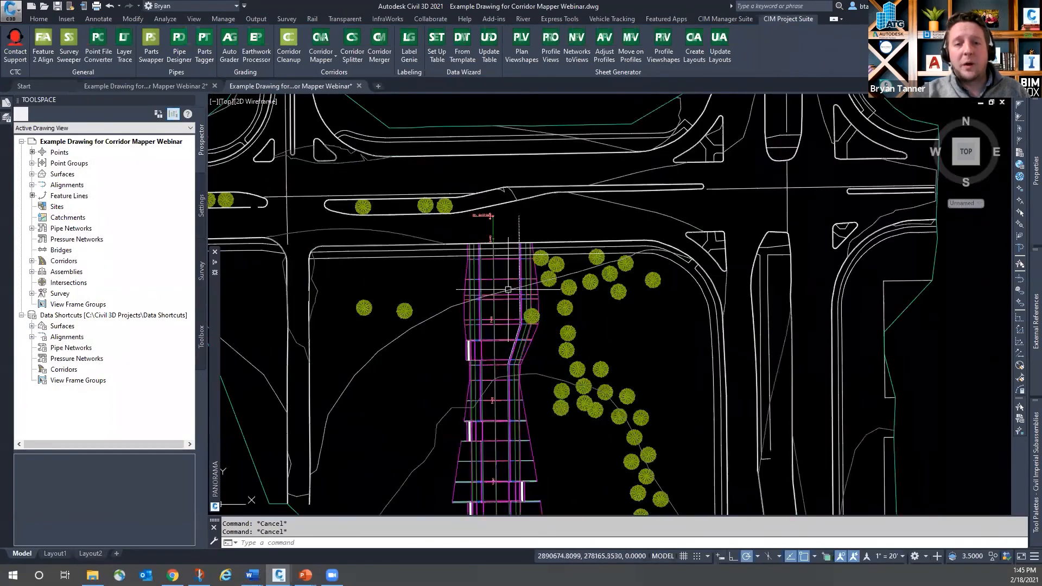
scroll(508, 289, "up", 4)
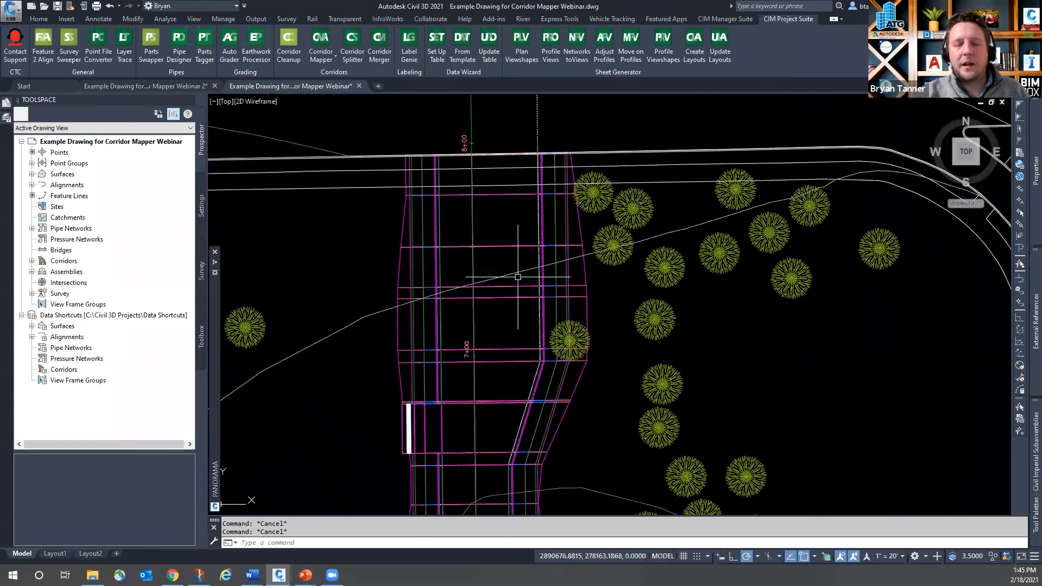
scroll(516, 247, "down", 3)
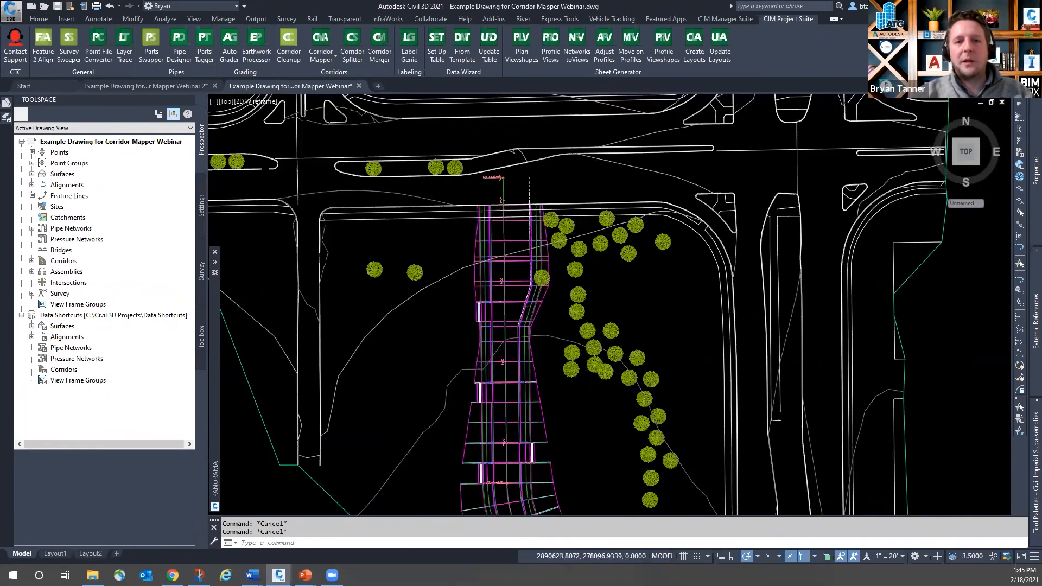
scroll(476, 310, "up", 4)
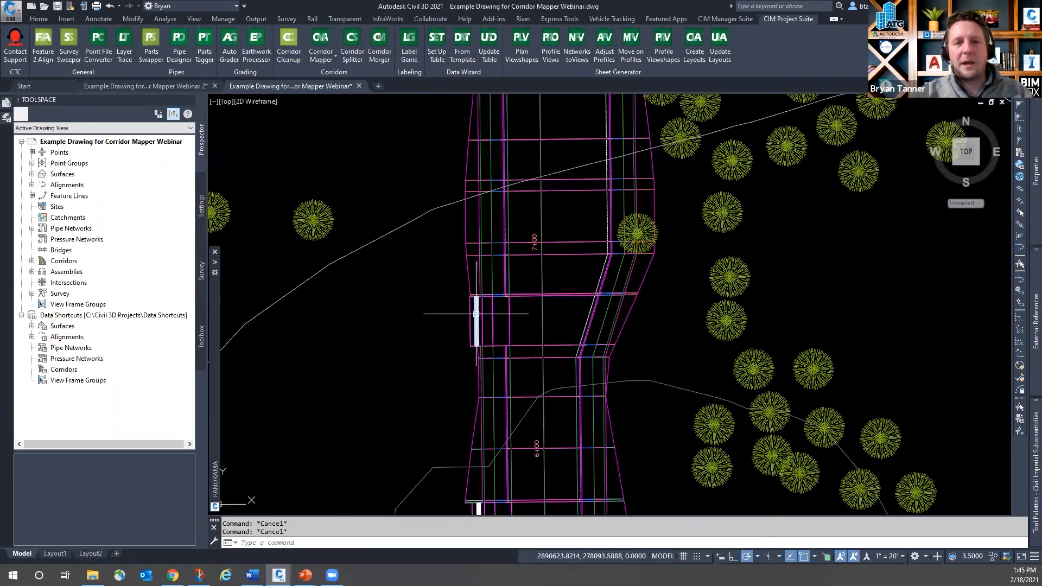
Step: Copy the left driveway target polyline between stations 6+00 and 7+00 to the empty area outside the corridor's curve
mouse_move(538, 321)
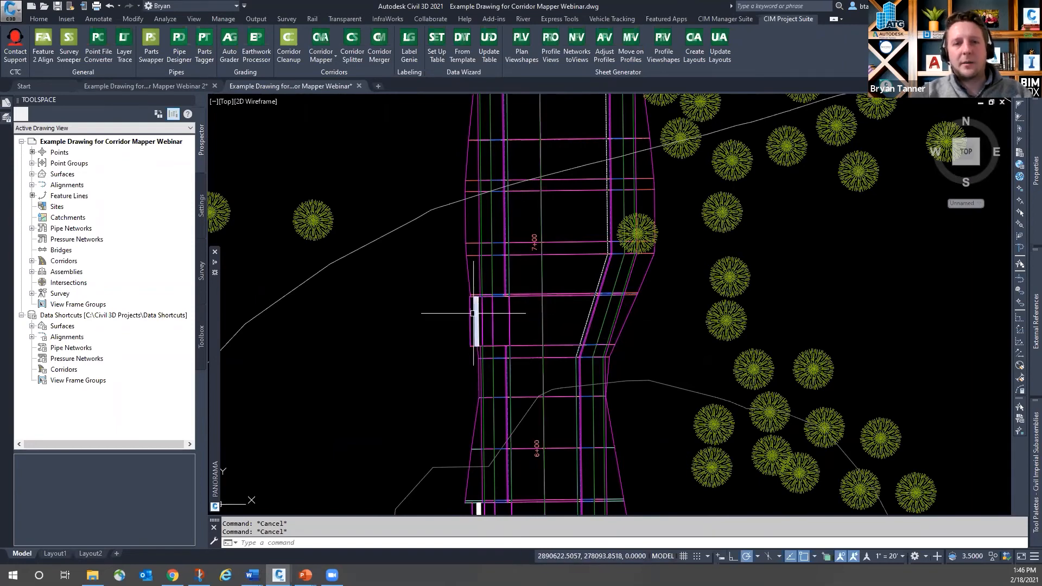
scroll(482, 312, "up", 2)
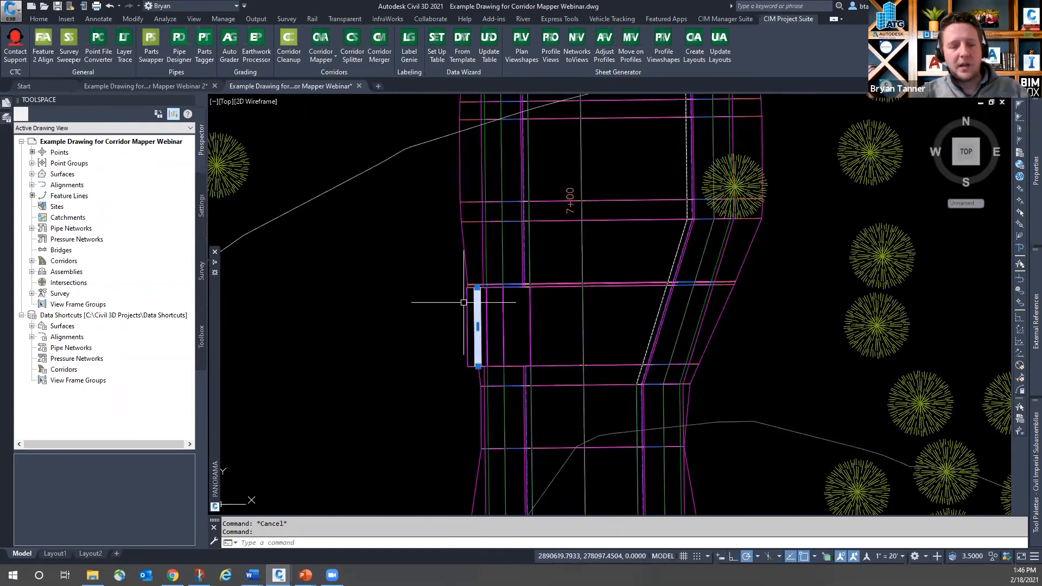
type("o")
key("Return")
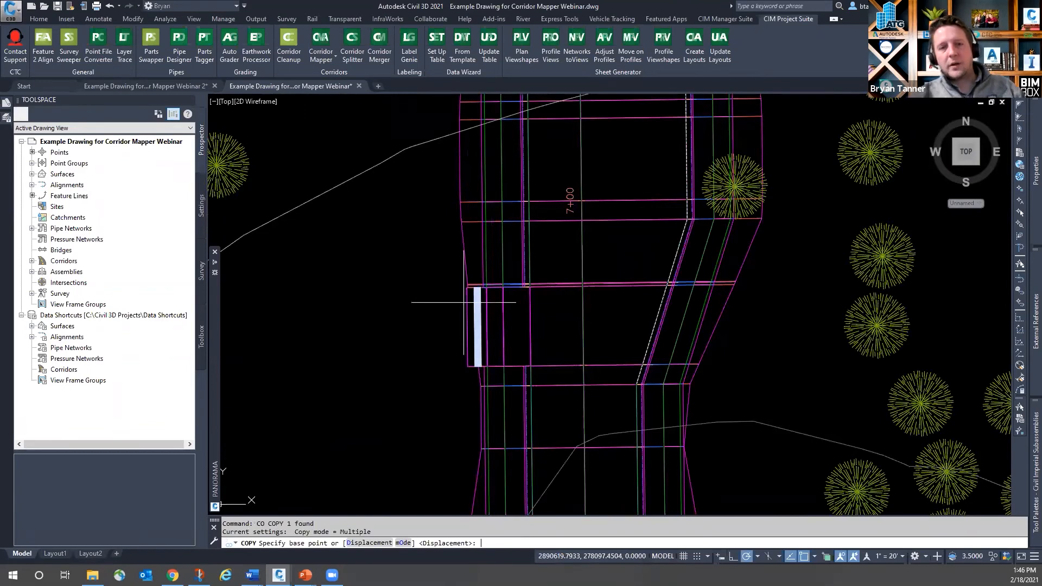
left_click(477, 326)
scroll(550, 227, "down", 5)
scroll(516, 315, "up", 2)
scroll(535, 309, "down", 5)
scroll(530, 335, "up", 5)
left_click(545, 337)
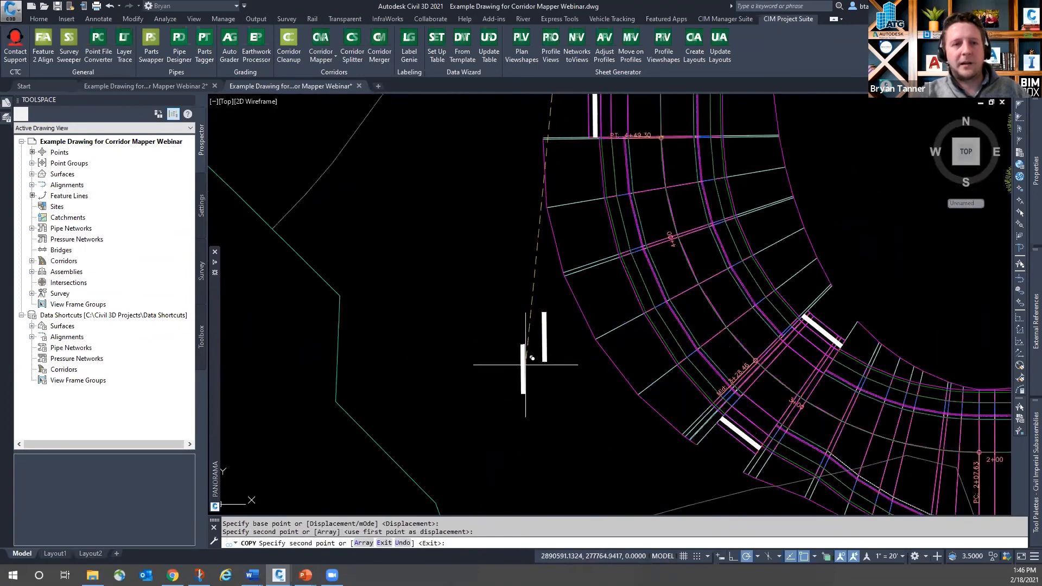
key("Escape")
Step: Run Auto-map Targets on the Primero Pass corridor to check the target counts, and decline the mapping
left_click(328, 56)
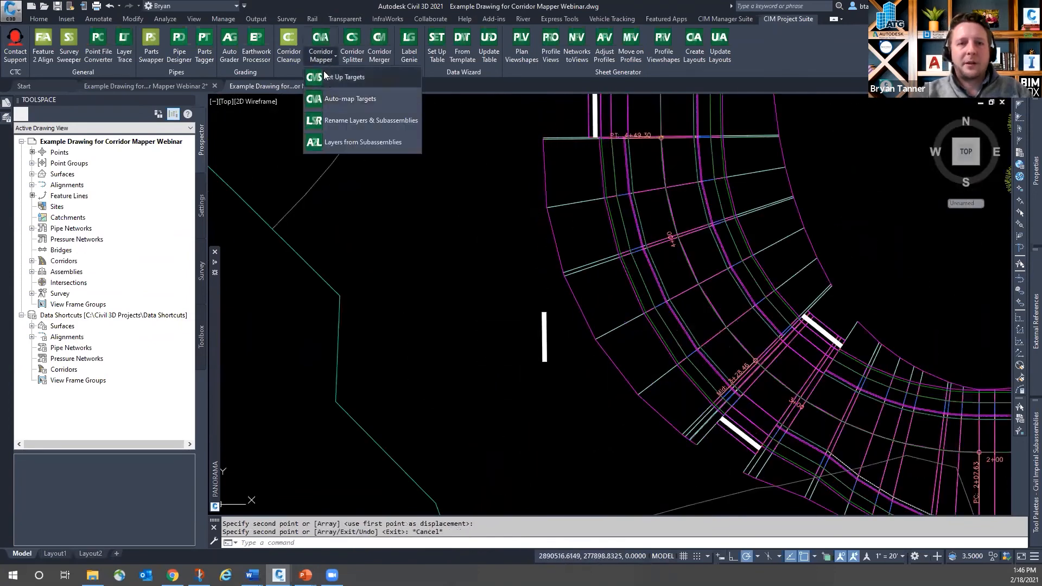
left_click(354, 100)
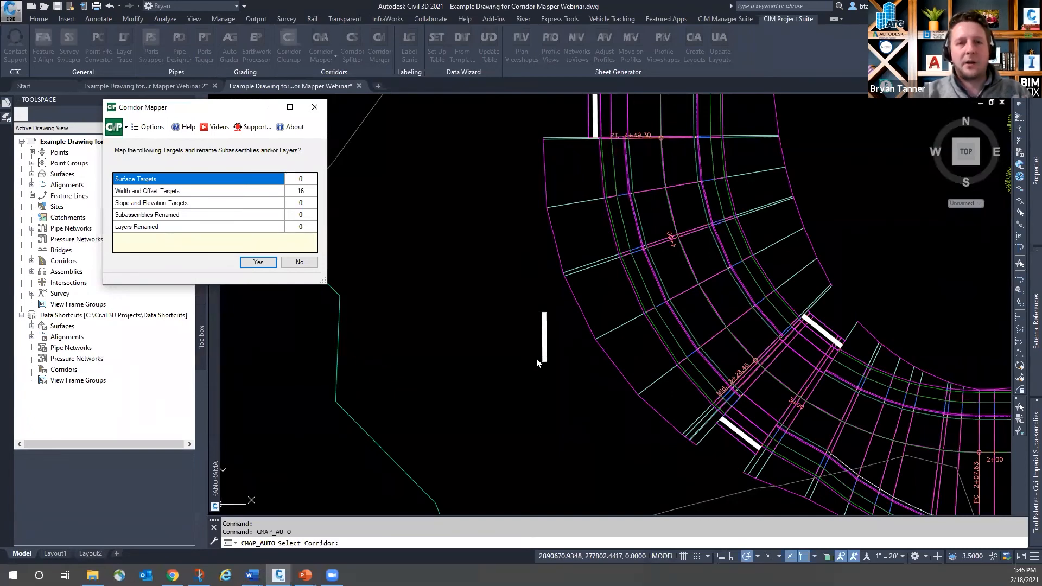
left_click(302, 264)
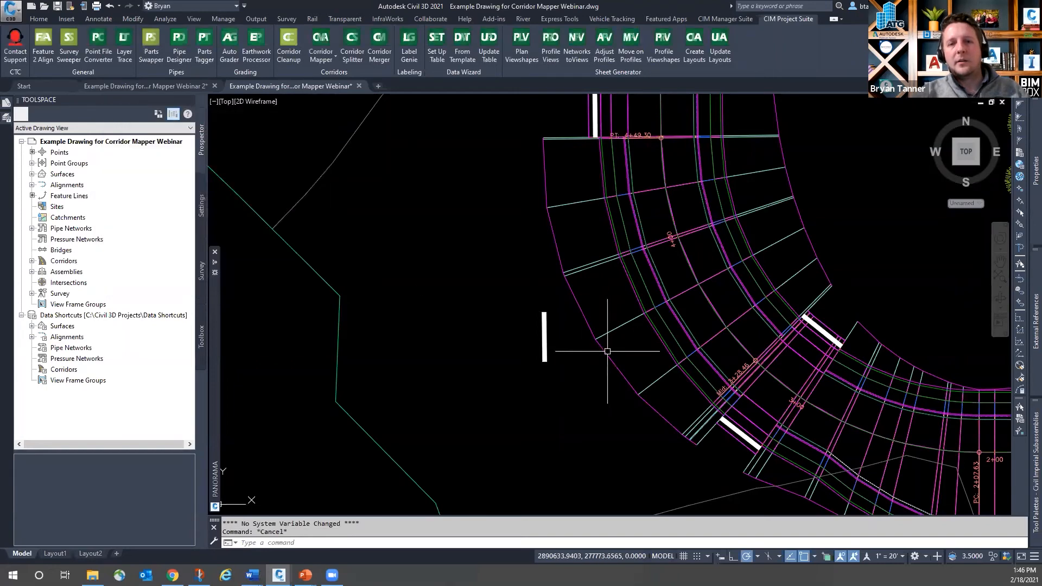
Step: In the Corridor Mapper target setup for Primero Pass, set the Daylight Rt and Daylight Lt surface target layers to <None>
left_click(544, 334)
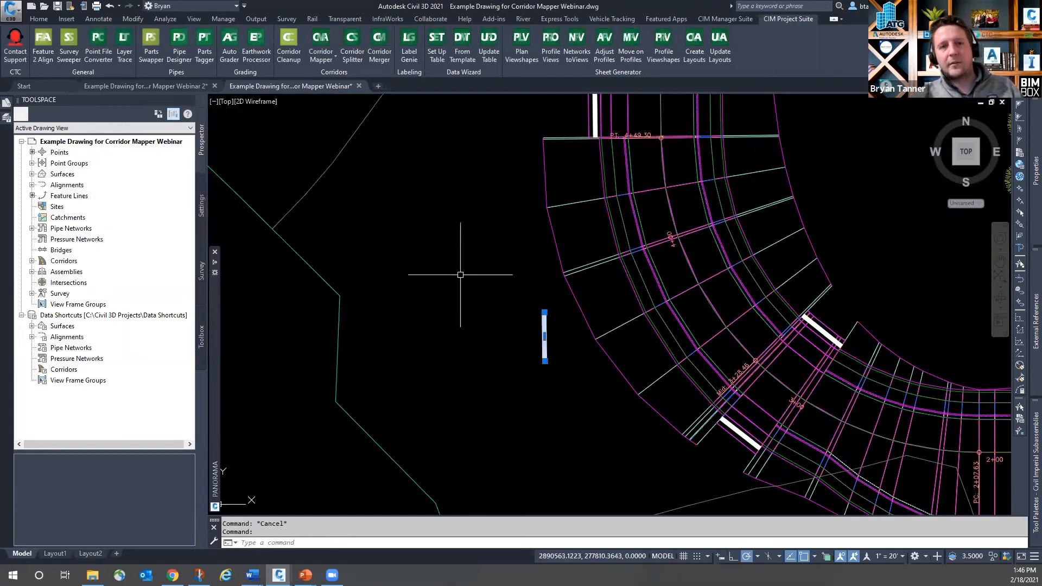
left_click(329, 59)
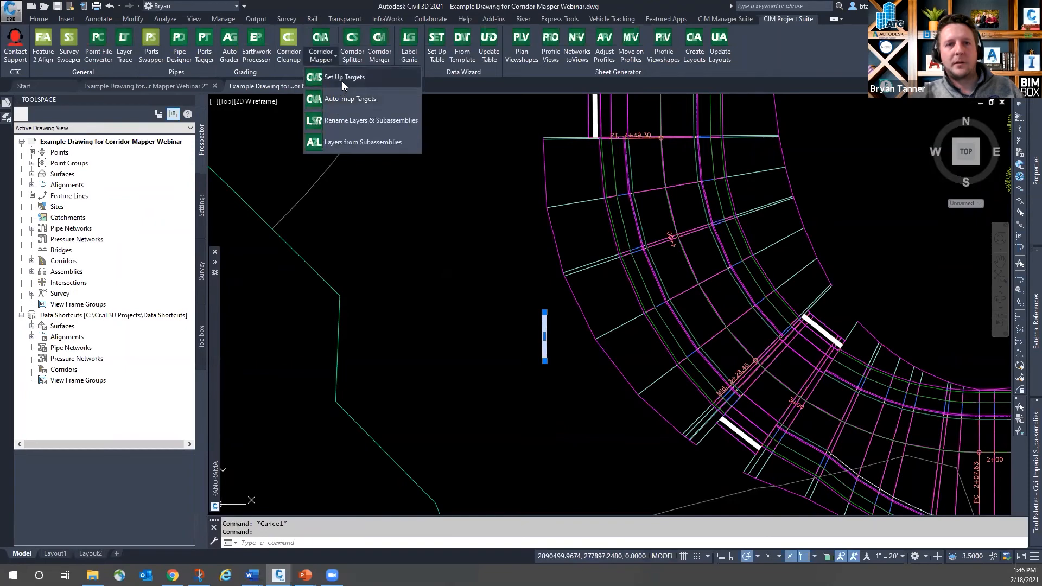
left_click(352, 97)
left_click(324, 60)
left_click(344, 80)
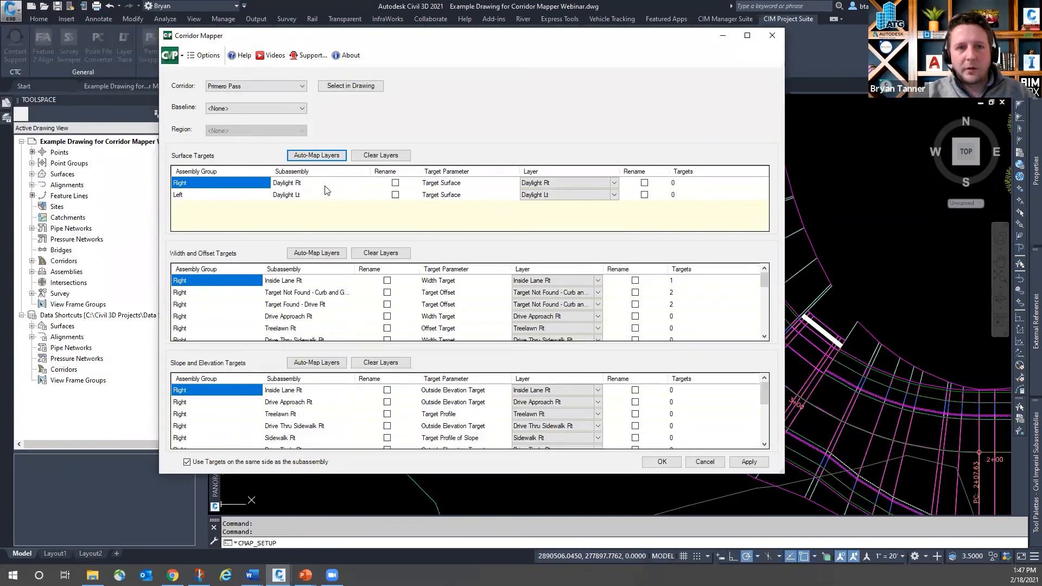
left_click(613, 183)
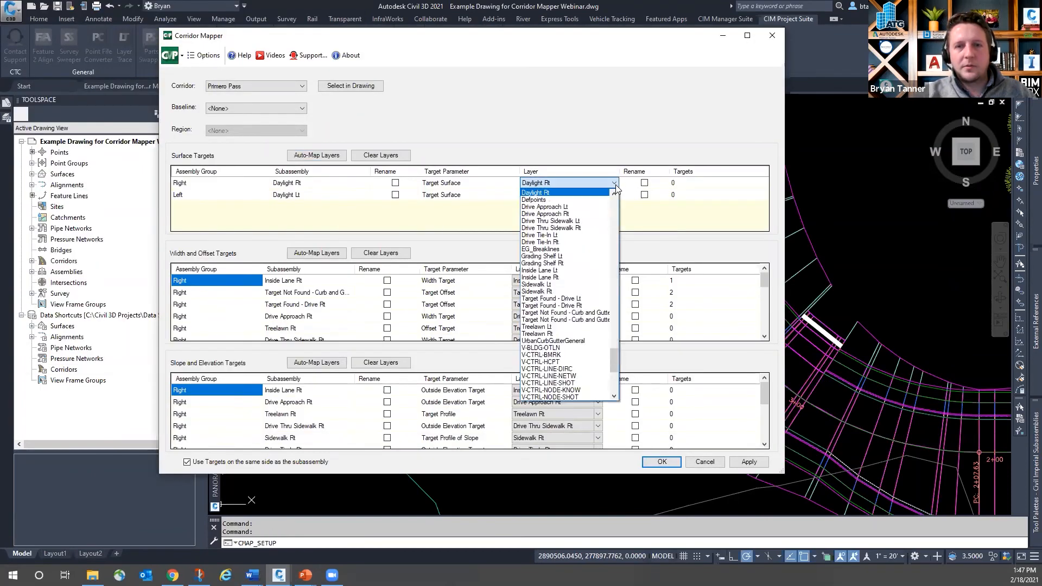
left_click_drag(613, 359, 622, 190)
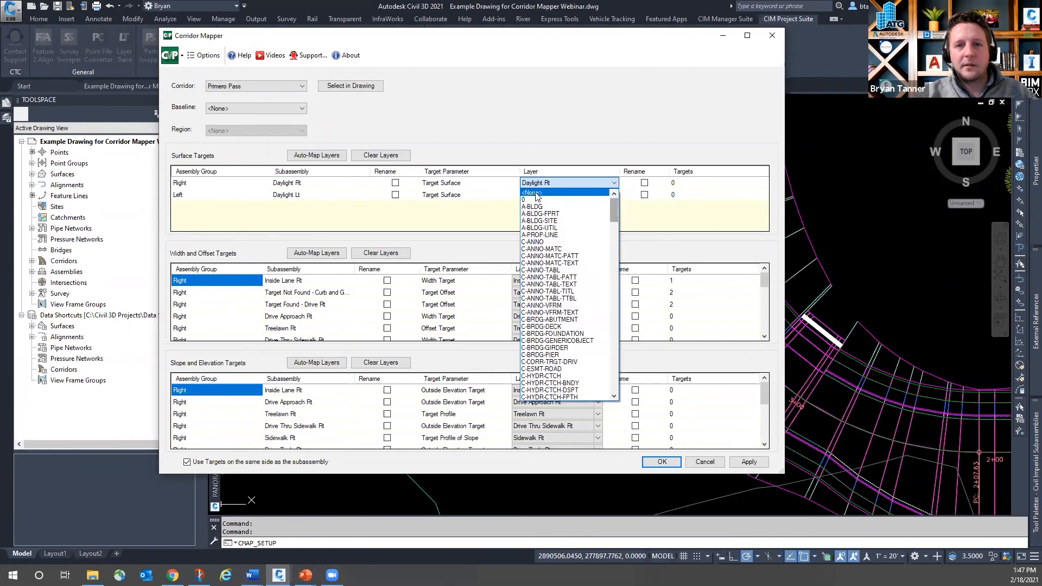
left_click(605, 192)
left_click(608, 194)
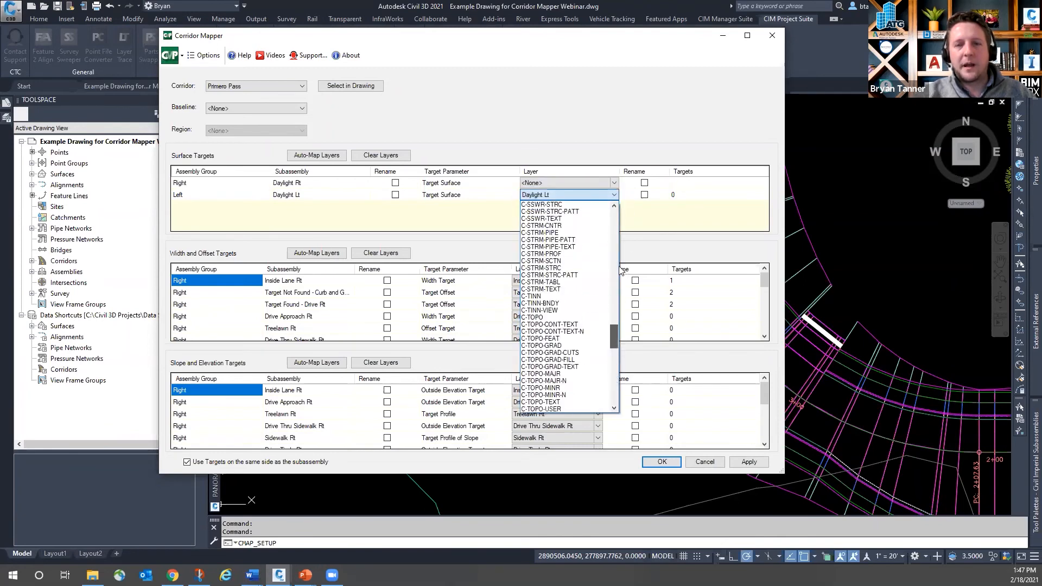
left_click(567, 204)
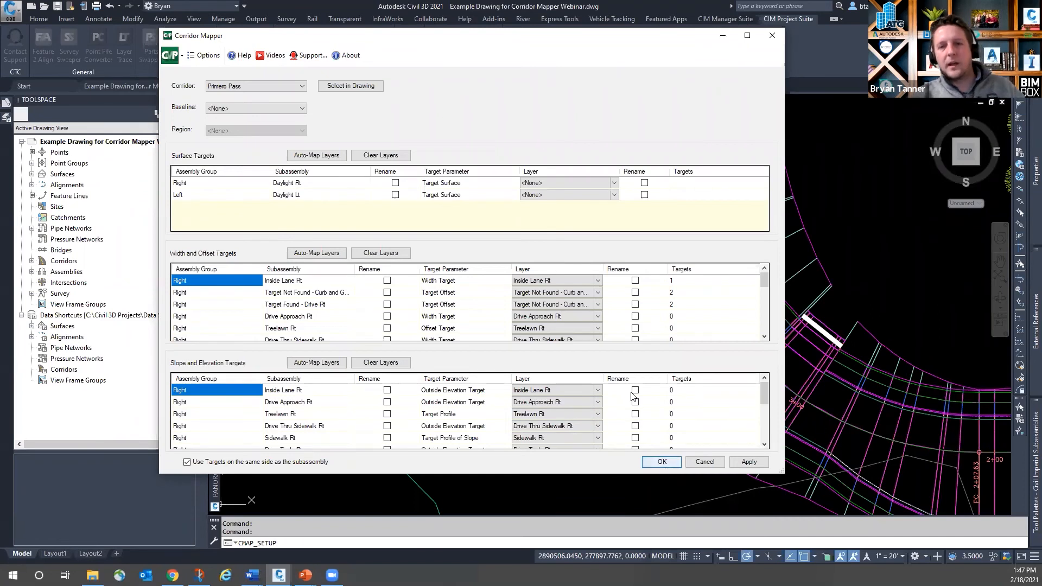
Step: Accept the Corridor Mapper target setup and confirm mapping the targets to the Primero Pass corridor
left_click(652, 460)
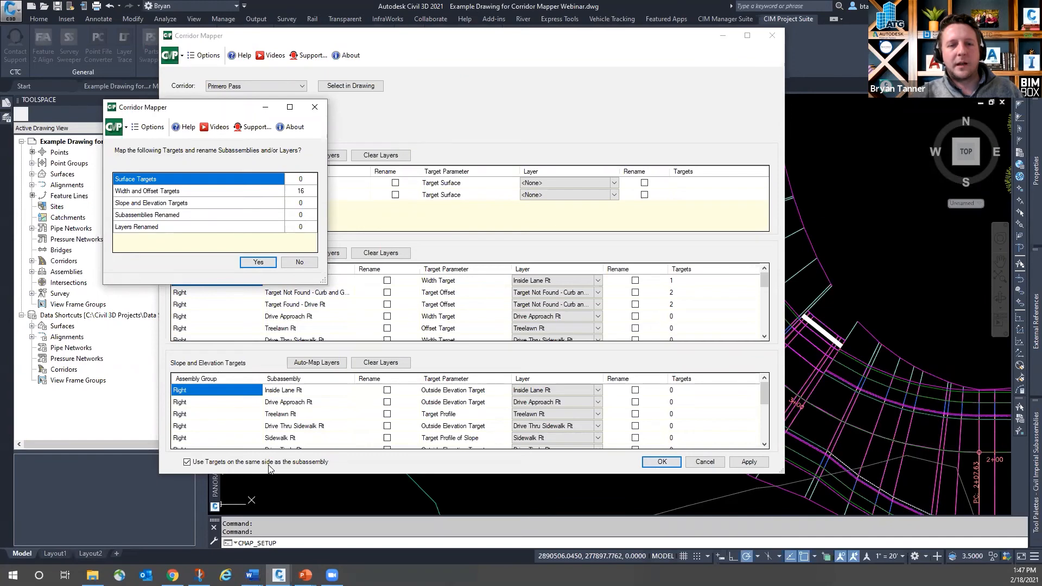
left_click(258, 262)
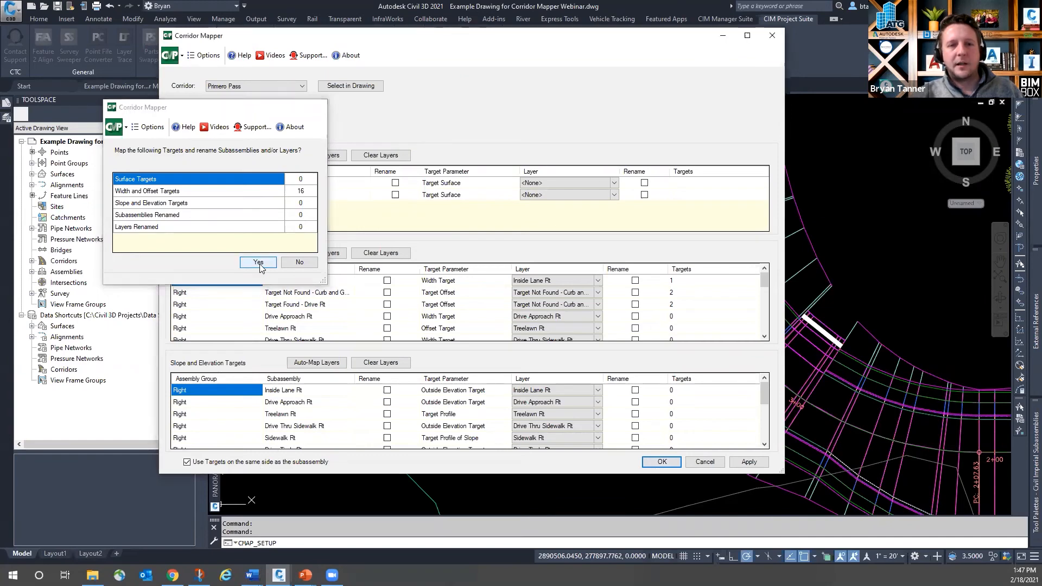
key("Escape")
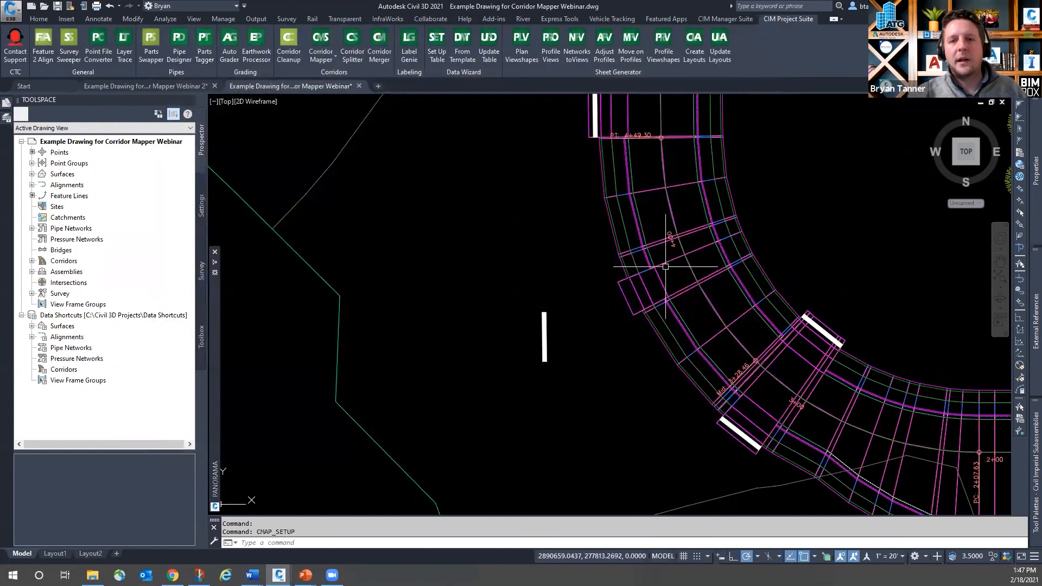
key("Escape")
Step: Move the copied driveway target polyline closer to the outside of the curve near station 4+00, and rebuild the Primero Pass corridor
left_click(549, 330)
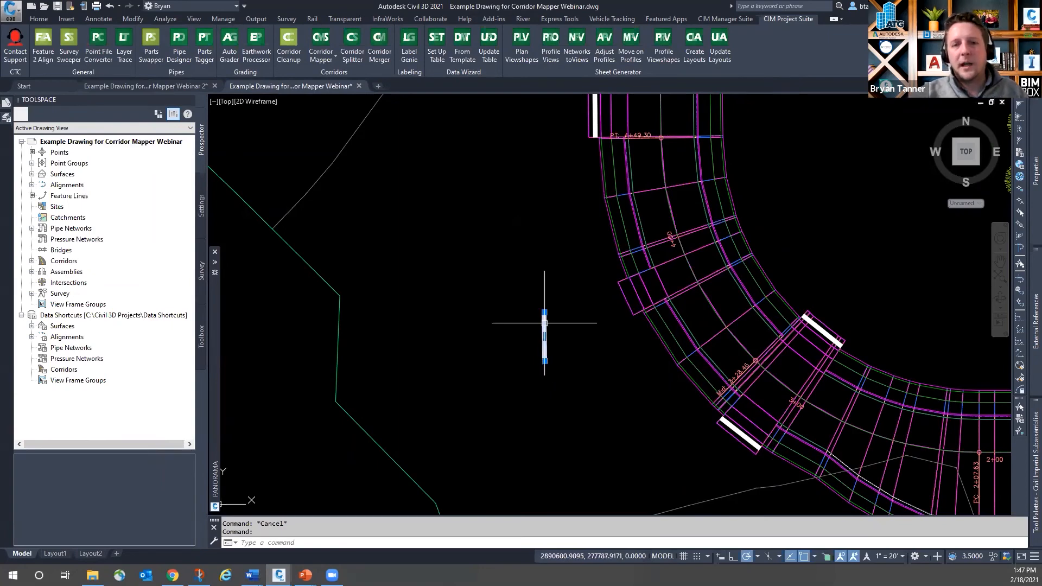
scroll(570, 364, "down", 2)
scroll(561, 357, "down", 2)
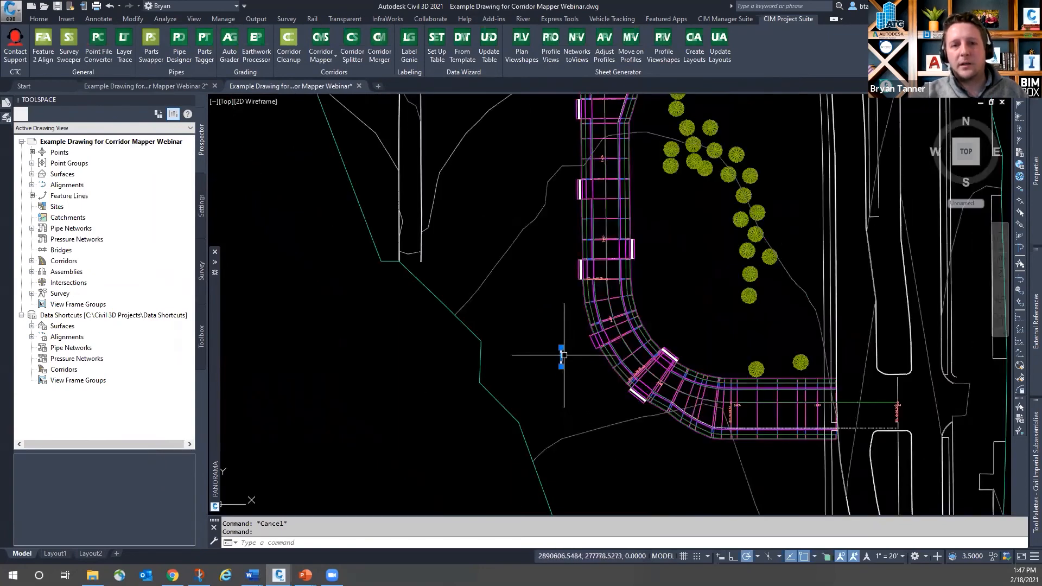
left_click(561, 357)
scroll(561, 357, "up", 5)
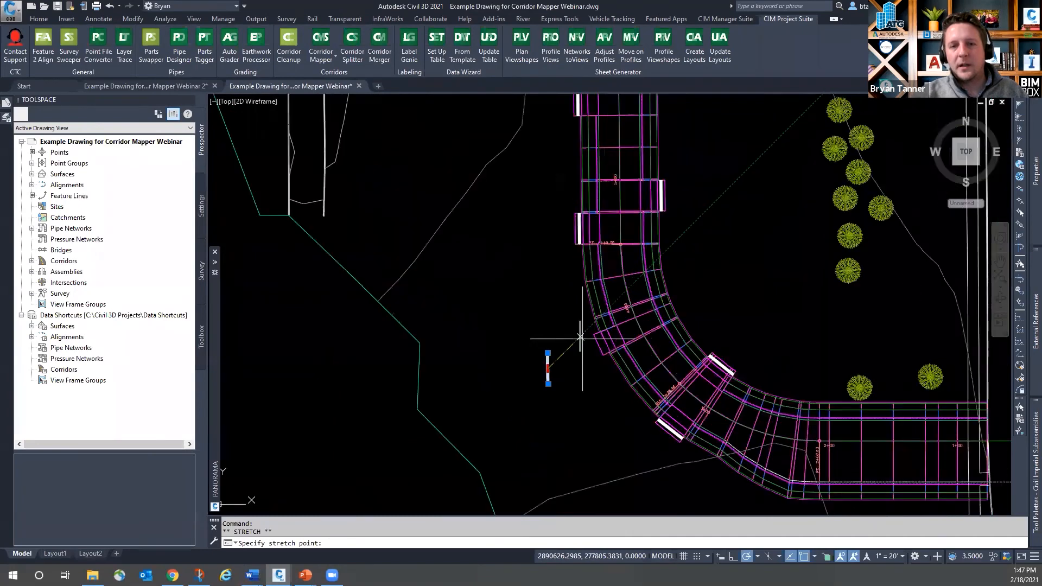
scroll(575, 330, "down", 1)
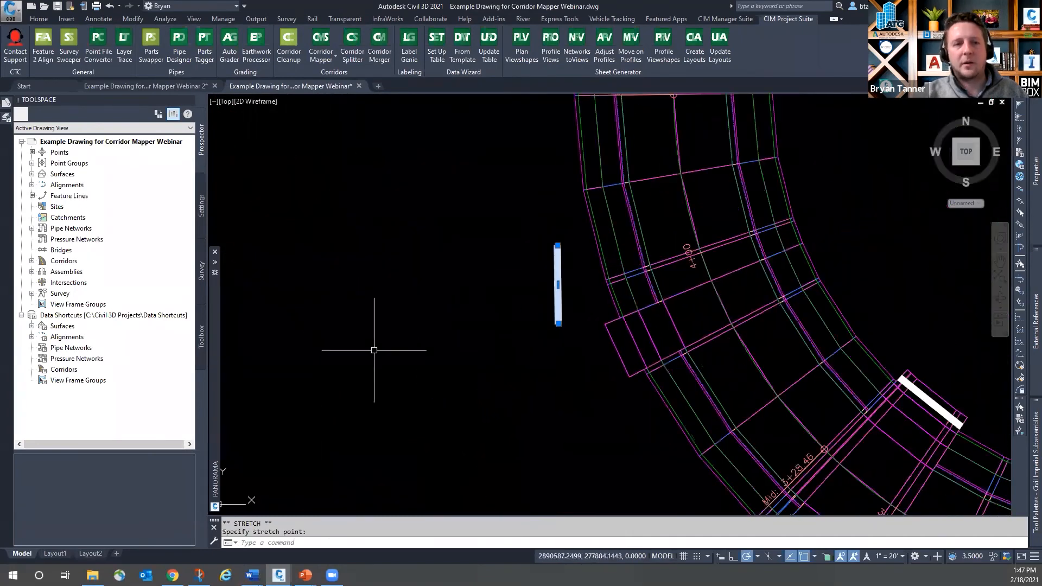
left_click(32, 261)
right_click(81, 272)
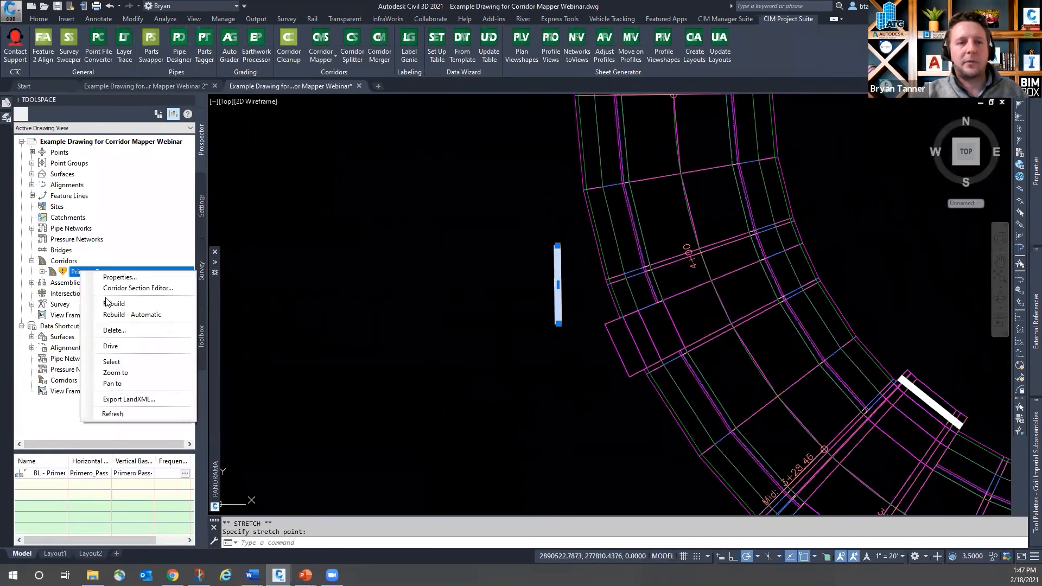
left_click(123, 303)
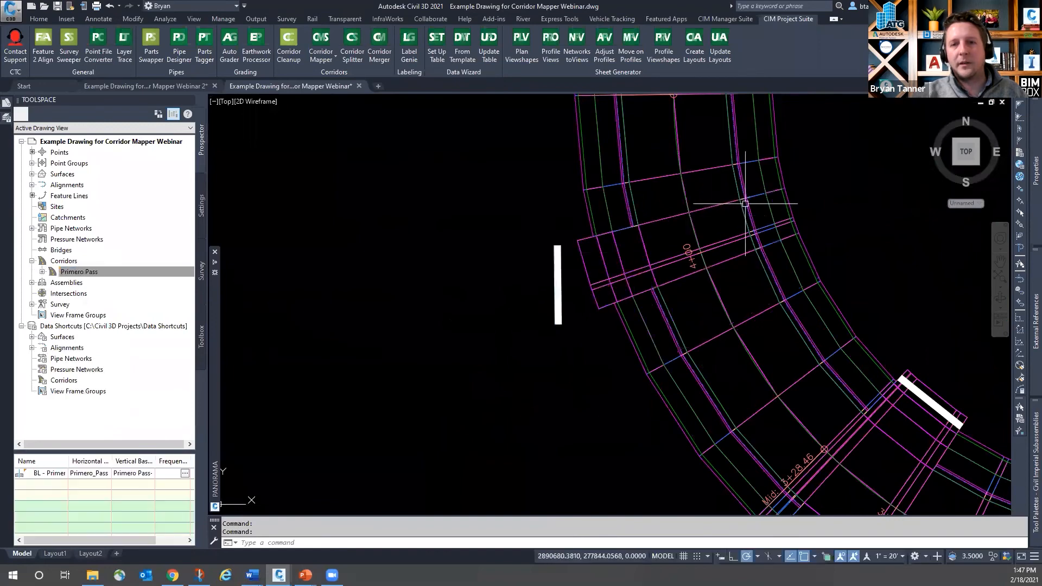
Step: Stretch the lower end of the polyline near station 4+00 down along the corridor's outer curve, and rebuild the Primero Pass corridor
scroll(564, 304, "down", 1)
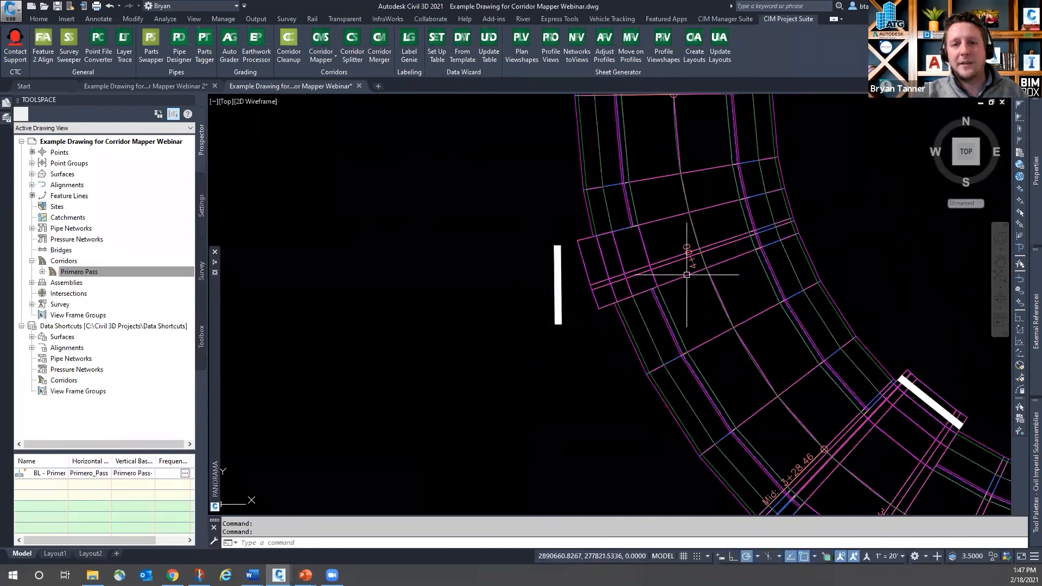
scroll(587, 316, "down", 1)
scroll(578, 299, "down", 1)
scroll(574, 299, "up", 1)
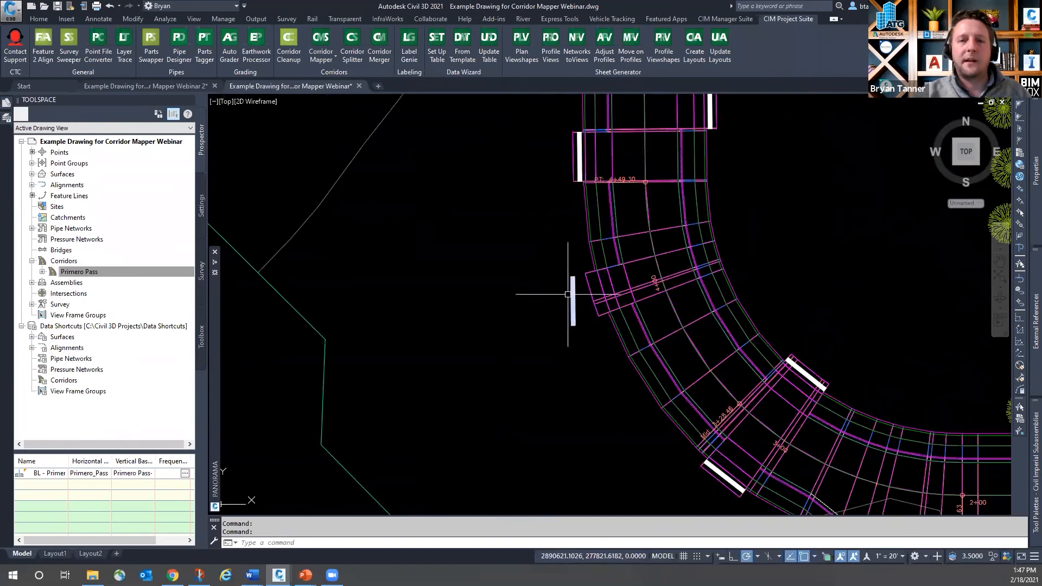
left_click(573, 300)
left_click(573, 325)
left_click(607, 366)
right_click(124, 272)
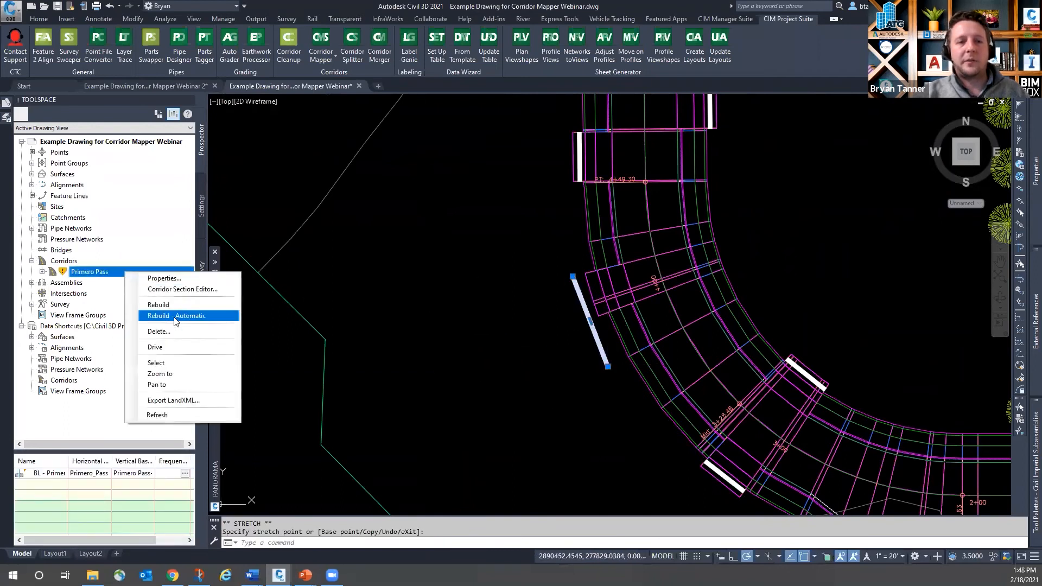
left_click(158, 304)
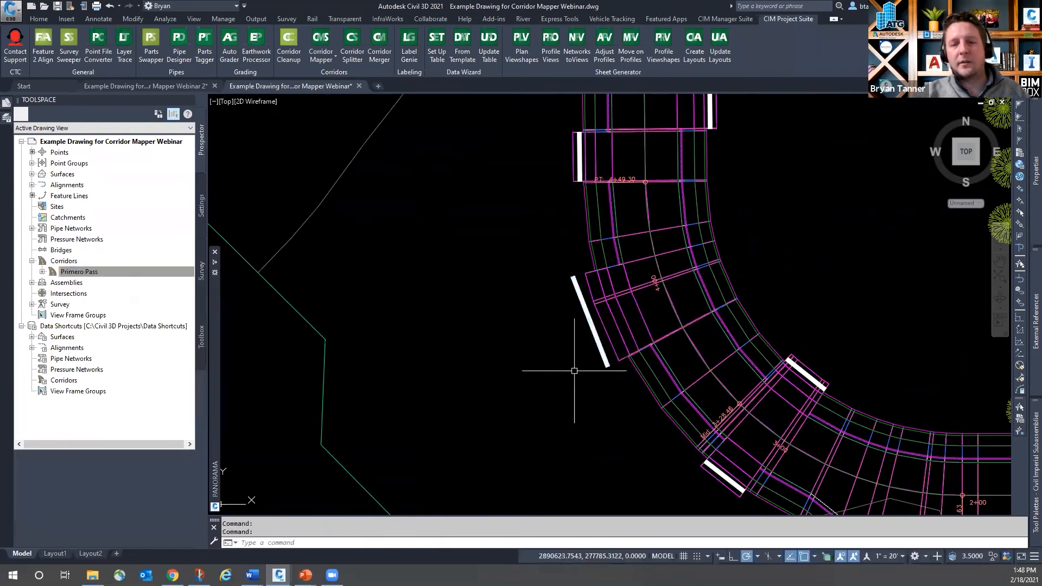
scroll(562, 393, "down", 2)
key("Escape")
key("Escape")
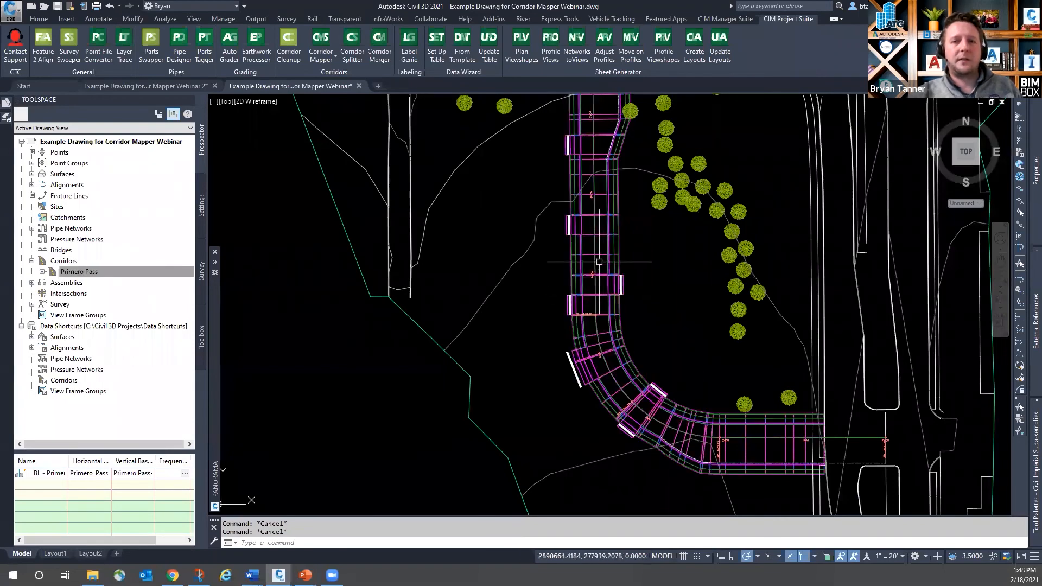
Step: Copy the right driveway target polyline near station 5+00 and the left one before 6+00 together straight up along the corridor
scroll(599, 297, "up", 4)
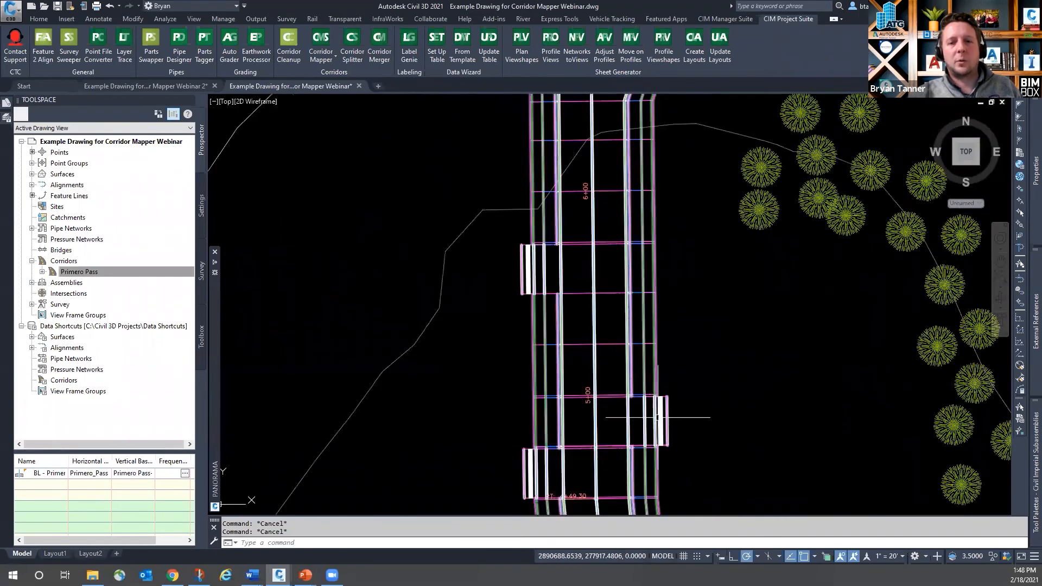
left_click(658, 418)
left_click(529, 255)
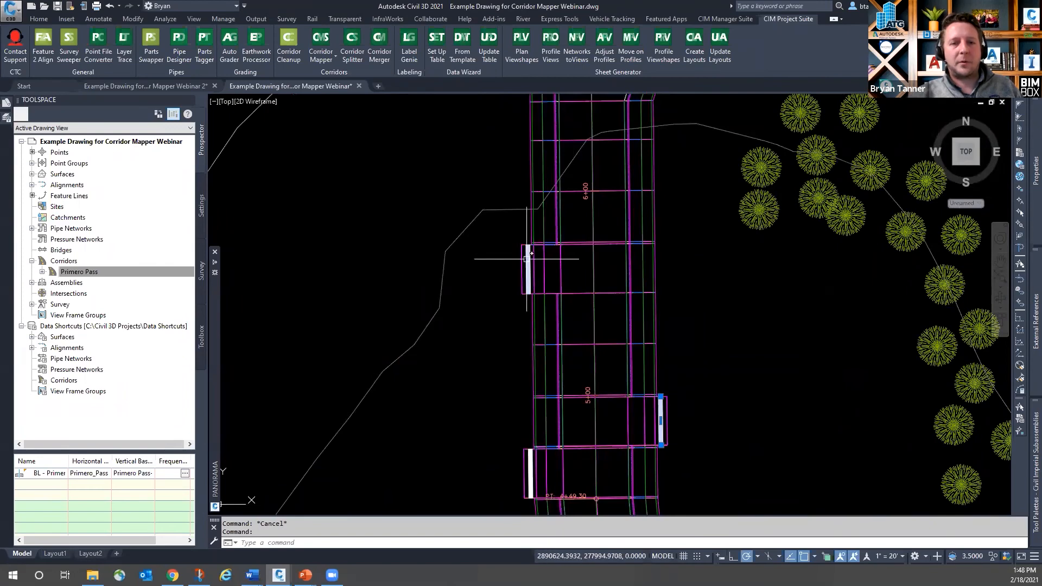
type("co")
key("Return")
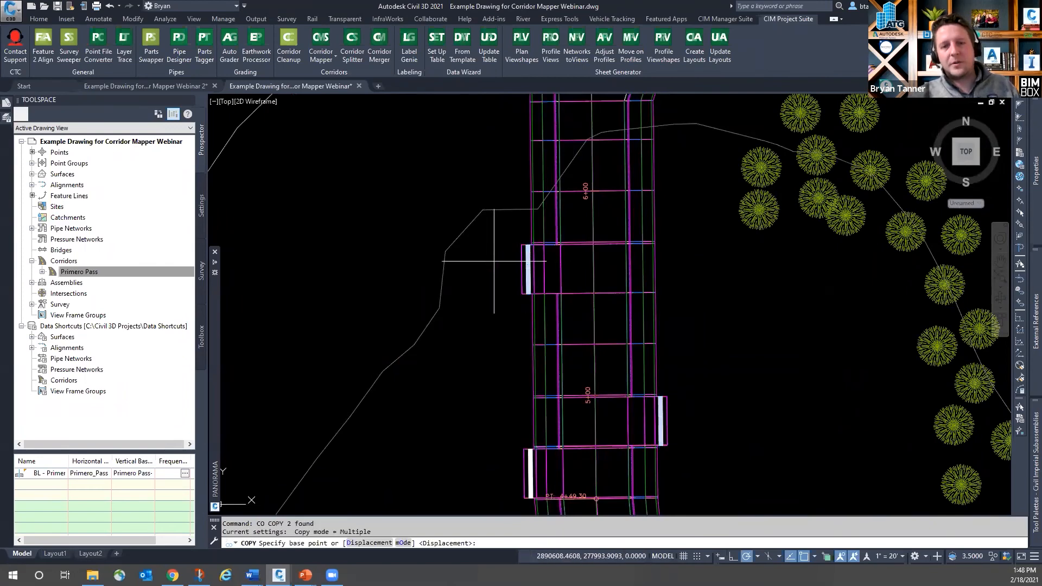
left_click(718, 373)
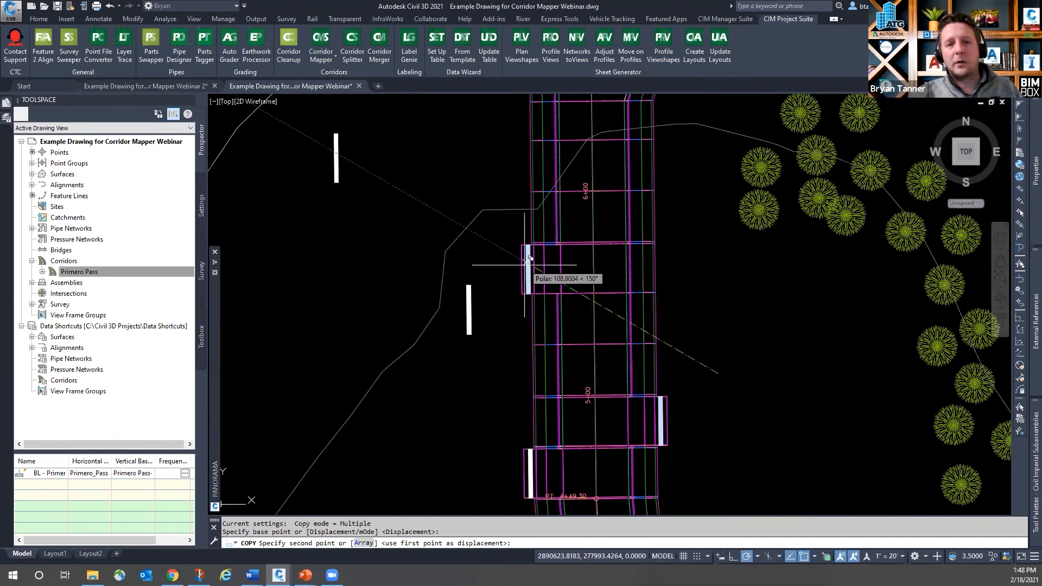
mouse_move(1035, 320)
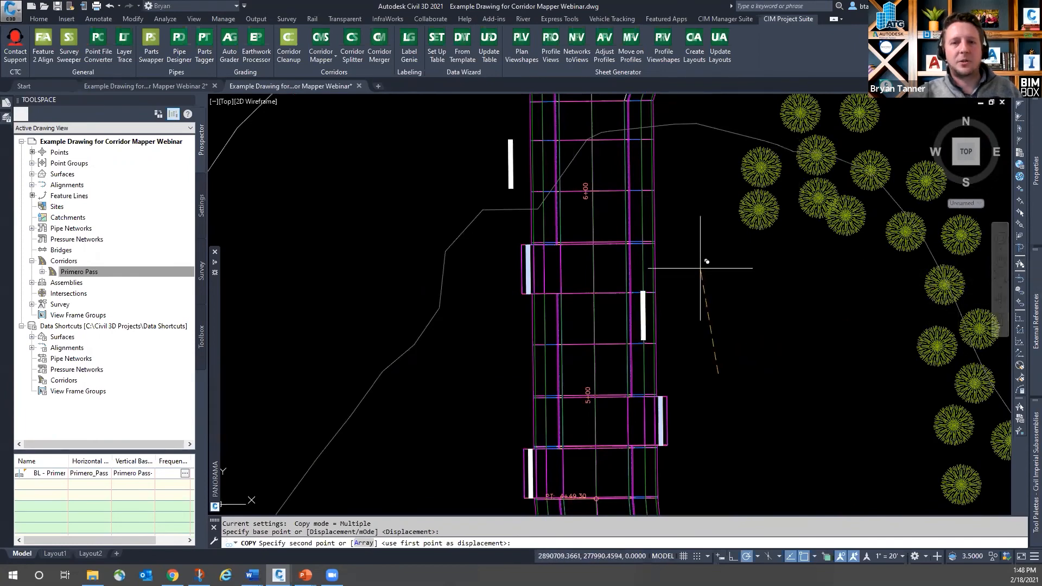
left_click(717, 231)
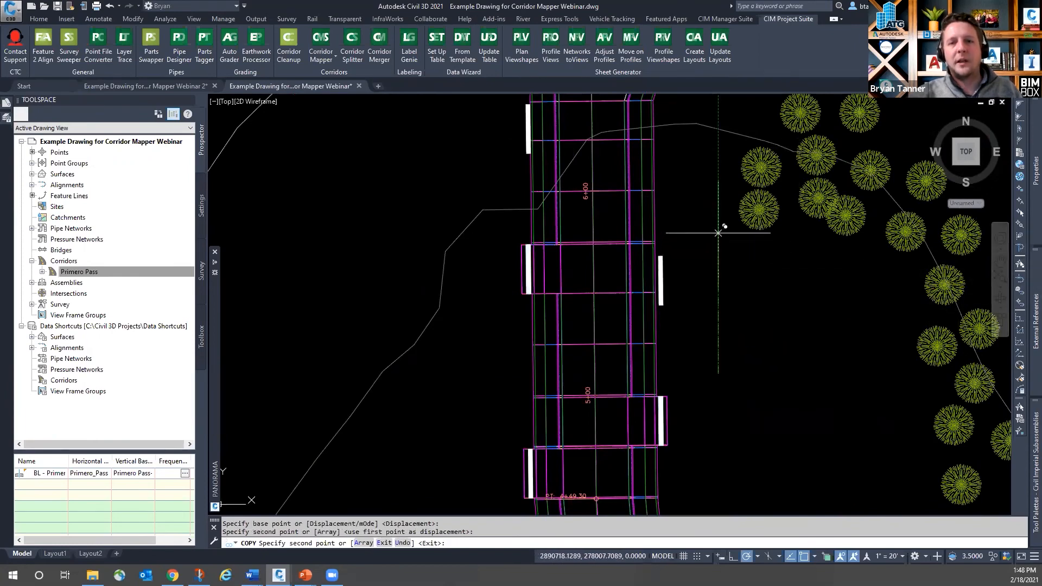
key("Escape")
left_click(98, 271)
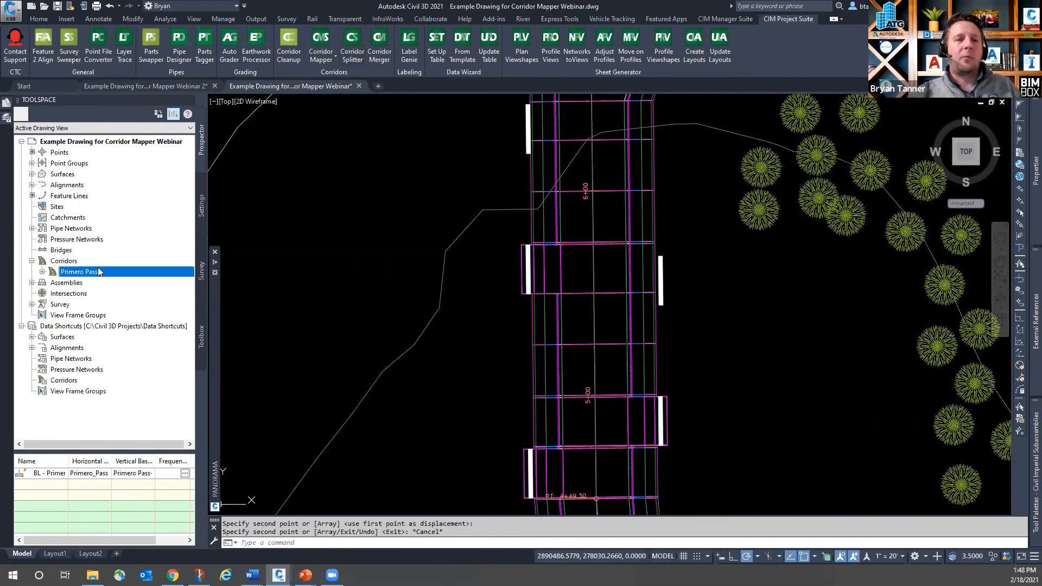
right_click(91, 274)
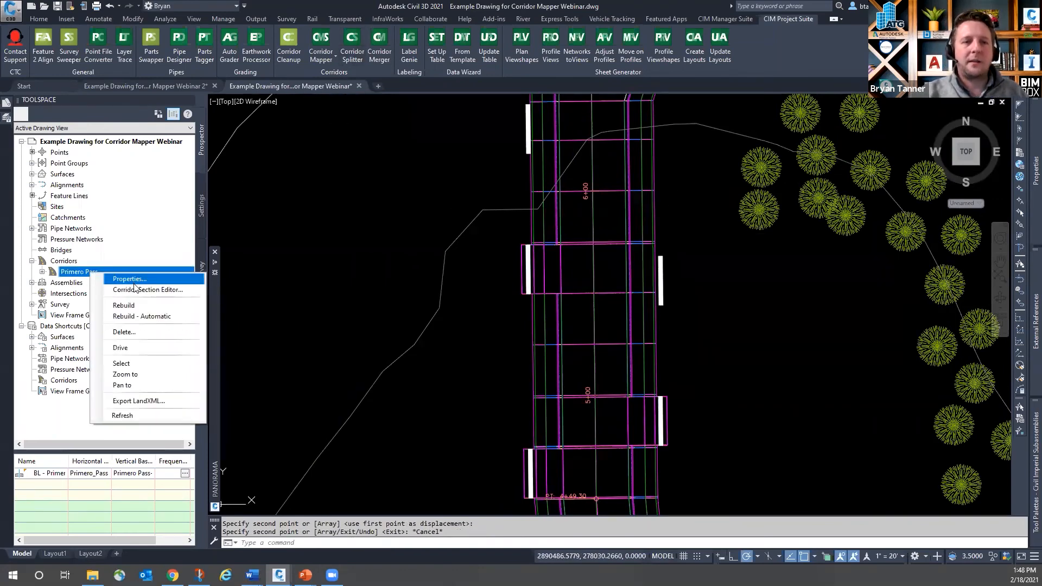
key("Escape")
key("Escape")
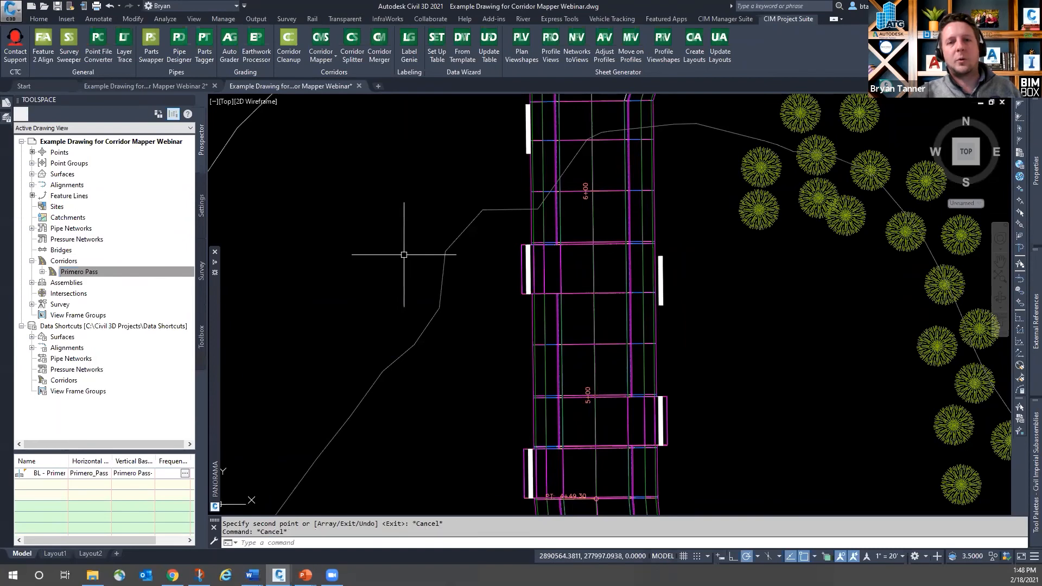
Step: Run Auto-map Targets on the Primero Pass corridor and confirm the mapping so it includes the newly copied driveway polylines
left_click(320, 64)
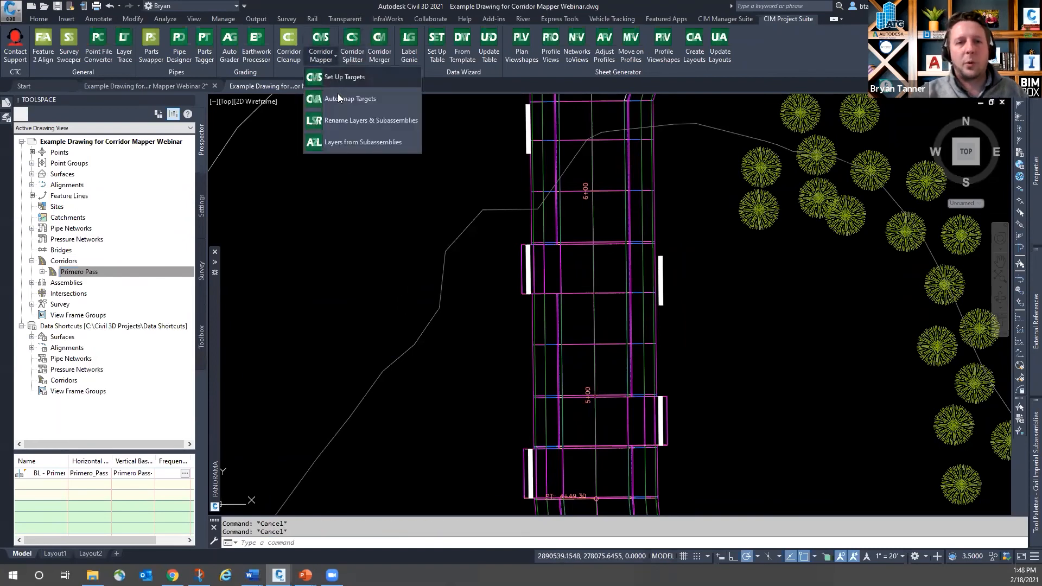
left_click(342, 101)
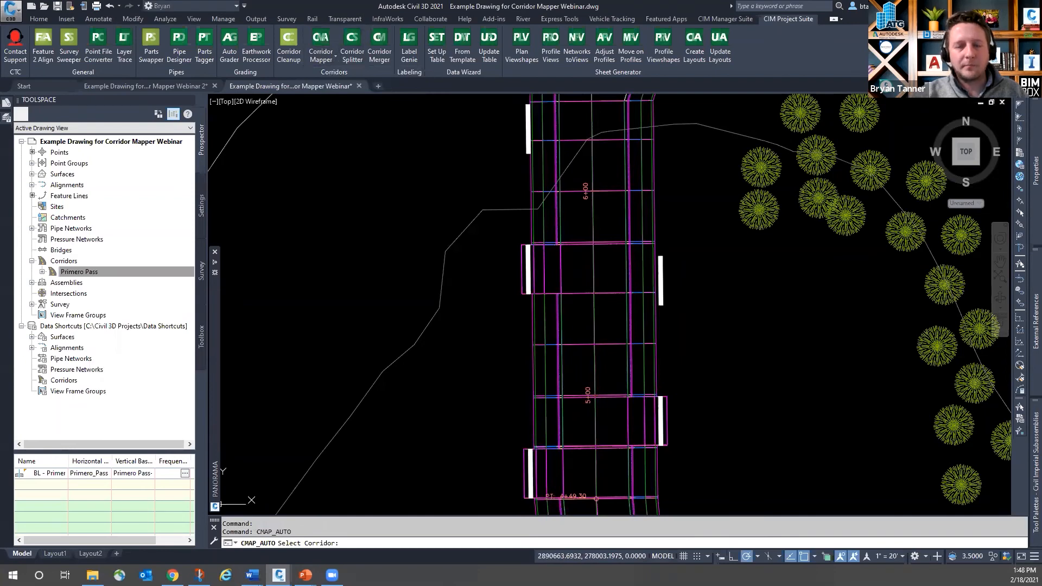
left_click(552, 308)
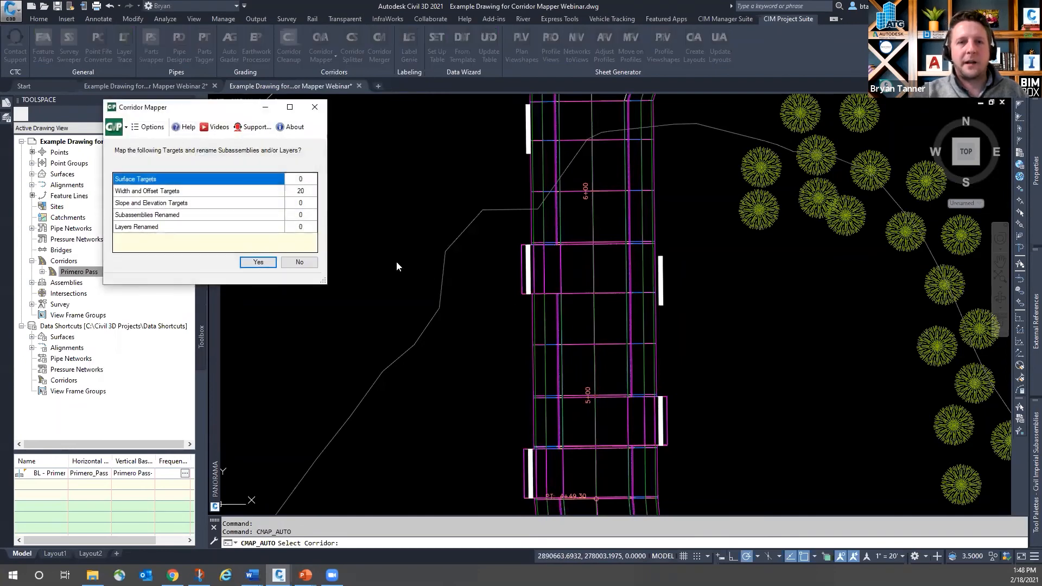
left_click(258, 263)
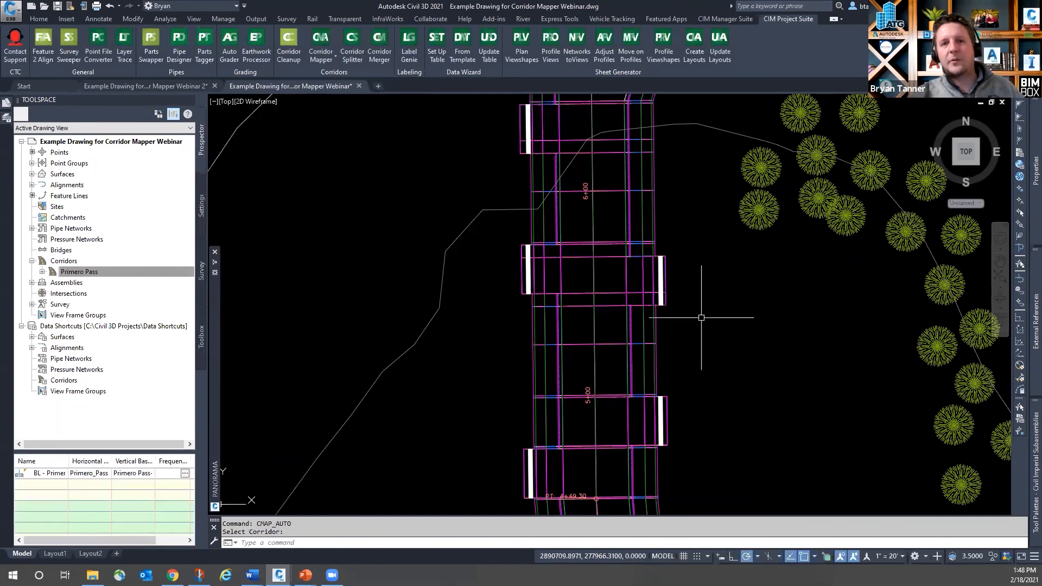
key("Escape")
key("Escape")
scroll(651, 277, "up", 4)
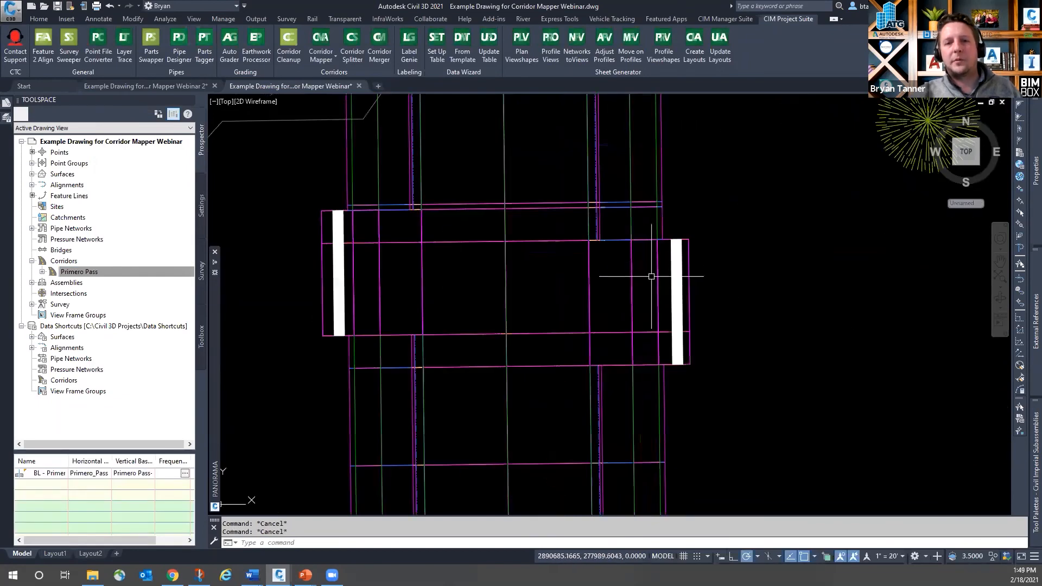
Step: Open the target mapping of the Primero Pass corridor region to review its width and offset targets, and close it without changes
mouse_move(647, 291)
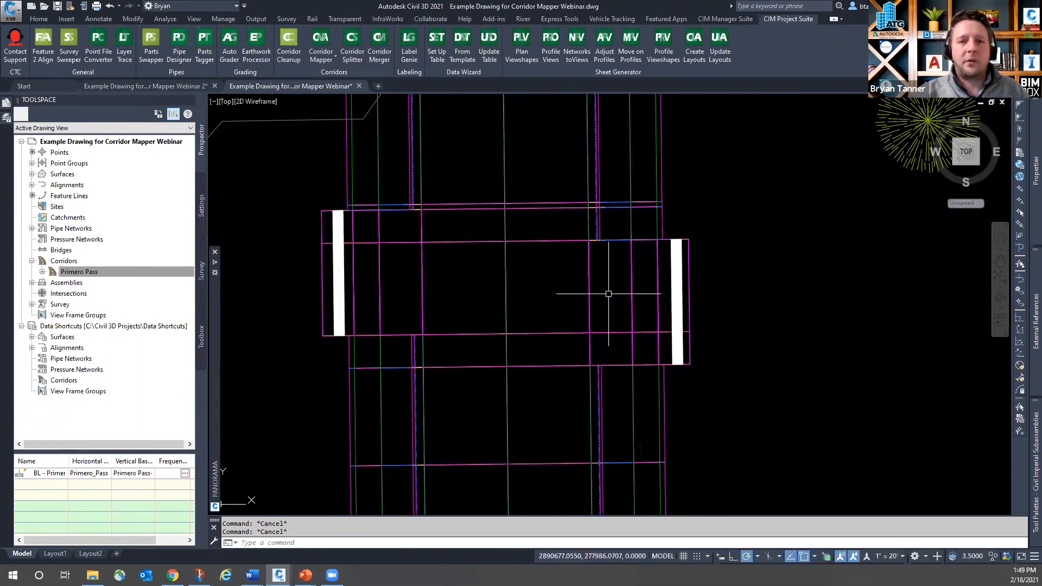
mouse_move(608, 294)
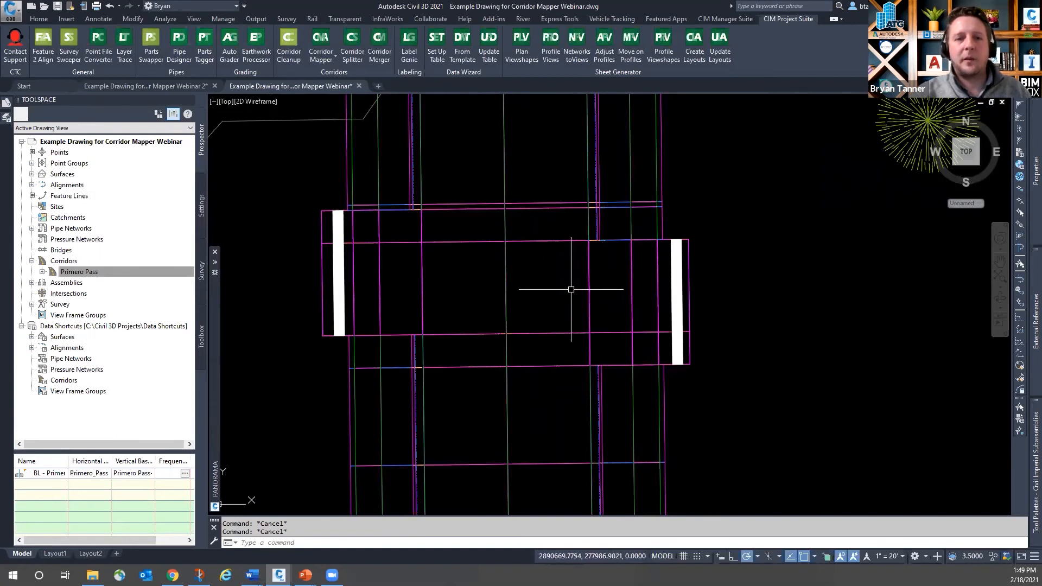
scroll(570, 288, "down", 5)
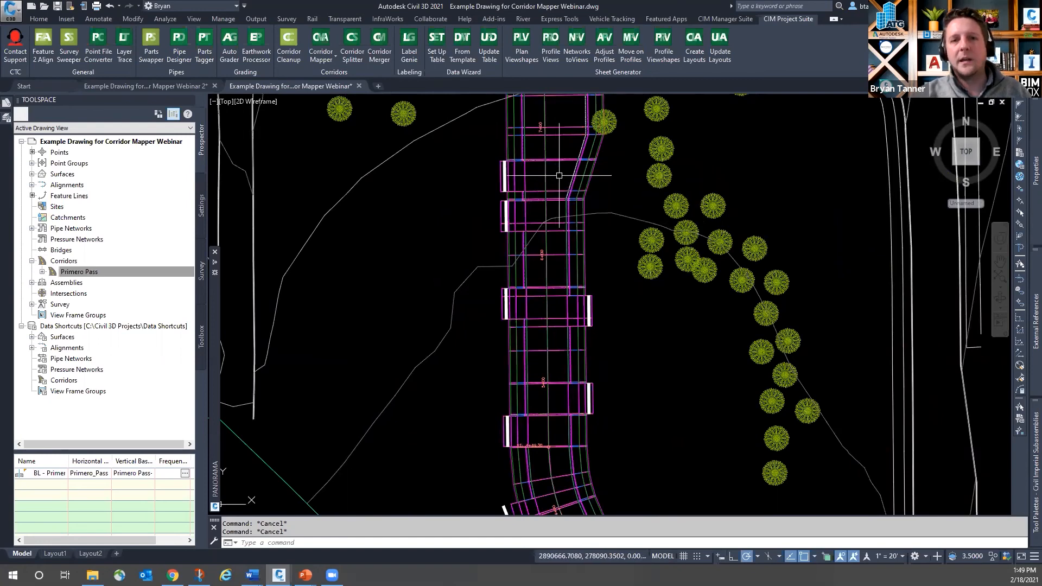
middle_click_drag(550, 169, 527, 287)
scroll(537, 266, "down", 2)
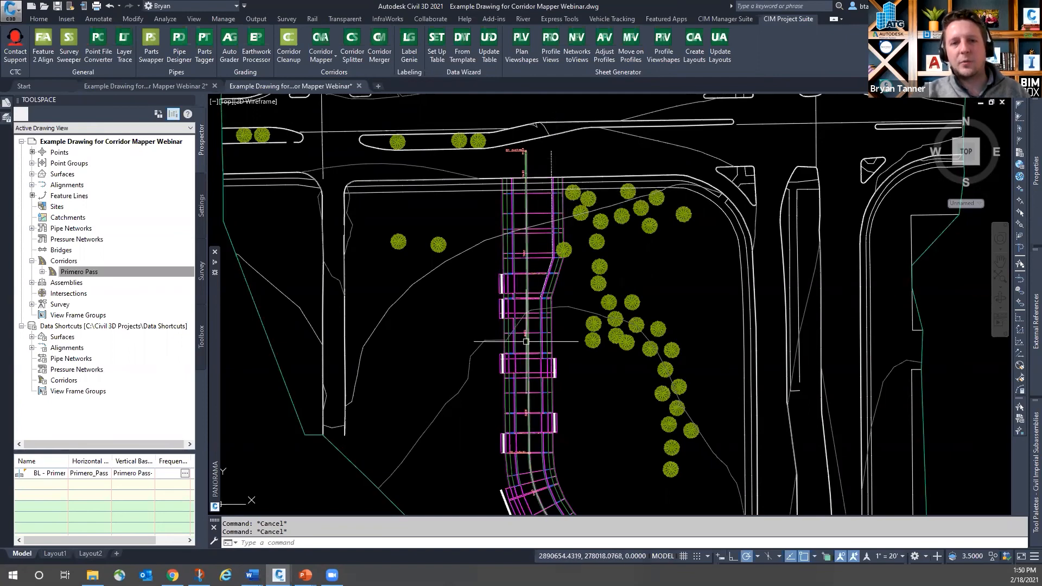
scroll(520, 322, "up", 5)
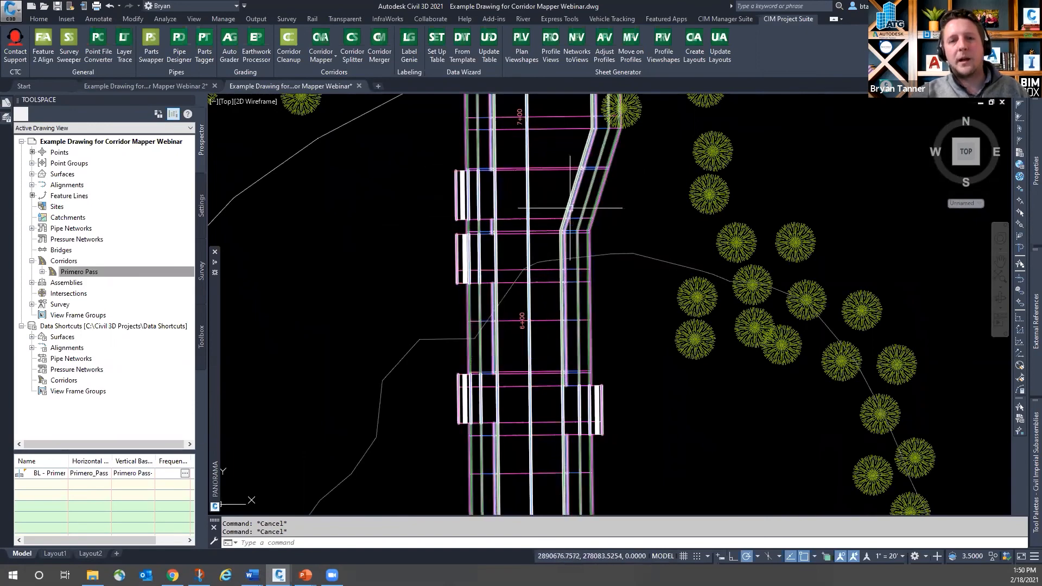
left_click(39, 20)
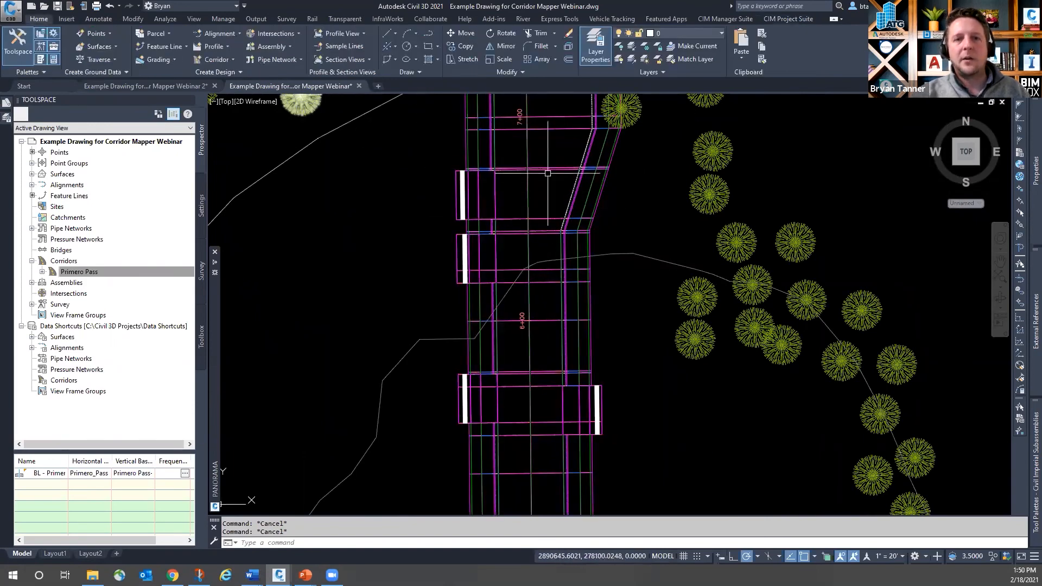
left_click(563, 167)
left_click(235, 48)
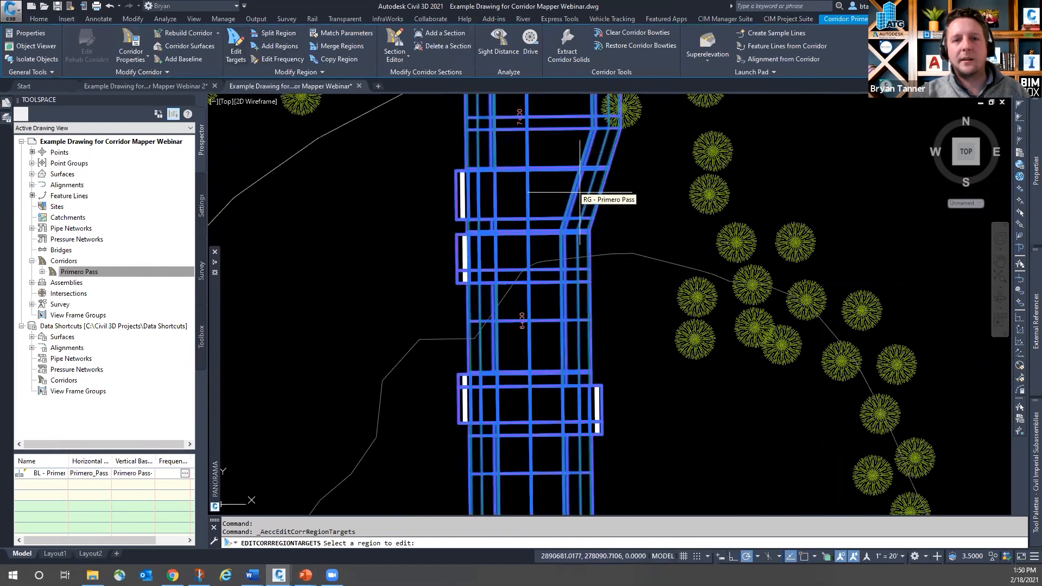
left_click(559, 188)
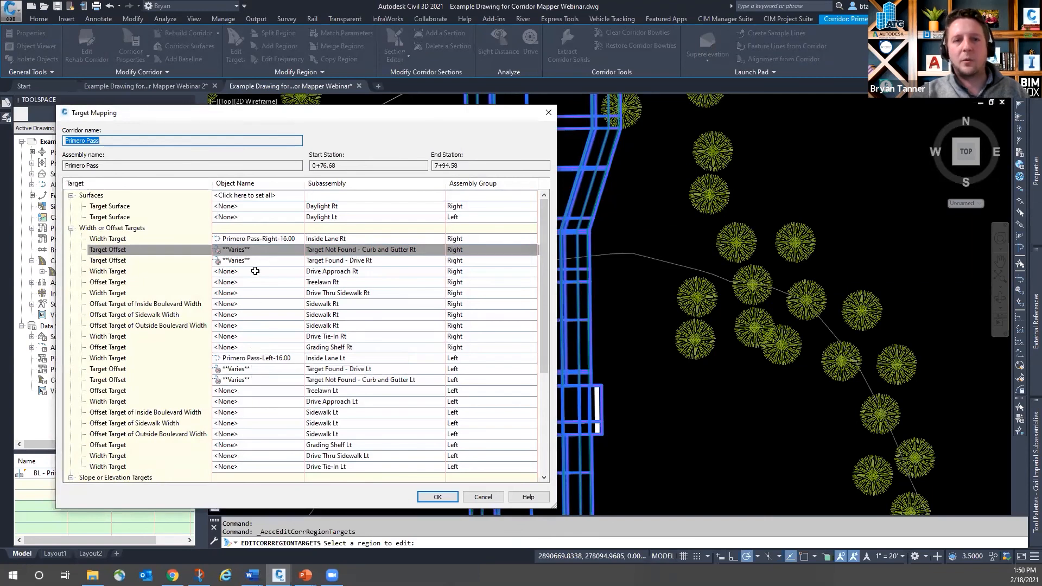
left_click(437, 497)
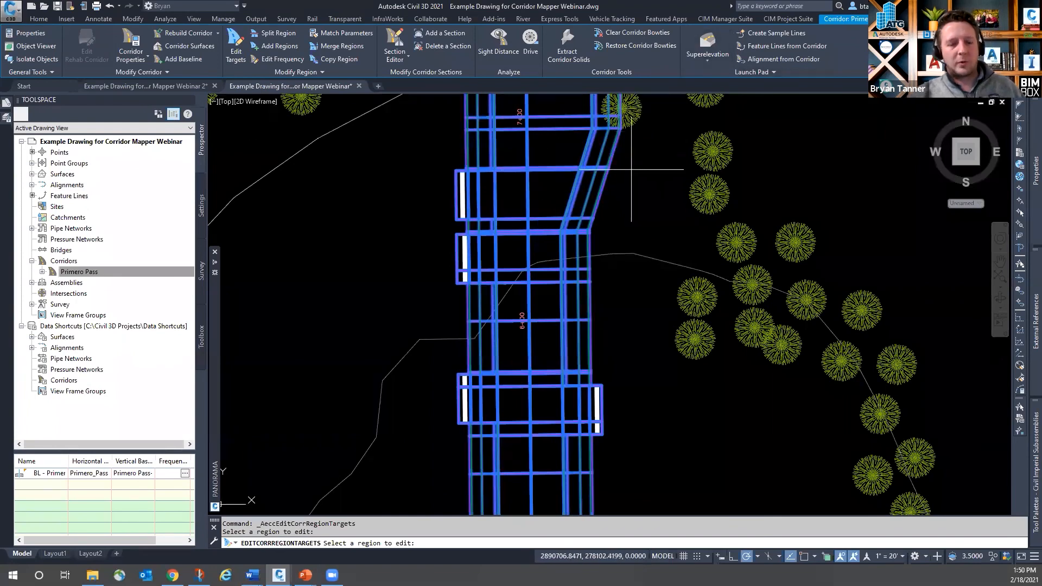
key("Escape")
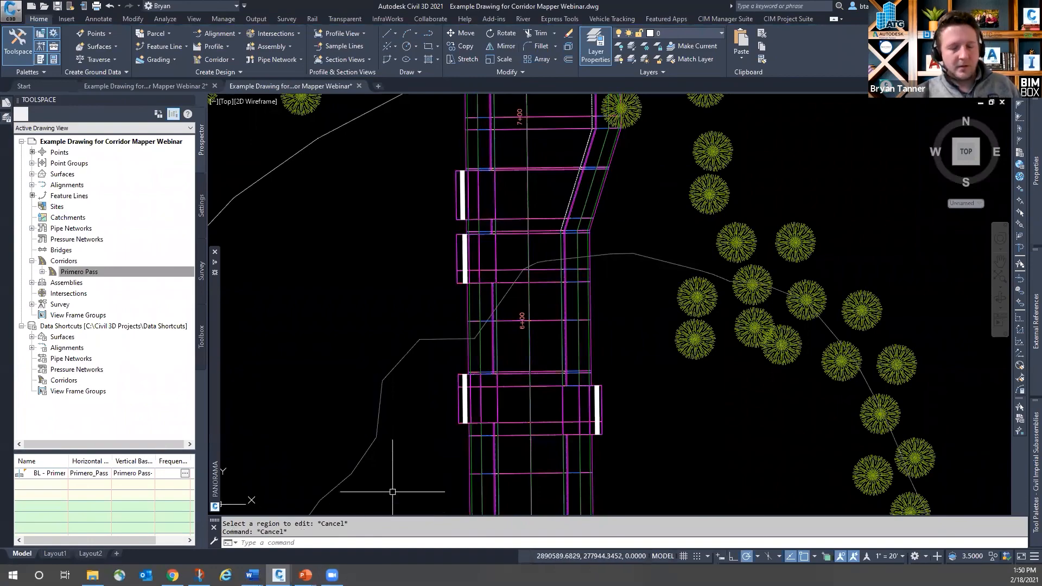
Step: Switch to the running PowerPoint slide show and advance from the Demonstration slide to the ATG social media slide
key("alt+Tab")
key("alt+Tab")
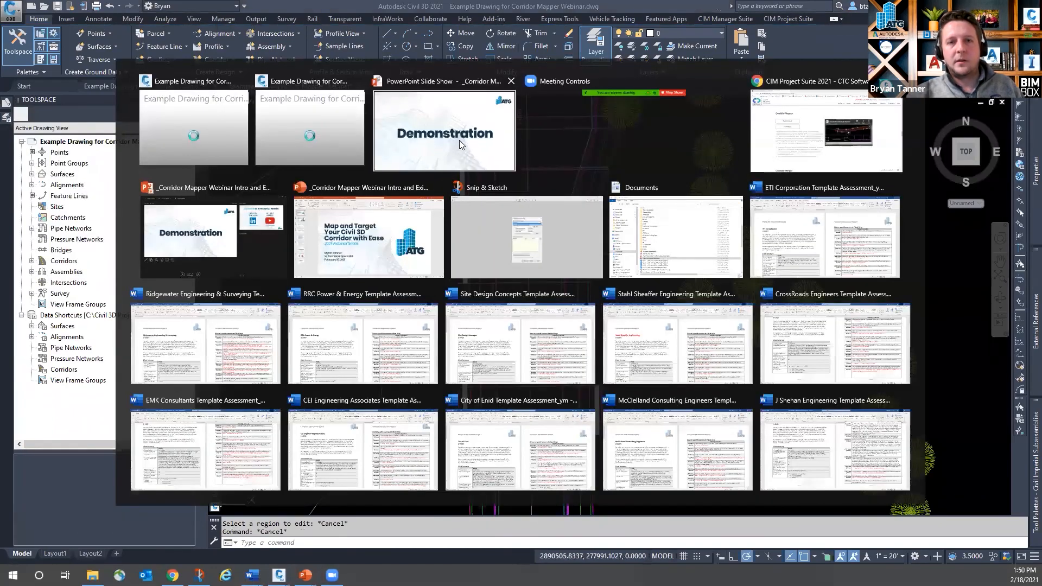
key("alt+Tab")
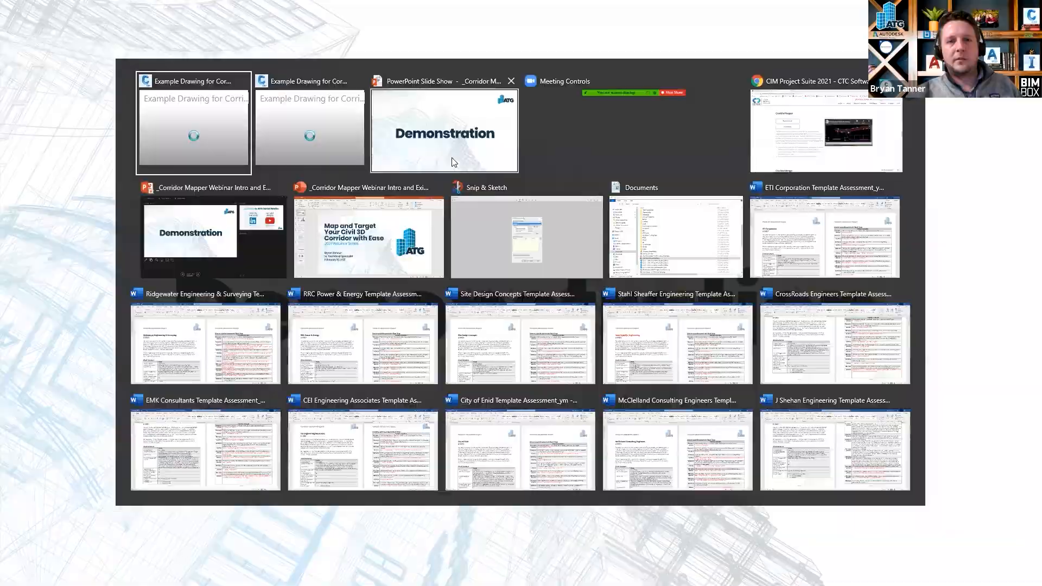
key("alt+Tab")
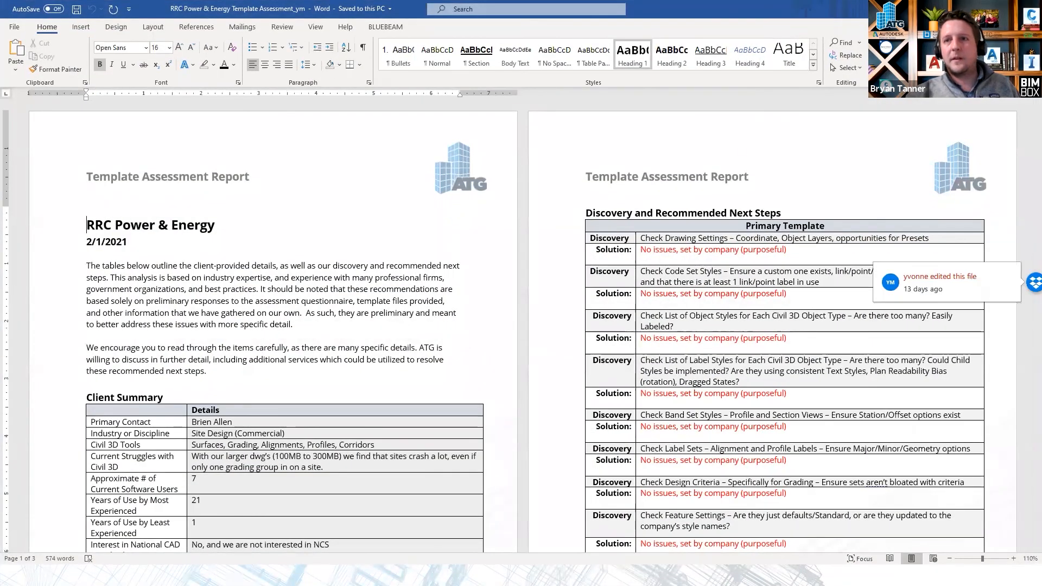
key("alt+Tab")
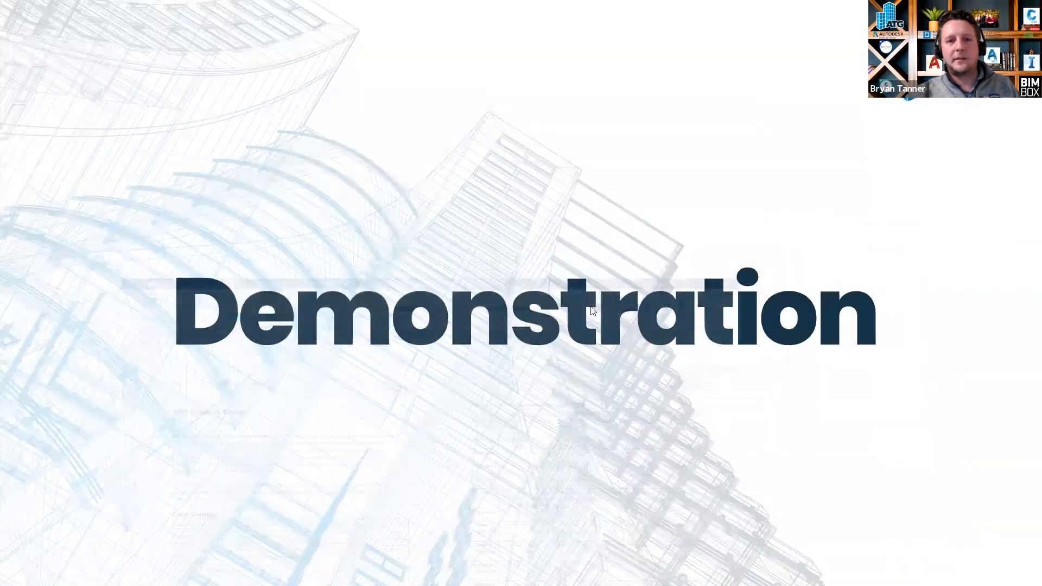
left_click(505, 347)
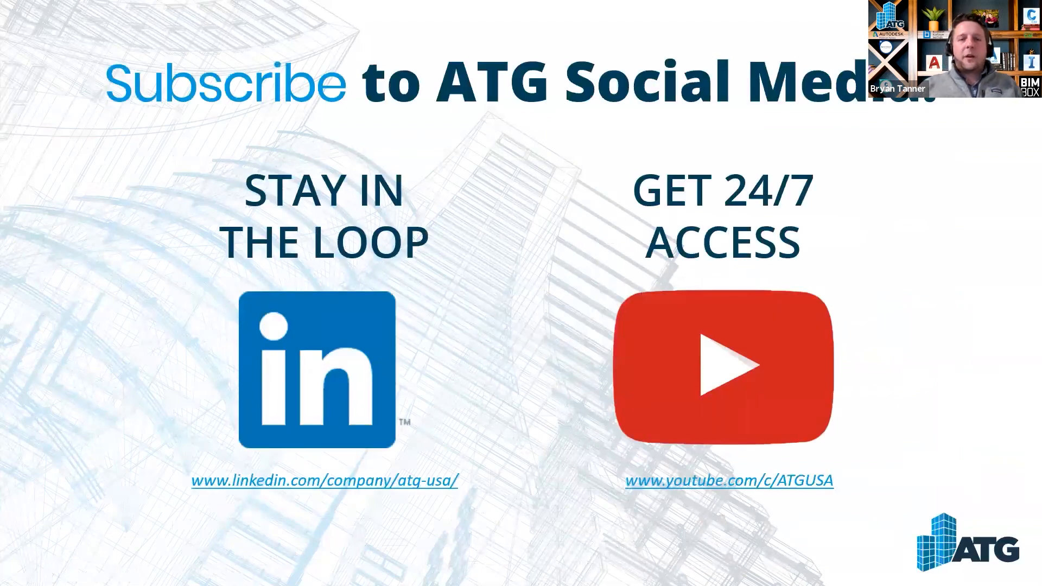